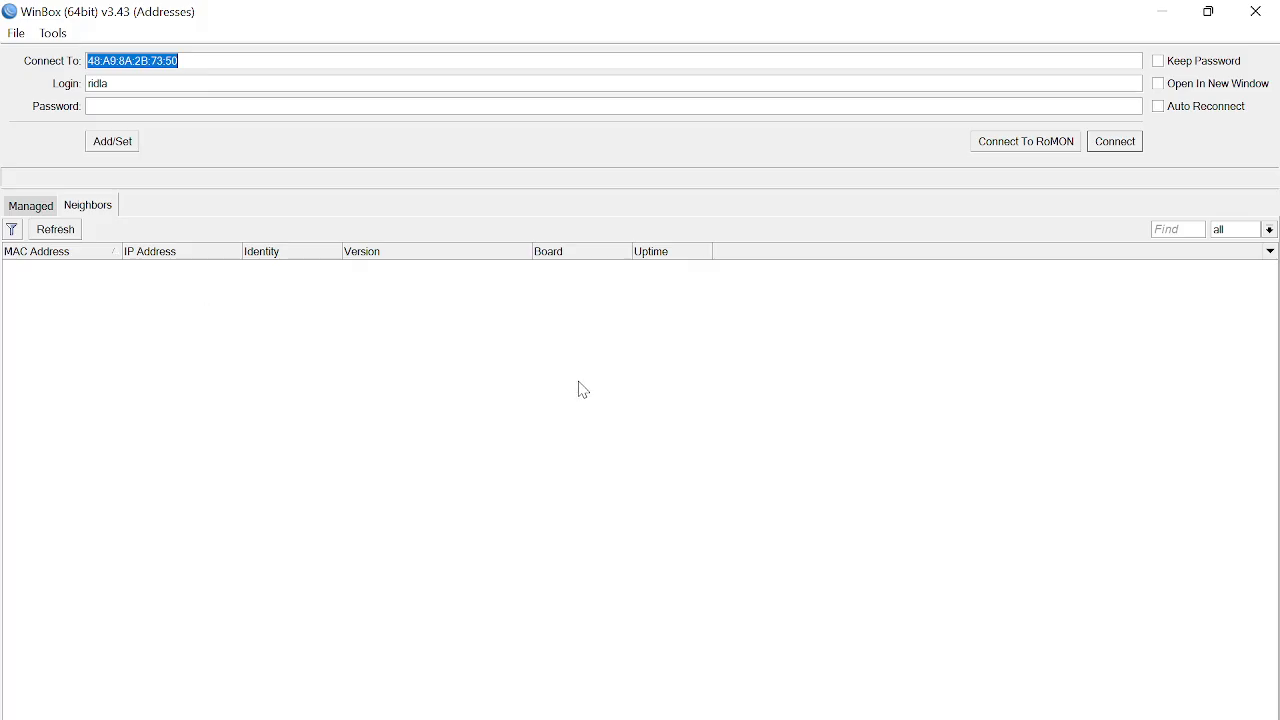
# Step: Log in to Ridla-Router with its password and close the Firewall NAT rules window
pyautogui.click(138, 105)
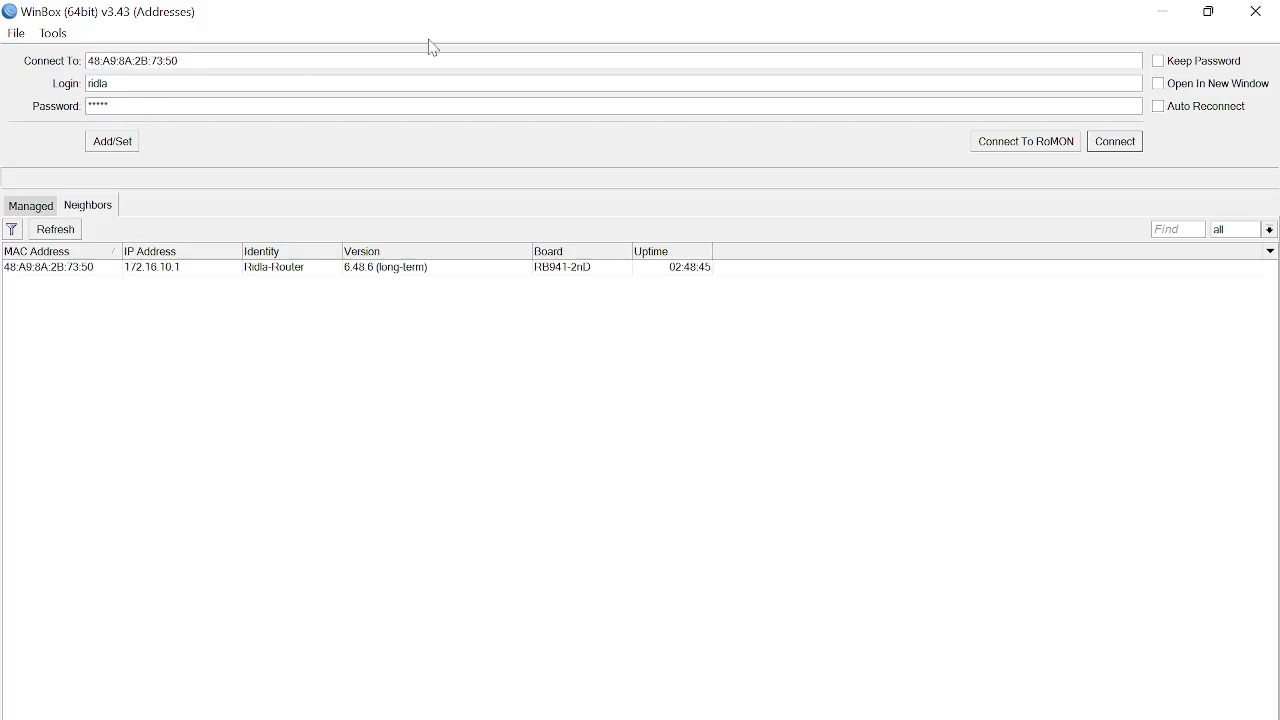
pyautogui.click(1116, 145)
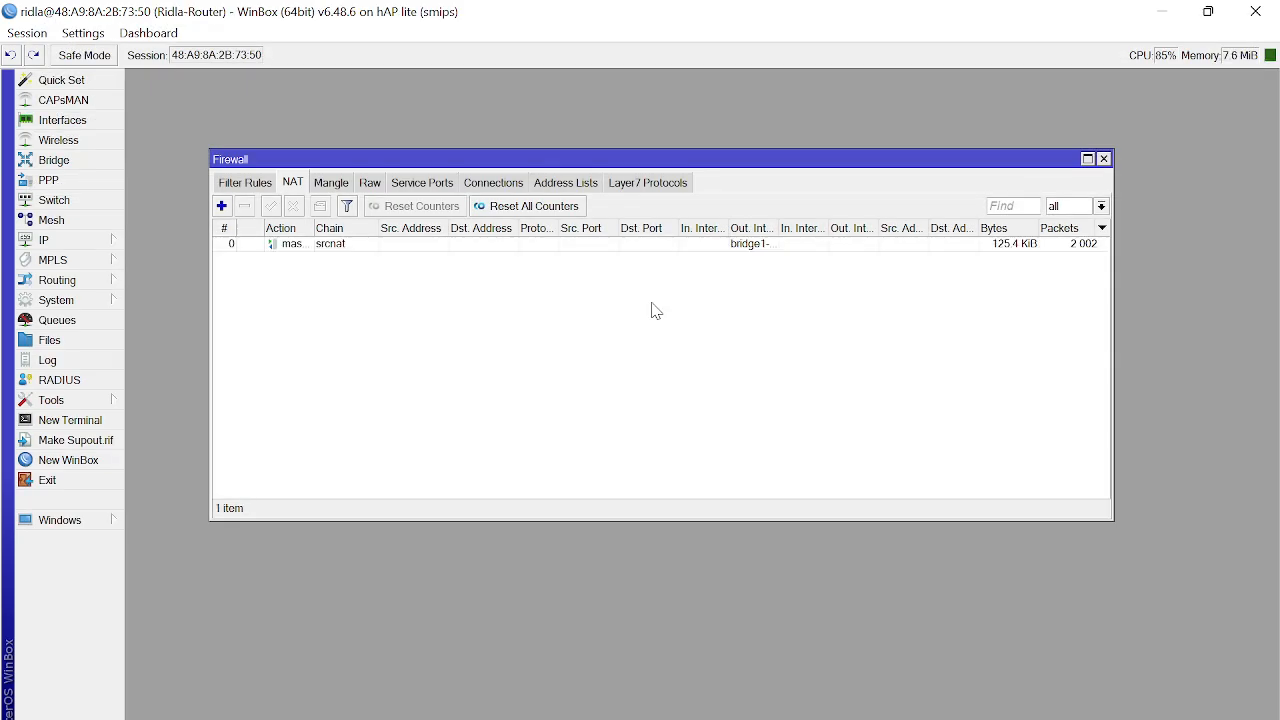
pyautogui.click(1104, 159)
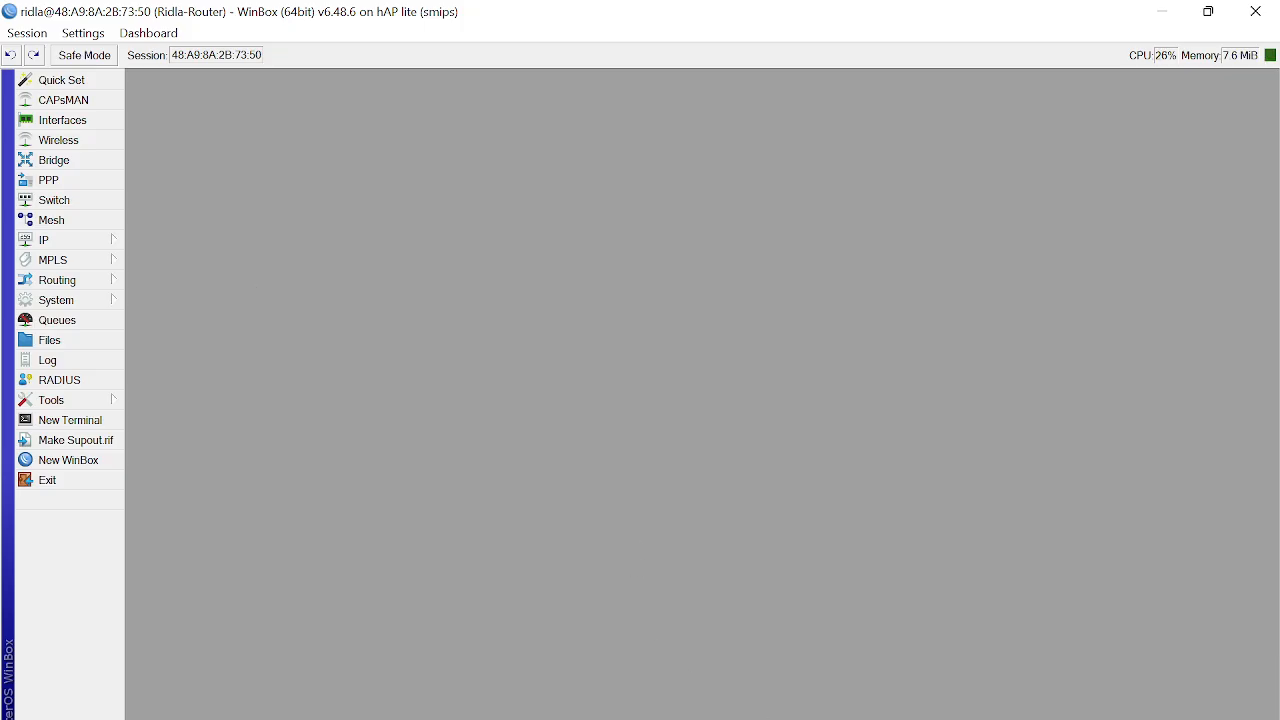
# Step: Zoom the screen in and expand the System menu in the left panel
pyautogui.press('super+plus')
pyautogui.click(240, 155)
pyautogui.click(397, 117)
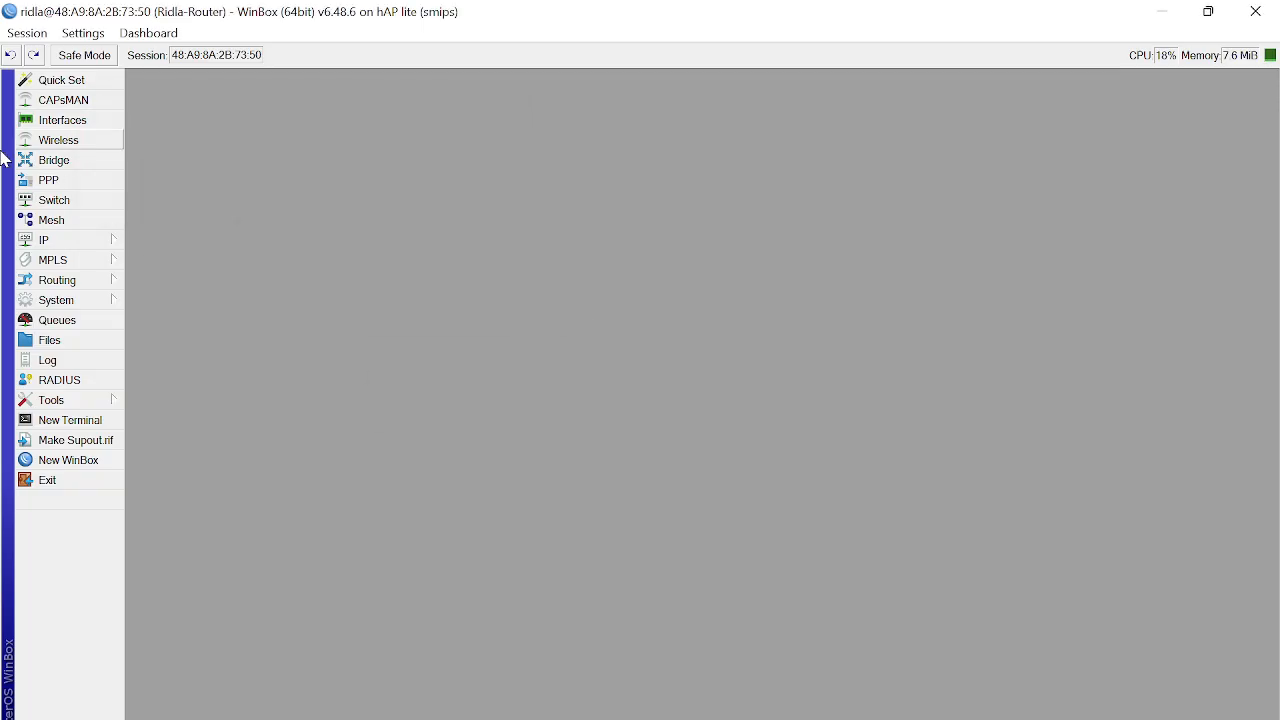
pyautogui.click(95, 304)
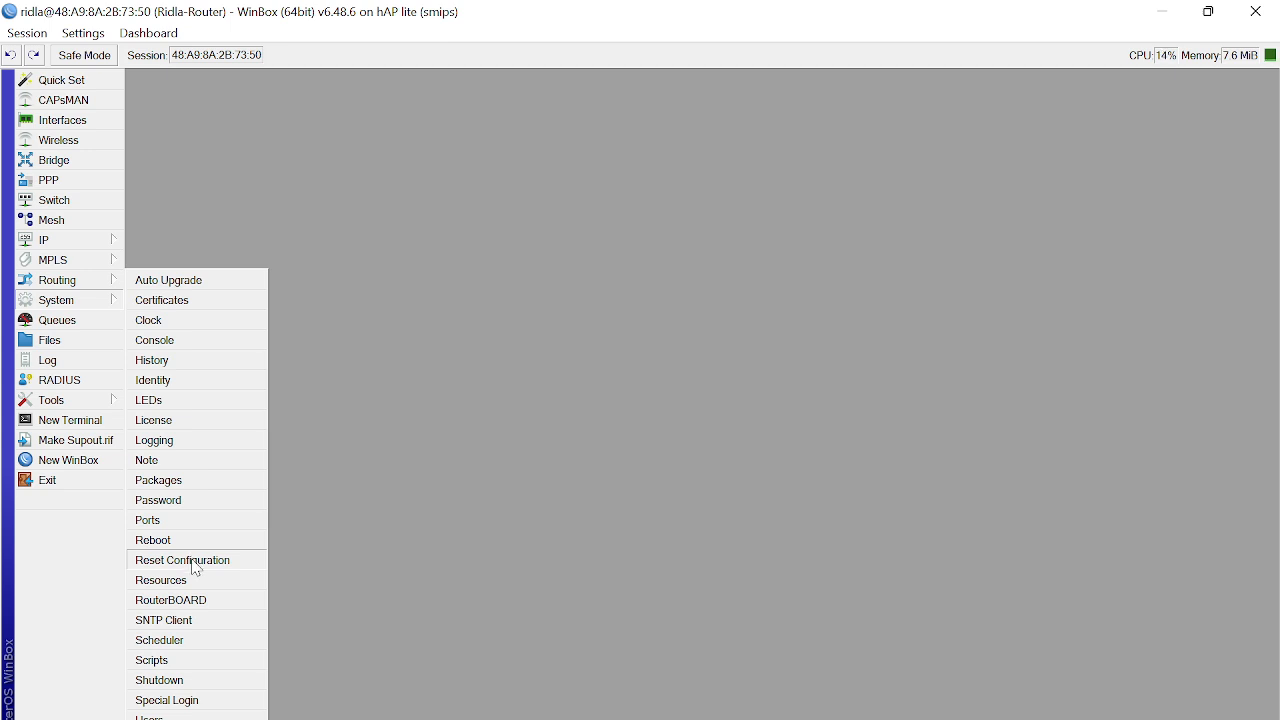
# Step: Reset the configuration with No Default Configuration and Do Not Backup ticked, confirming the reboot
pyautogui.click(197, 568)
pyautogui.click(257, 162)
pyautogui.click(264, 188)
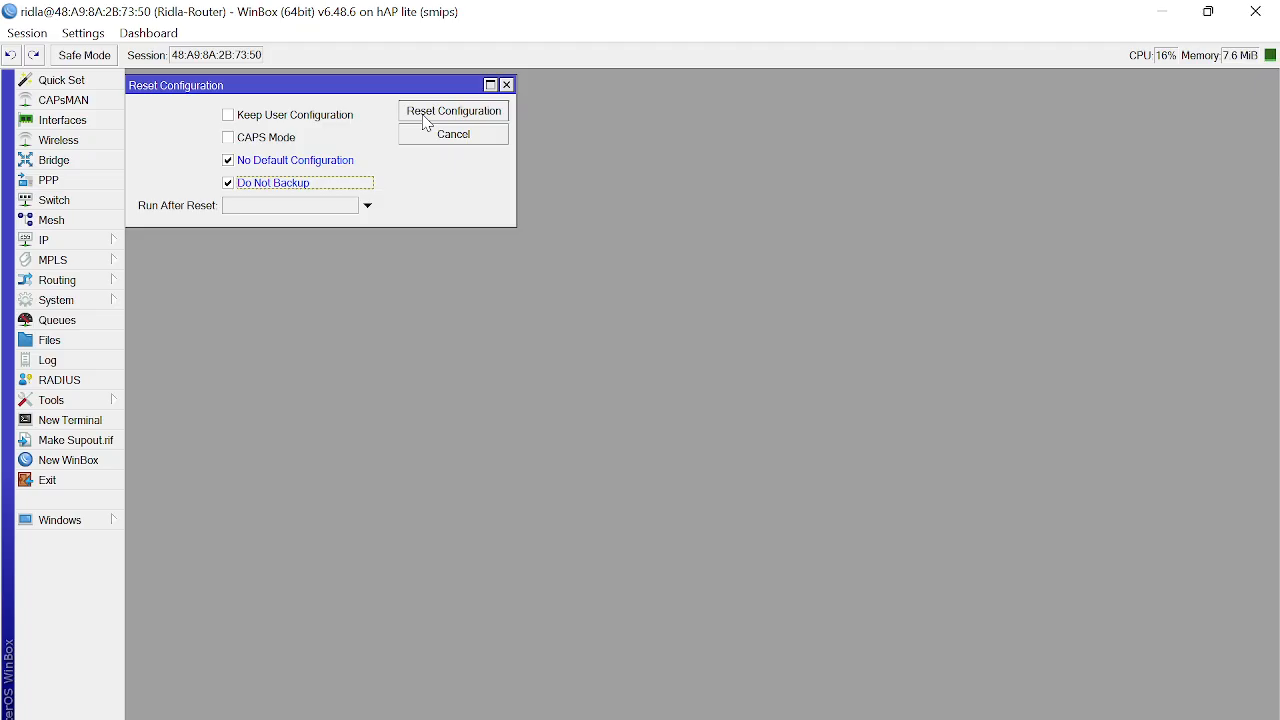
pyautogui.click(427, 123)
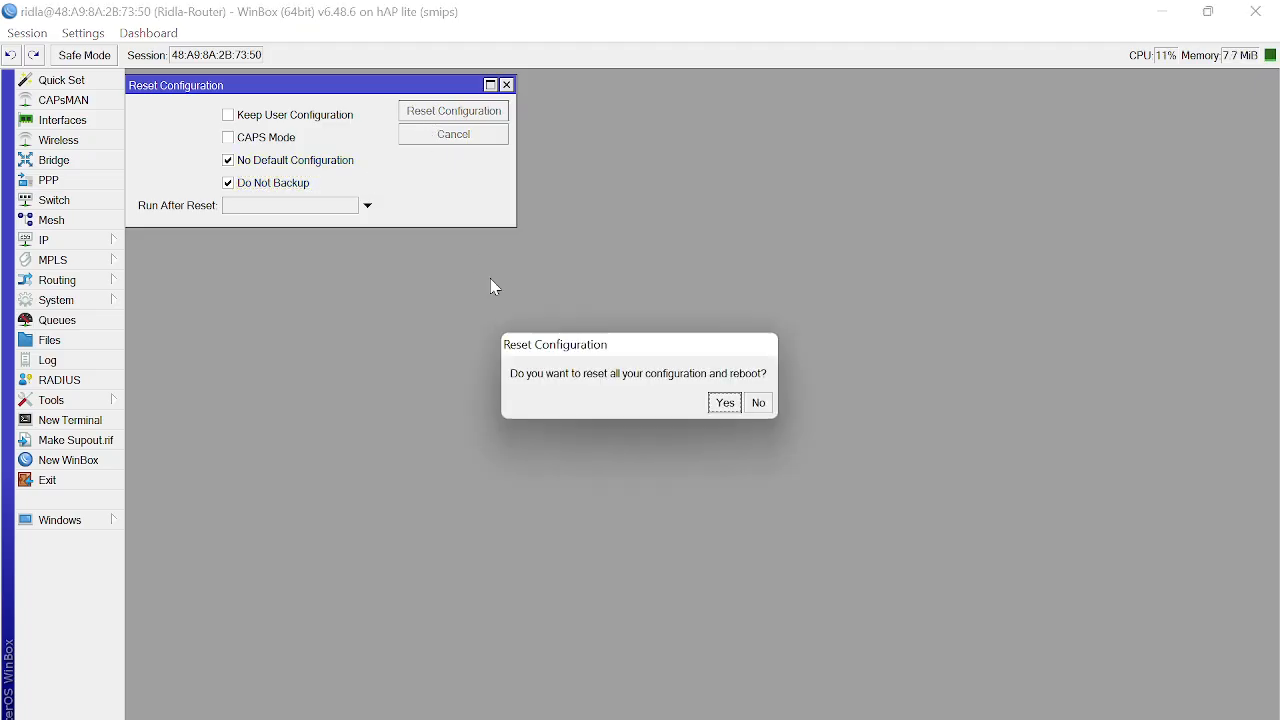
pyautogui.moveTo(560, 345); pyautogui.dragTo(184, 151)
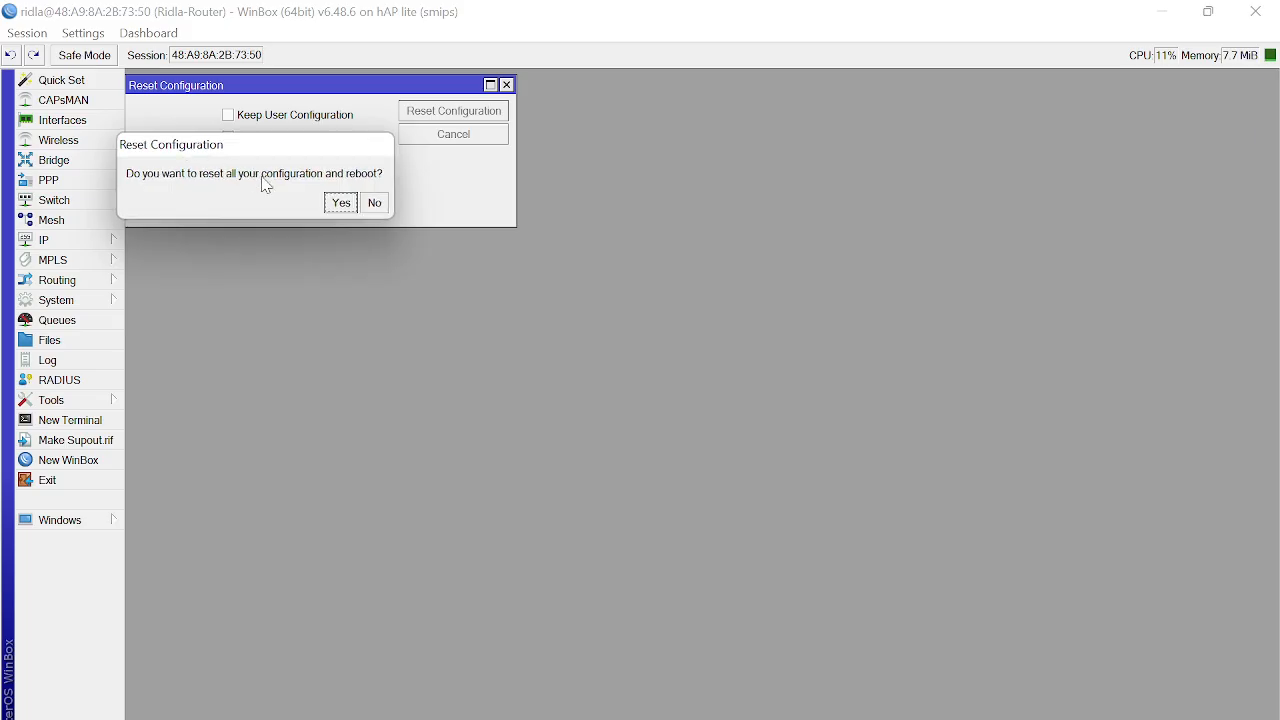
pyautogui.click(349, 205)
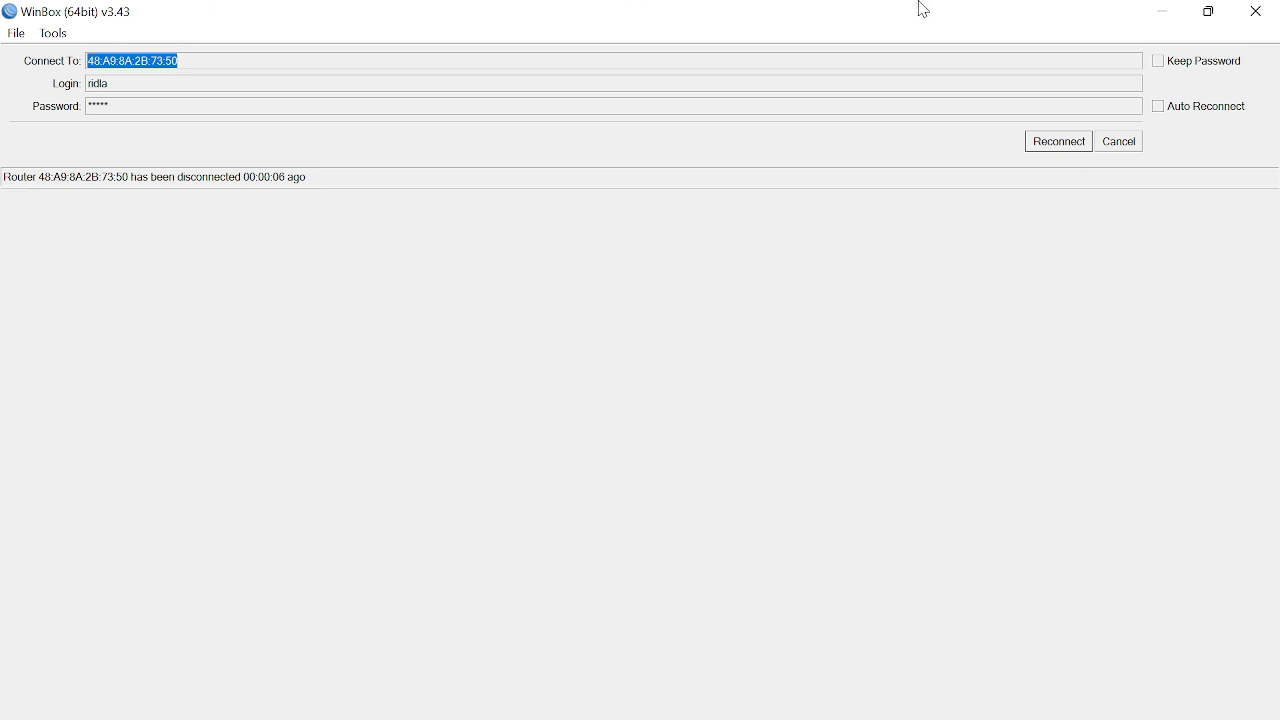
# Step: Relaunch winbox64 and refresh the Neighbors list to find the reset router
pyautogui.click(1258, 11)
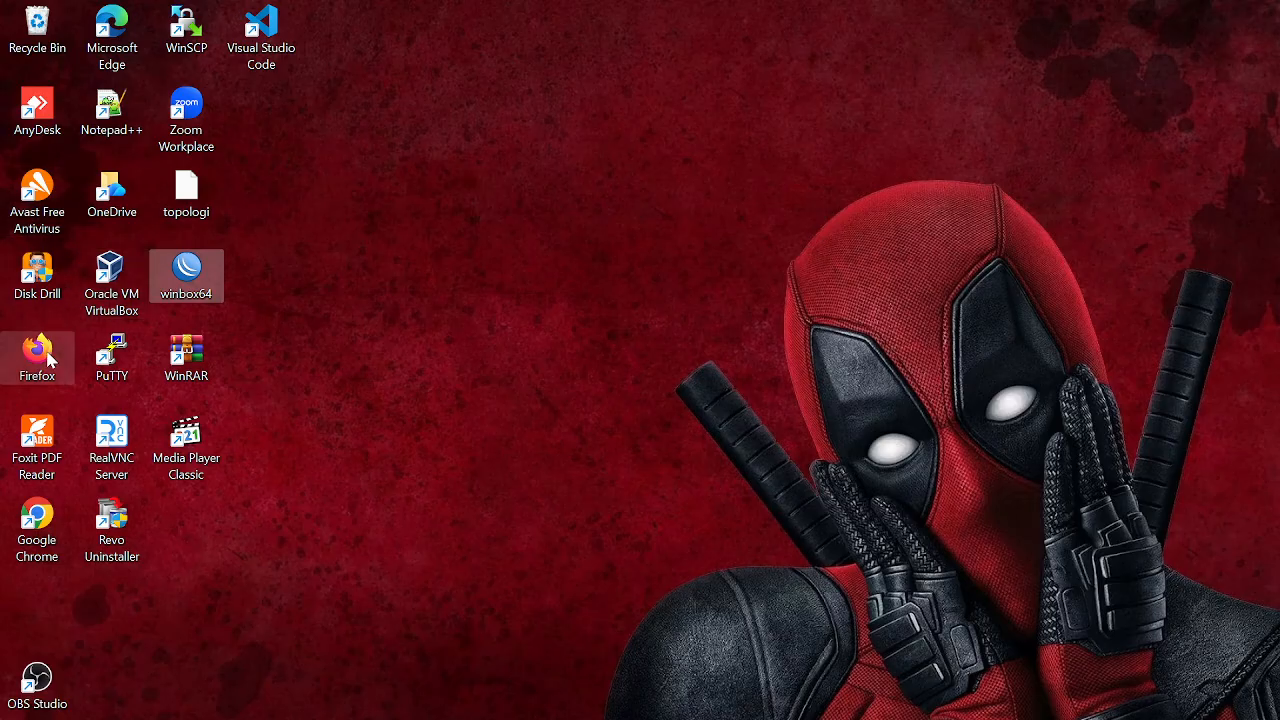
pyautogui.doubleClick(212, 280)
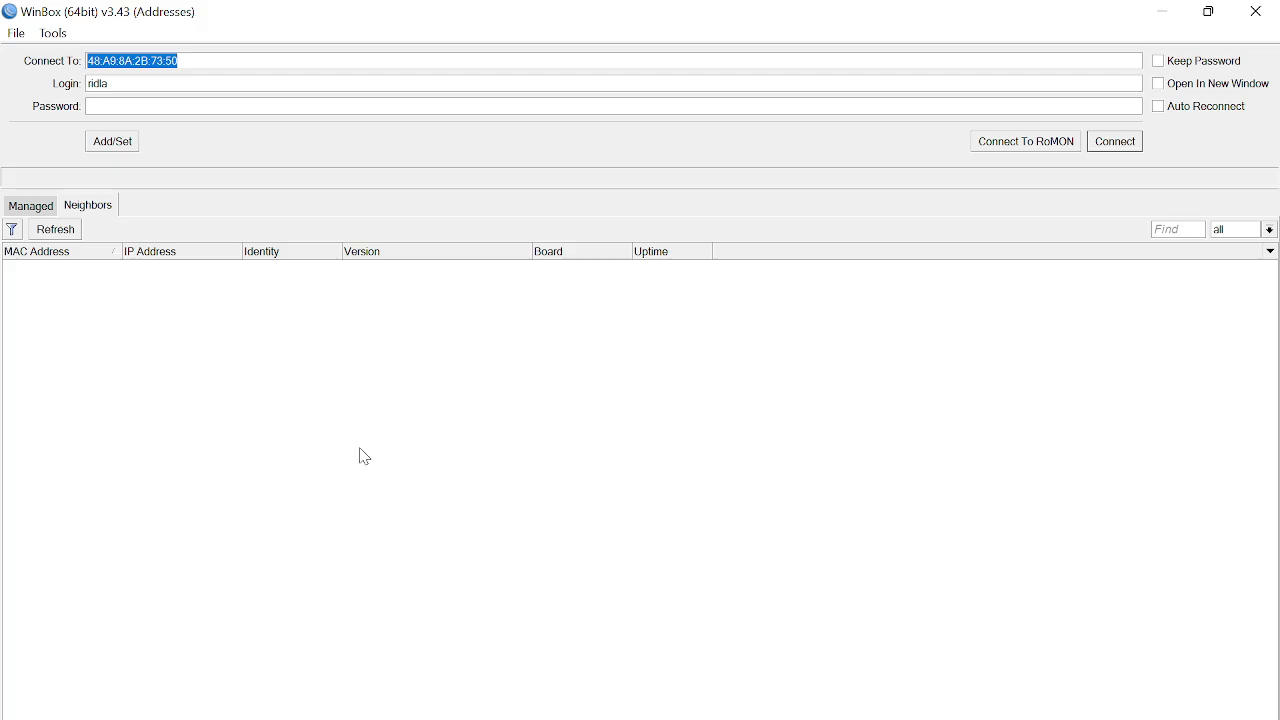
pyautogui.click(34, 208)
pyautogui.click(87, 205)
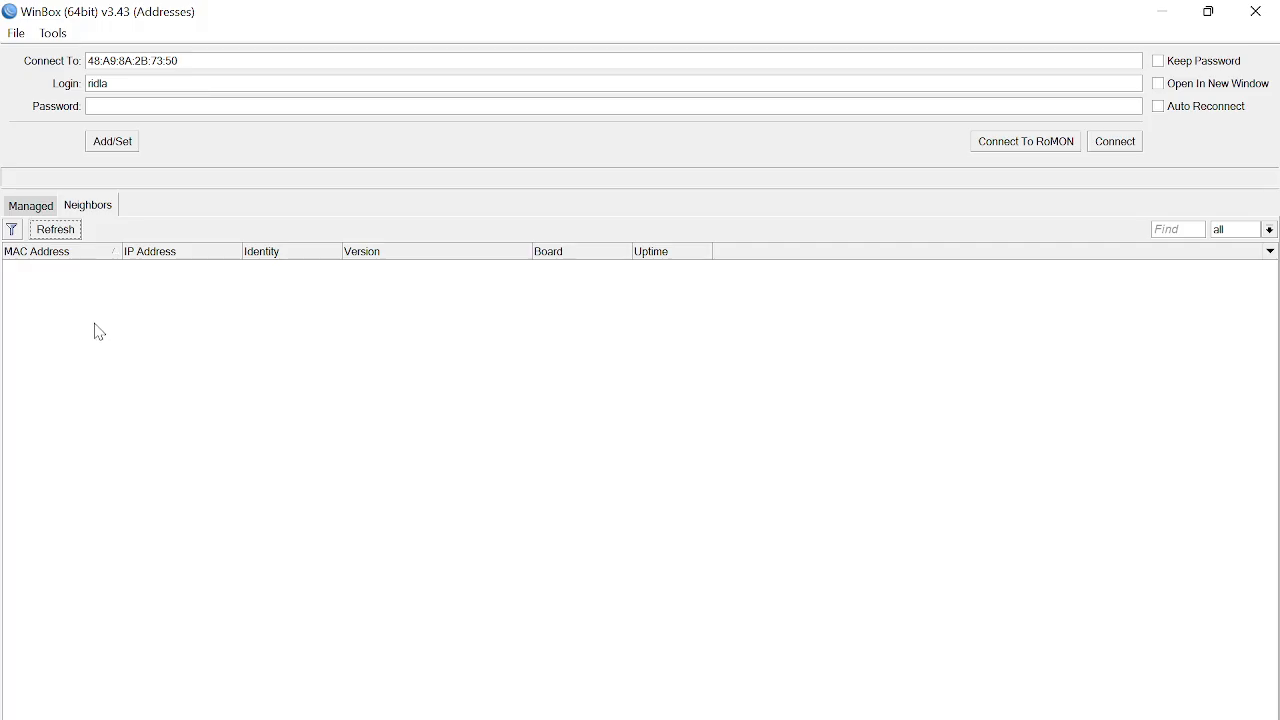
pyautogui.click(44, 208)
pyautogui.click(87, 208)
pyautogui.click(57, 231)
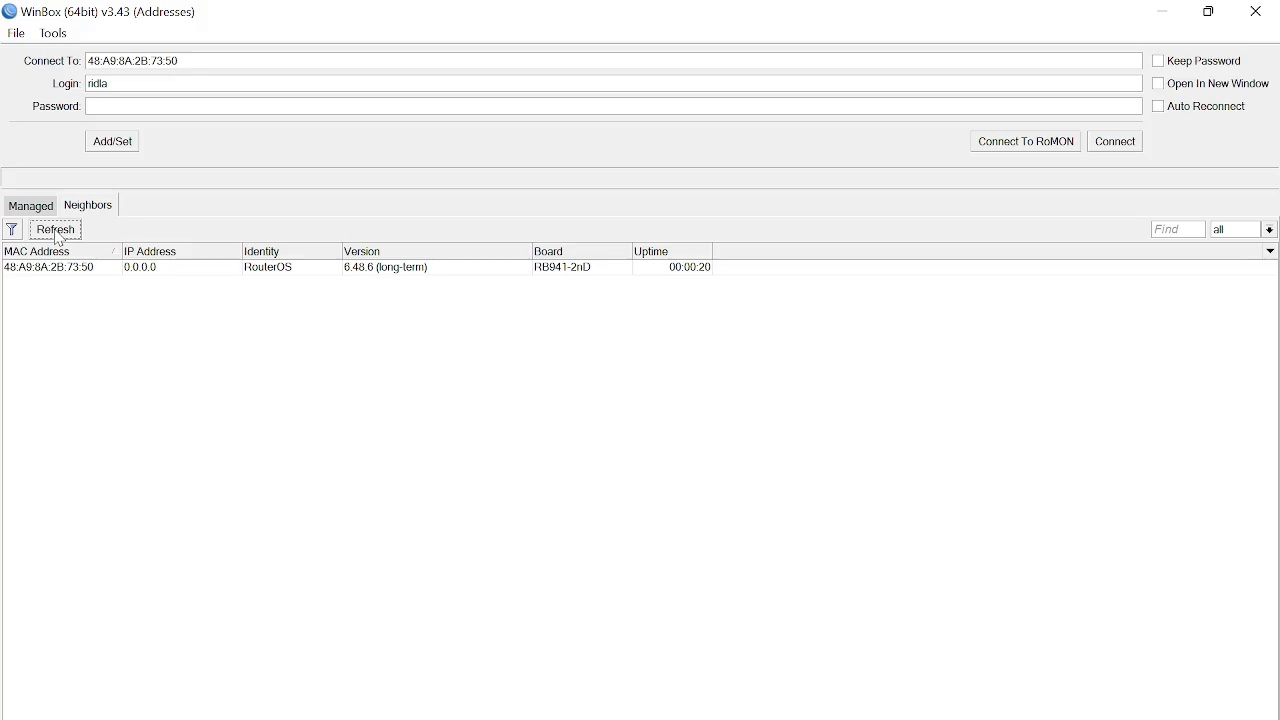
# Step: Select the router and connect with login admin
pyautogui.click(64, 270)
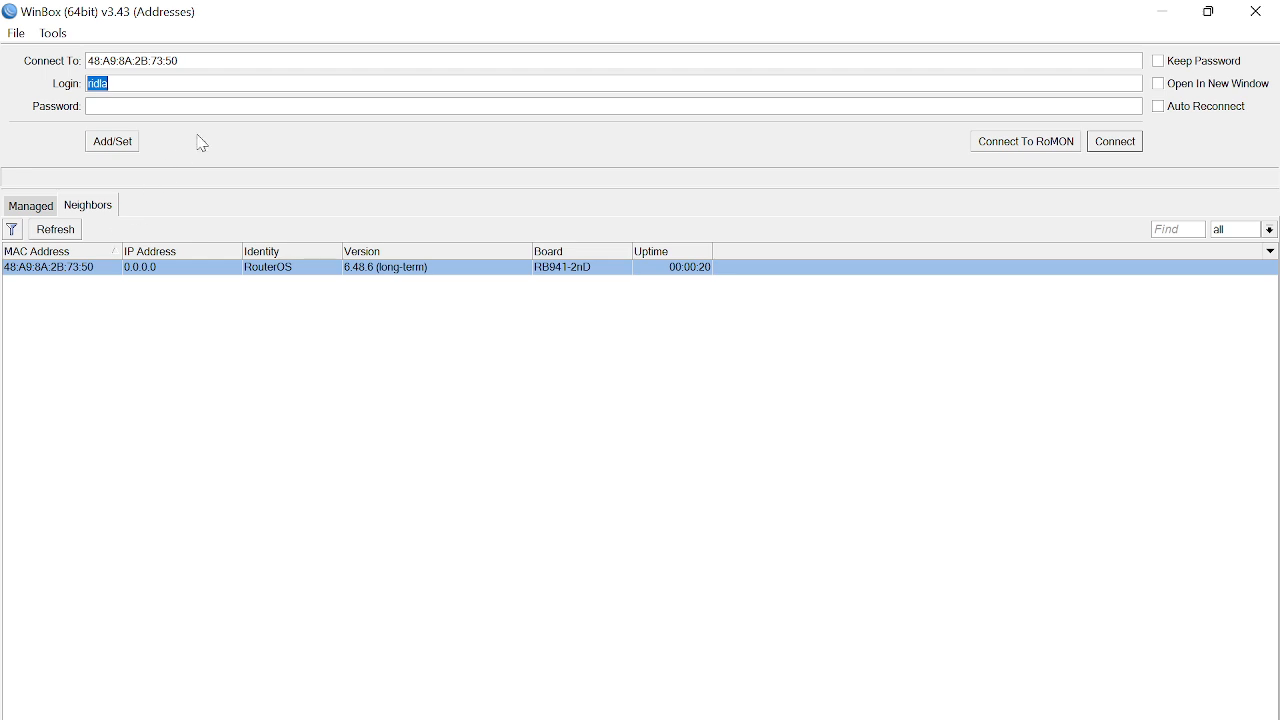
pyautogui.write('admin')
pyautogui.click(1128, 152)
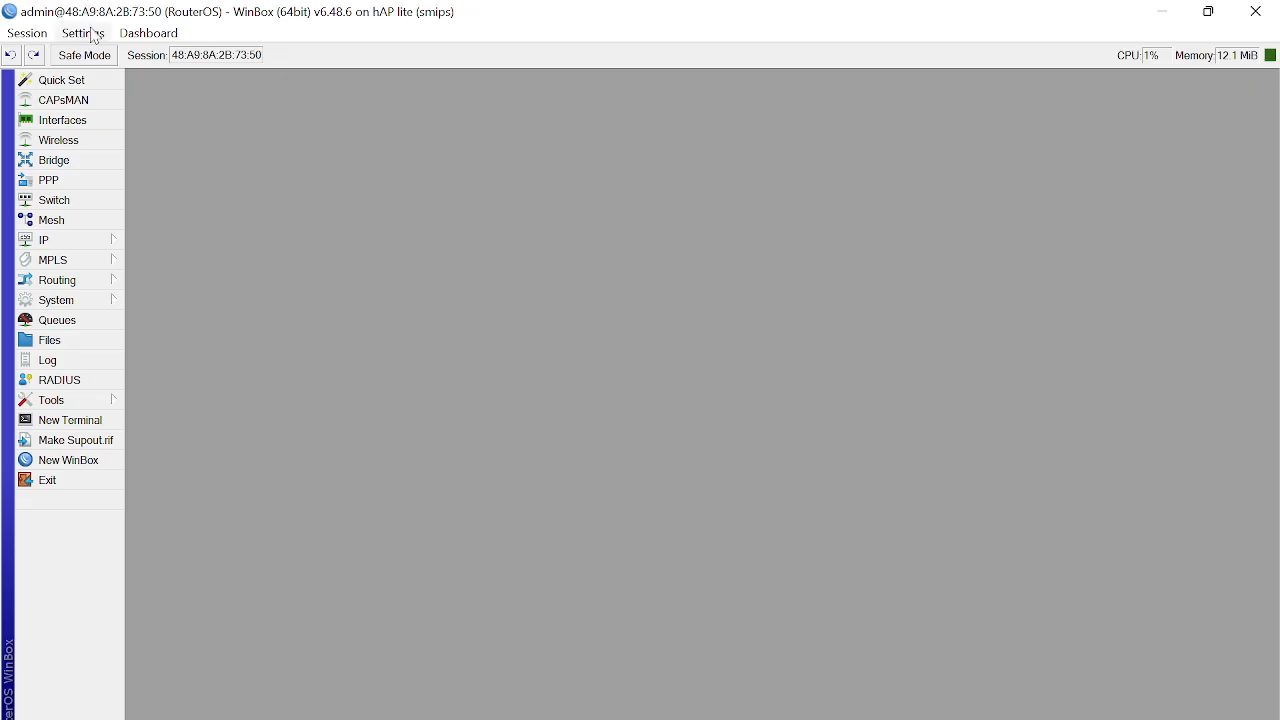
# Step: Set a new password for the admin user from System > Users
pyautogui.click(92, 302)
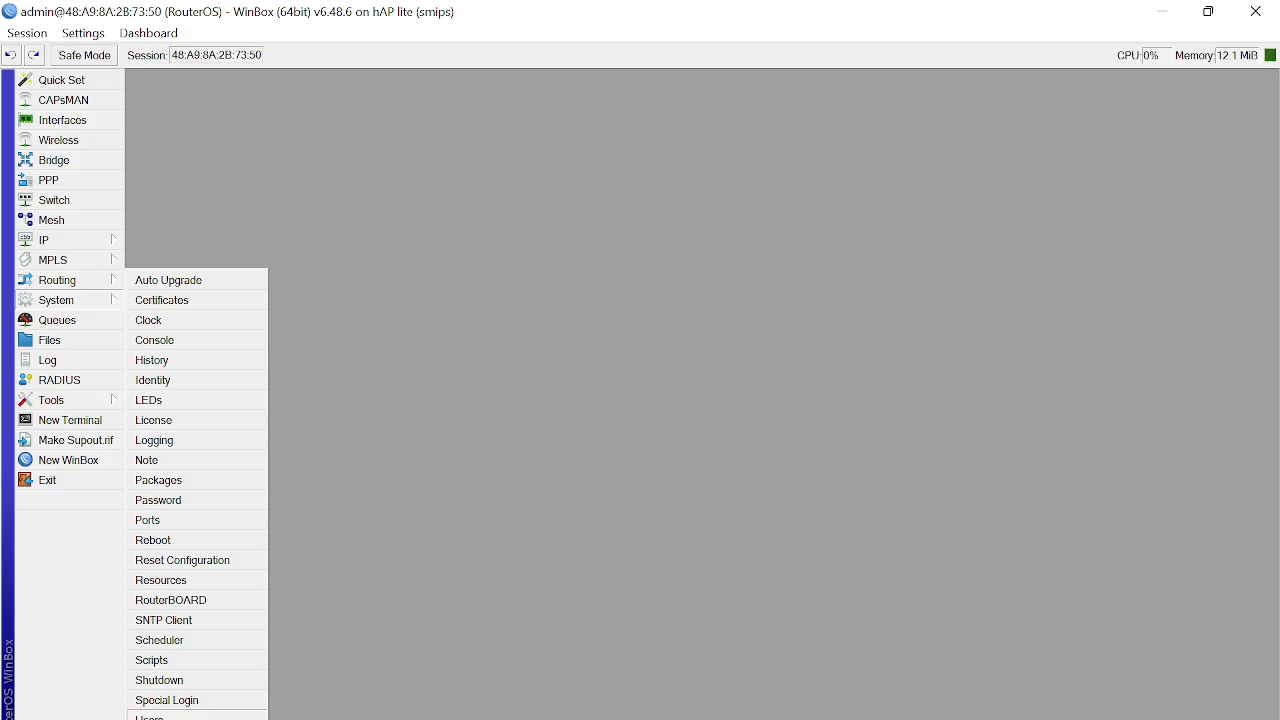
pyautogui.click(150, 716)
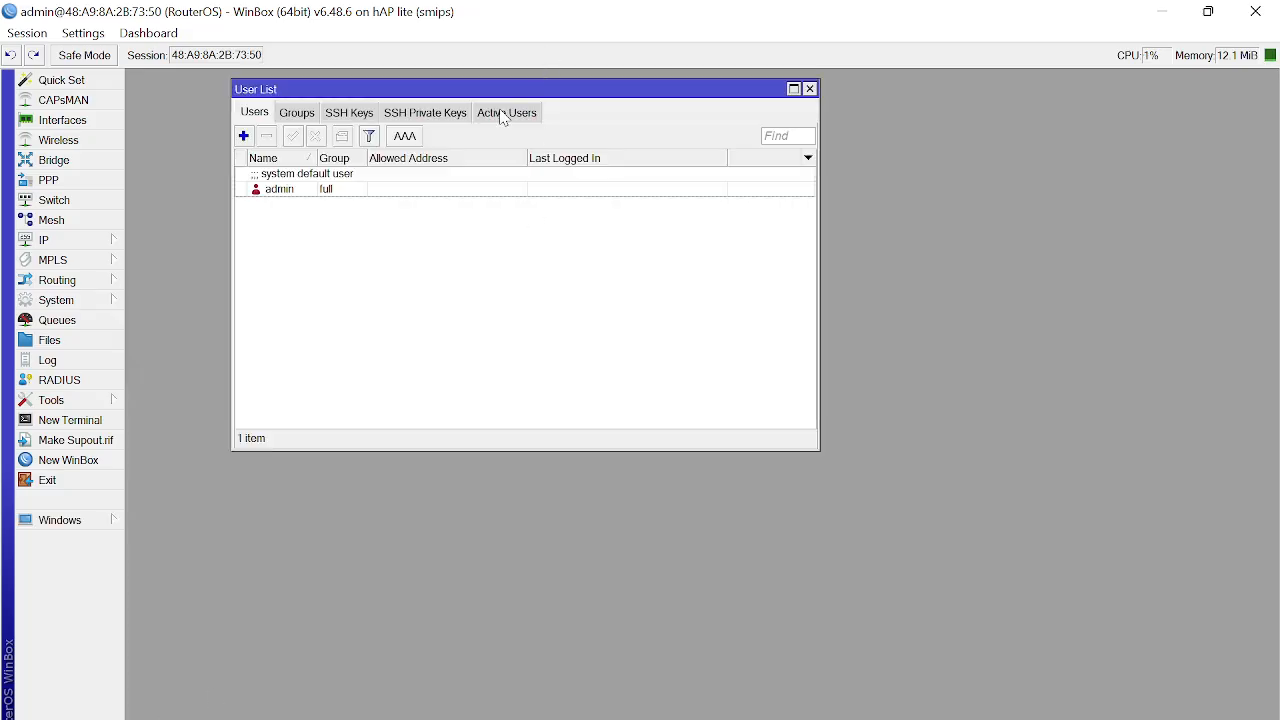
pyautogui.click(298, 197)
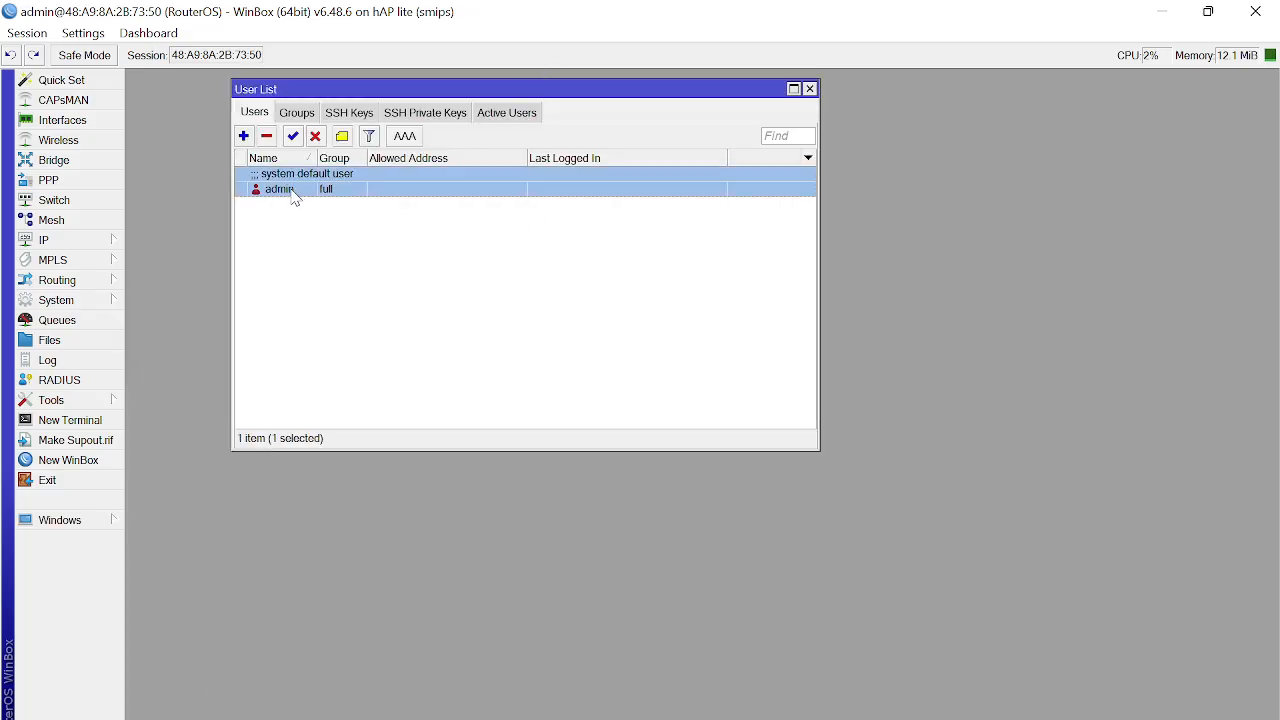
pyautogui.rightClick(297, 197)
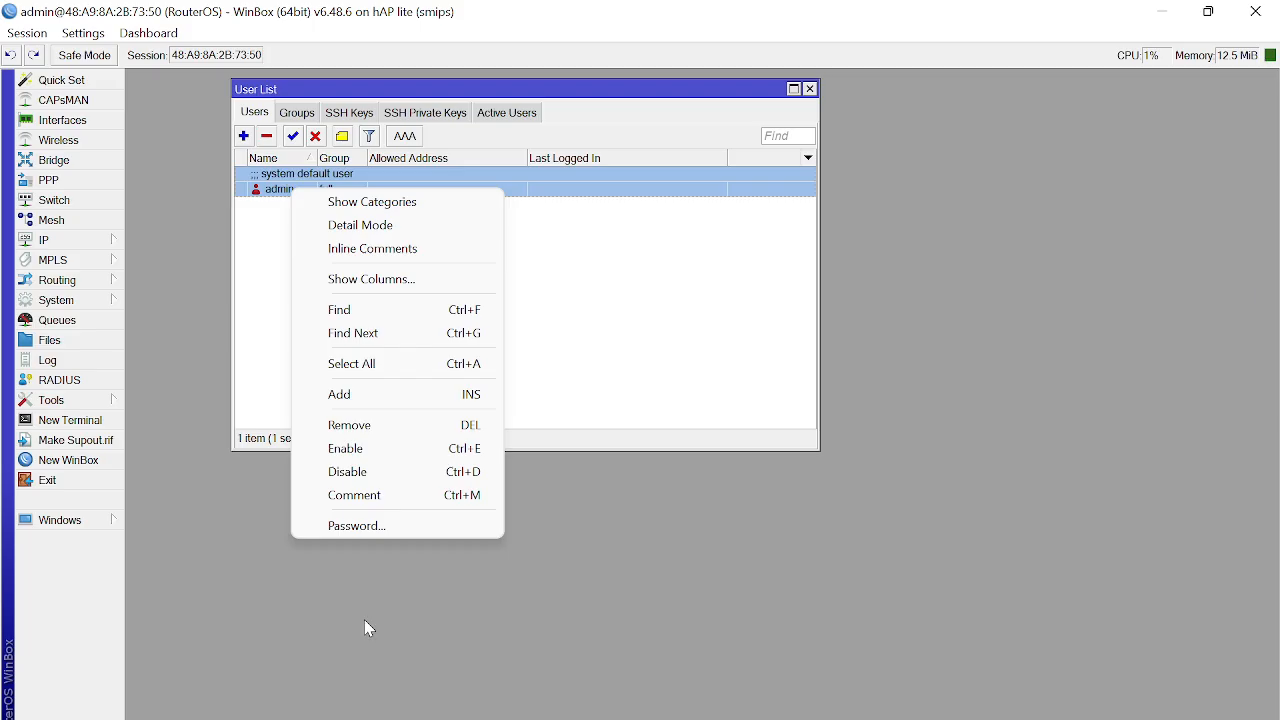
pyautogui.click(401, 527)
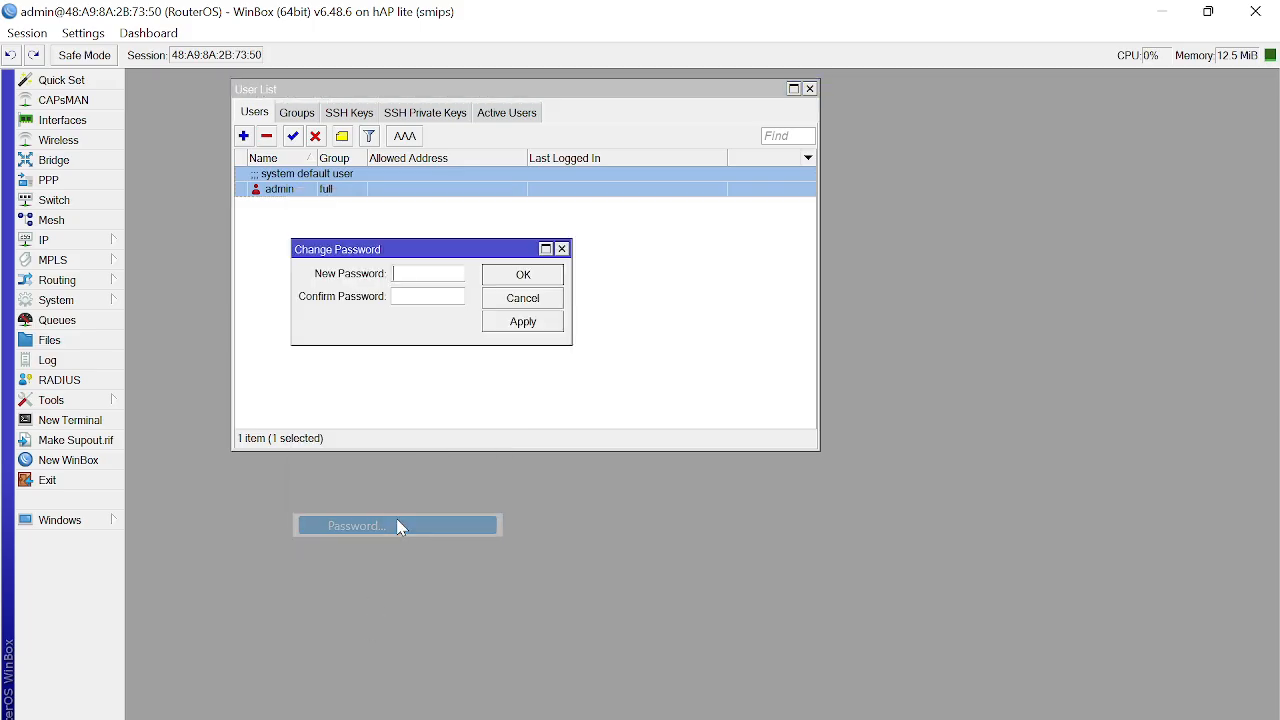
pyautogui.write('*********')
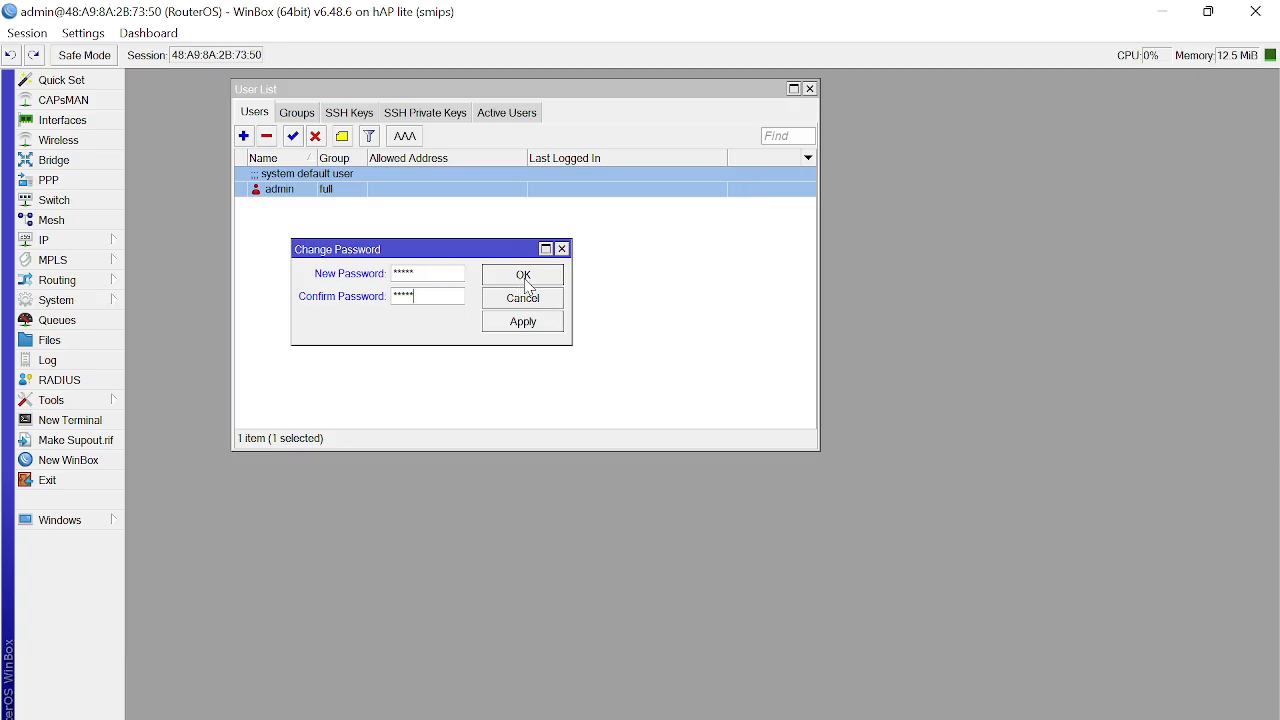
pyautogui.click(525, 280)
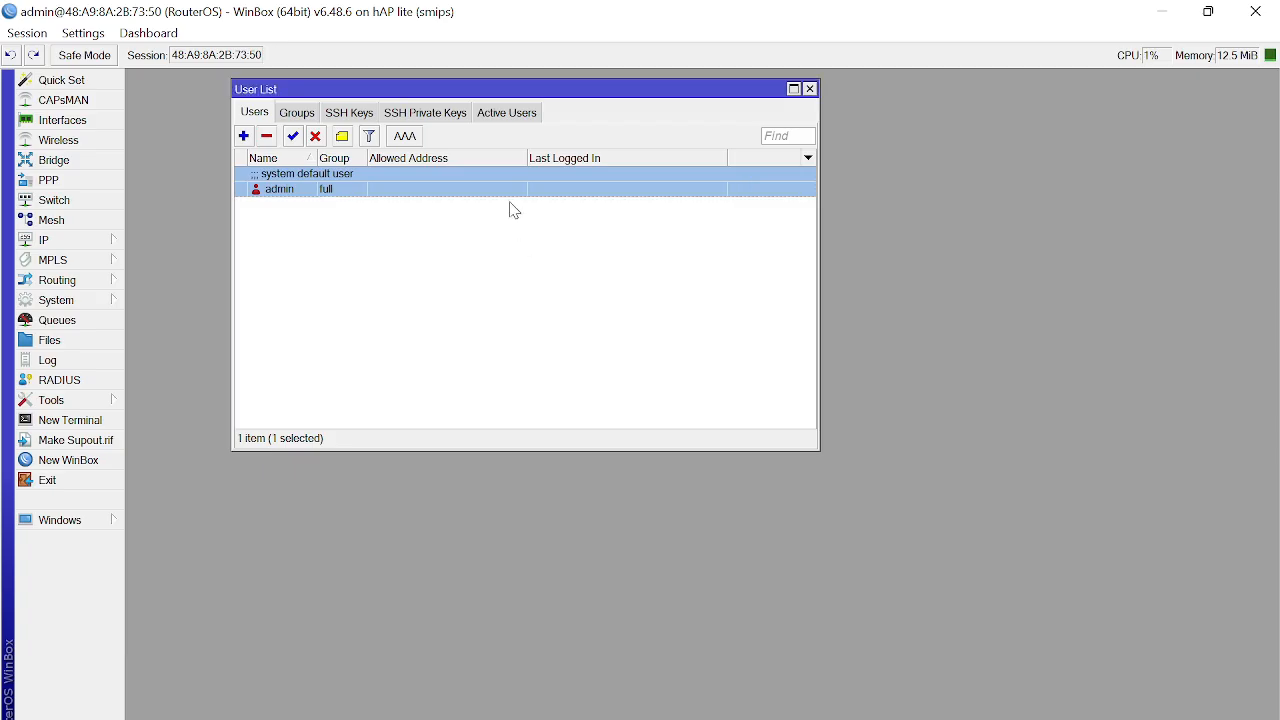
# Step: Add user ridla in the full group and enter its password
pyautogui.click(245, 137)
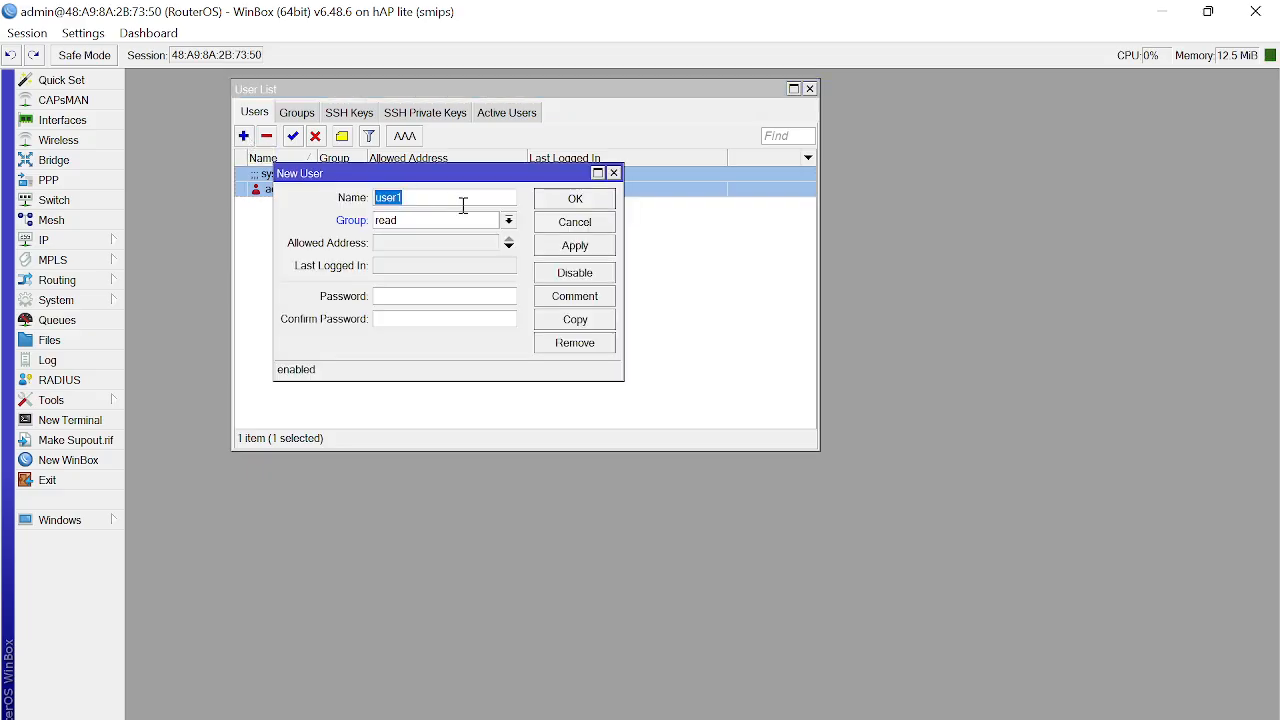
pyautogui.write('ridla')
pyautogui.press('Tab')
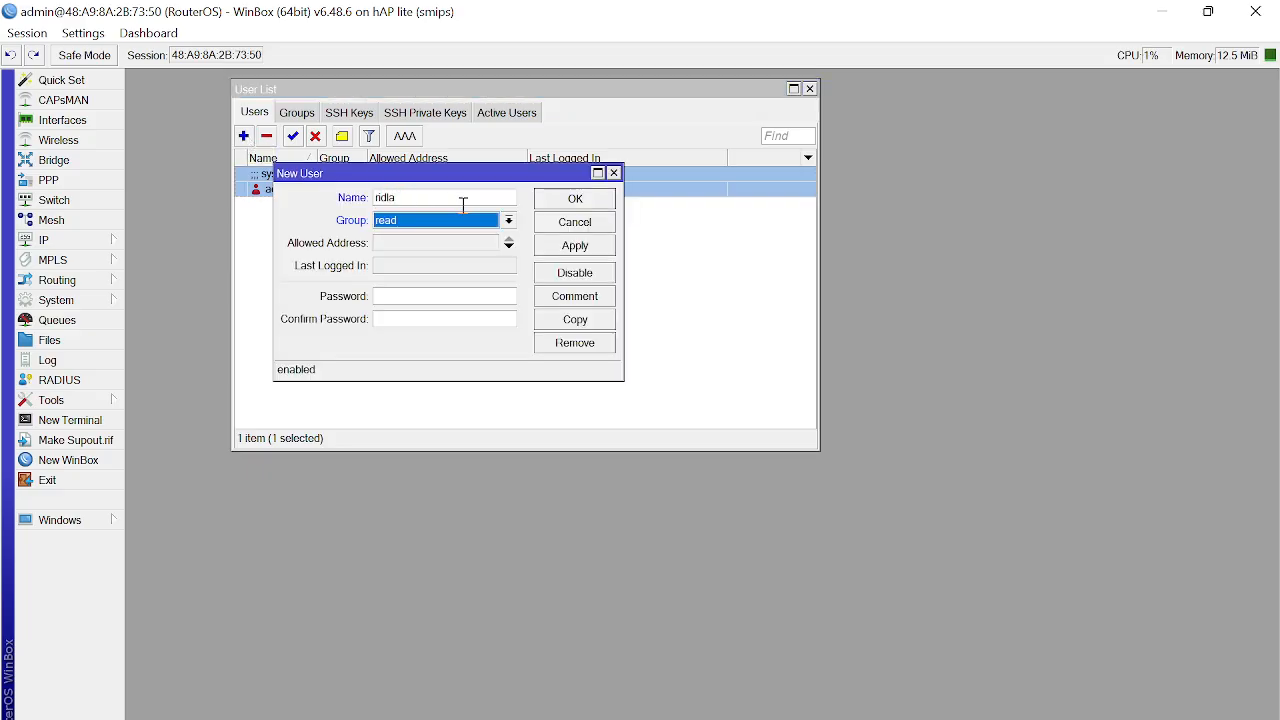
pyautogui.hotkey('alt', 'Down')
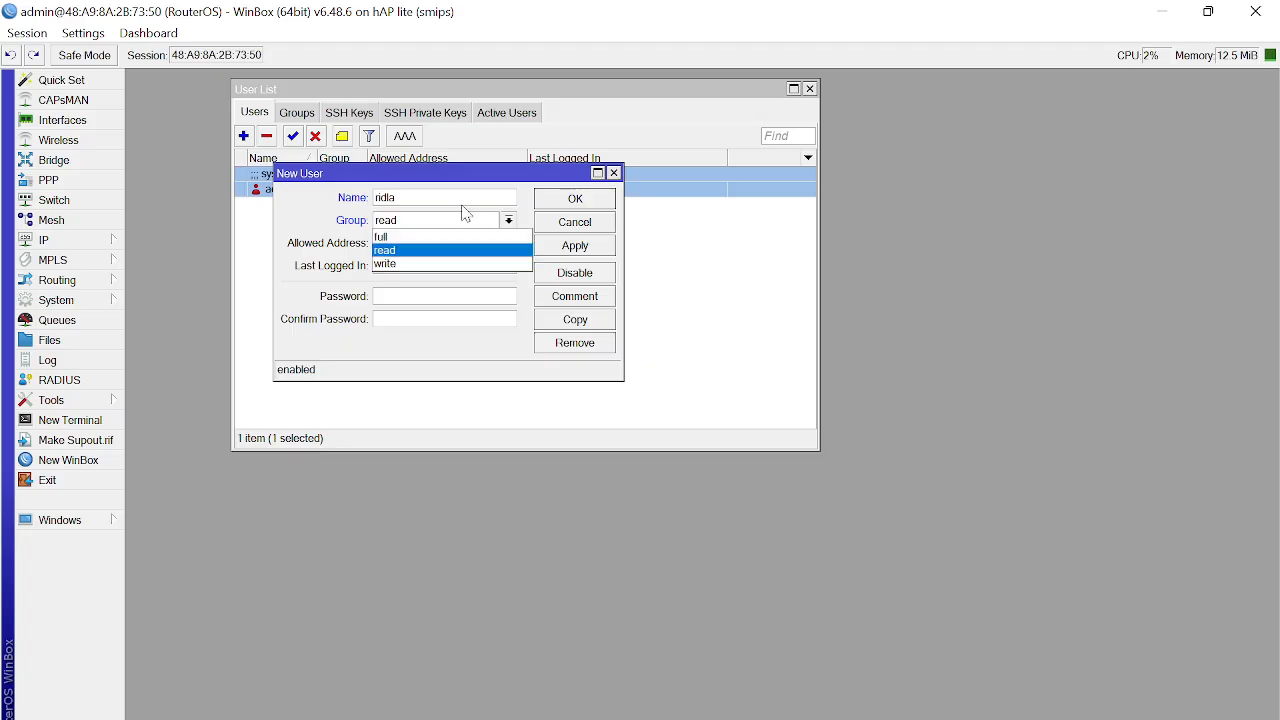
pyautogui.press('Up')
pyautogui.press('Return')
pyautogui.press('Tab')
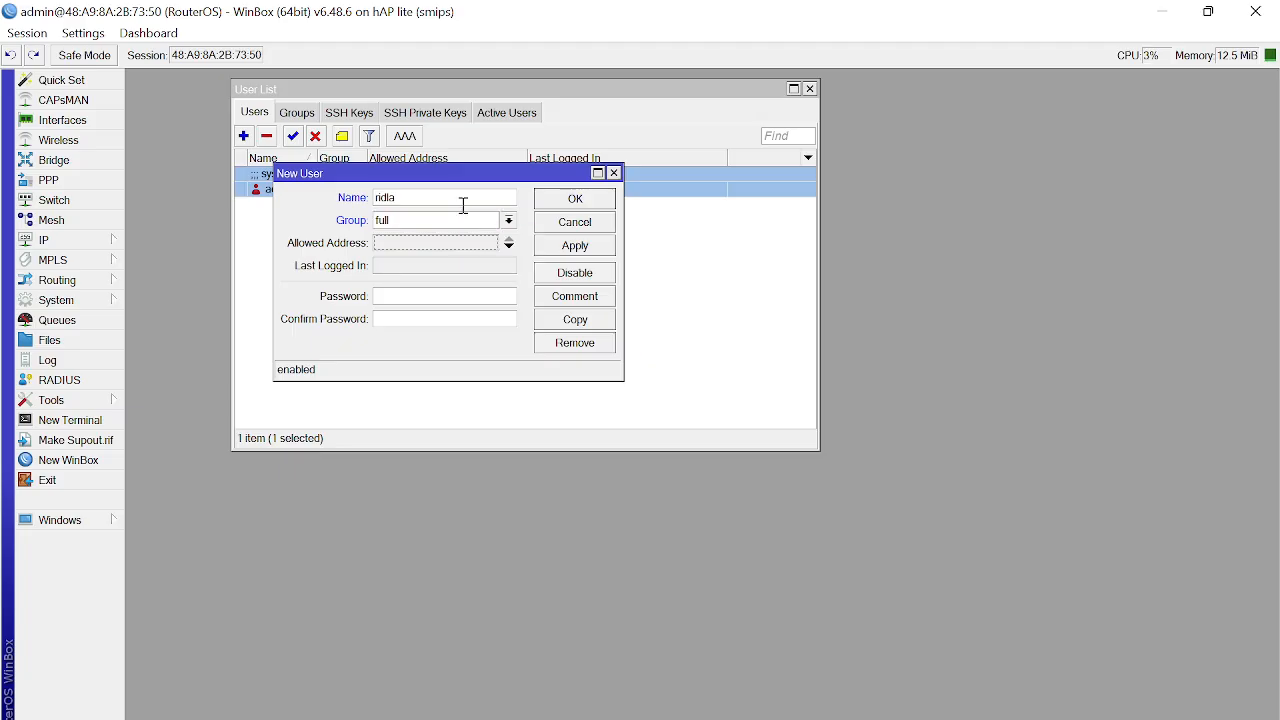
pyautogui.press('Tab')
pyautogui.write('**********')
# Step: Verify the passwords by toggling Hide Passwords, save user ridla, and close the User List
pyautogui.click(83, 33)
pyautogui.click(100, 79)
pyautogui.doubleClick(403, 295)
pyautogui.doubleClick(431, 317)
pyautogui.click(107, 40)
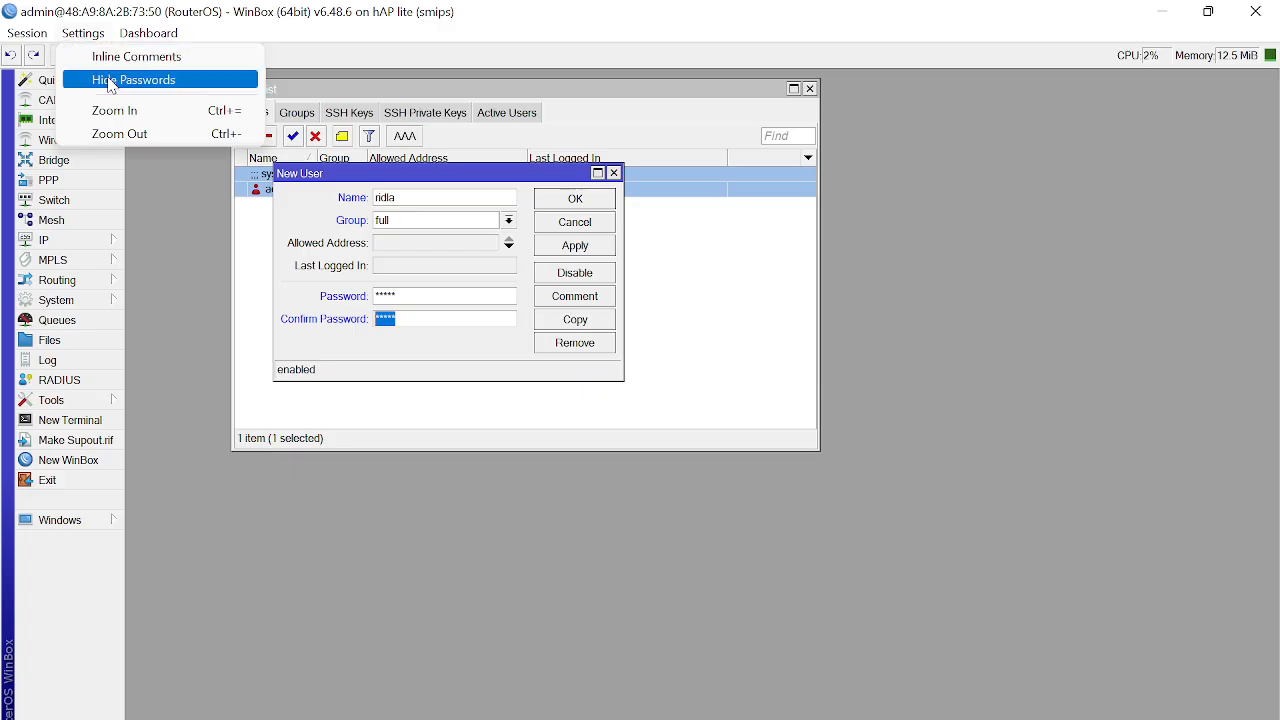
pyautogui.click(112, 77)
pyautogui.click(100, 36)
pyautogui.click(112, 80)
pyautogui.click(107, 36)
pyautogui.click(115, 80)
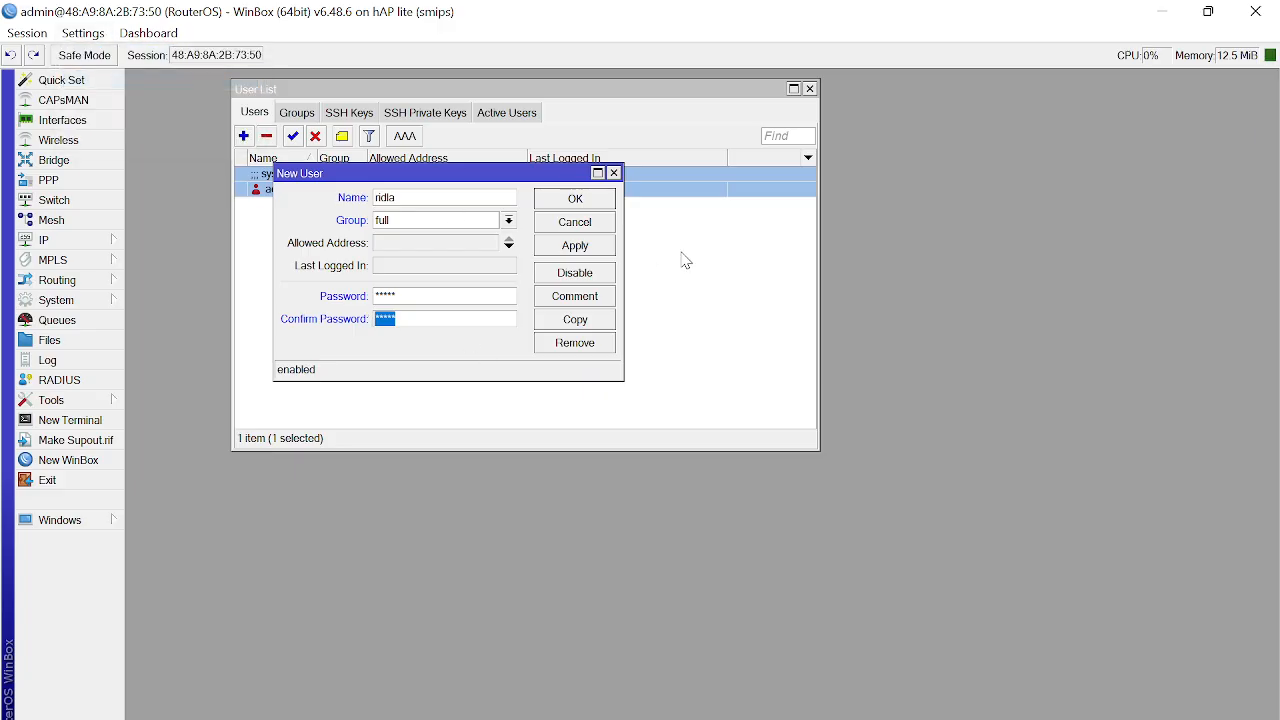
pyautogui.click(600, 205)
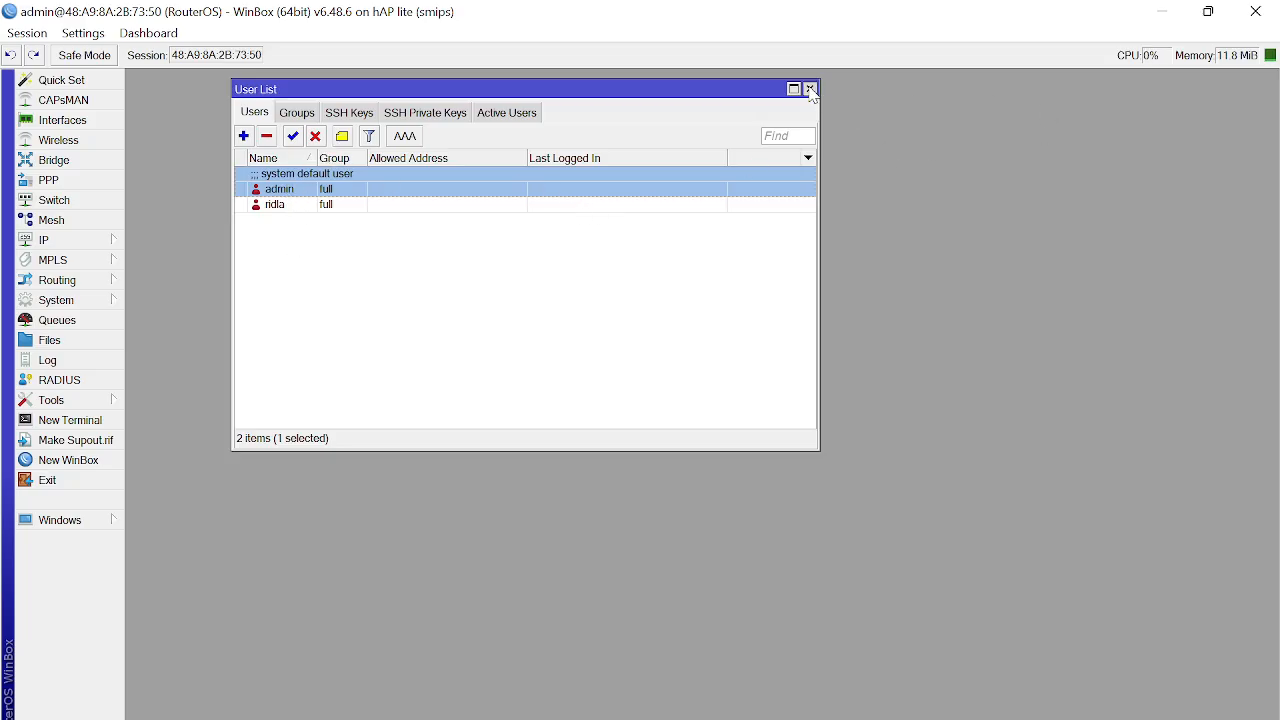
pyautogui.click(810, 89)
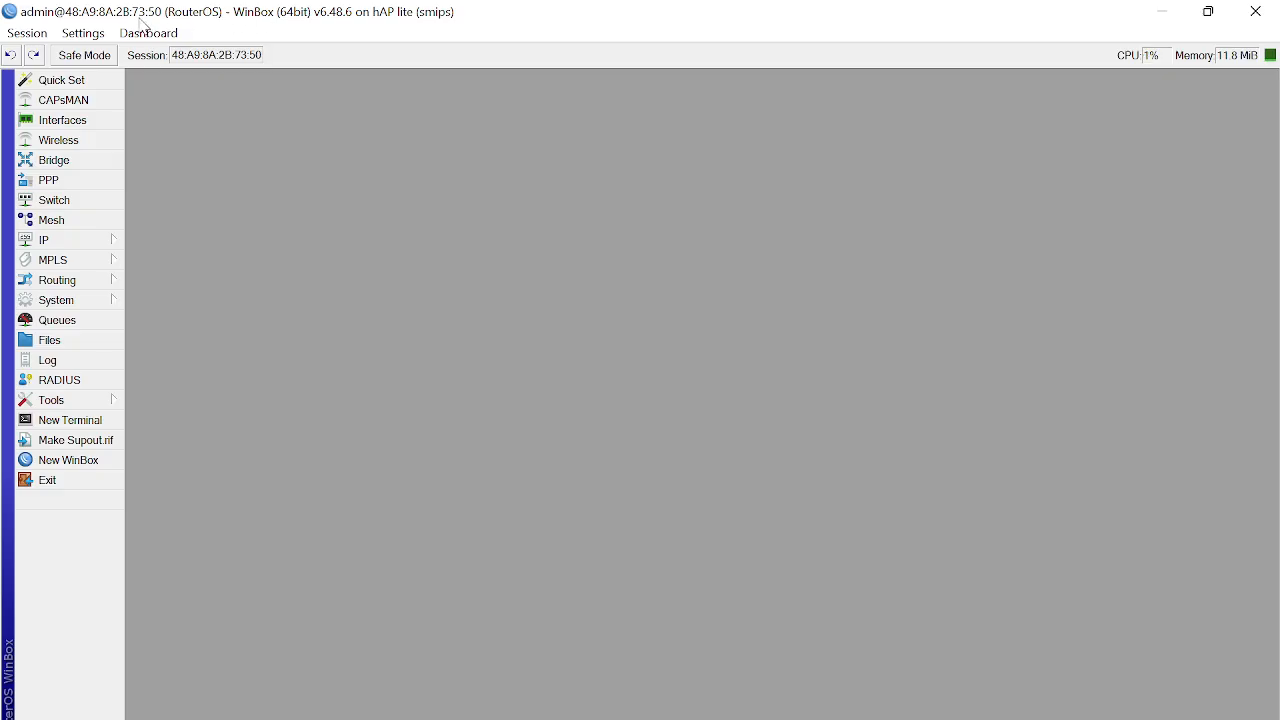
# Step: Change the identity in System > Identity from RouterOS to RIDLA-Router
pyautogui.click(78, 306)
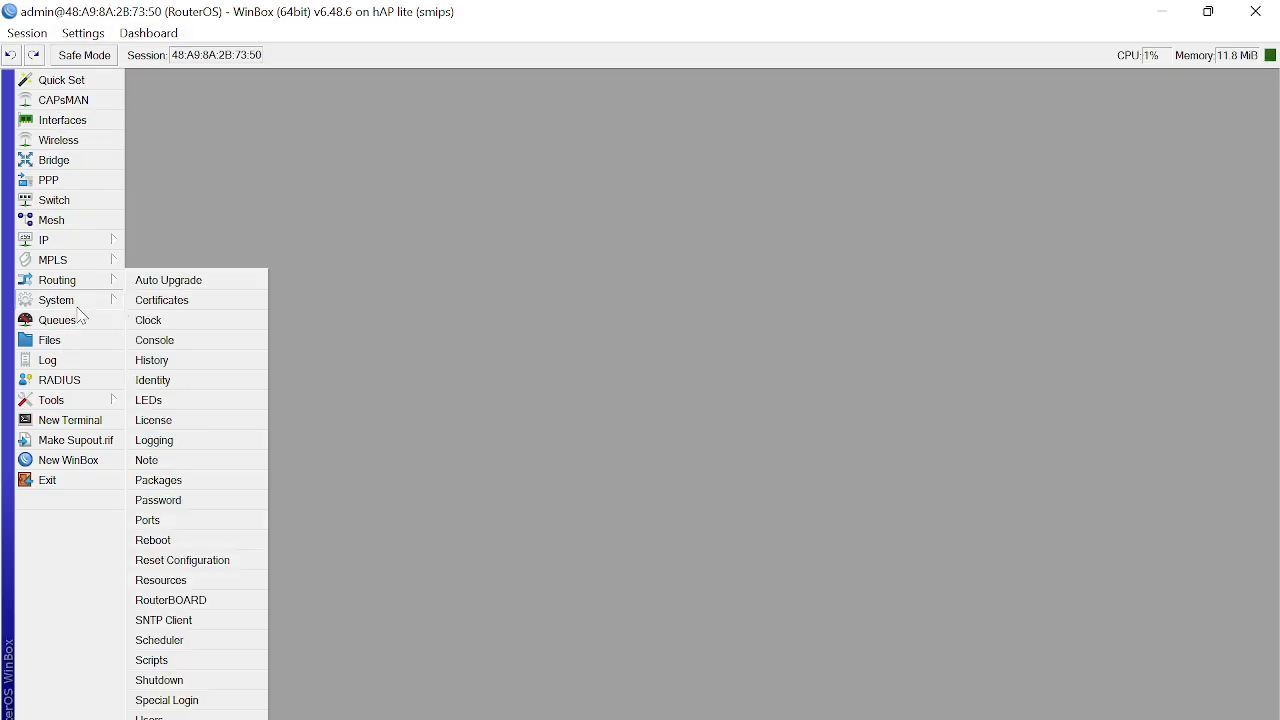
pyautogui.click(153, 380)
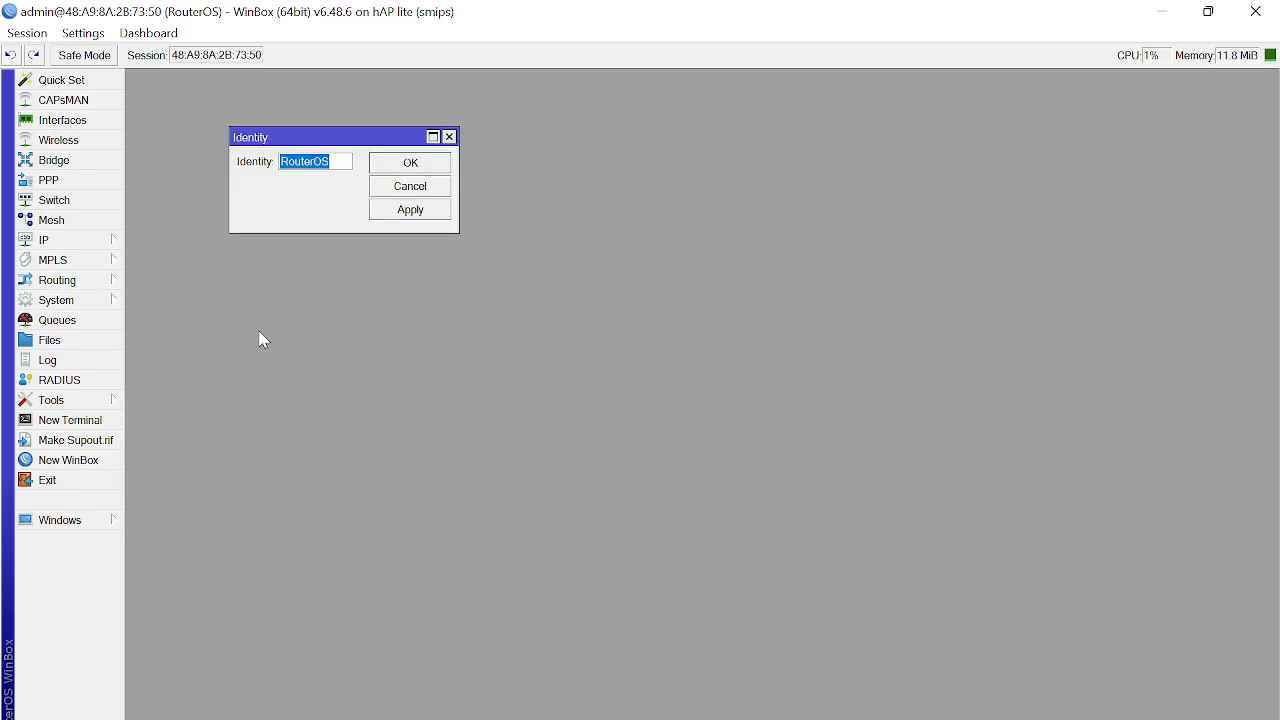
pyautogui.write('RIDLA')
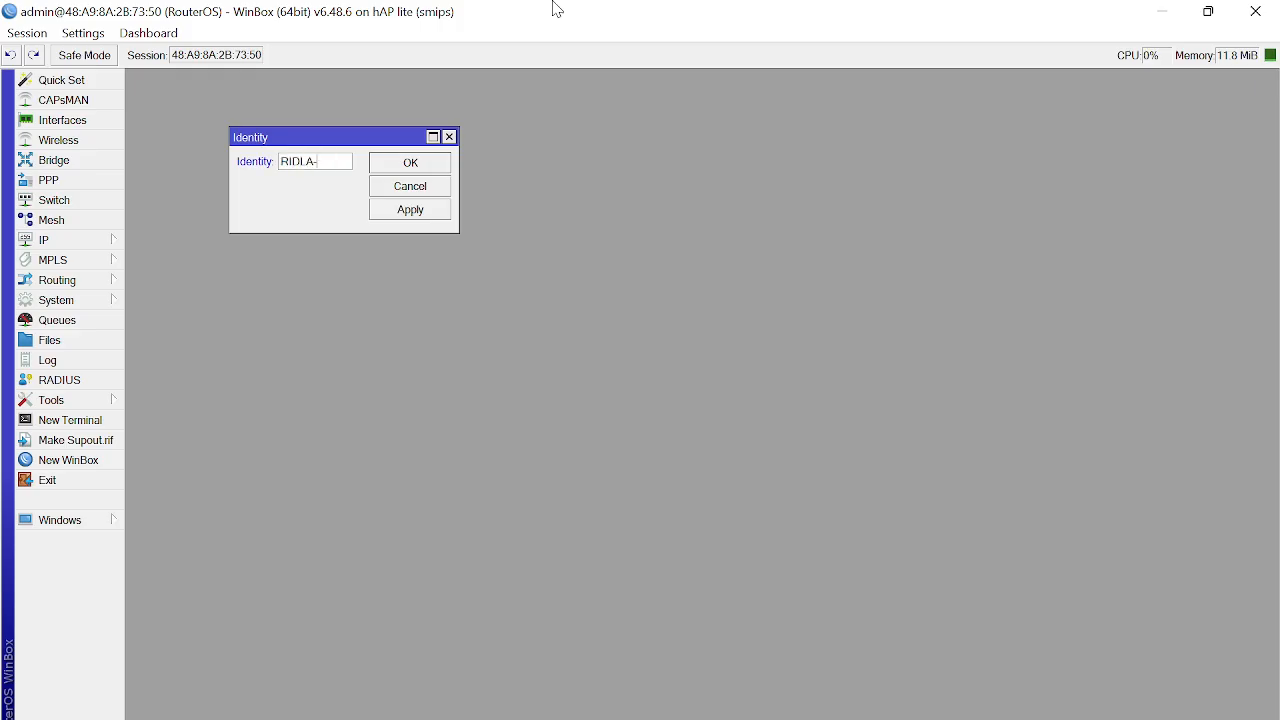
pyautogui.write('-Router')
pyautogui.press('Return')
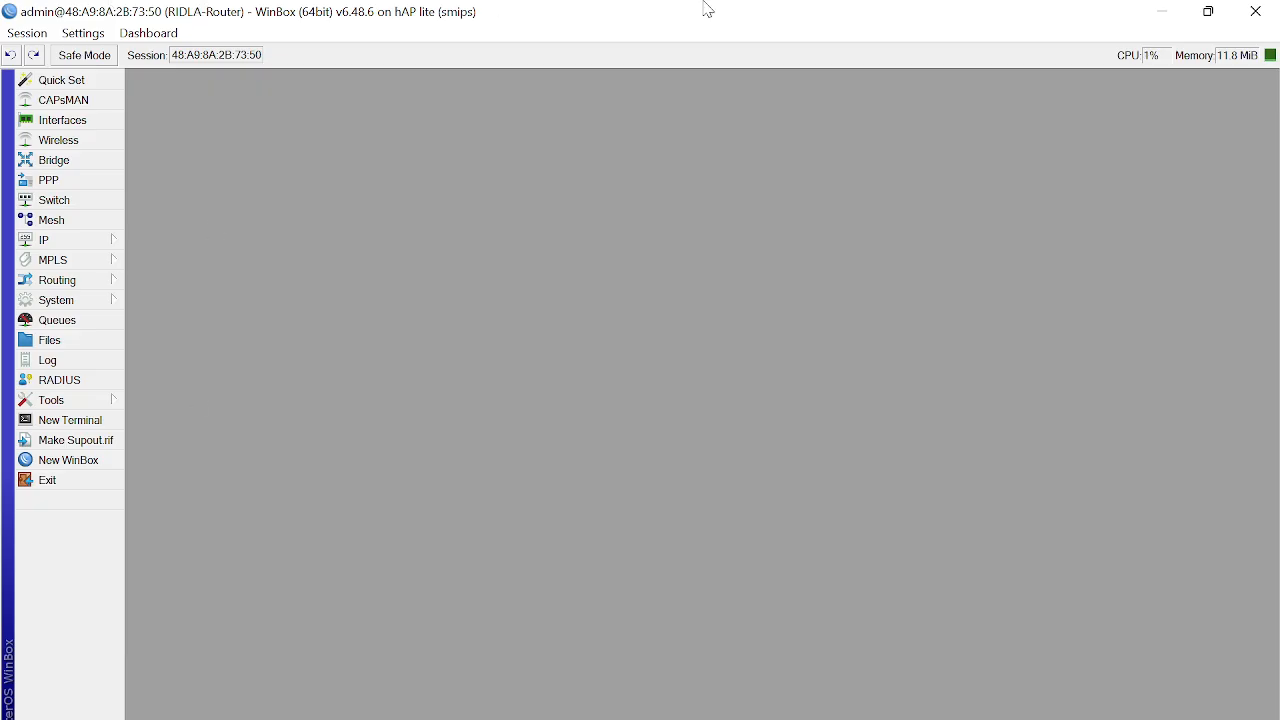
# Step: Relaunch WinBox and log in as admin with the password after the blank attempt fails
pyautogui.click(1255, 11)
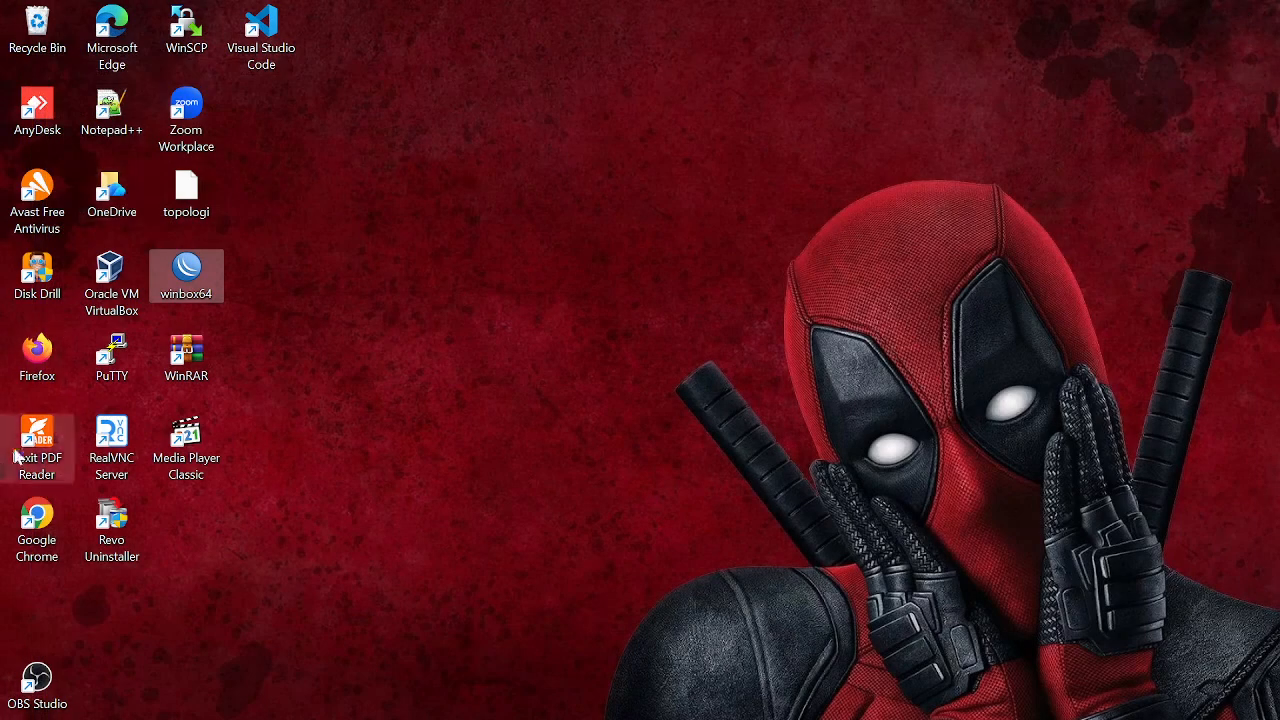
pyautogui.doubleClick(186, 263)
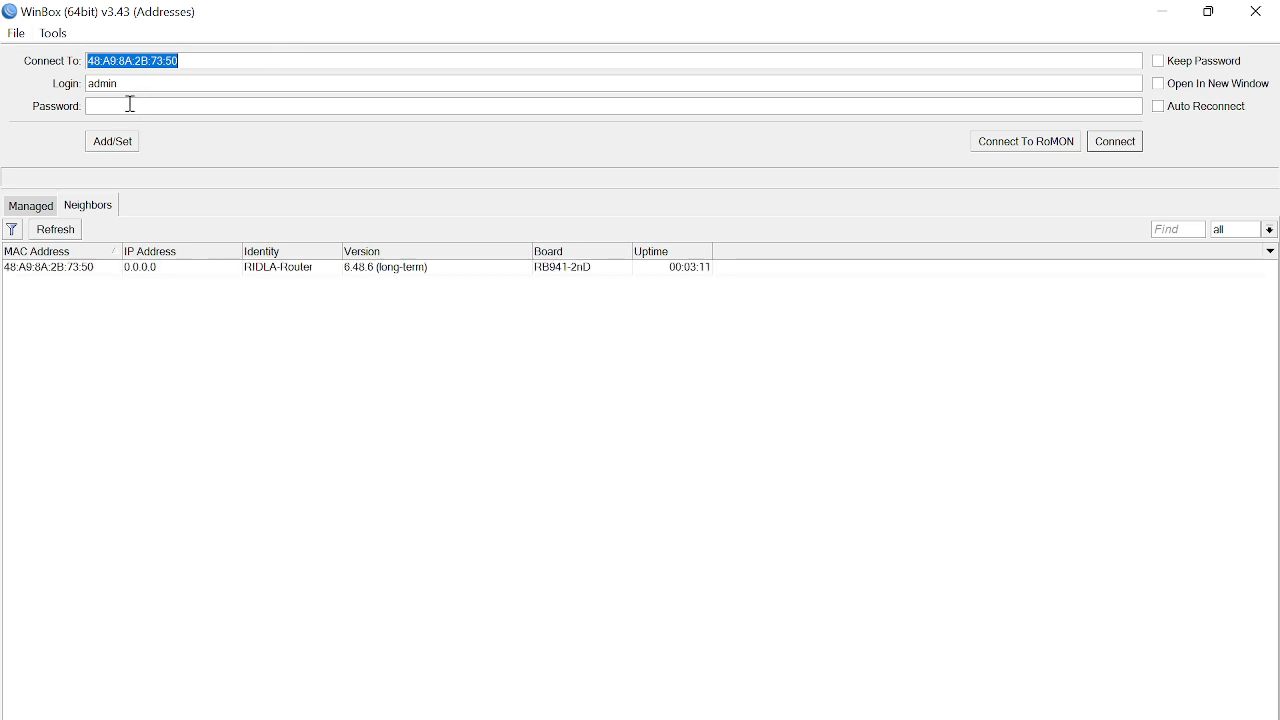
pyautogui.click(1132, 145)
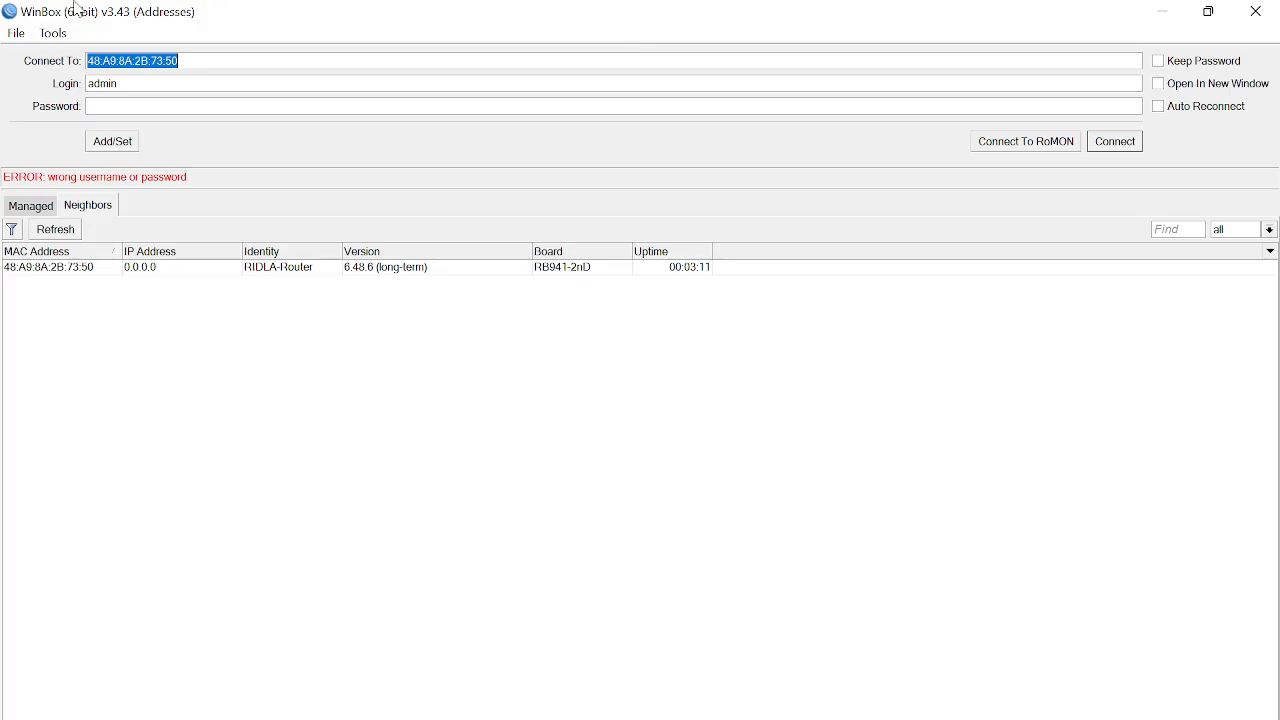
pyautogui.click(148, 107)
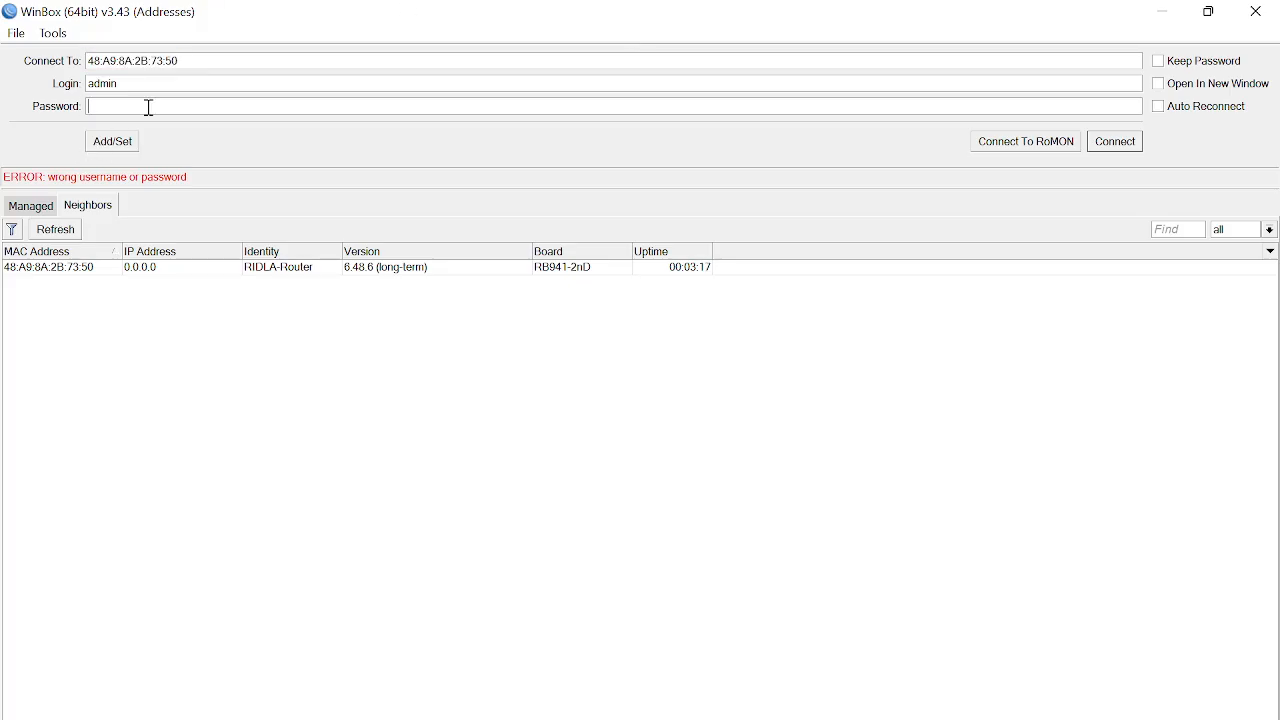
pyautogui.write('*****')
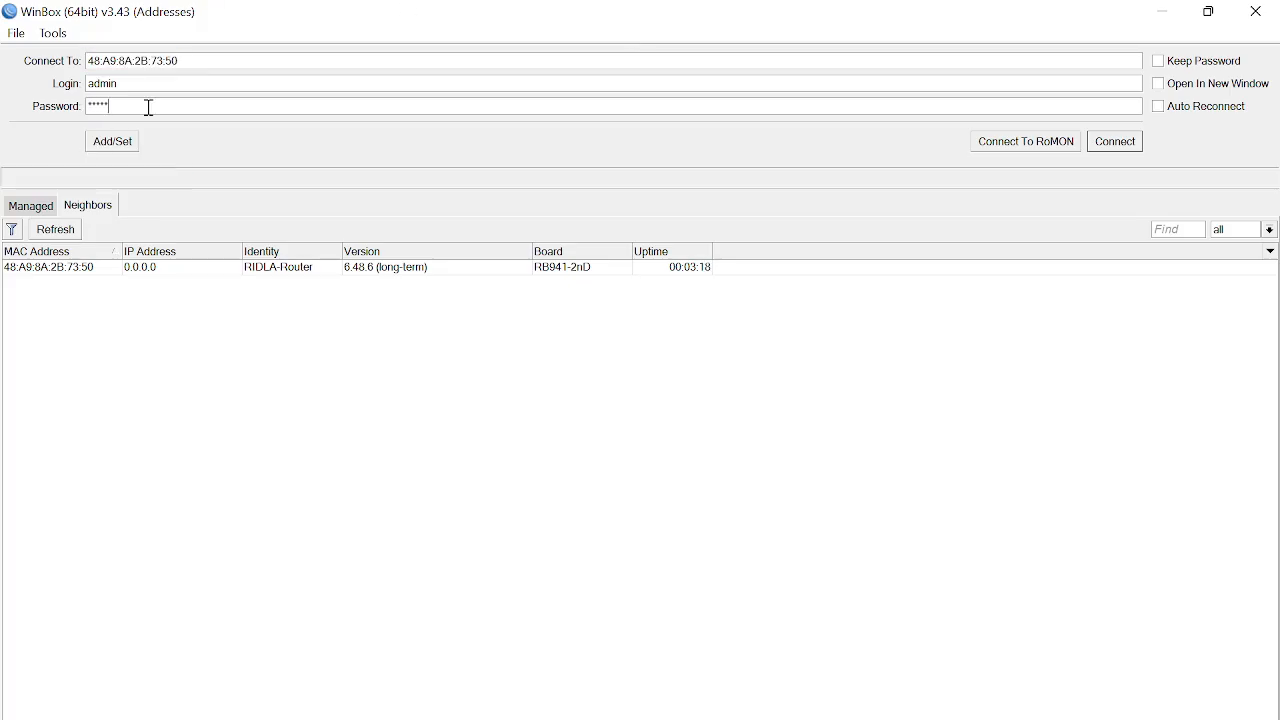
pyautogui.click(1115, 142)
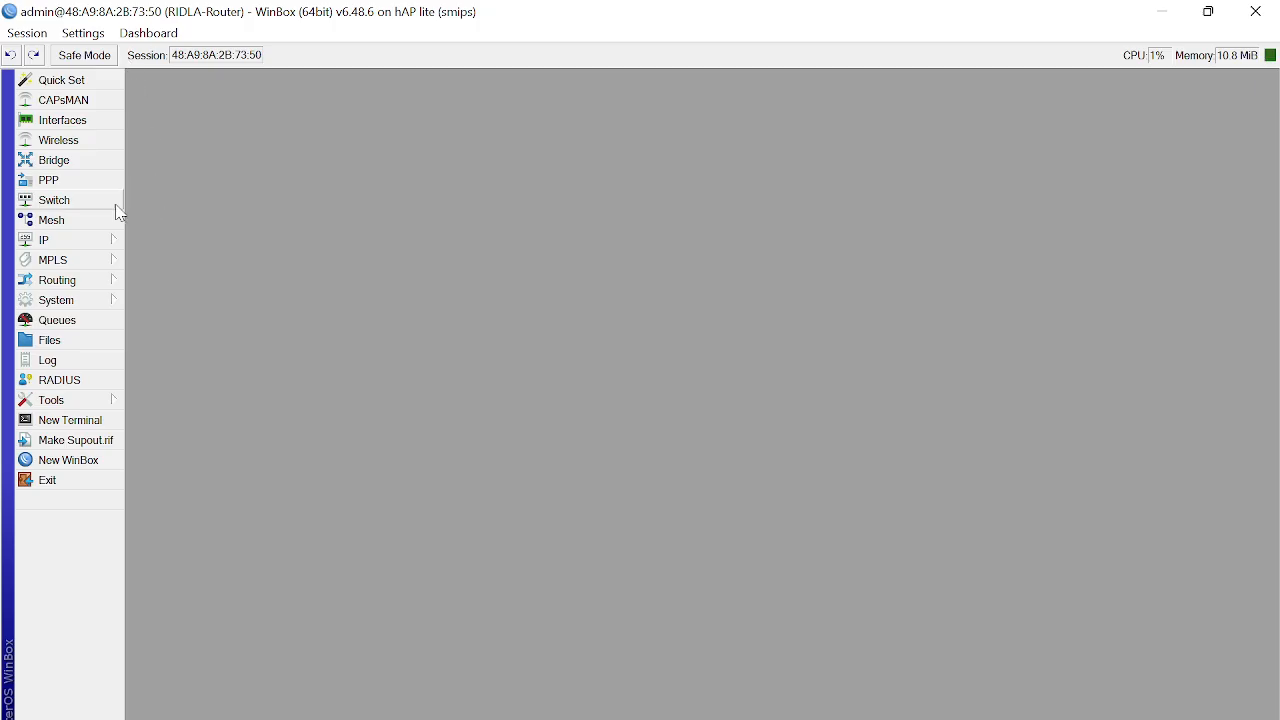
# Step: Open the Interface List and select the ether1 and ether4 rows to check their traffic
pyautogui.click(62, 120)
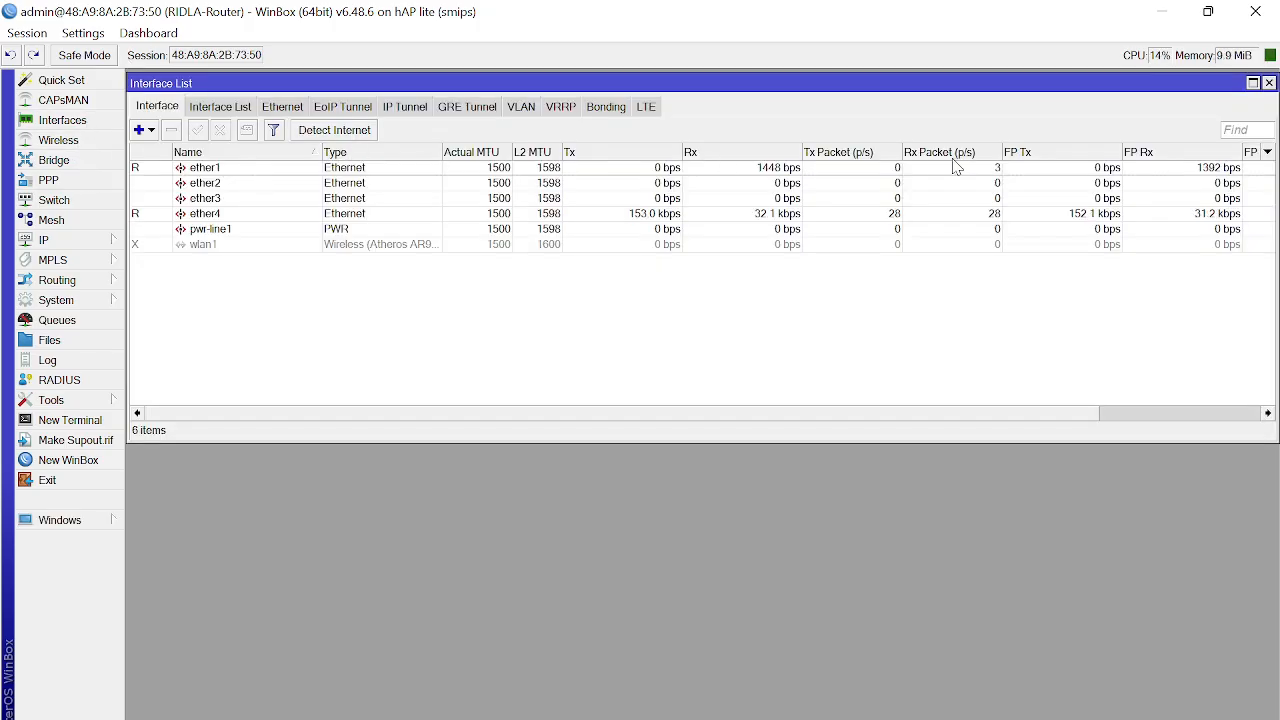
pyautogui.click(141, 176)
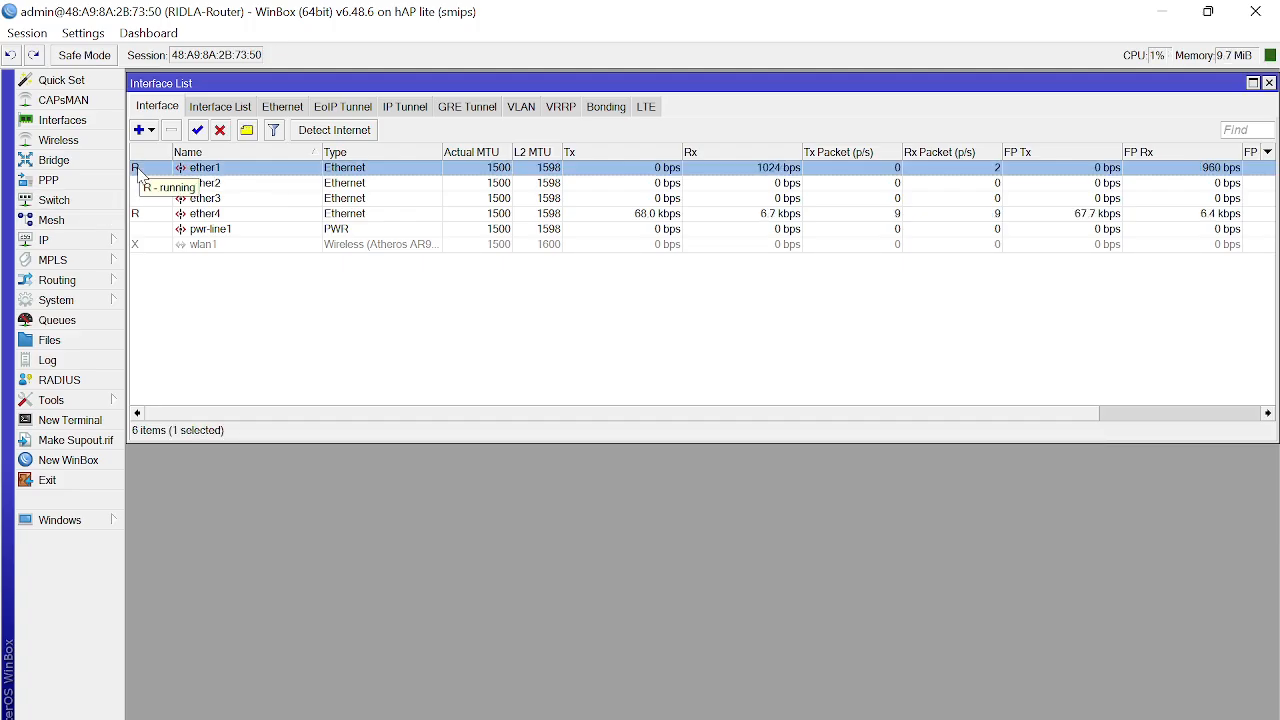
pyautogui.click(141, 218)
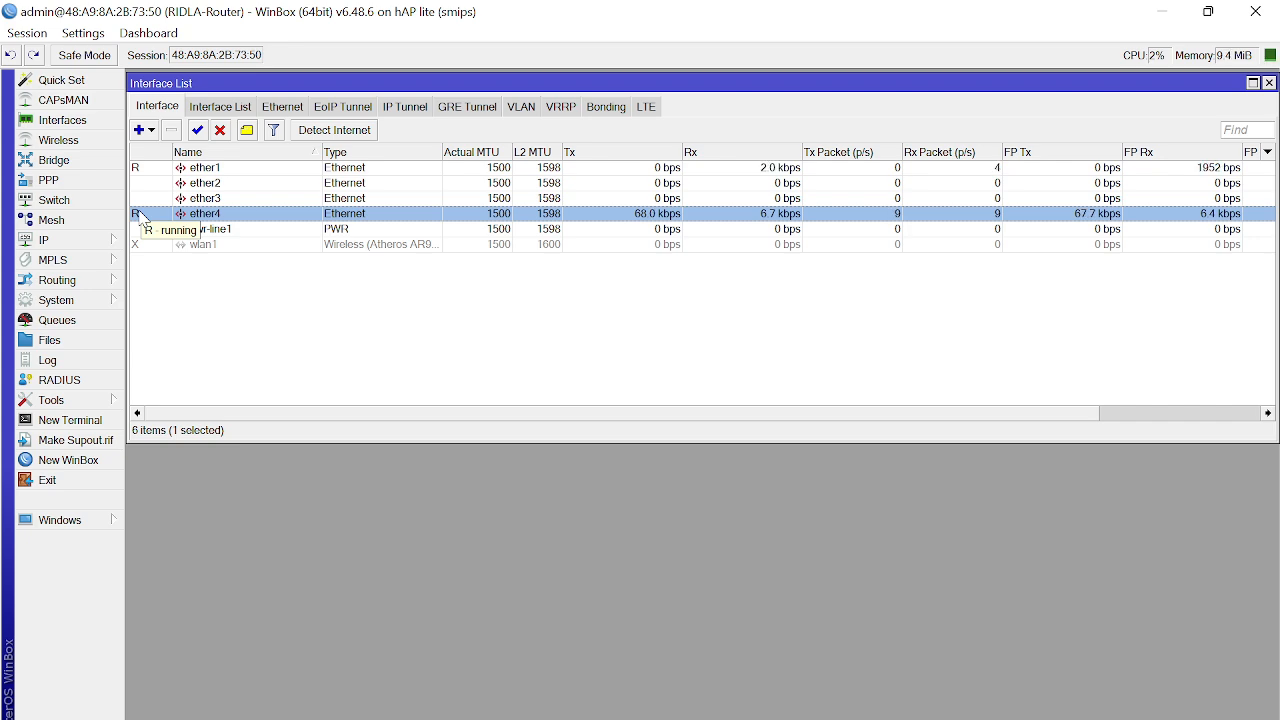
pyautogui.click(145, 172)
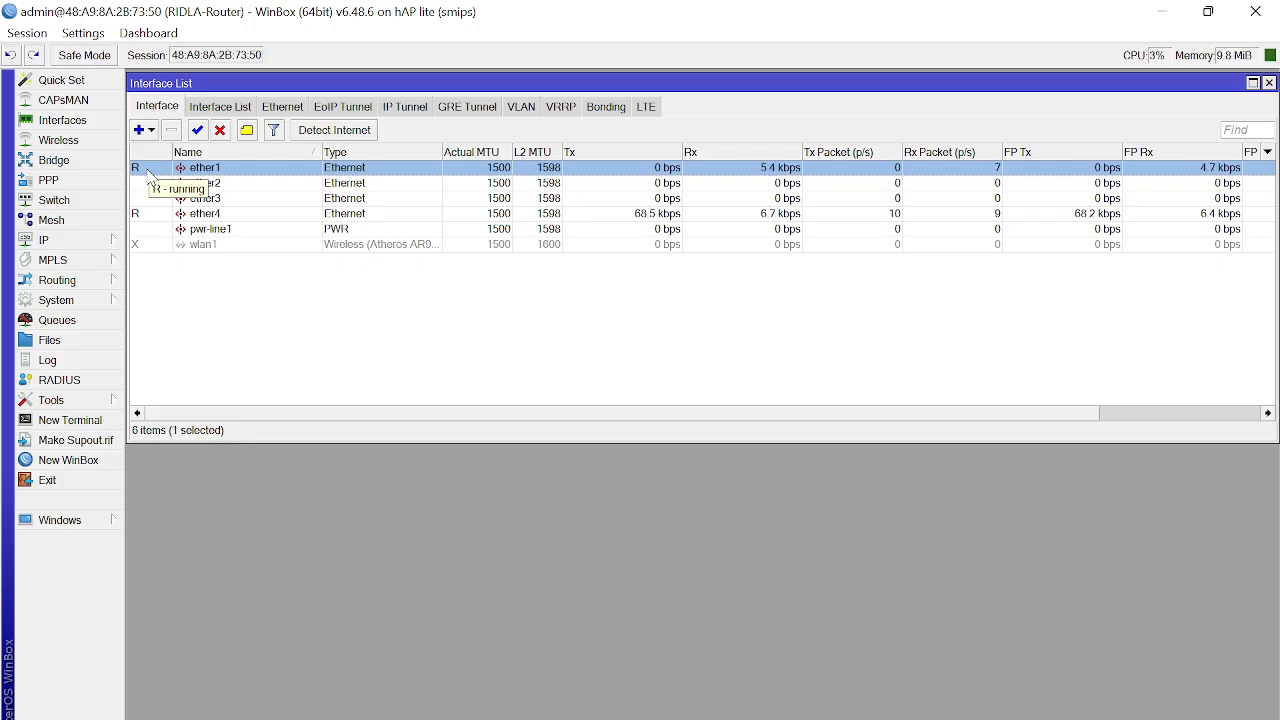
pyautogui.click(152, 215)
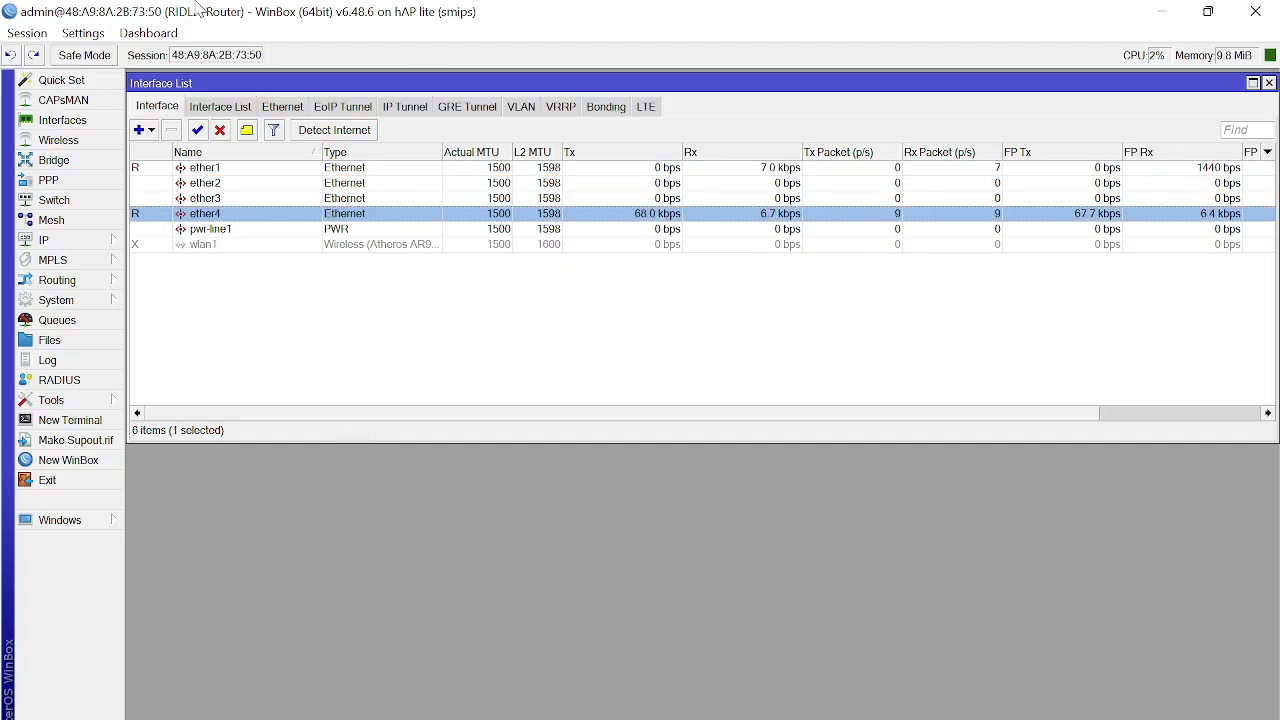
pyautogui.click(236, 170)
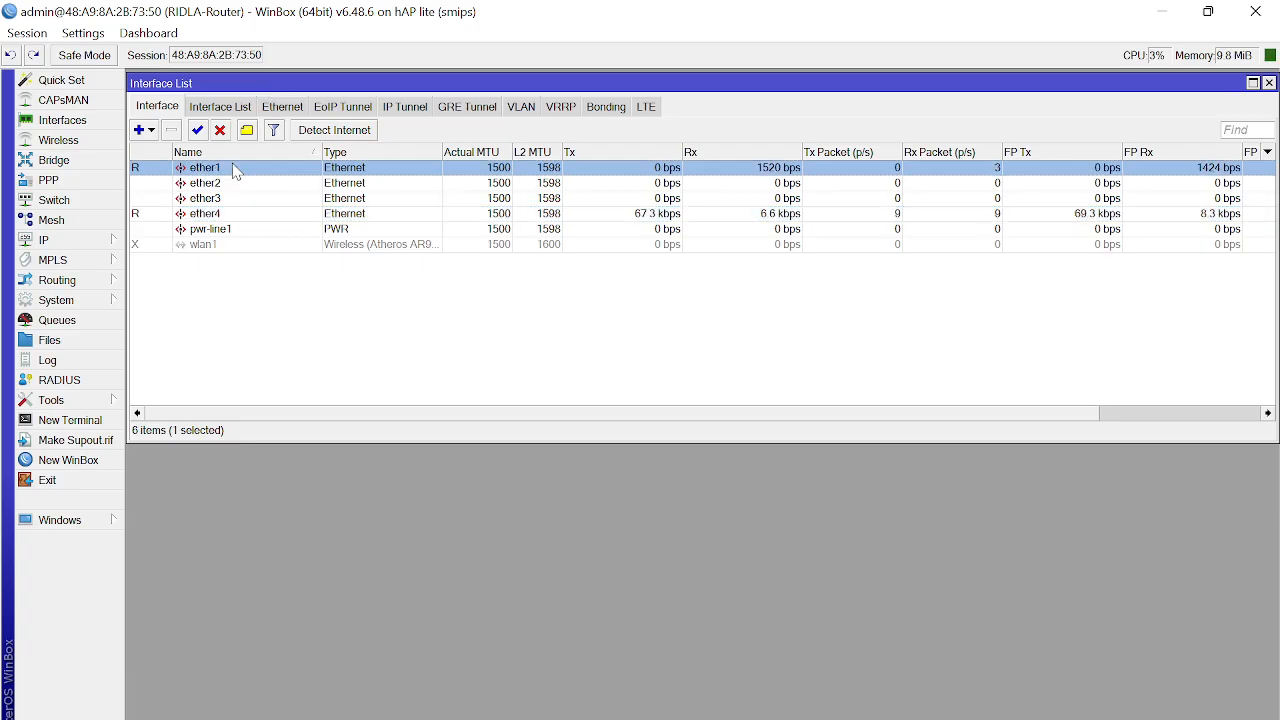
# Step: Rename ether1 to ether1-INTERNET
pyautogui.doubleClick(233, 170)
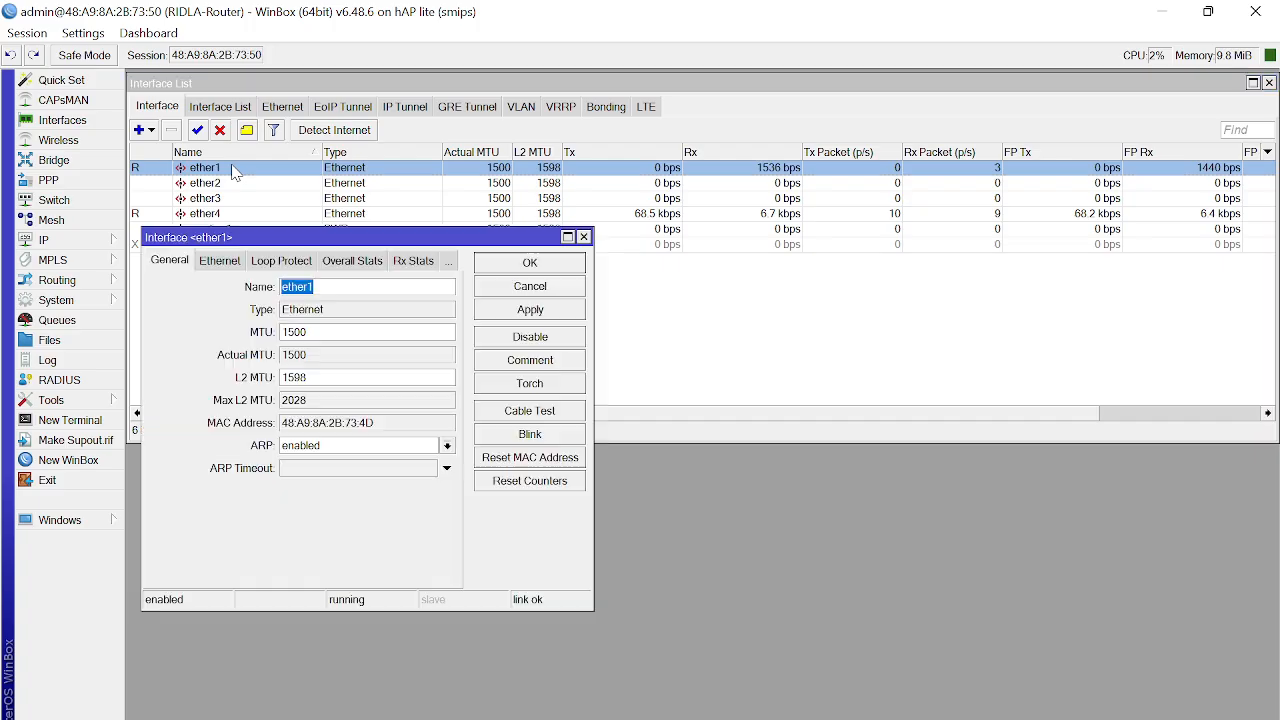
pyautogui.click(358, 288)
pyautogui.write('-INTERNET')
pyautogui.hotkey('shift', 'Left')
pyautogui.hotkey('shift', 'Left')
pyautogui.hotkey('shift', 'Left')
pyautogui.hotkey('shift', 'Left')
pyautogui.hotkey('shift', 'Left')
pyautogui.hotkey('shift', 'Left')
pyautogui.hotkey('shift', 'Left')
pyautogui.hotkey('shift', 'Left')
pyautogui.hotkey('shift', 'Left')
pyautogui.hotkey('ctrl', 'c')
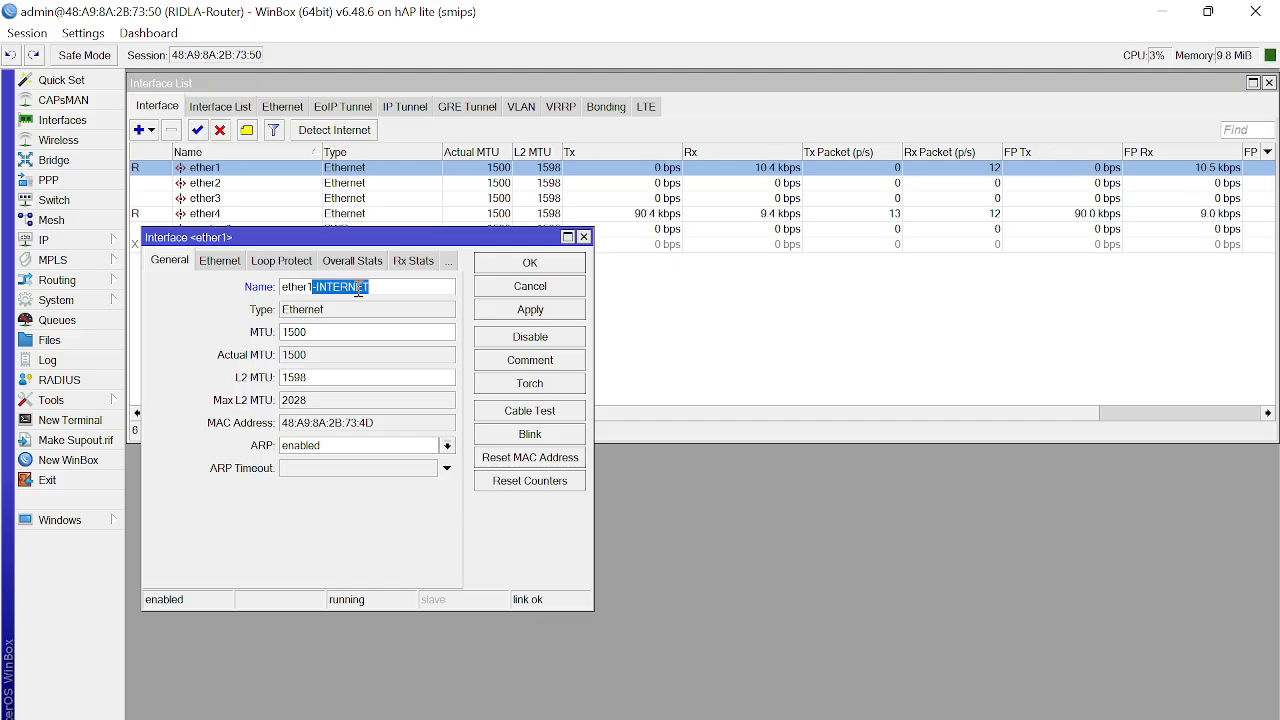
pyautogui.click(562, 270)
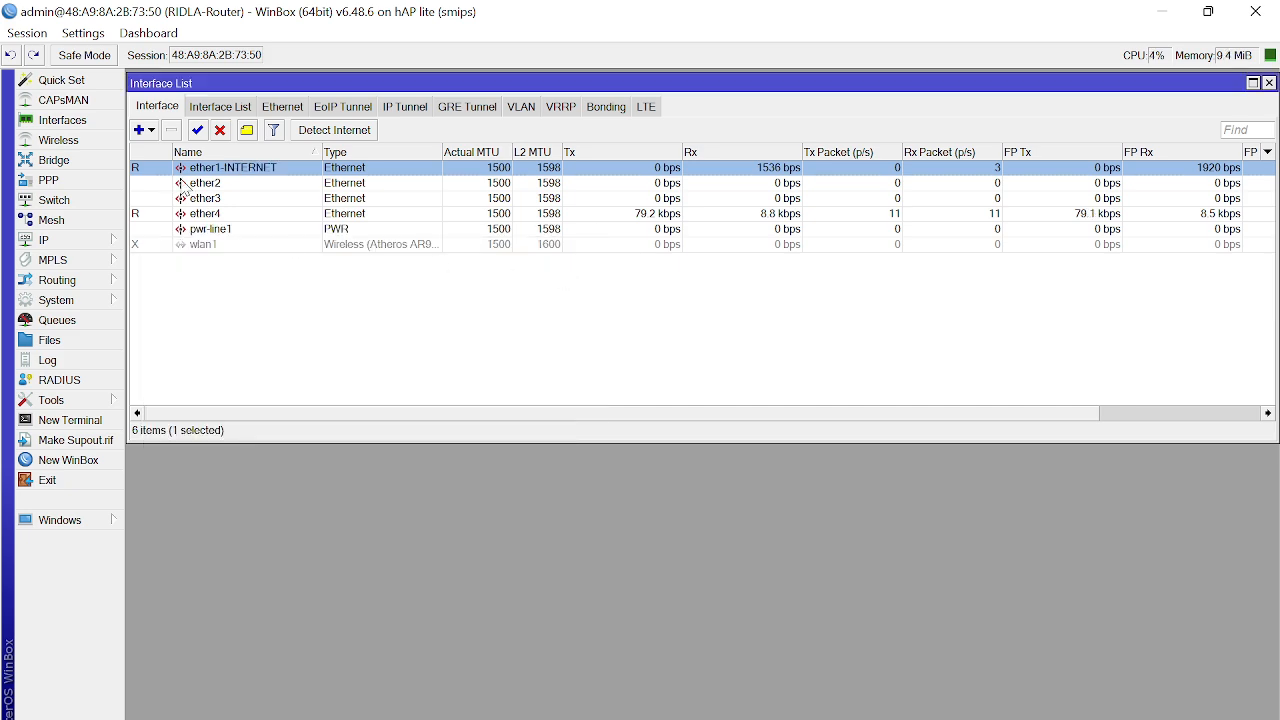
# Step: Rename ether2 to ether2-INTERNET by pasting the -INTERNET suffix
pyautogui.doubleClick(212, 184)
pyautogui.click(353, 281)
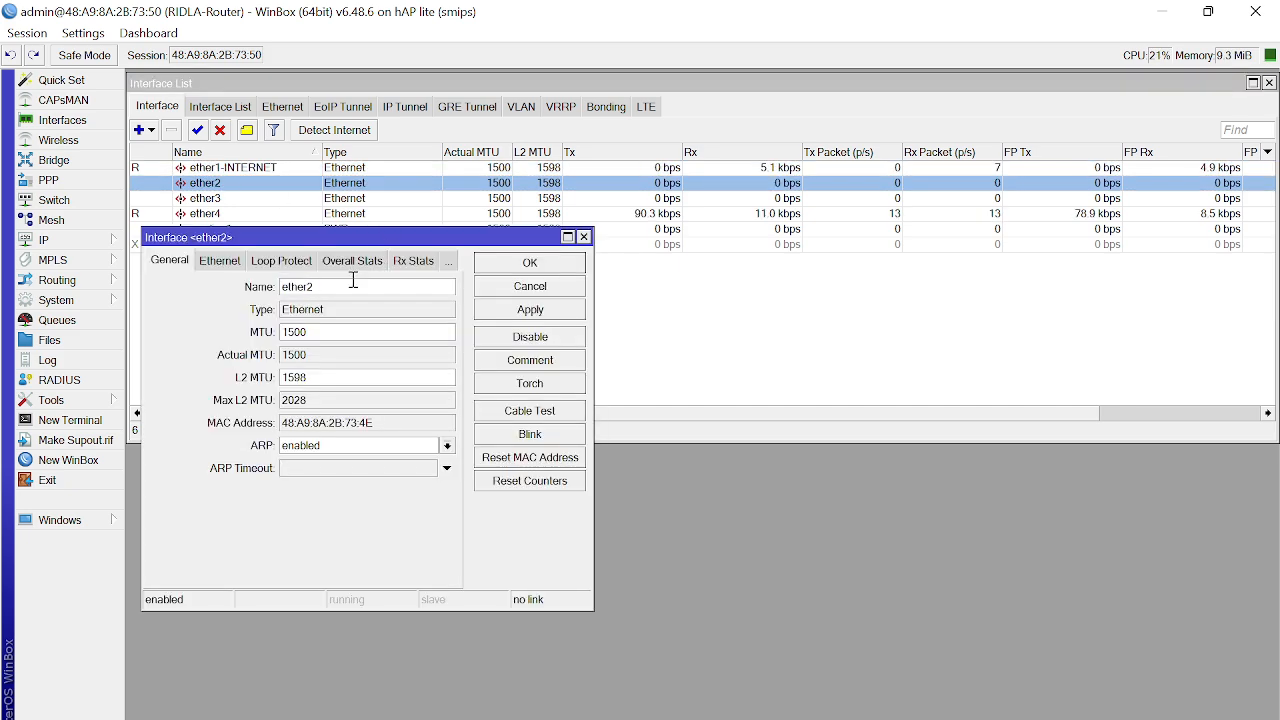
pyautogui.hotkey('ctrl', 'v')
pyautogui.press('Return')
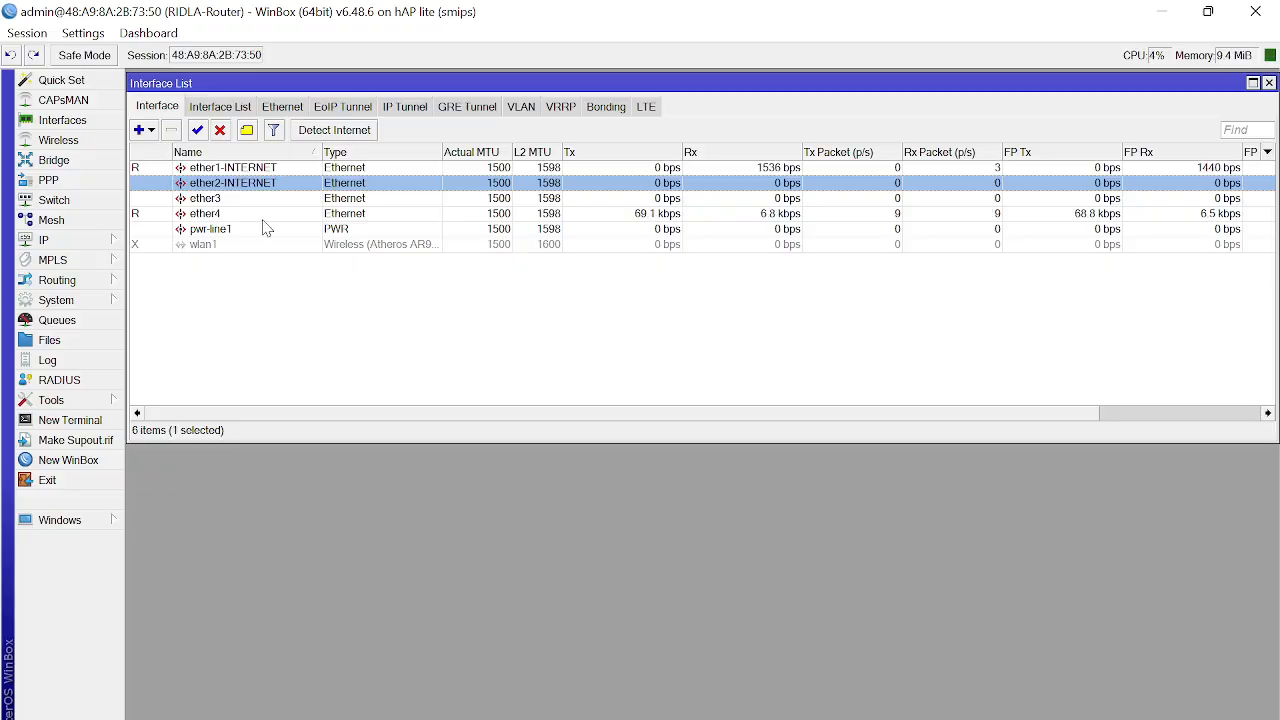
# Step: Rename ether3 to ether3-AP
pyautogui.doubleClick(227, 199)
pyautogui.click(368, 288)
pyautogui.write('-AP')
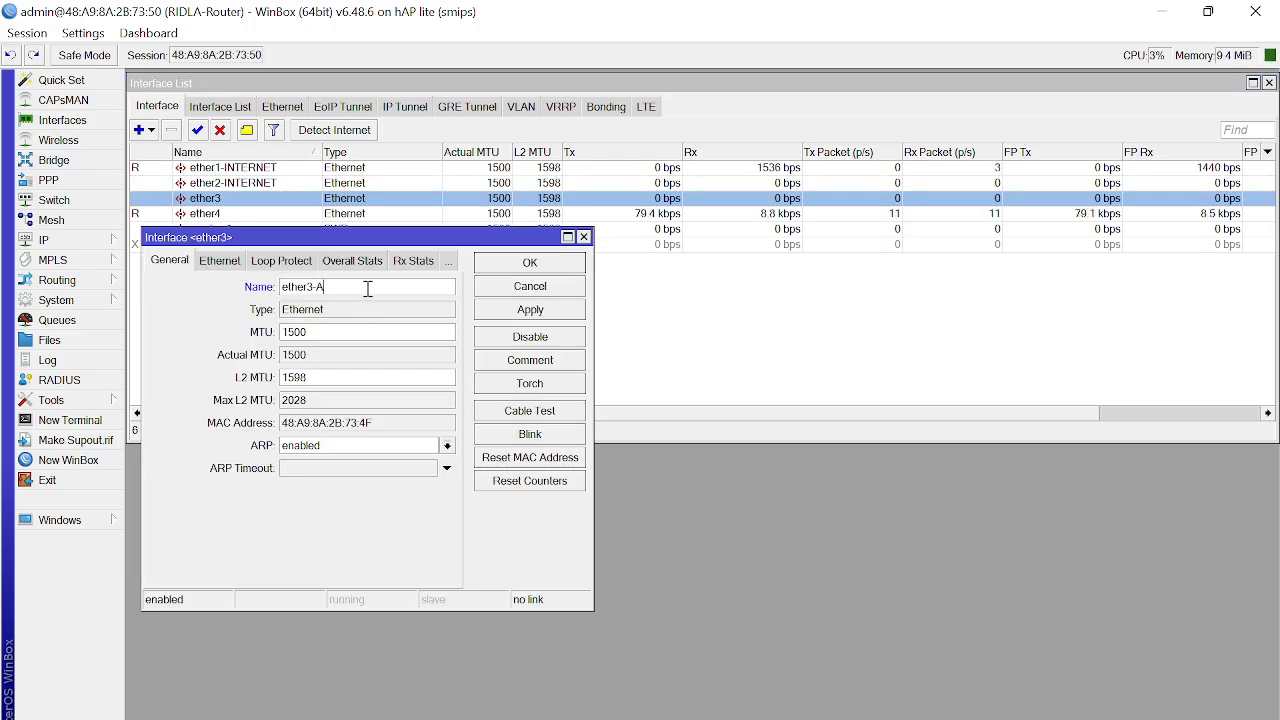
pyautogui.click(550, 262)
# Step: Rename ether4 to ether4-LAN
pyautogui.doubleClick(227, 216)
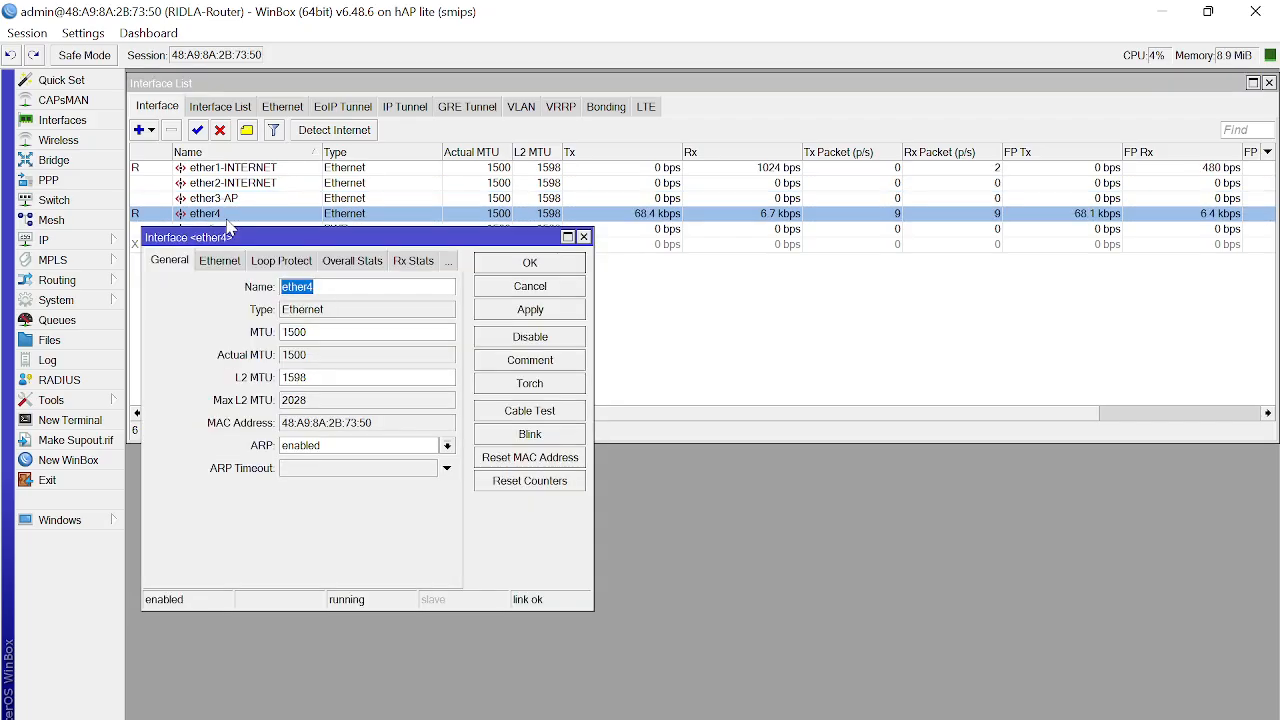
pyautogui.click(350, 285)
pyautogui.write('-LAN')
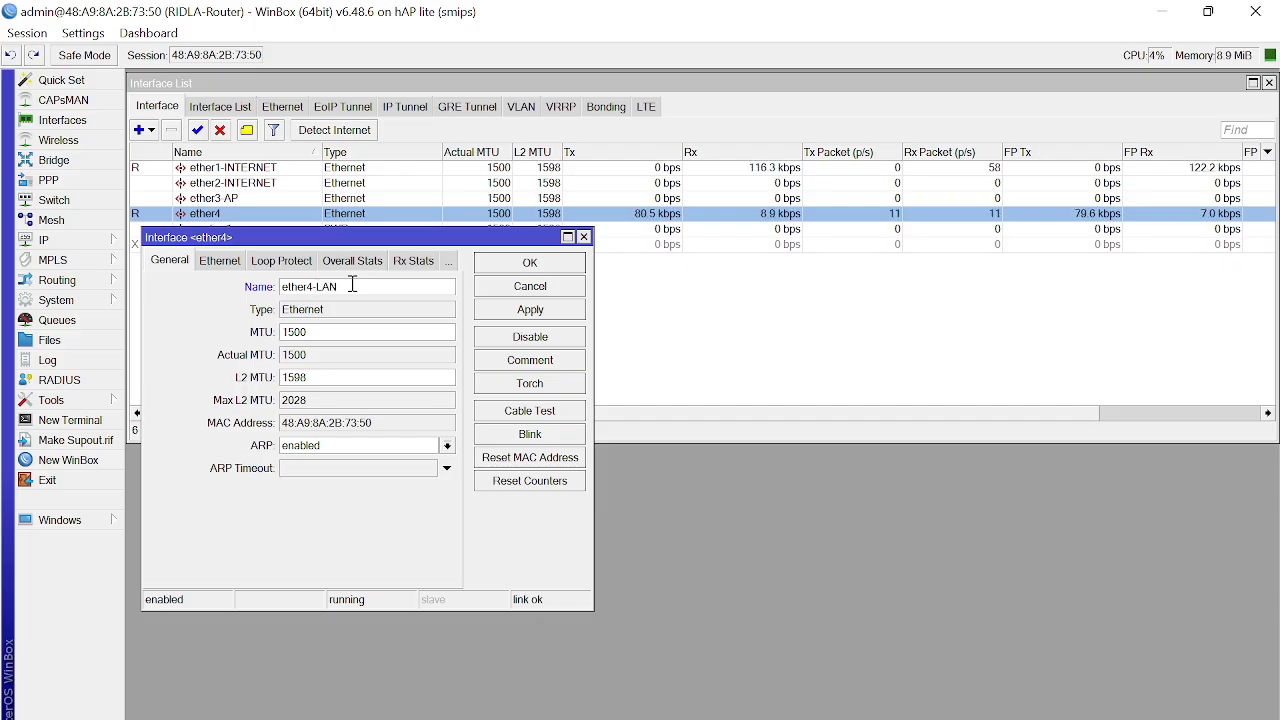
pyautogui.press('Return')
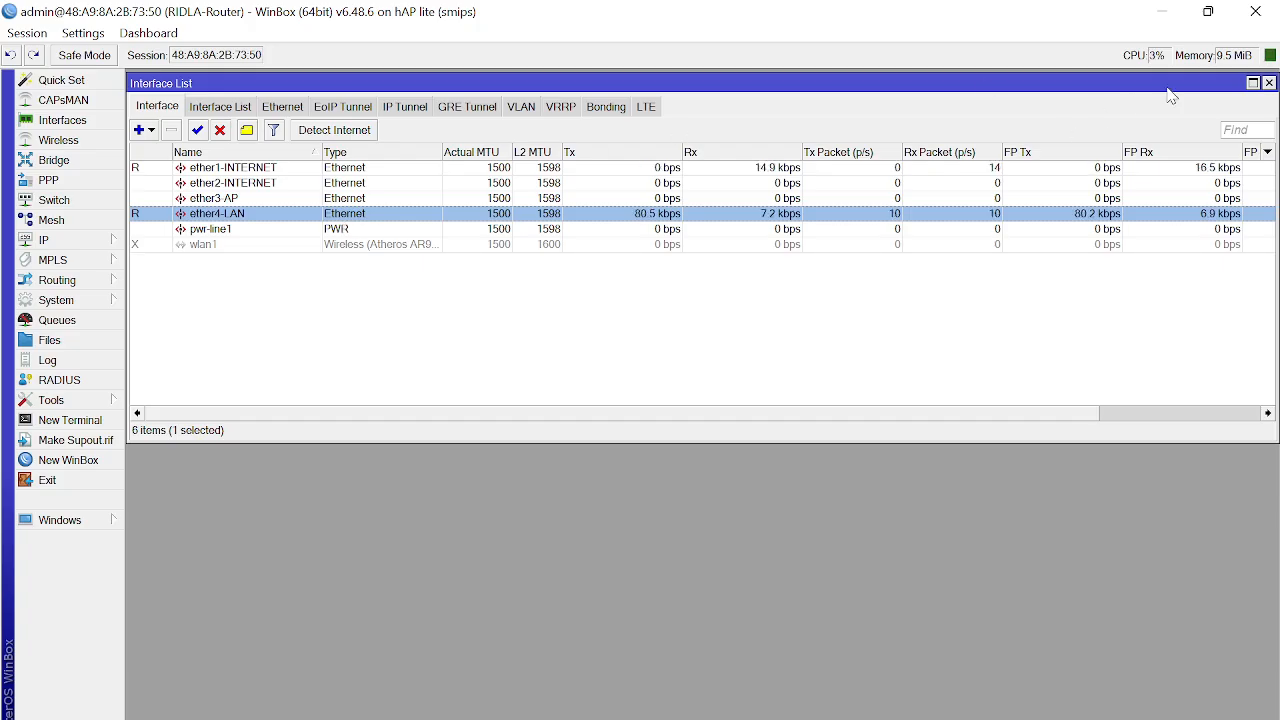
# Step: Close the Interface List and add a new bridge, renaming default bridge1 to bridge1-INTERNET
pyautogui.click(1269, 83)
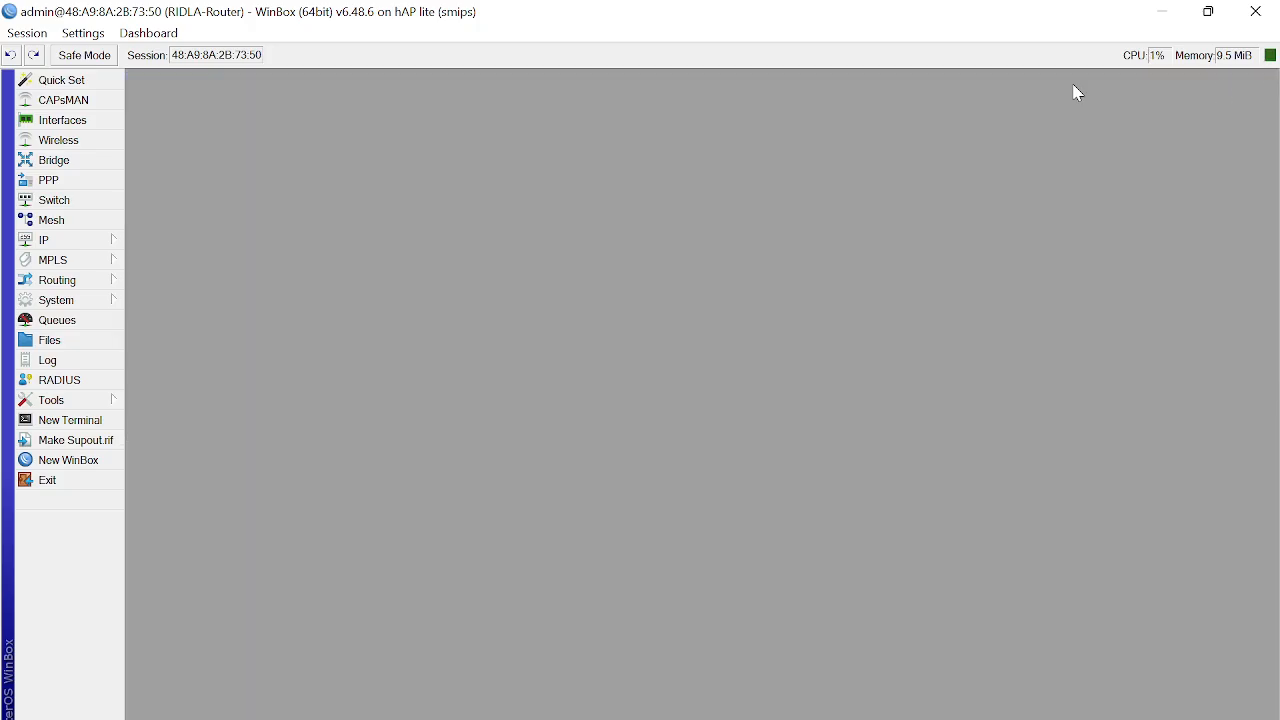
pyautogui.click(78, 162)
pyautogui.moveTo(240, 104); pyautogui.dragTo(288, 79)
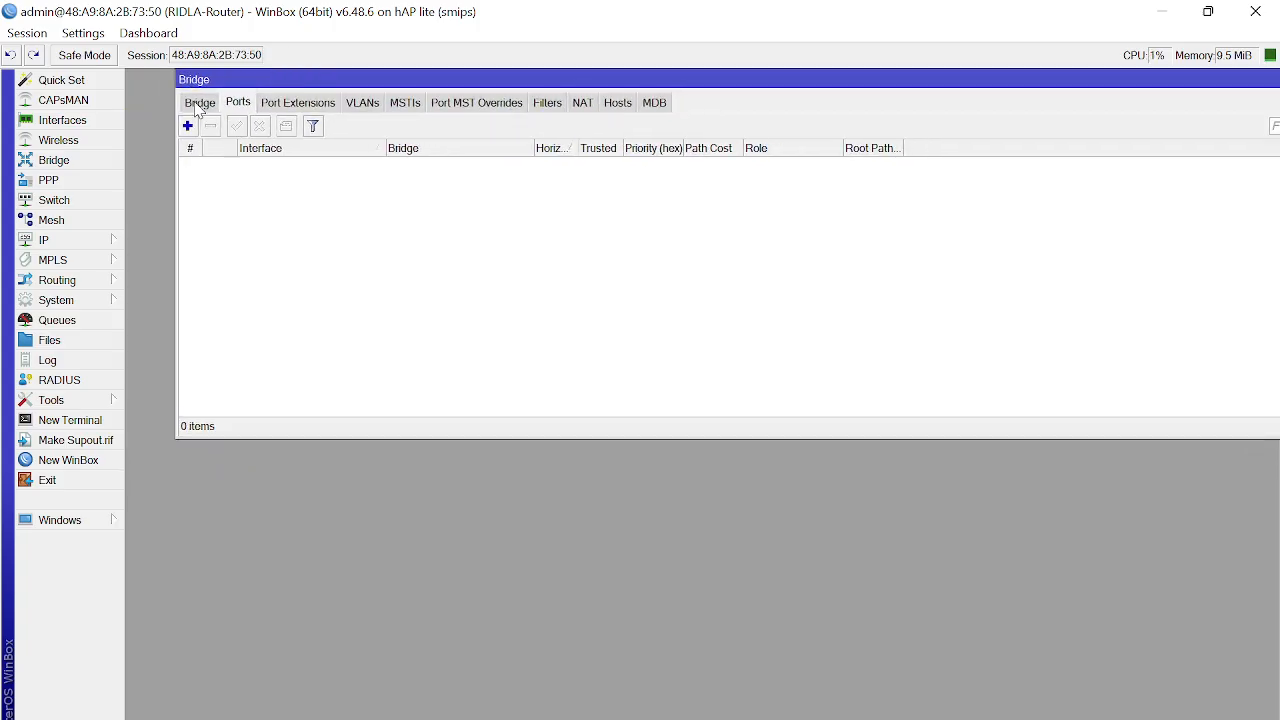
pyautogui.click(200, 103)
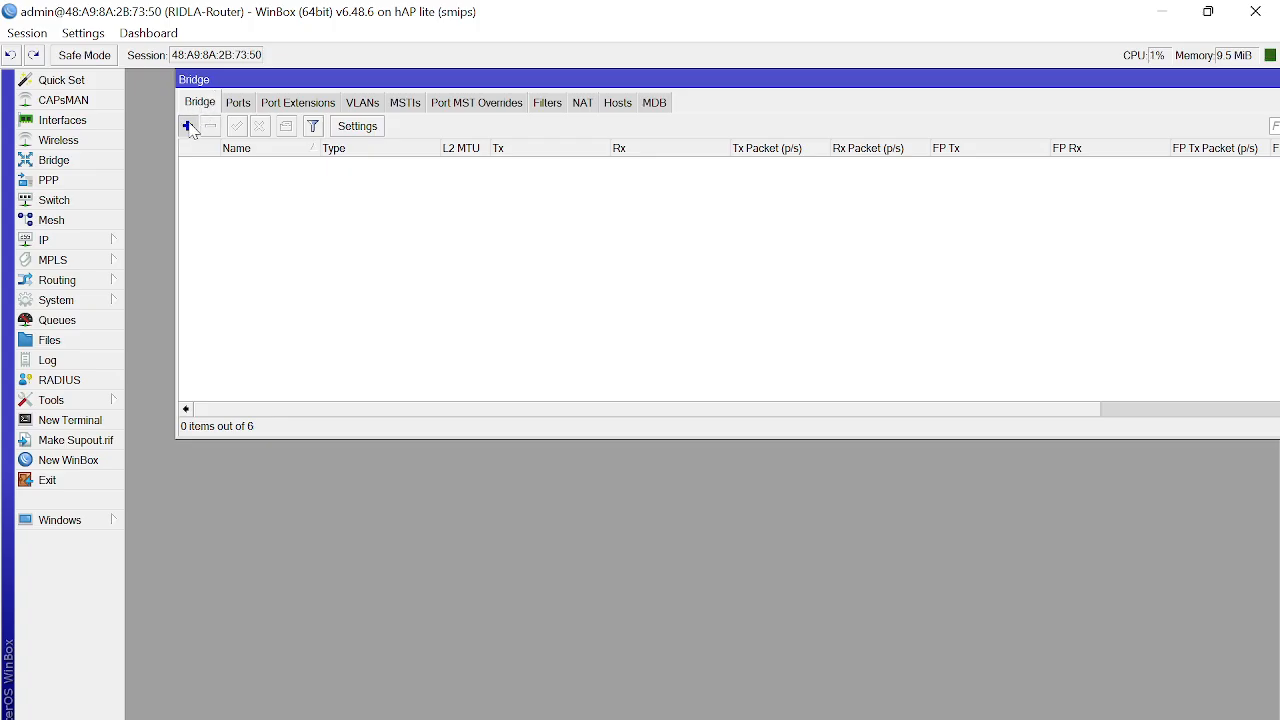
pyautogui.click(187, 126)
pyautogui.click(361, 229)
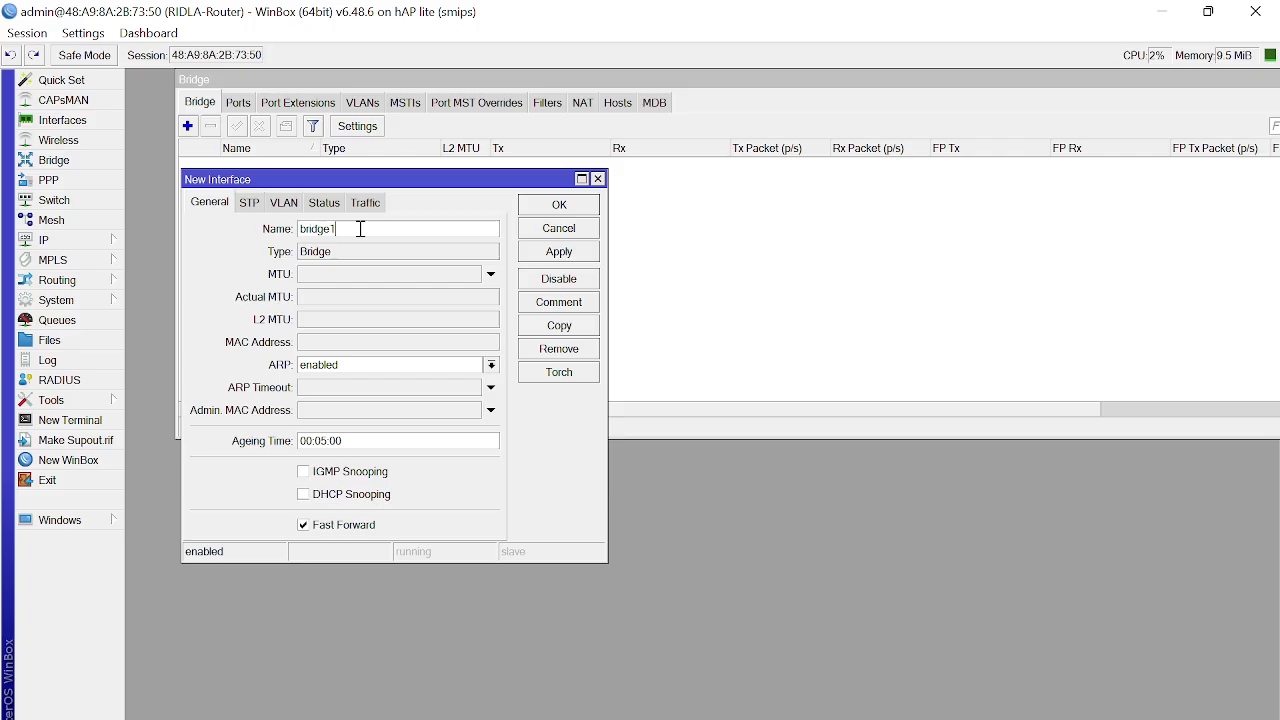
pyautogui.write('-INTERNET')
pyautogui.click(548, 206)
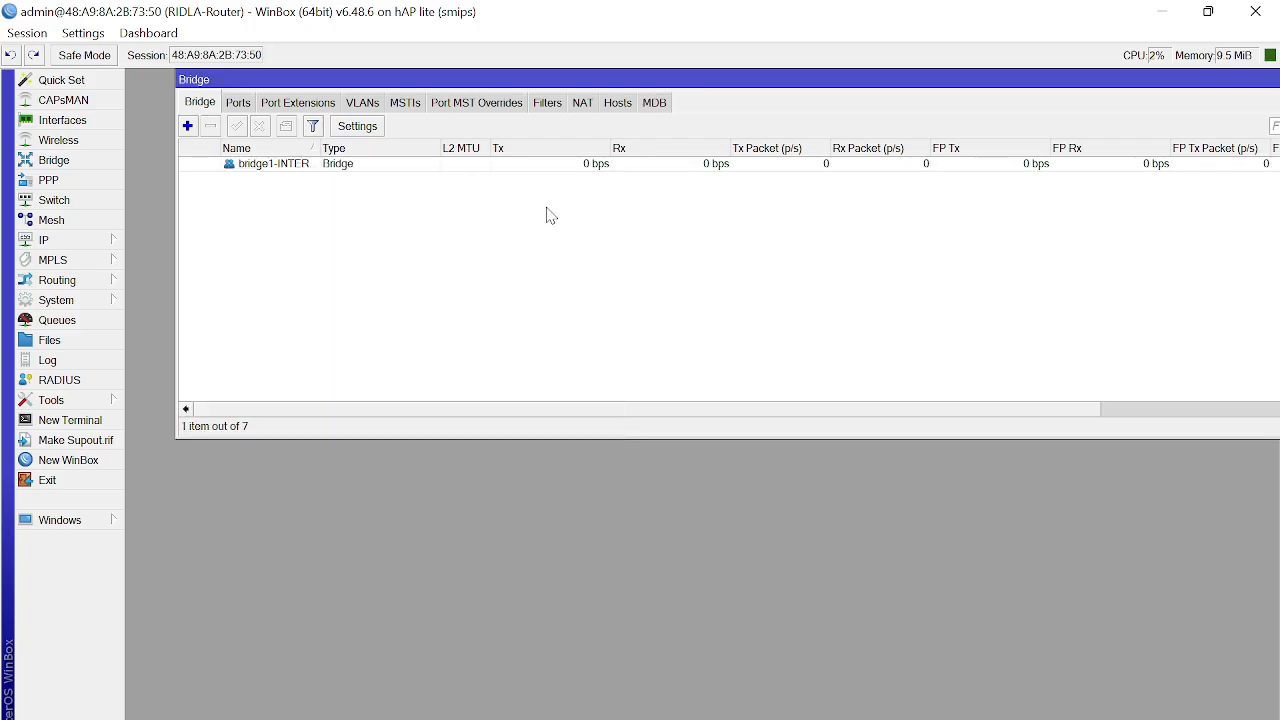
# Step: Add ether1-INTERNET as a port of bridge1-INTERNET and apply it
pyautogui.click(239, 104)
pyautogui.click(187, 126)
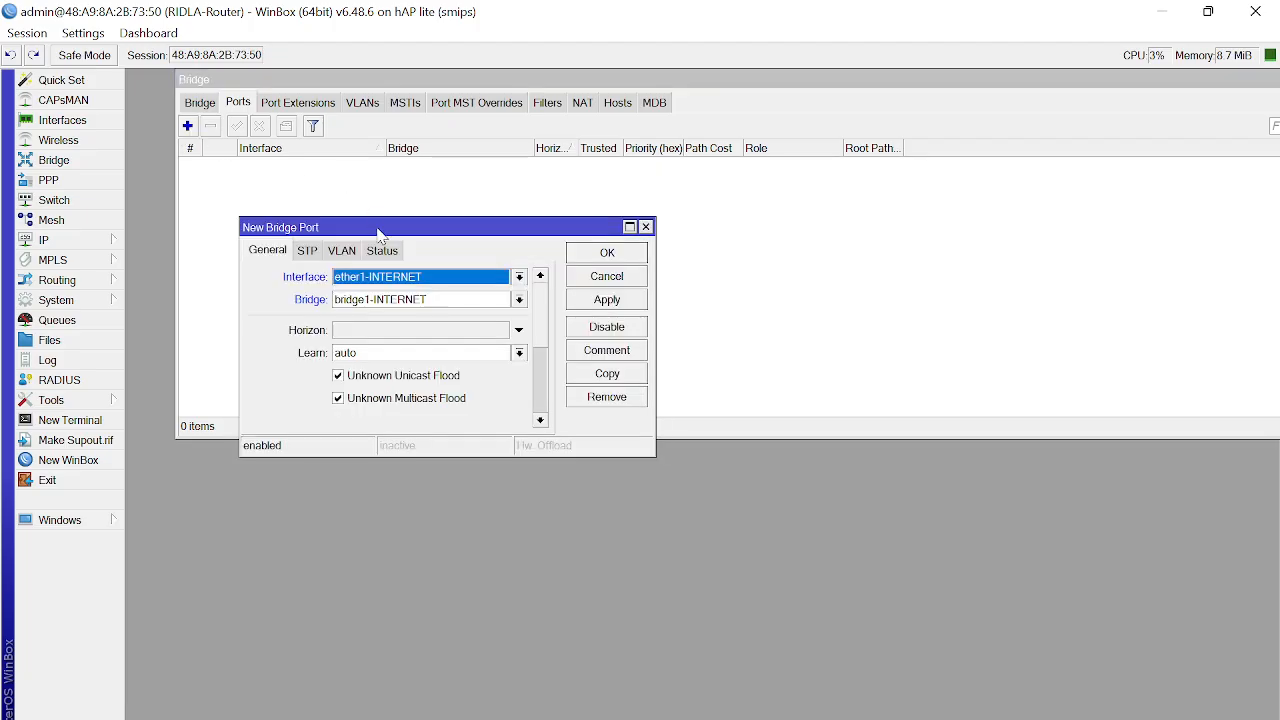
pyautogui.moveTo(378, 232); pyautogui.dragTo(375, 107)
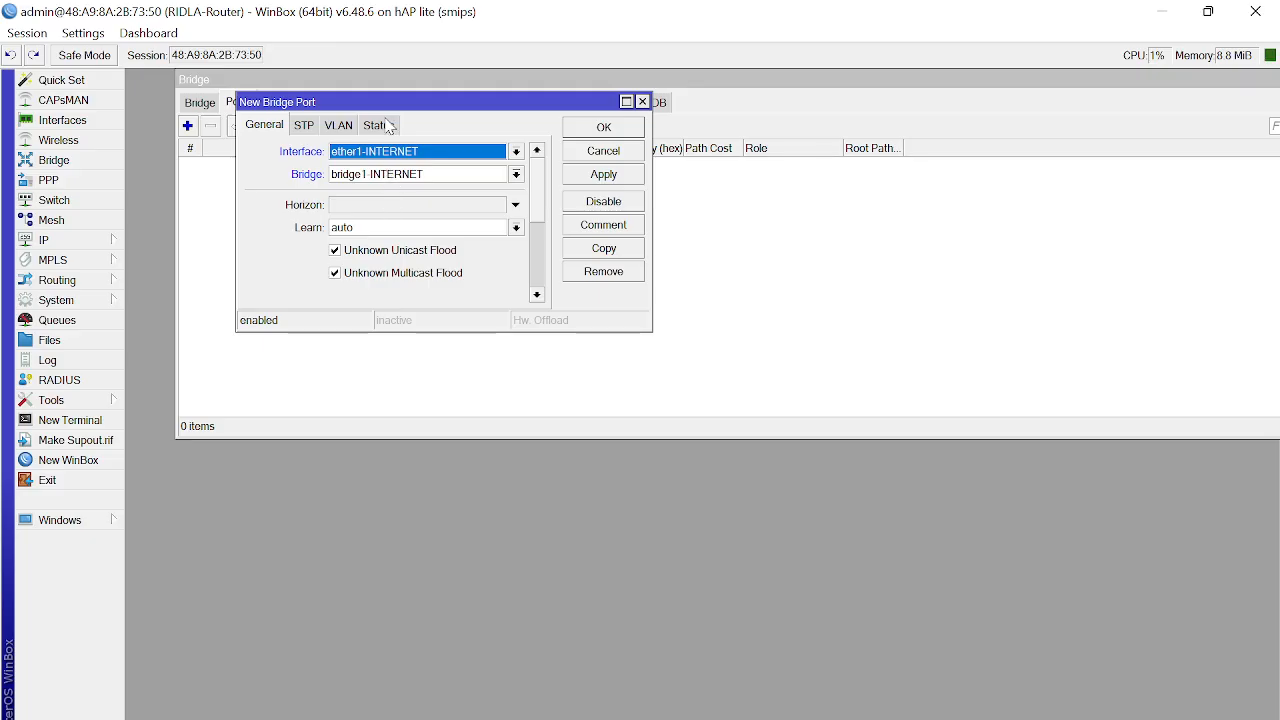
pyautogui.moveTo(380, 107); pyautogui.dragTo(390, 185)
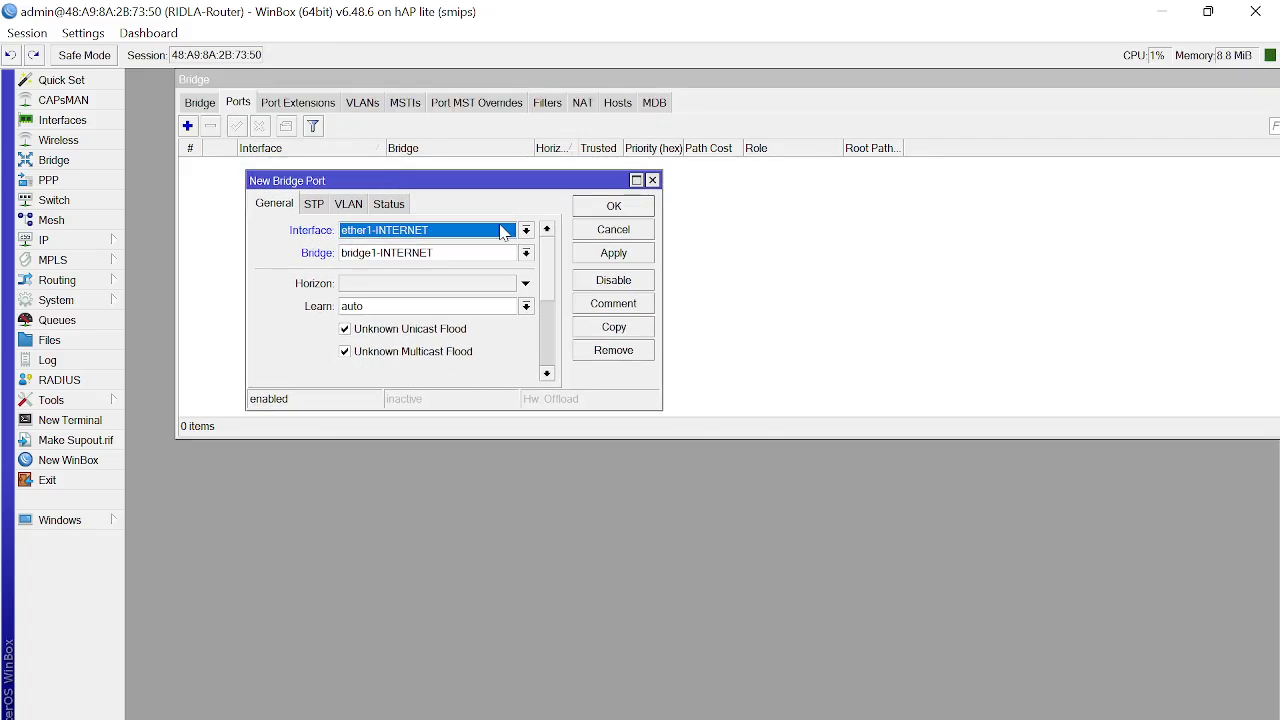
pyautogui.click(609, 256)
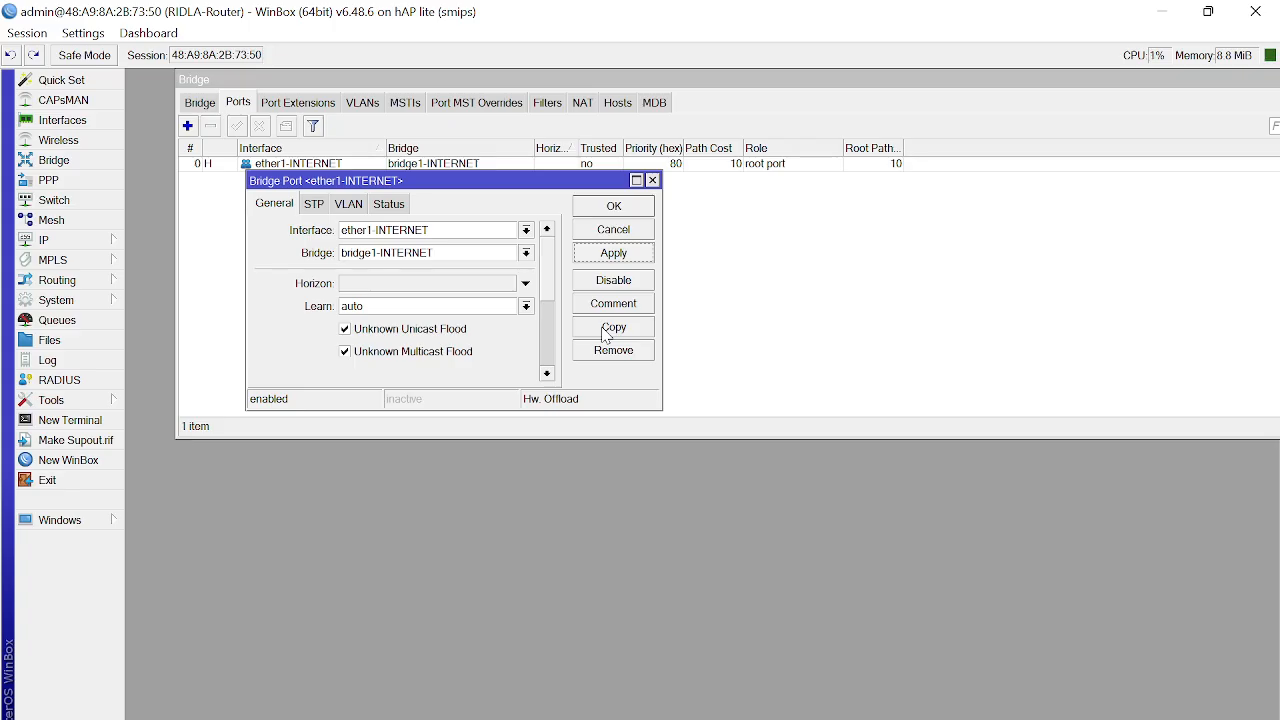
# Step: Copy that port entry with the interface changed to ether2-INTERNET and confirm it
pyautogui.click(605, 335)
pyautogui.moveTo(482, 232); pyautogui.dragTo(574, 104)
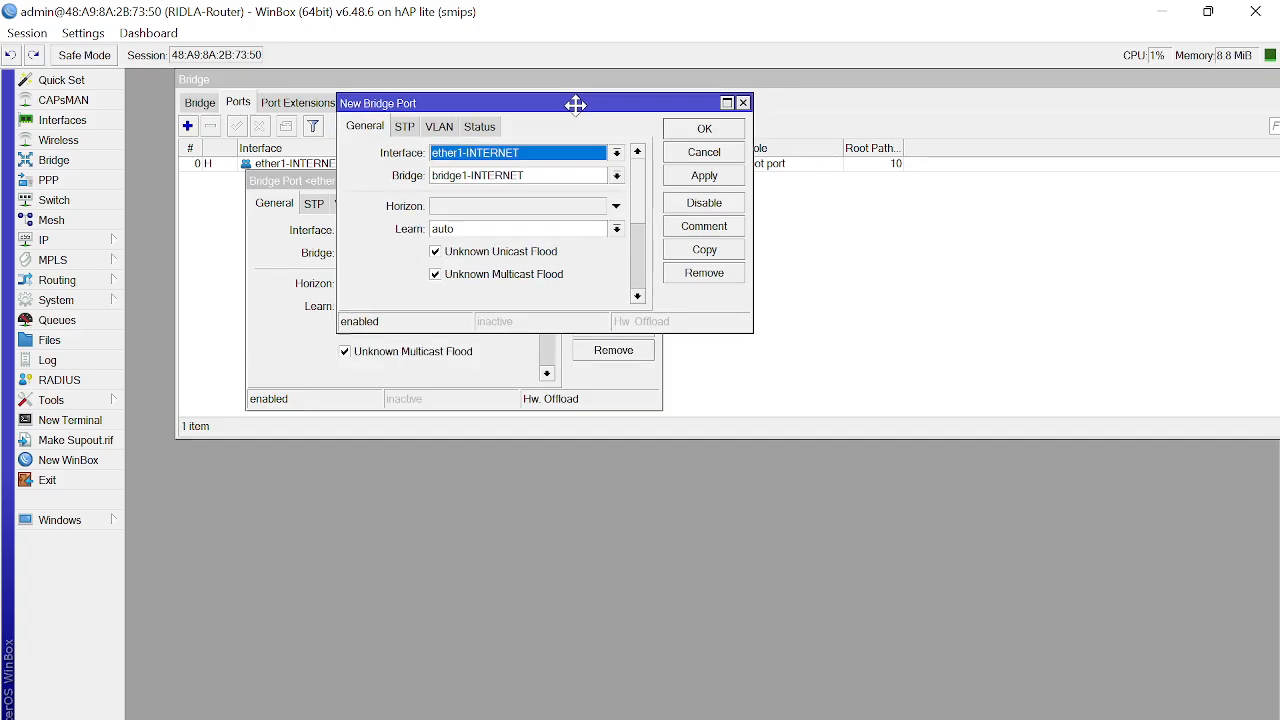
pyautogui.click(616, 153)
pyautogui.click(585, 210)
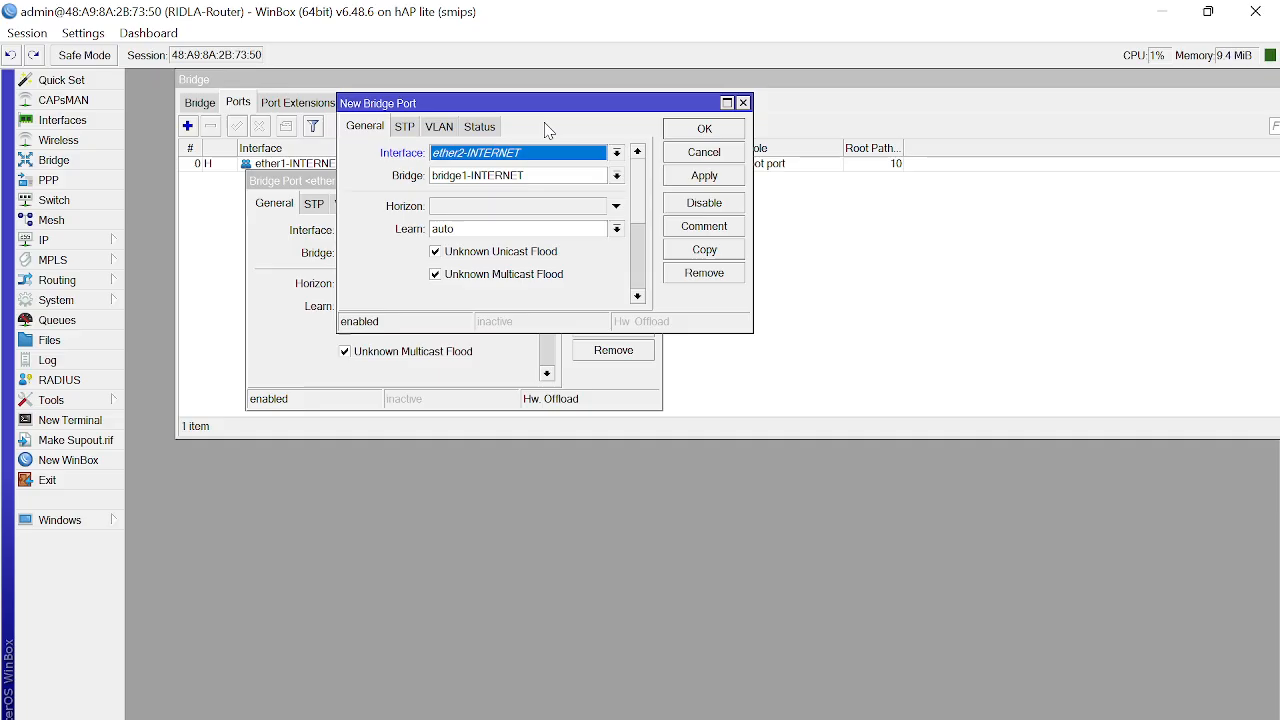
pyautogui.moveTo(545, 113); pyautogui.dragTo(495, 216)
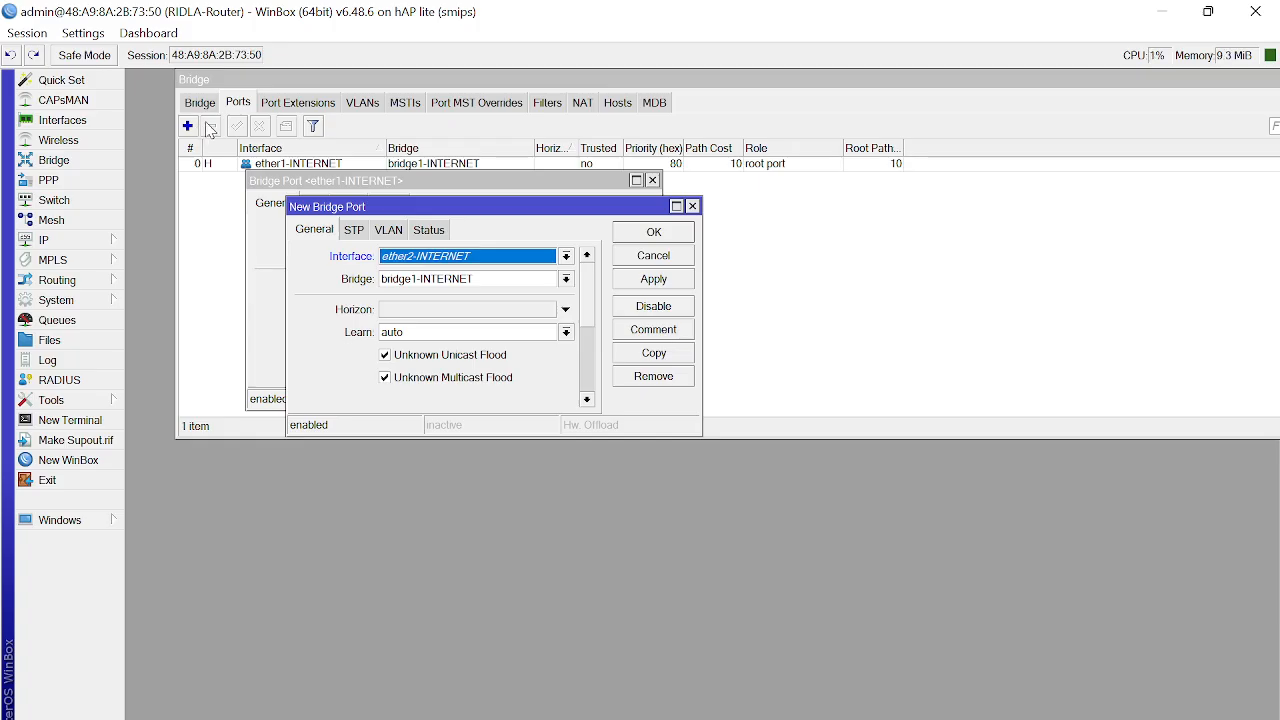
pyautogui.moveTo(468, 206); pyautogui.dragTo(421, 88)
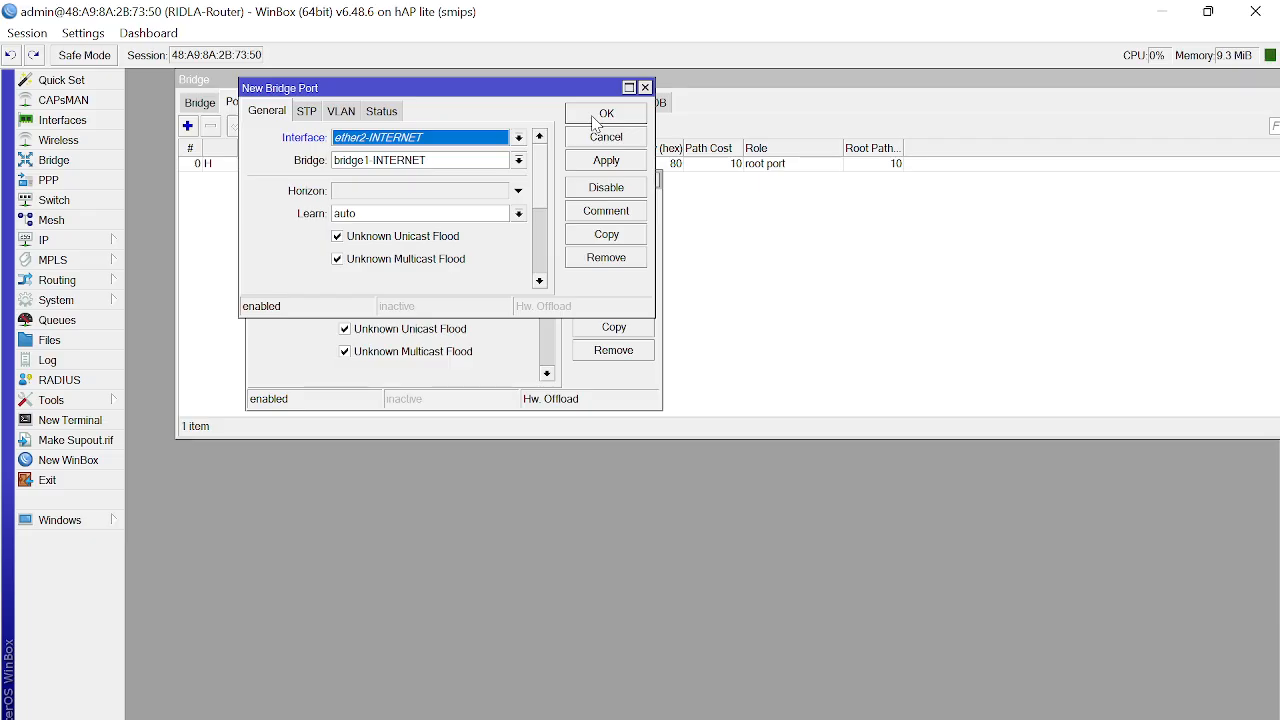
pyautogui.click(612, 208)
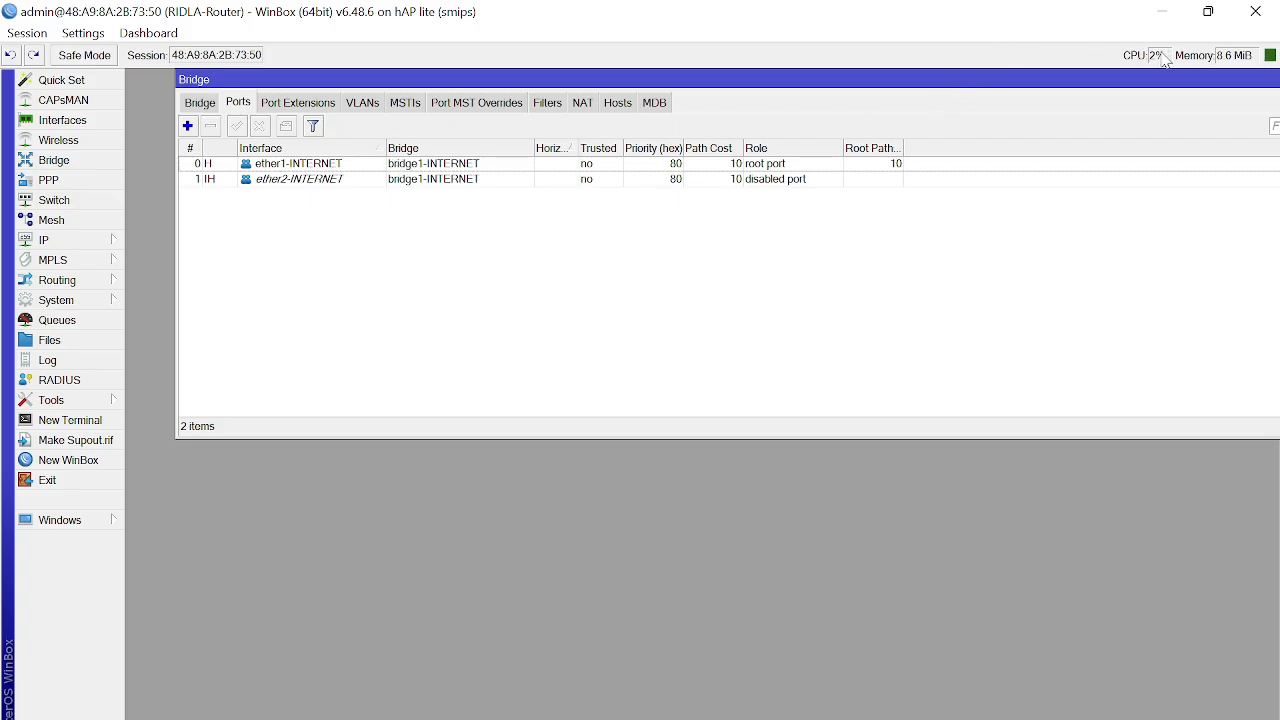
# Step: Compare the ether1-INTERNET and ether2-INTERNET port entries, then close the Bridge window
pyautogui.click(302, 166)
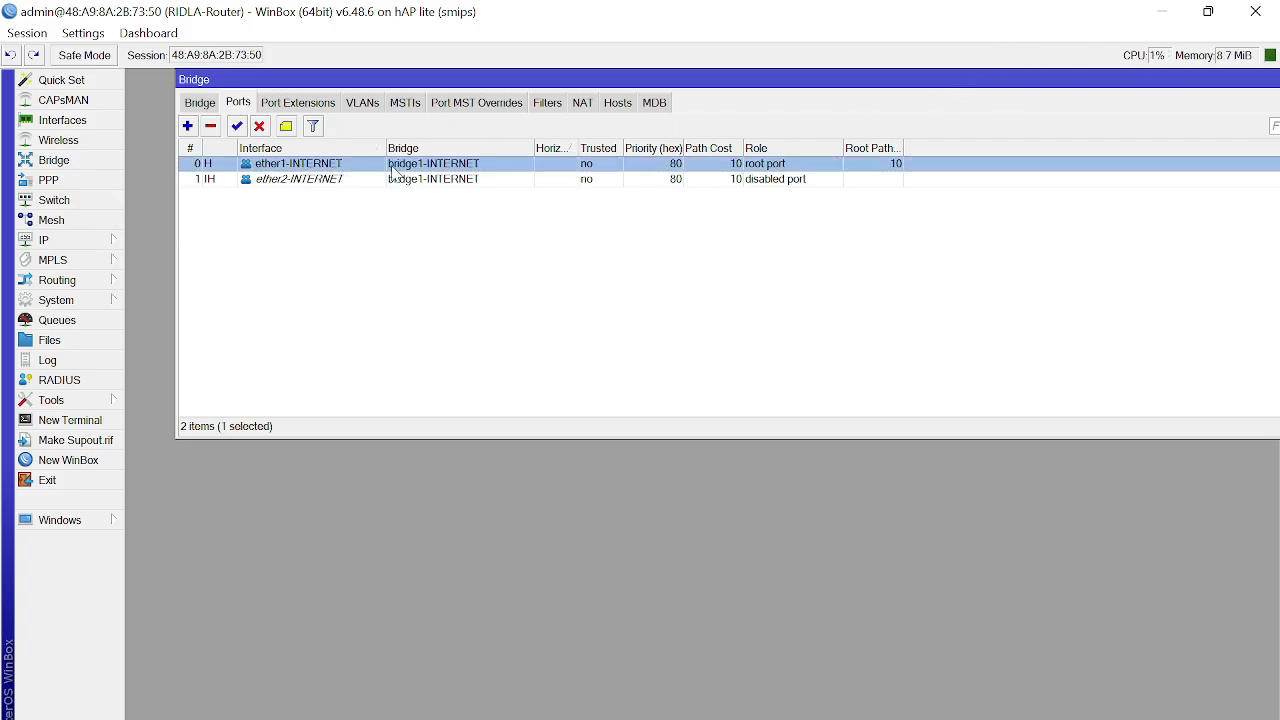
pyautogui.click(295, 184)
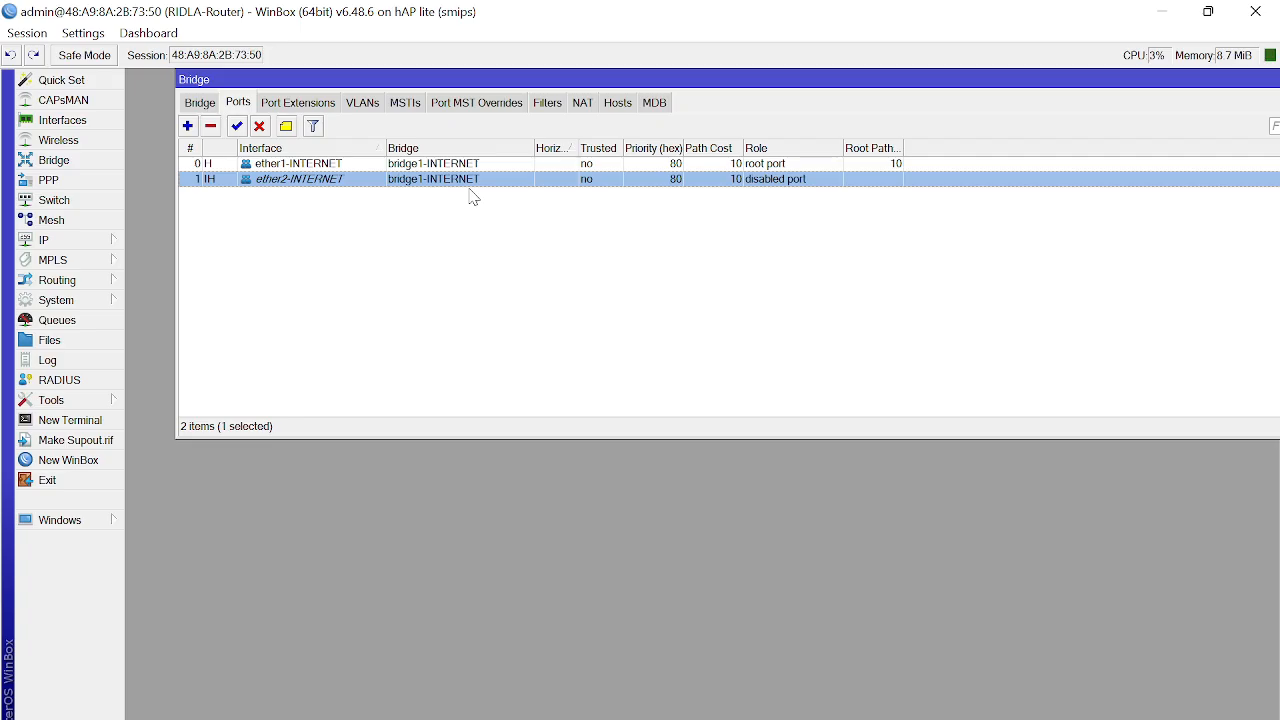
pyautogui.click(333, 168)
pyautogui.click(331, 180)
pyautogui.click(331, 166)
pyautogui.click(331, 180)
pyautogui.click(333, 166)
pyautogui.moveTo(1245, 77); pyautogui.dragTo(986, 127)
pyautogui.click(1056, 129)
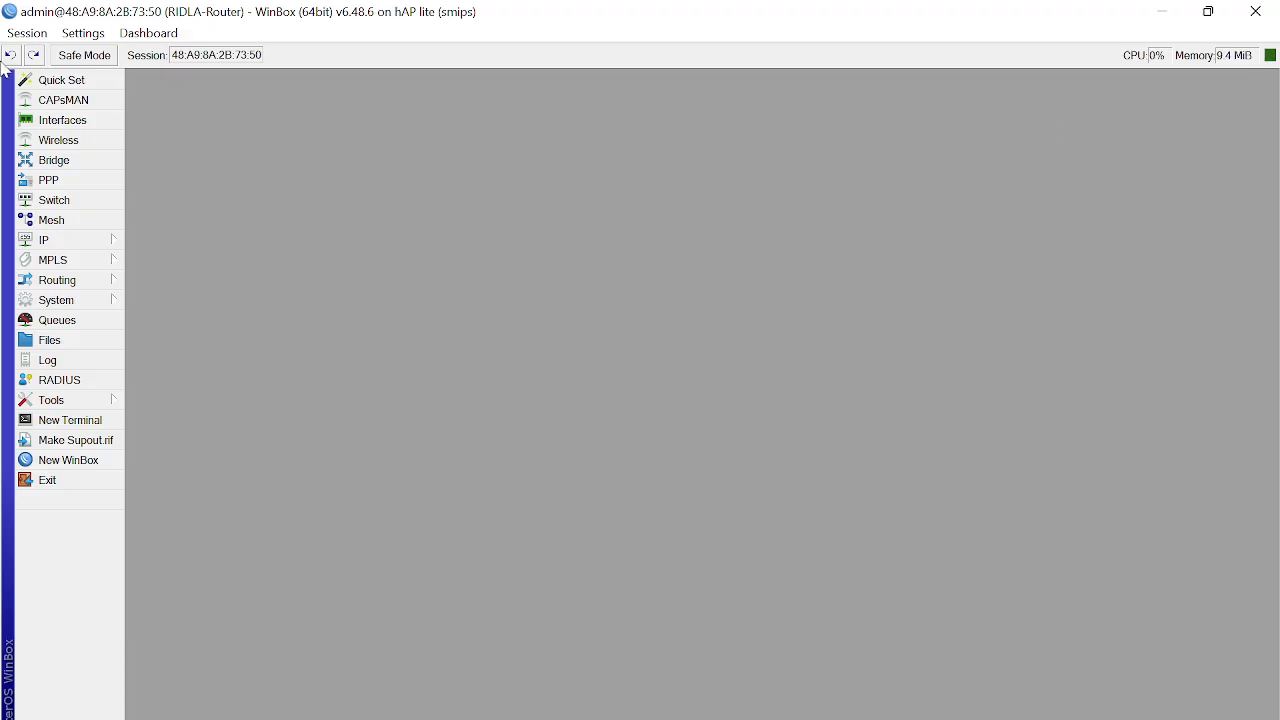
pyautogui.click(55, 121)
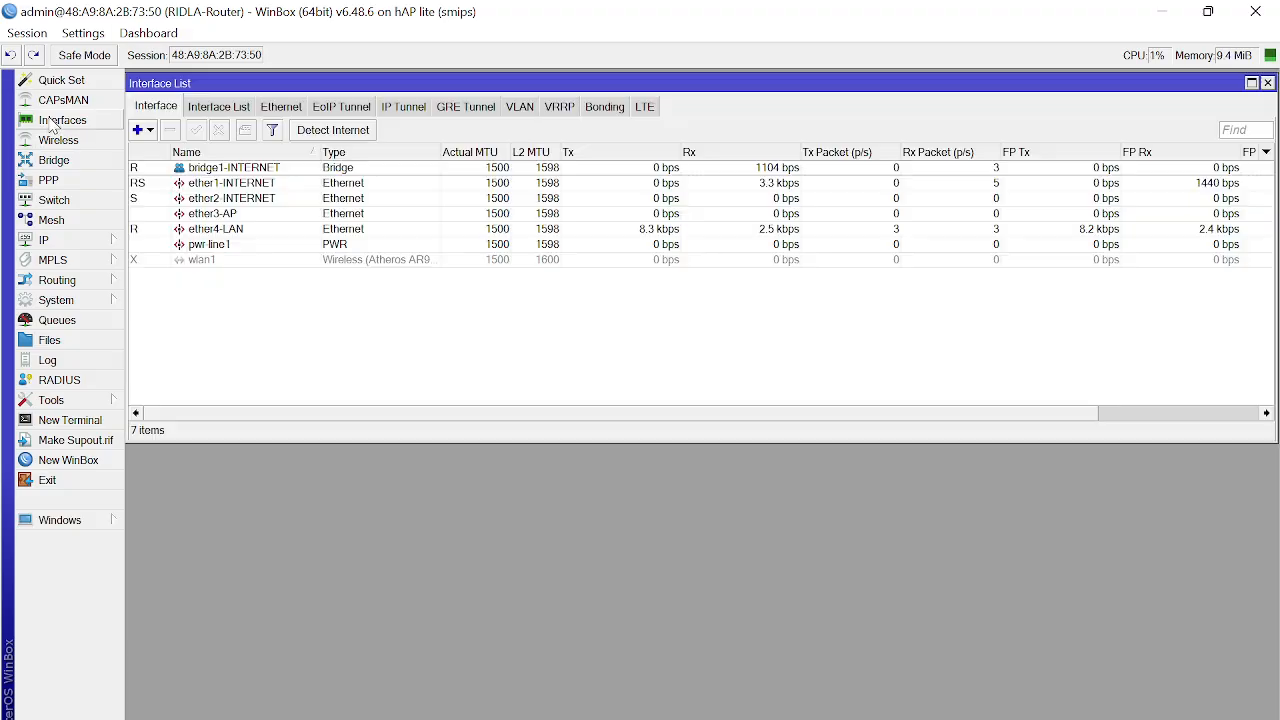
pyautogui.click(222, 172)
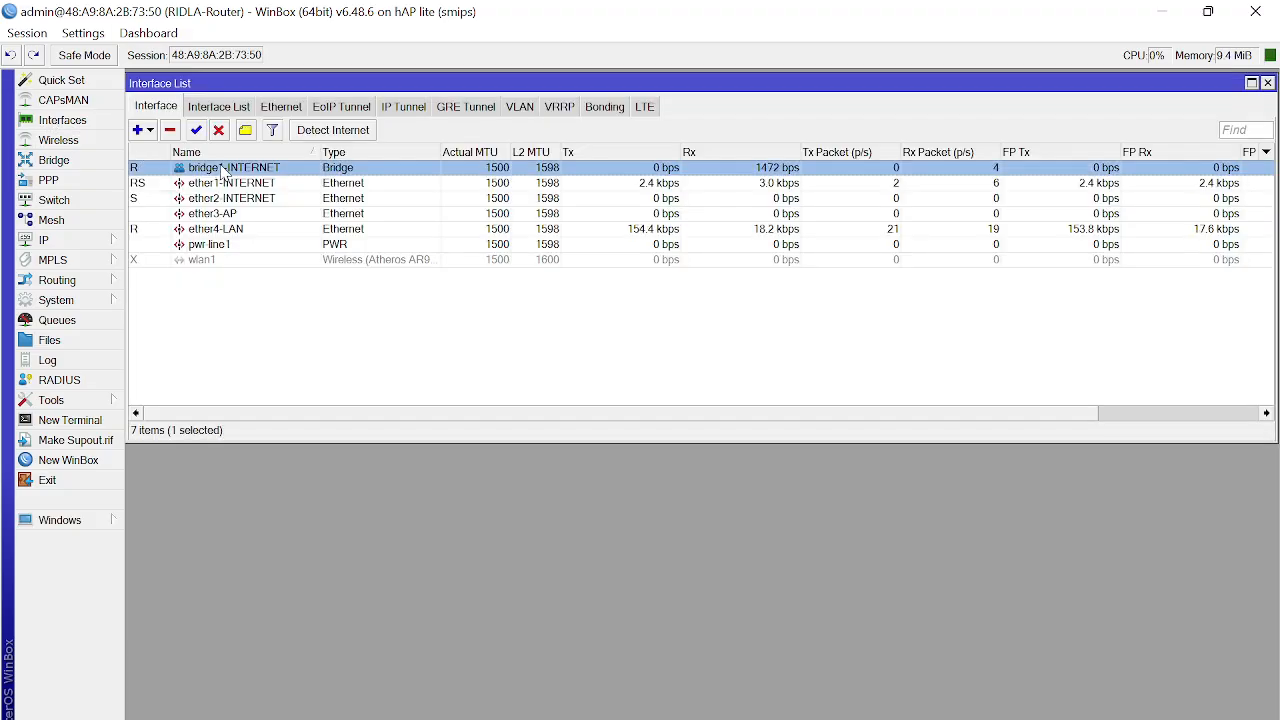
pyautogui.click(141, 185)
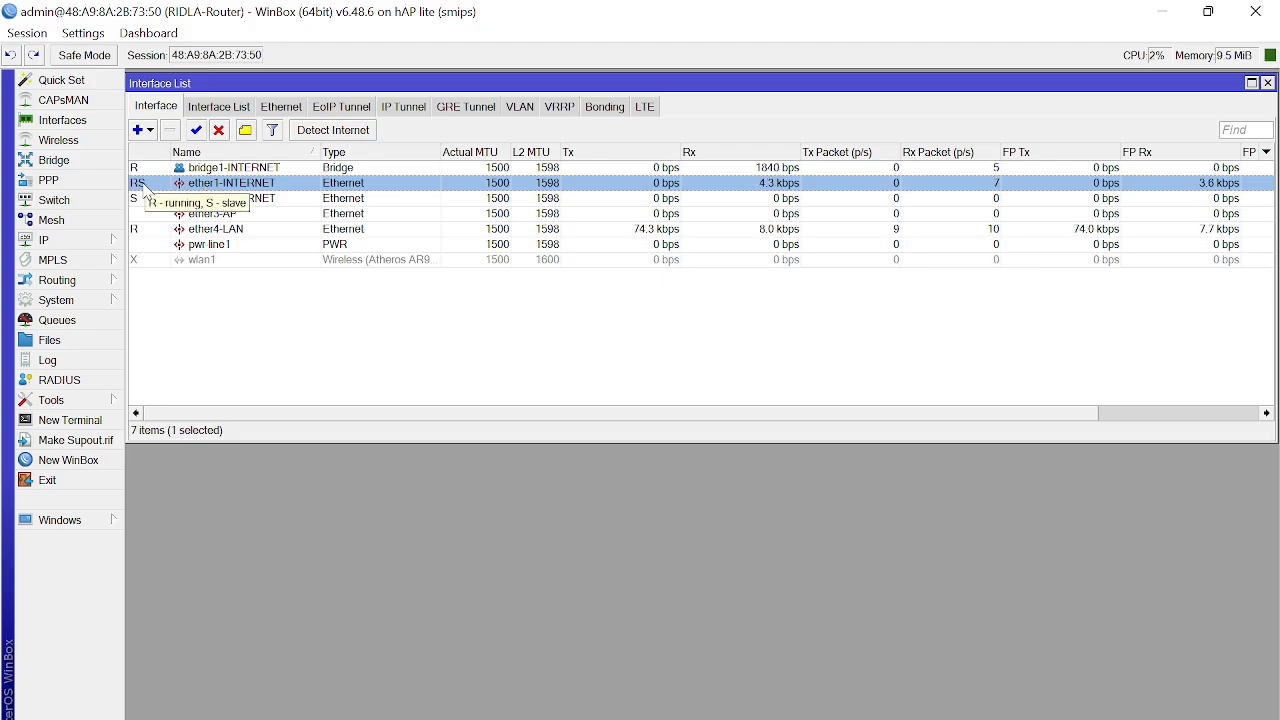
pyautogui.click(207, 170)
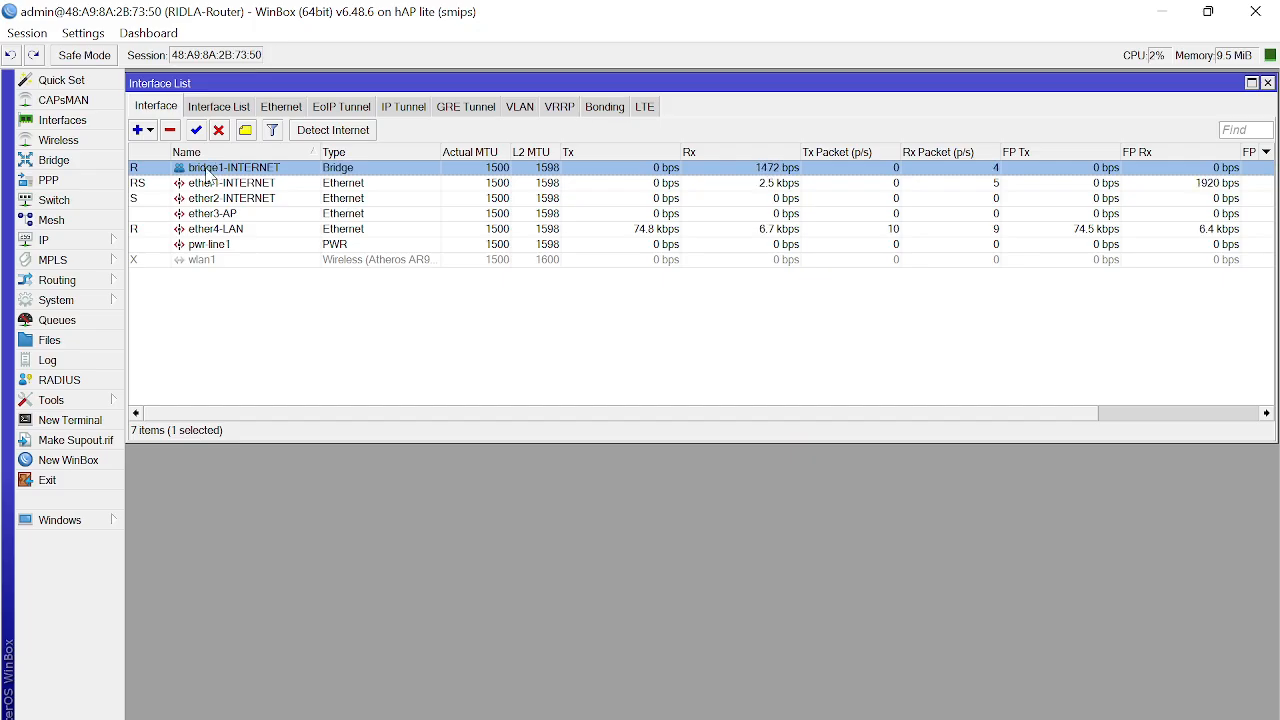
pyautogui.click(210, 199)
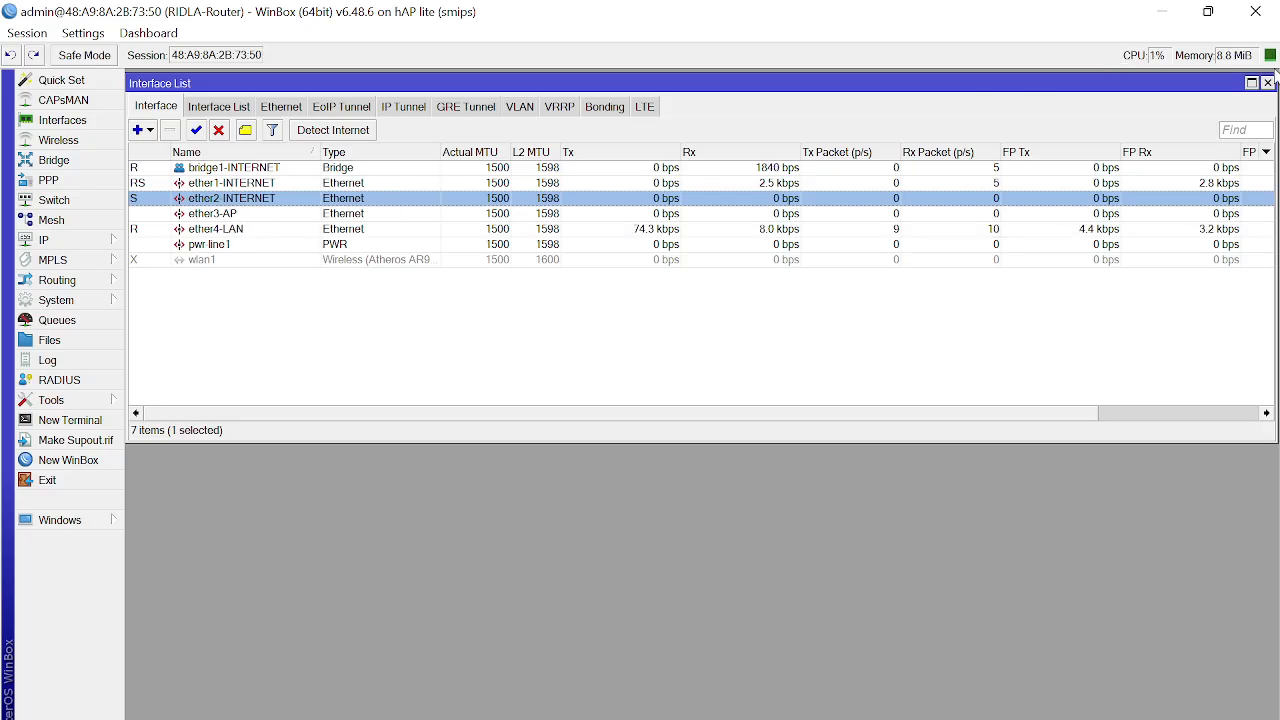
pyautogui.click(1267, 82)
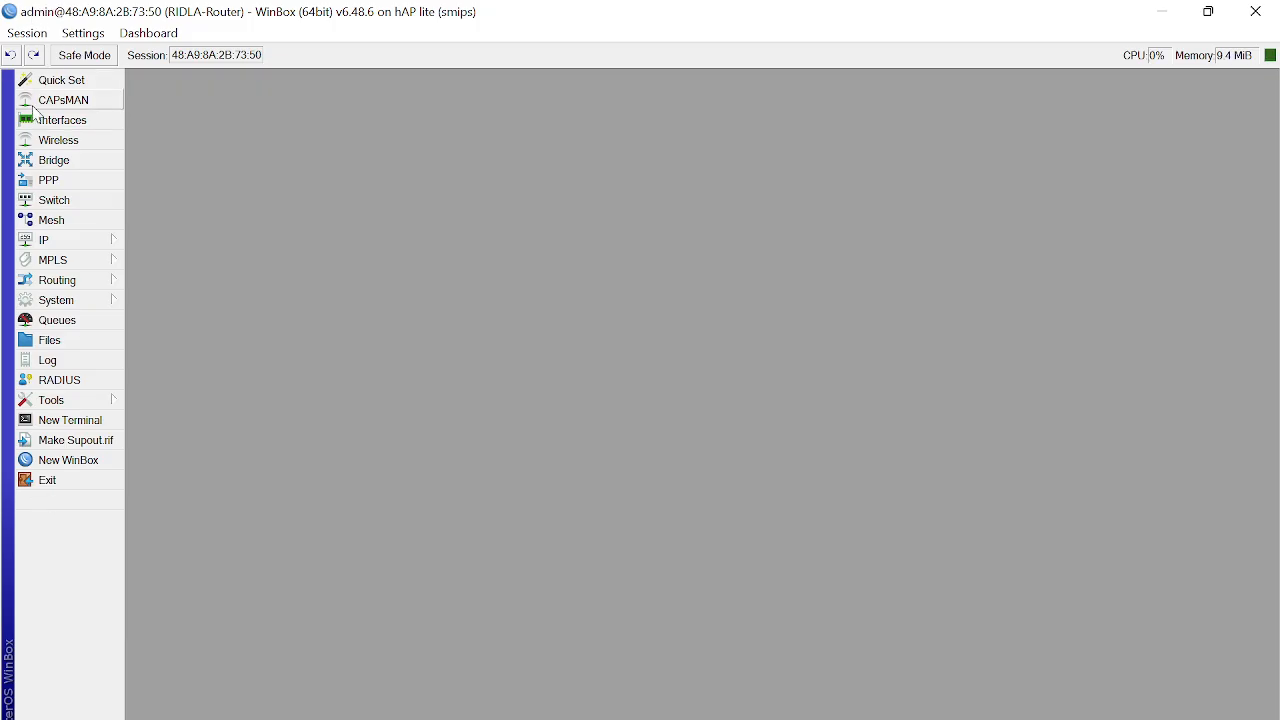
# Step: Add a DHCP client on bridge1-INTERNET, verify it bound 192.168.211.152/24, and close the window
pyautogui.click(48, 242)
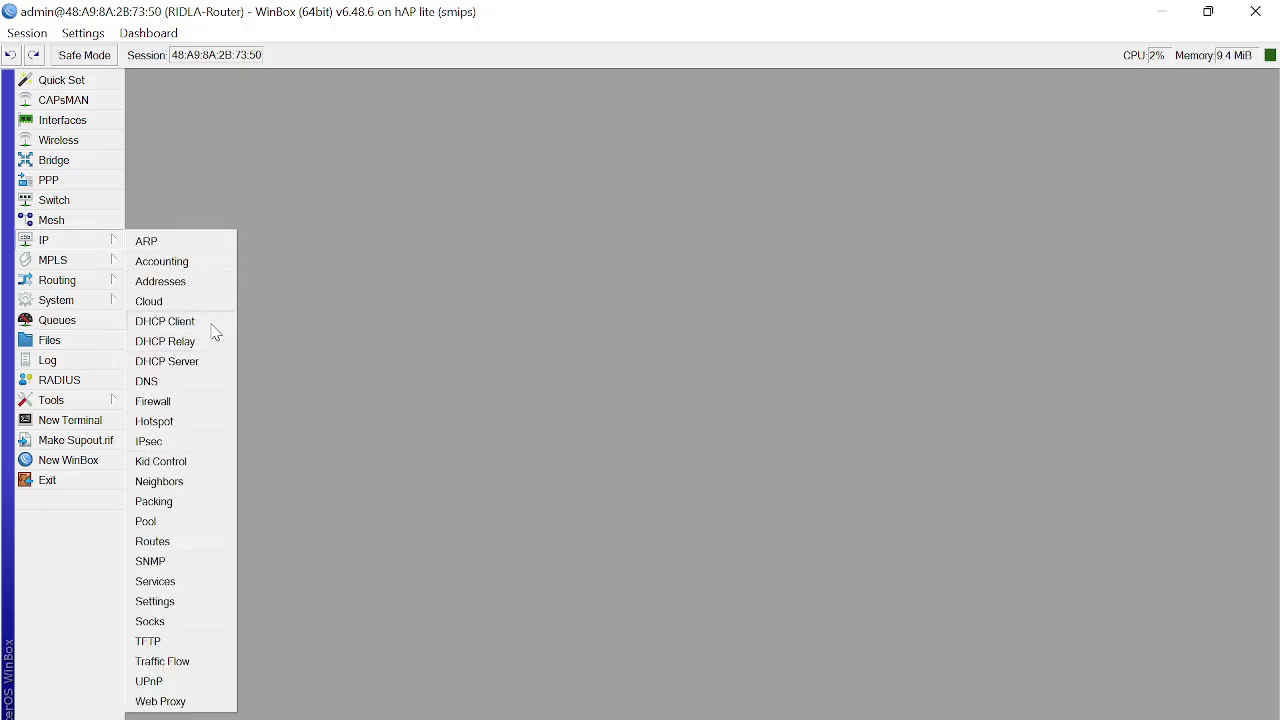
pyautogui.click(170, 322)
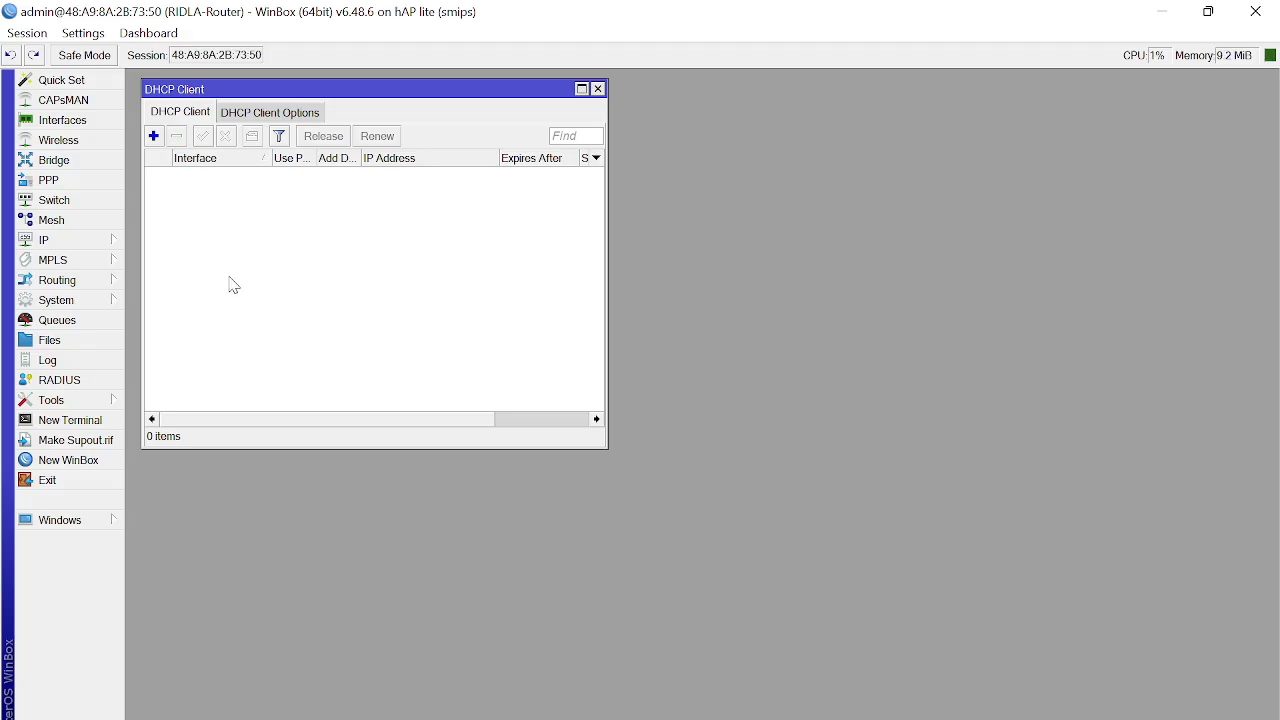
pyautogui.click(155, 138)
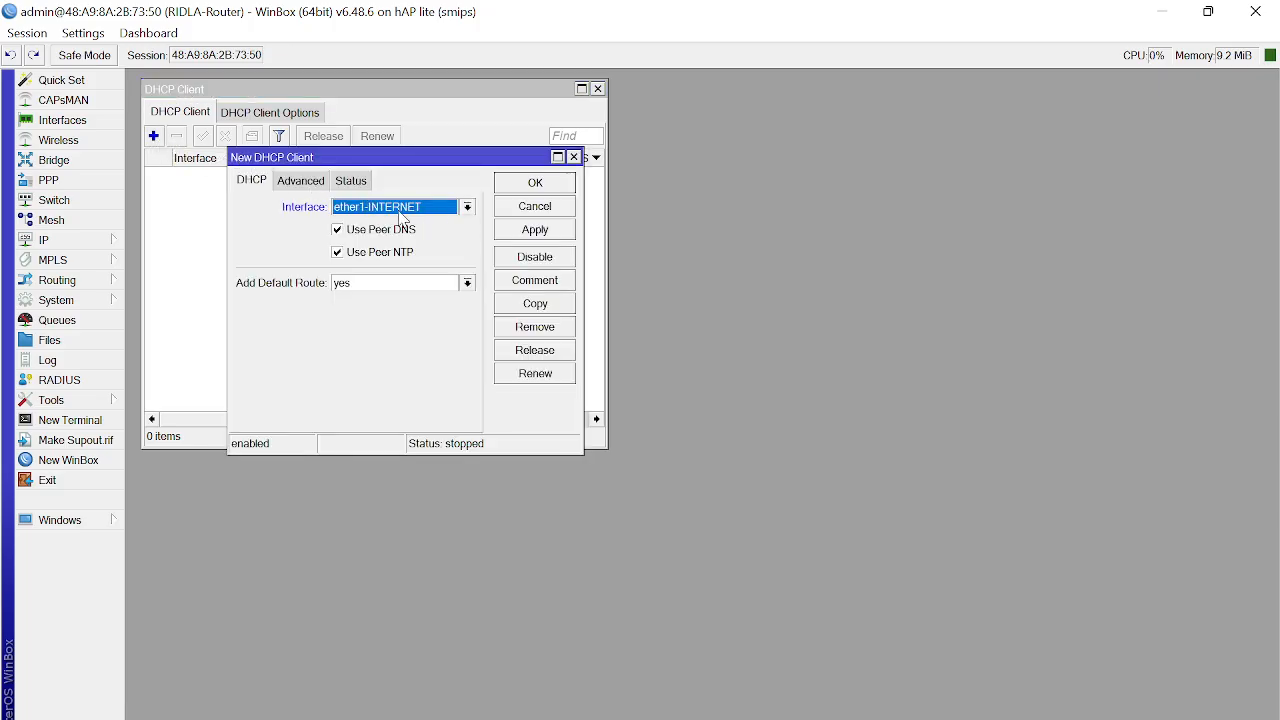
pyautogui.click(456, 216)
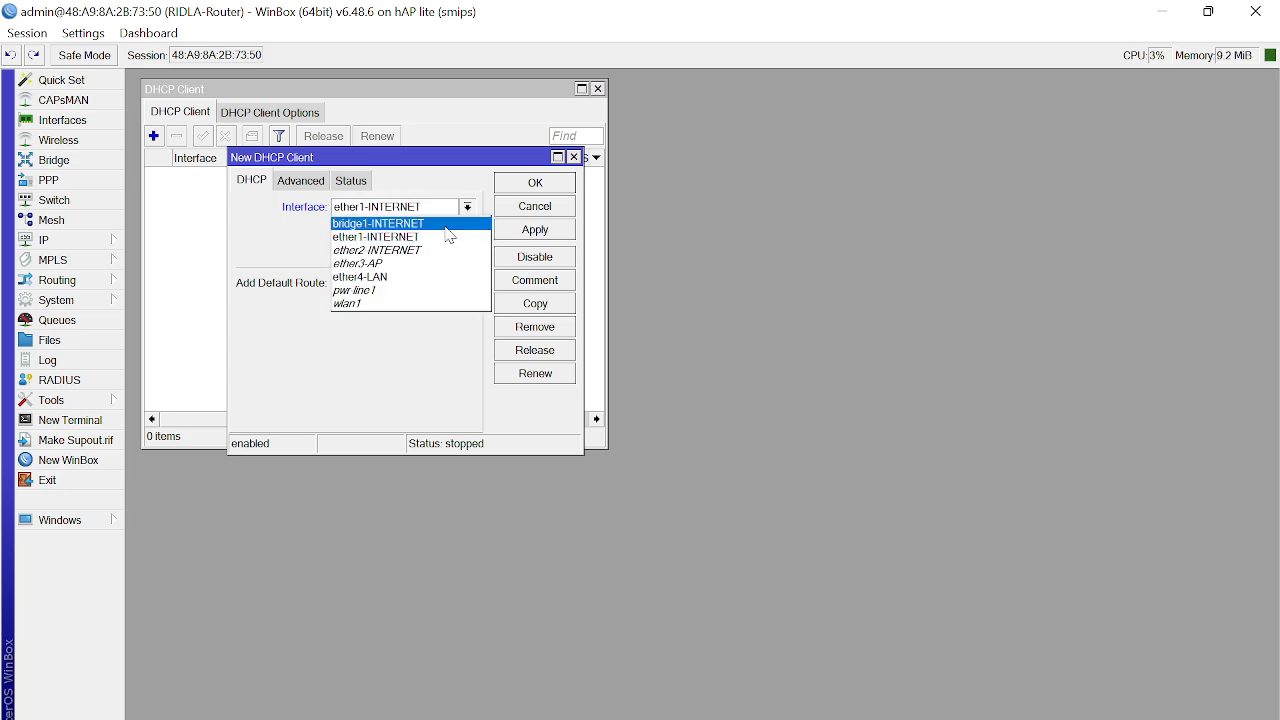
pyautogui.click(450, 229)
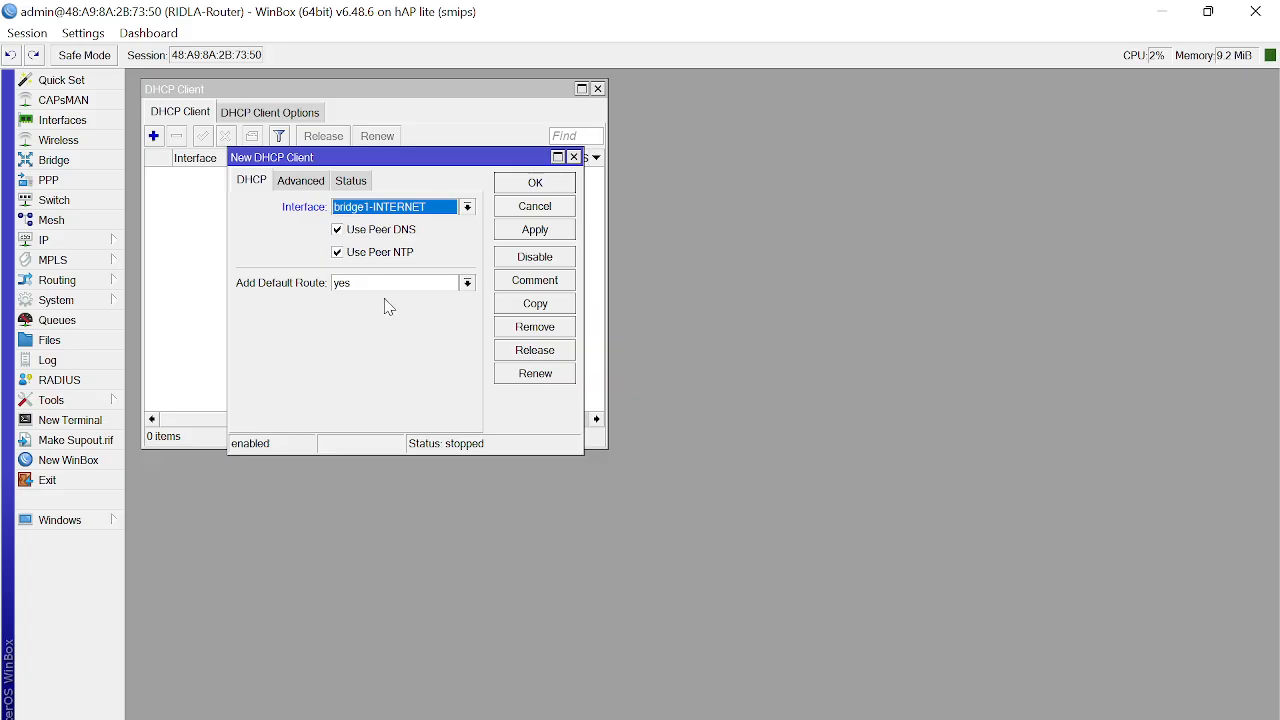
pyautogui.click(533, 184)
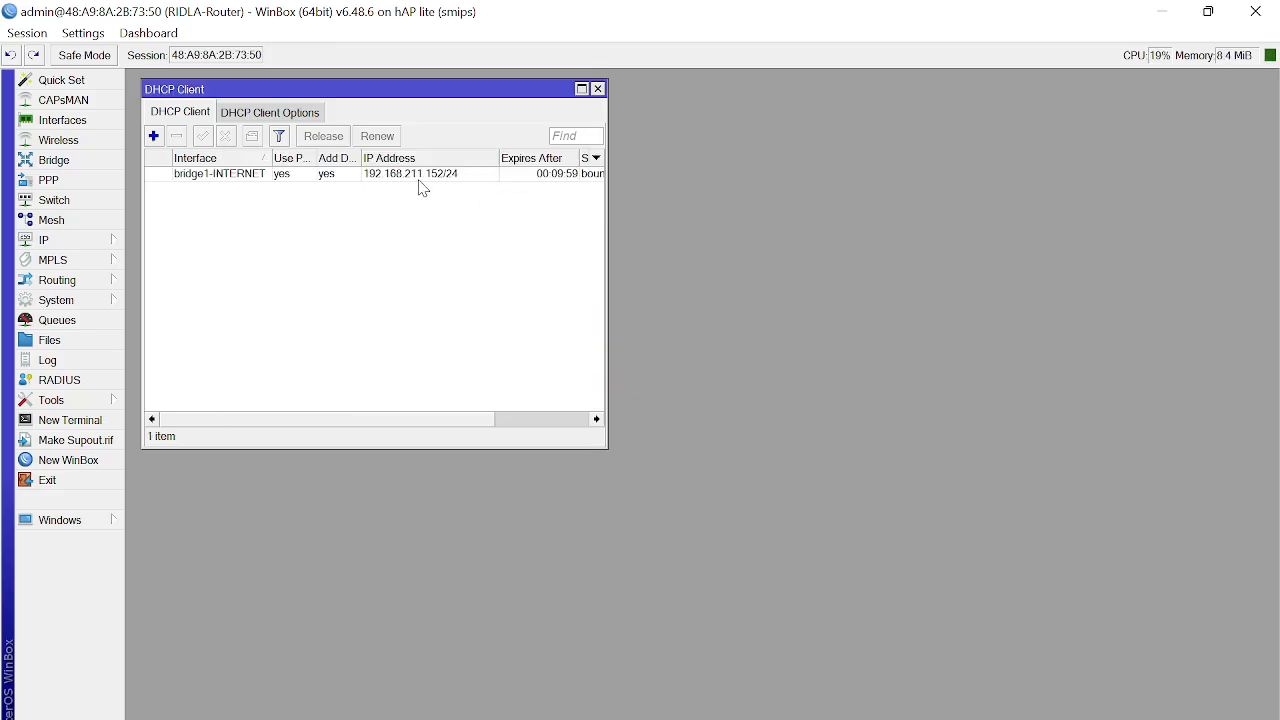
pyautogui.click(430, 179)
pyautogui.moveTo(435, 188)
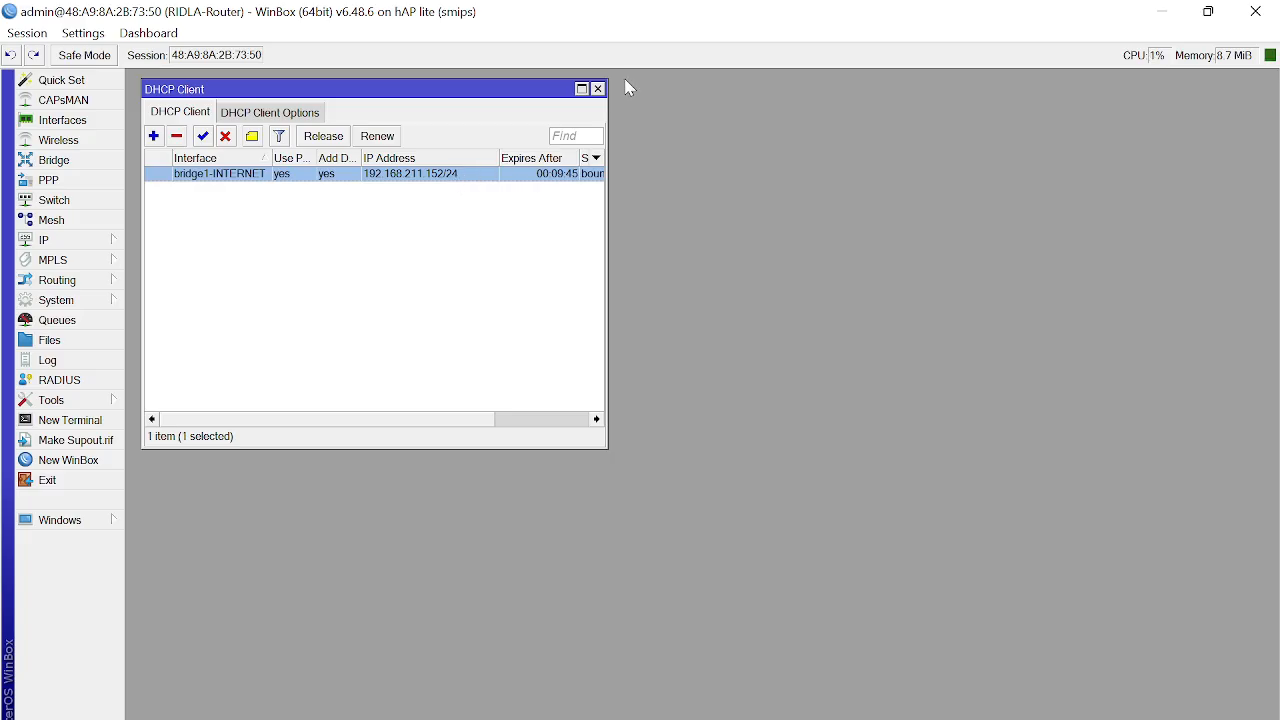
pyautogui.click(598, 90)
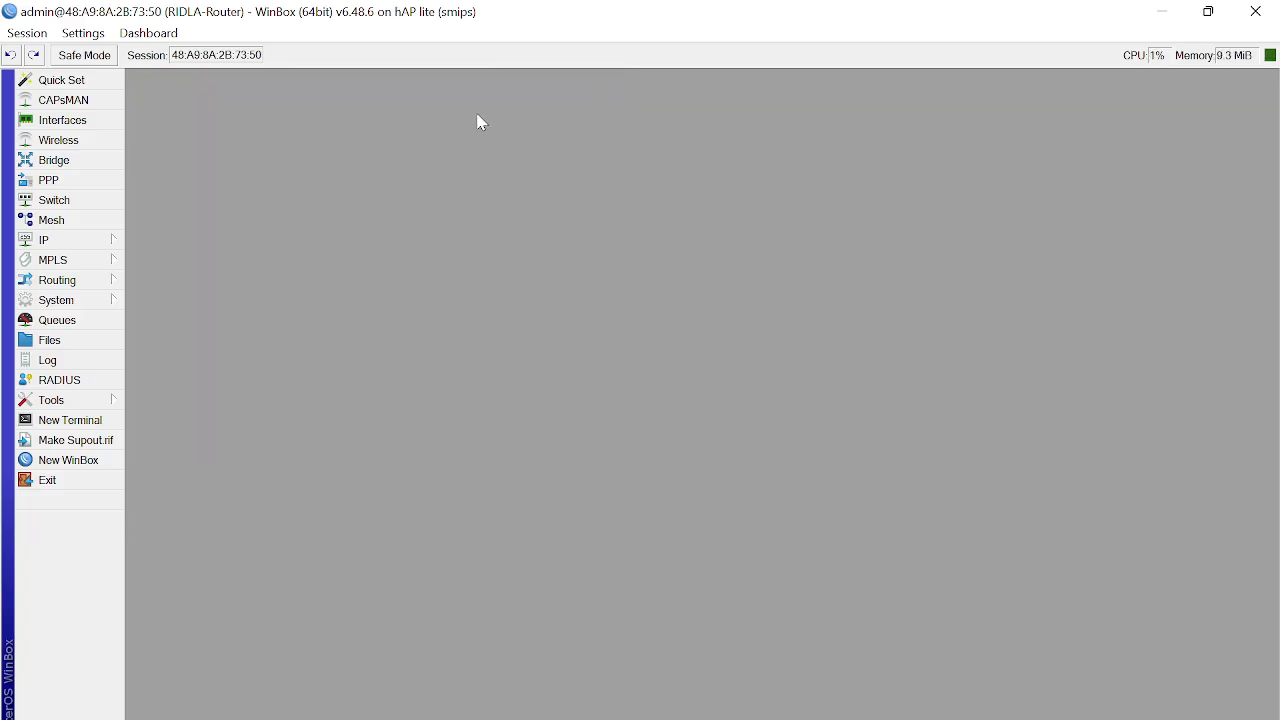
# Step: In IP > DNS, review the three dynamic servers and tick Allow Remote Requests
pyautogui.click(78, 246)
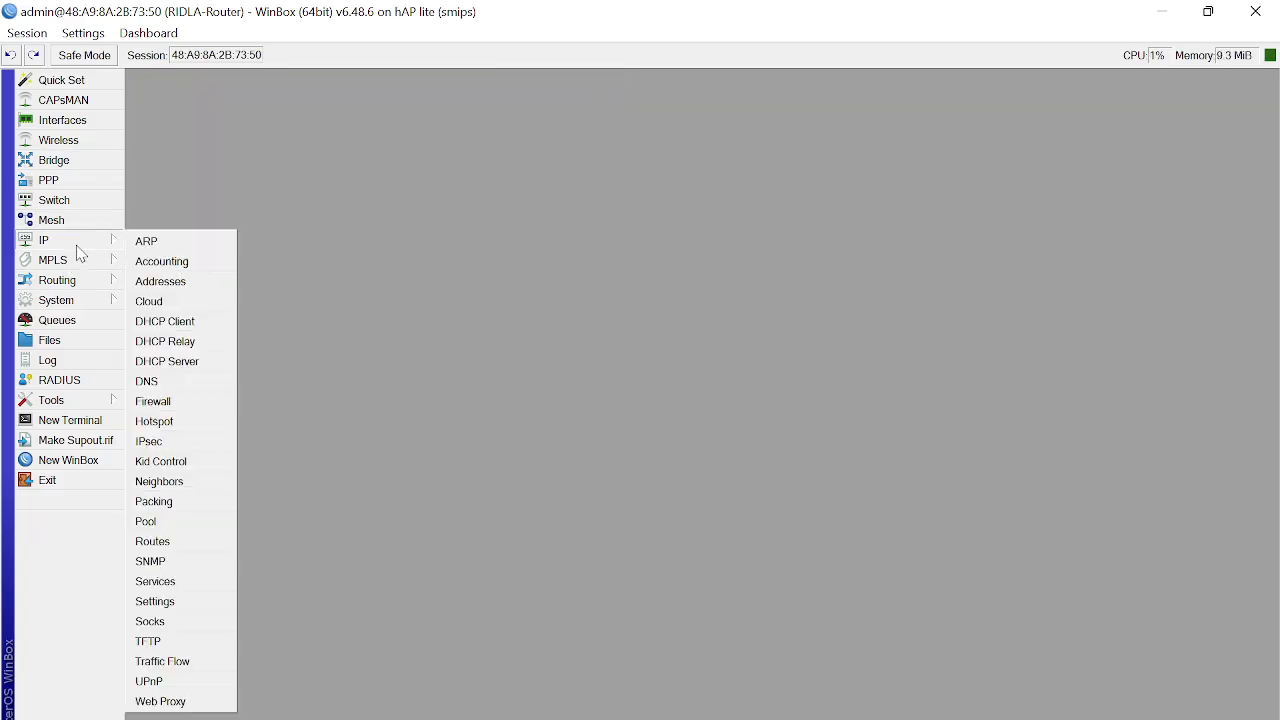
pyautogui.click(195, 385)
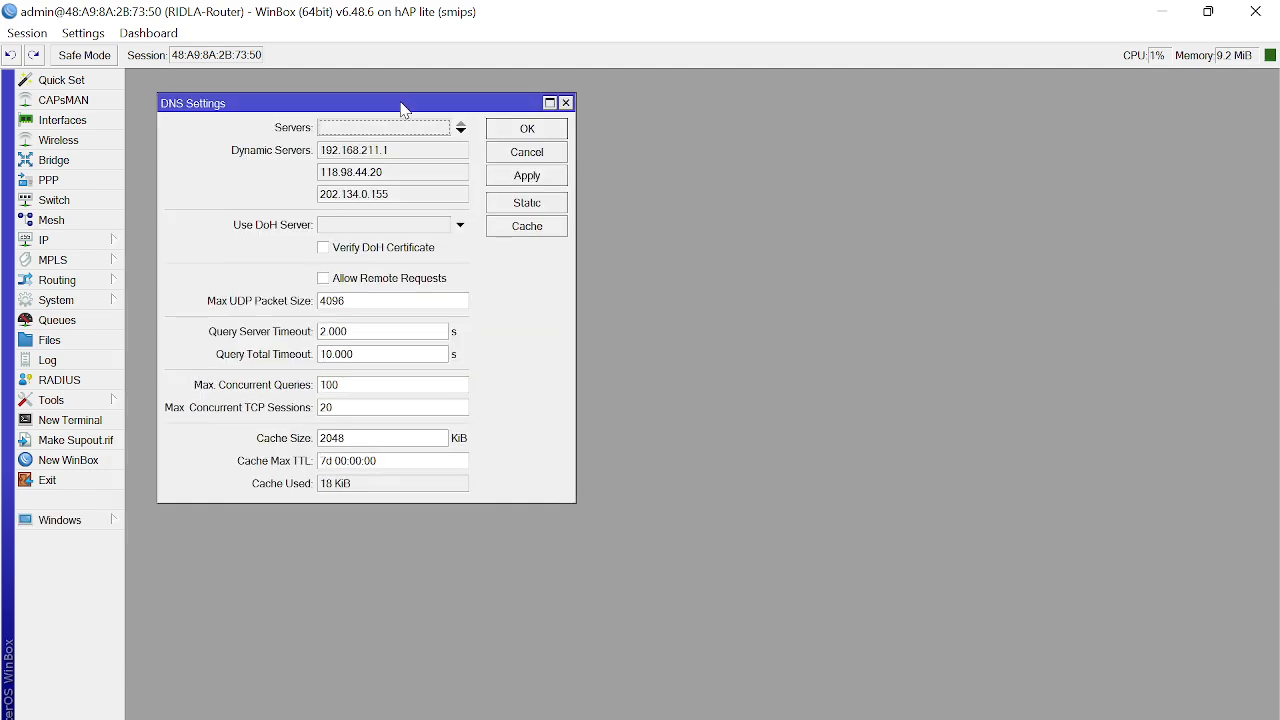
pyautogui.click(354, 172)
pyautogui.click(346, 196)
pyautogui.click(329, 280)
pyautogui.click(506, 131)
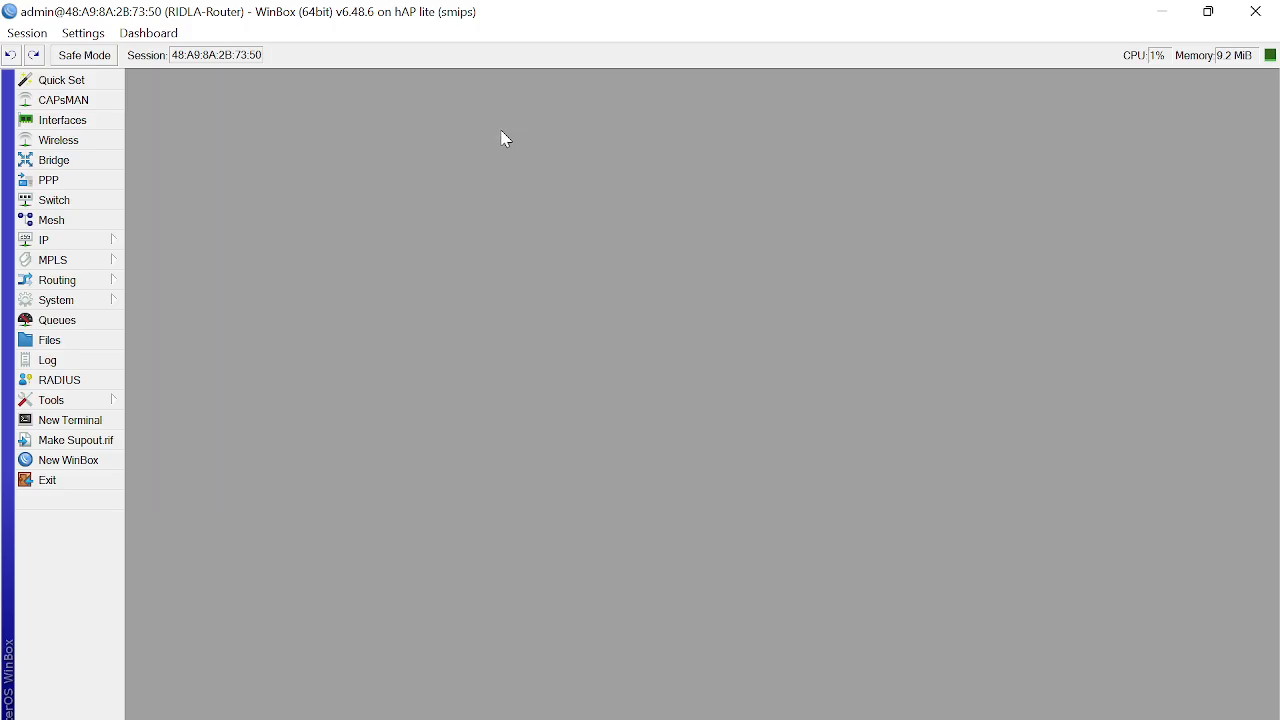
# Step: Inspect the dynamic default route 0.0.0.0/0 via 192.168.211.1 on bridge1-INTERNET, then close the Route List
pyautogui.click(94, 242)
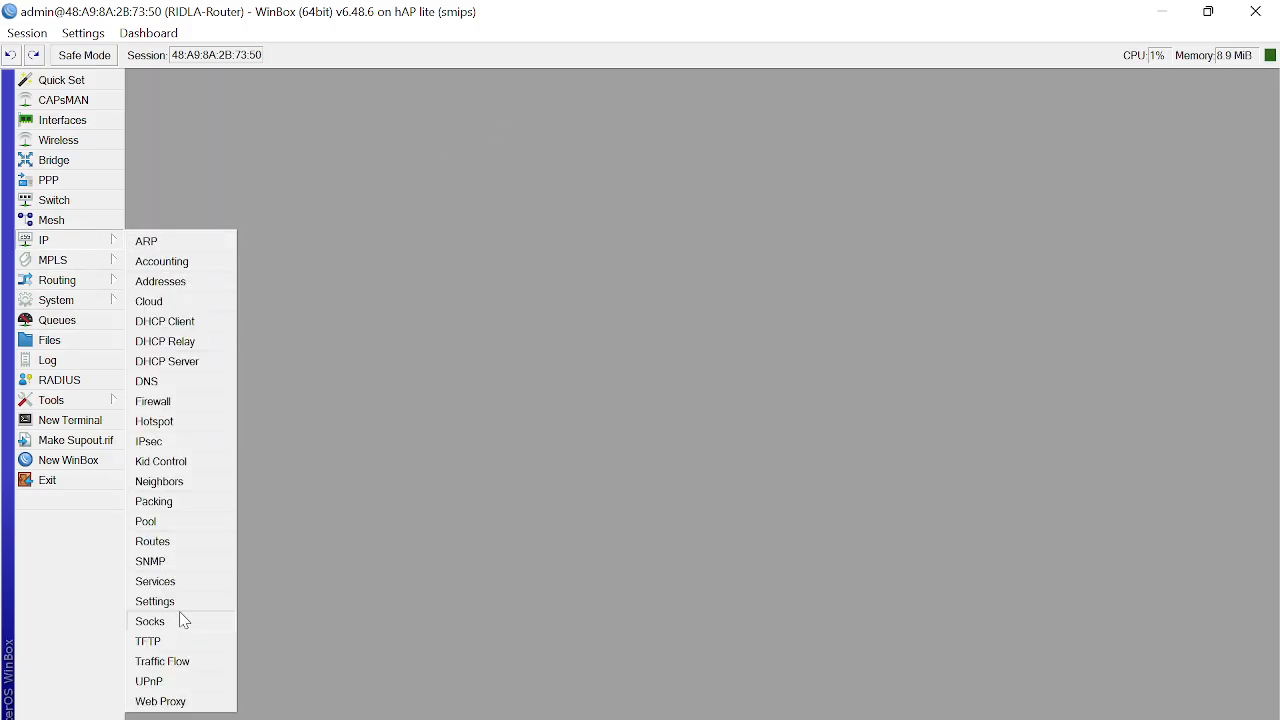
pyautogui.click(221, 551)
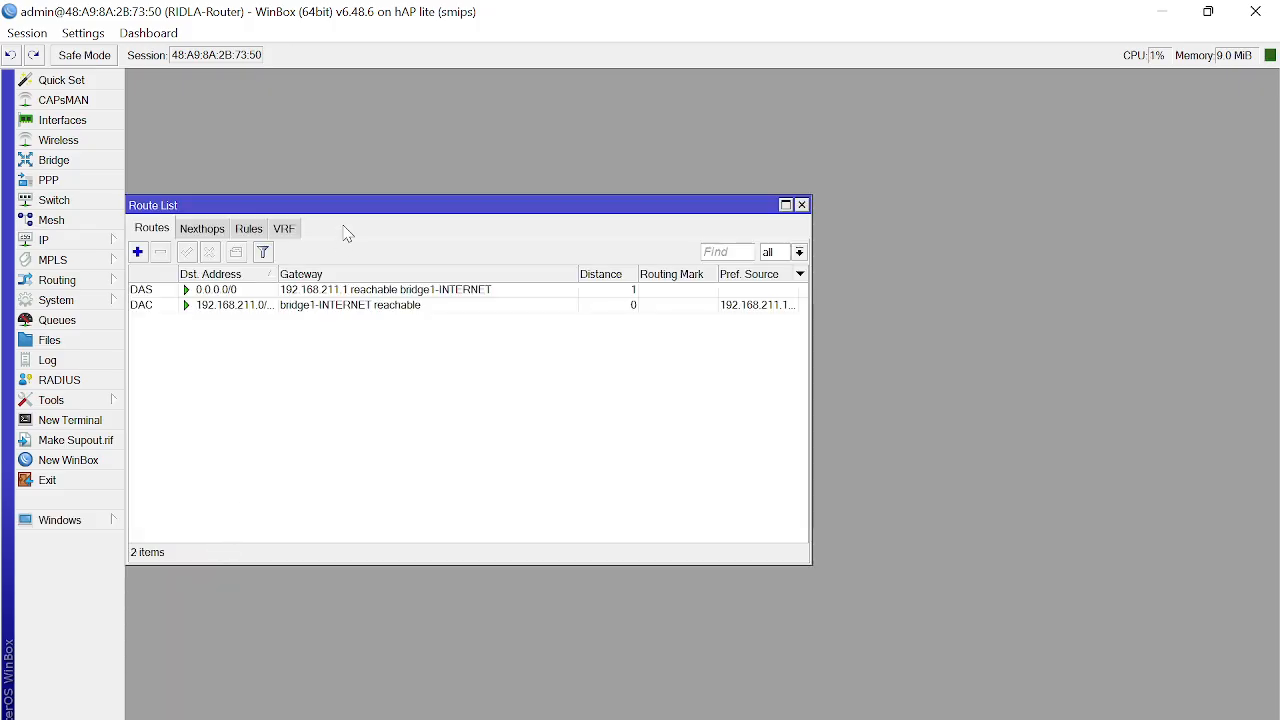
pyautogui.click(311, 291)
pyautogui.doubleClick(312, 291)
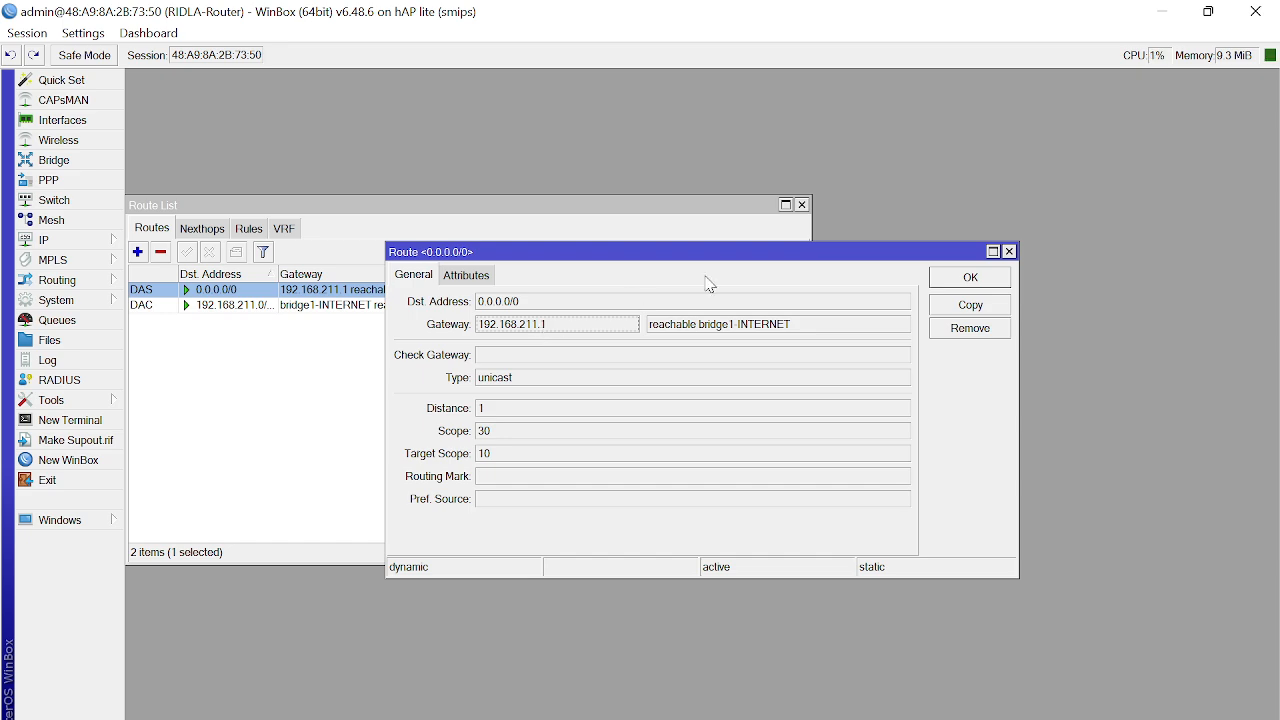
pyautogui.click(981, 280)
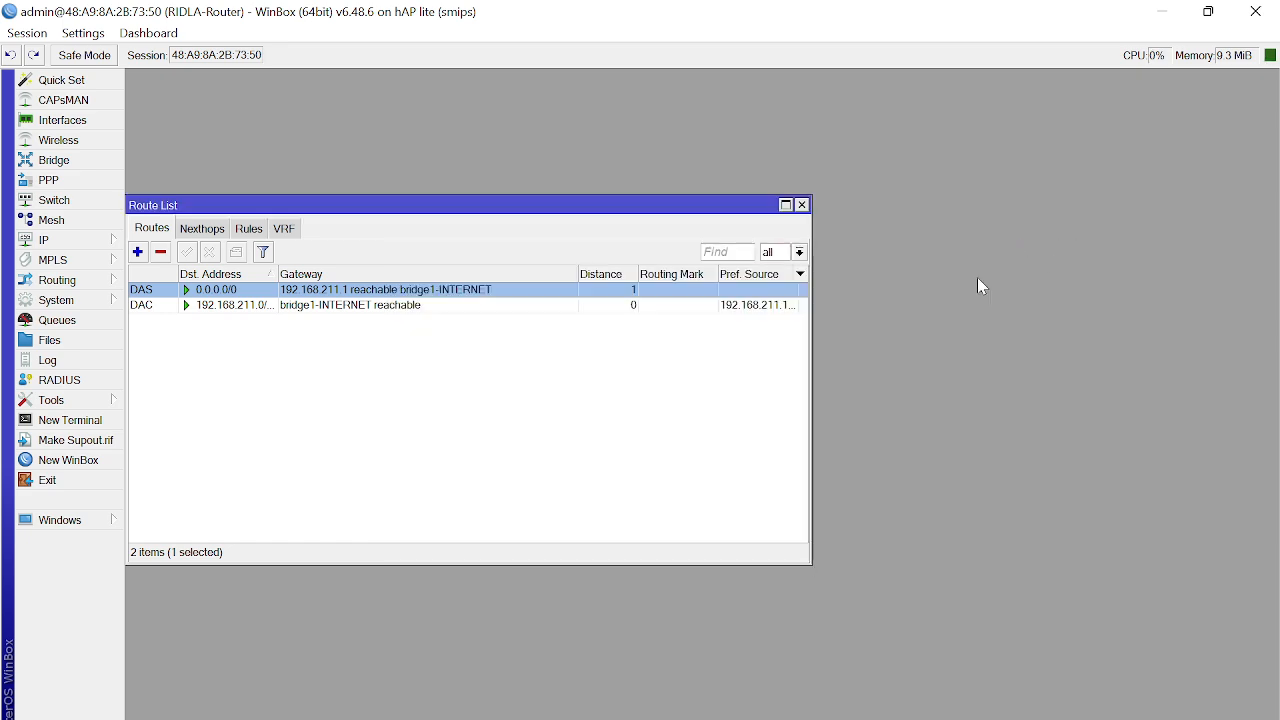
pyautogui.click(802, 204)
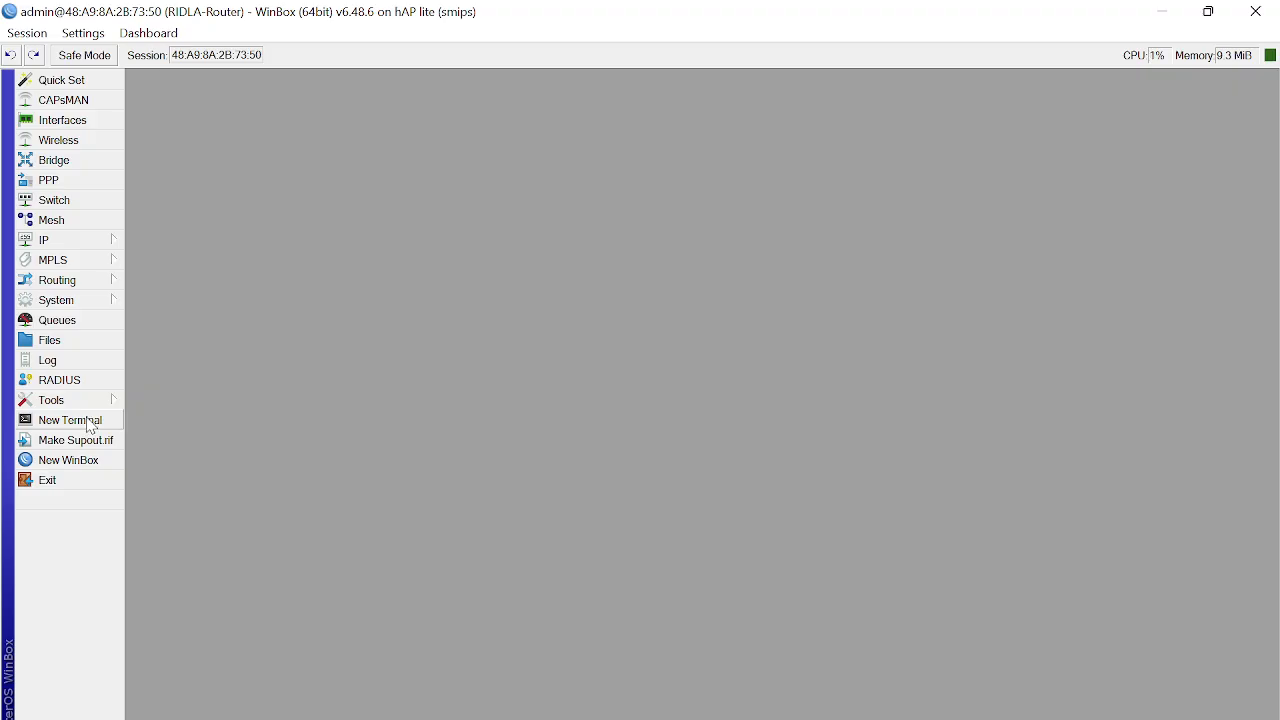
pyautogui.click(89, 422)
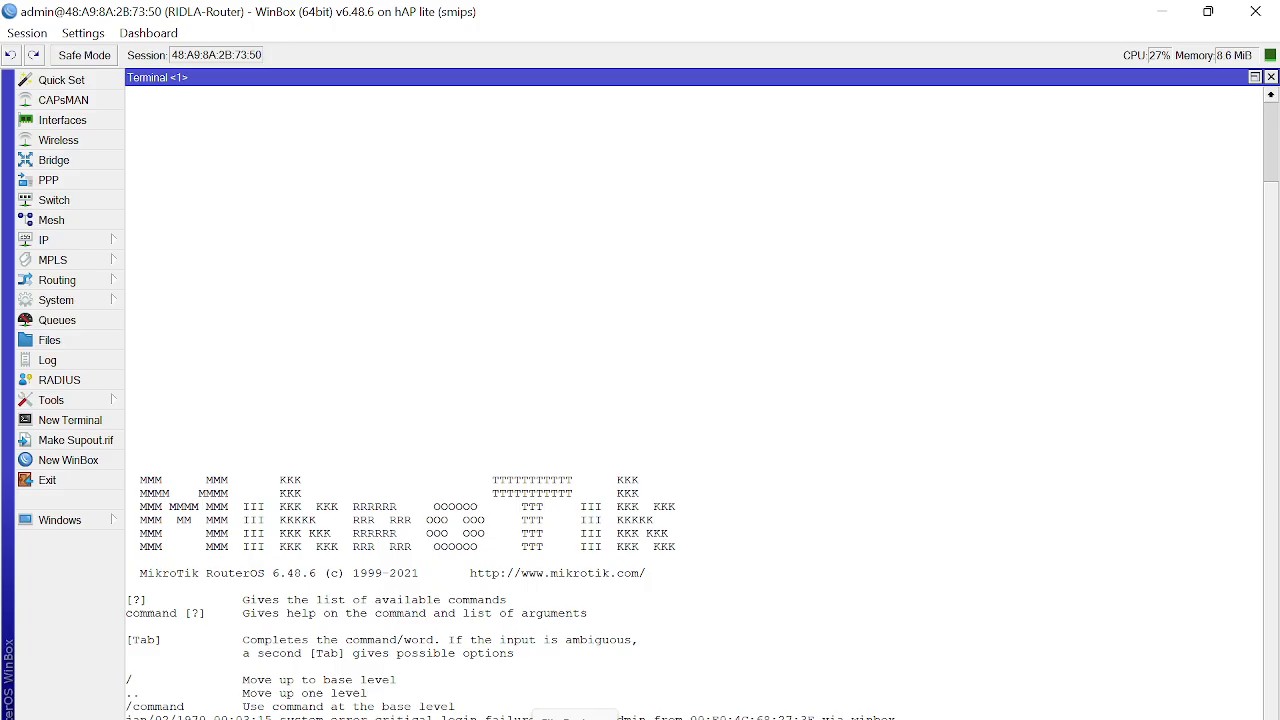
pyautogui.press('Return')
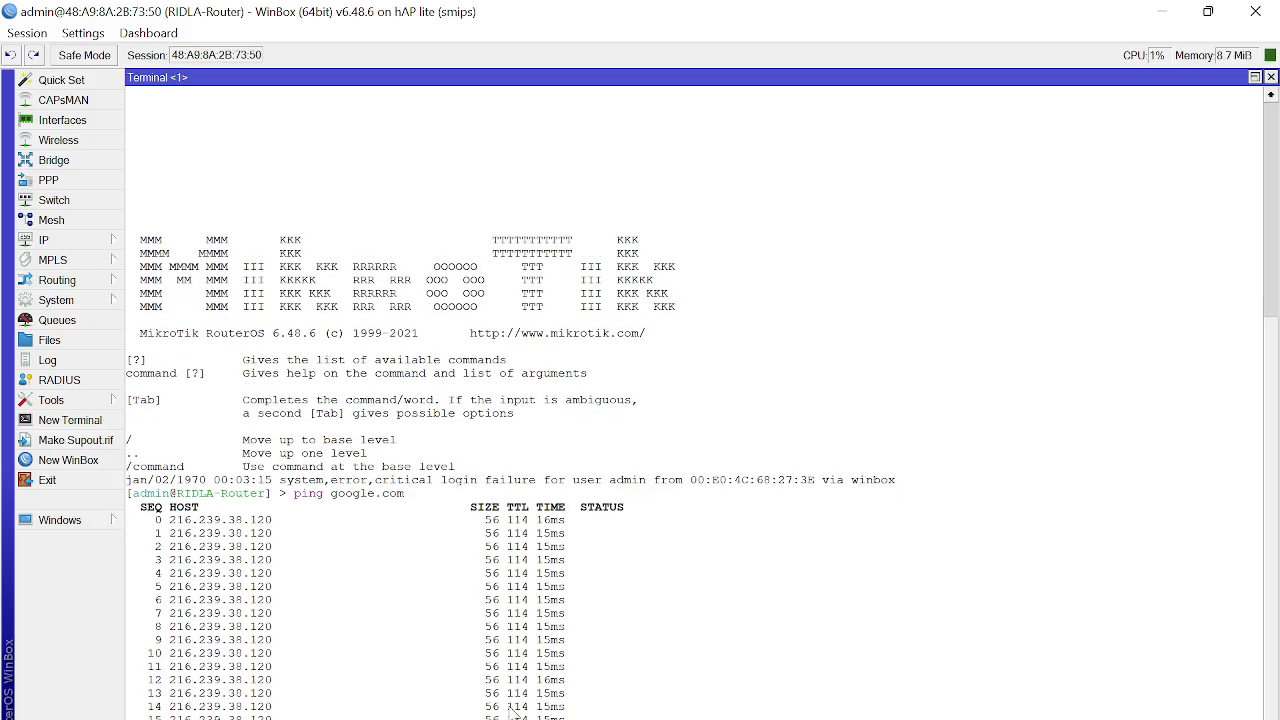
pyautogui.hotkey('ctrl', 'c')
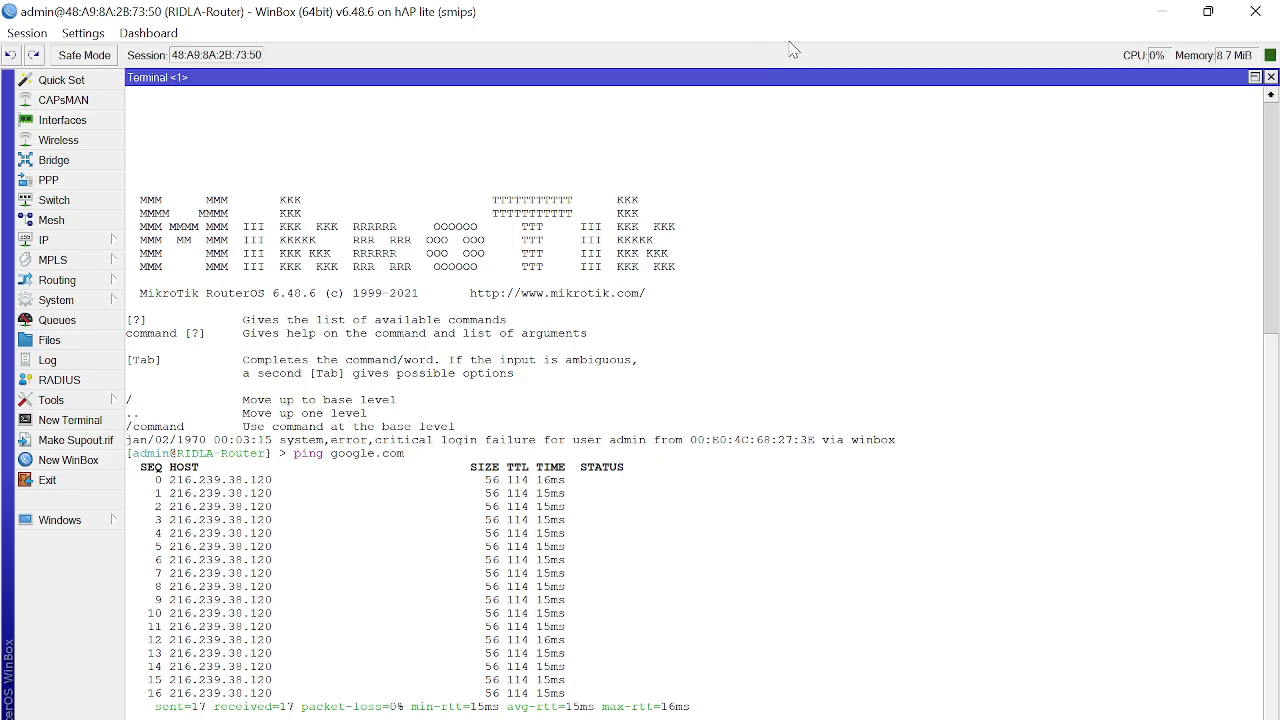
pyautogui.click(1270, 77)
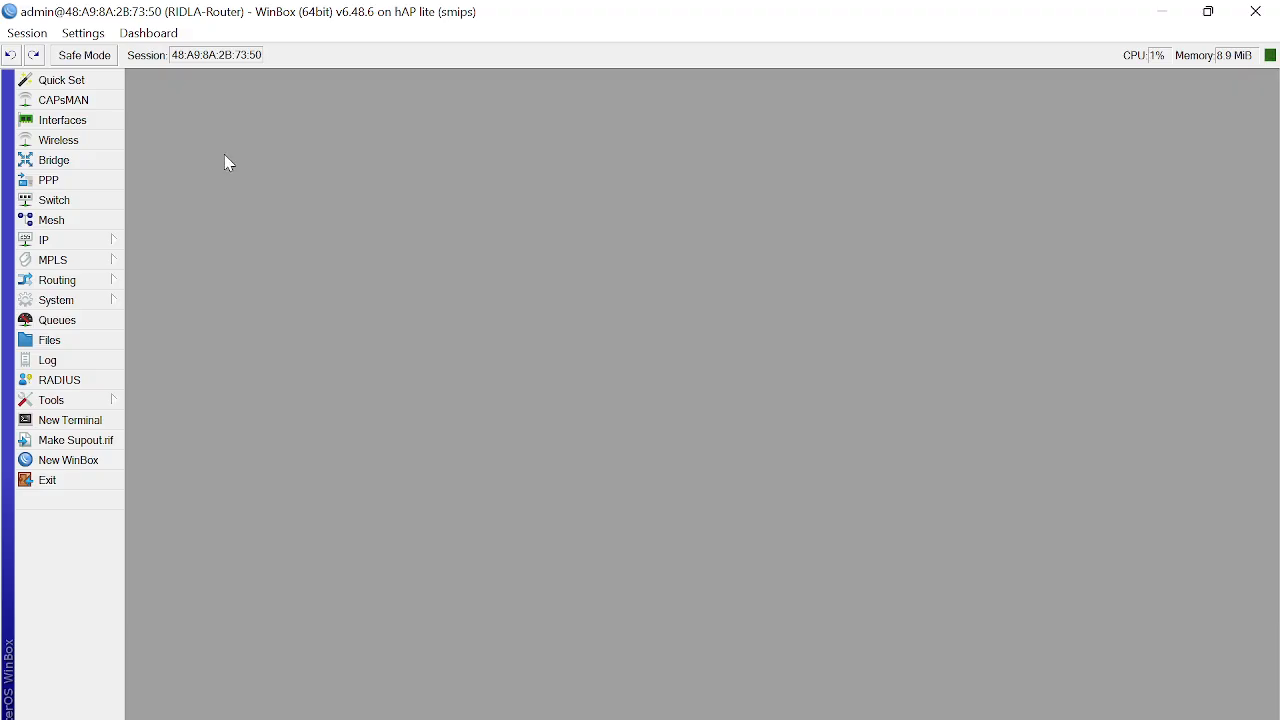
# Step: In IP > Addresses, create an entry 172.16.10.1/24 assigned to ether4-LAN and apply it
pyautogui.click(72, 243)
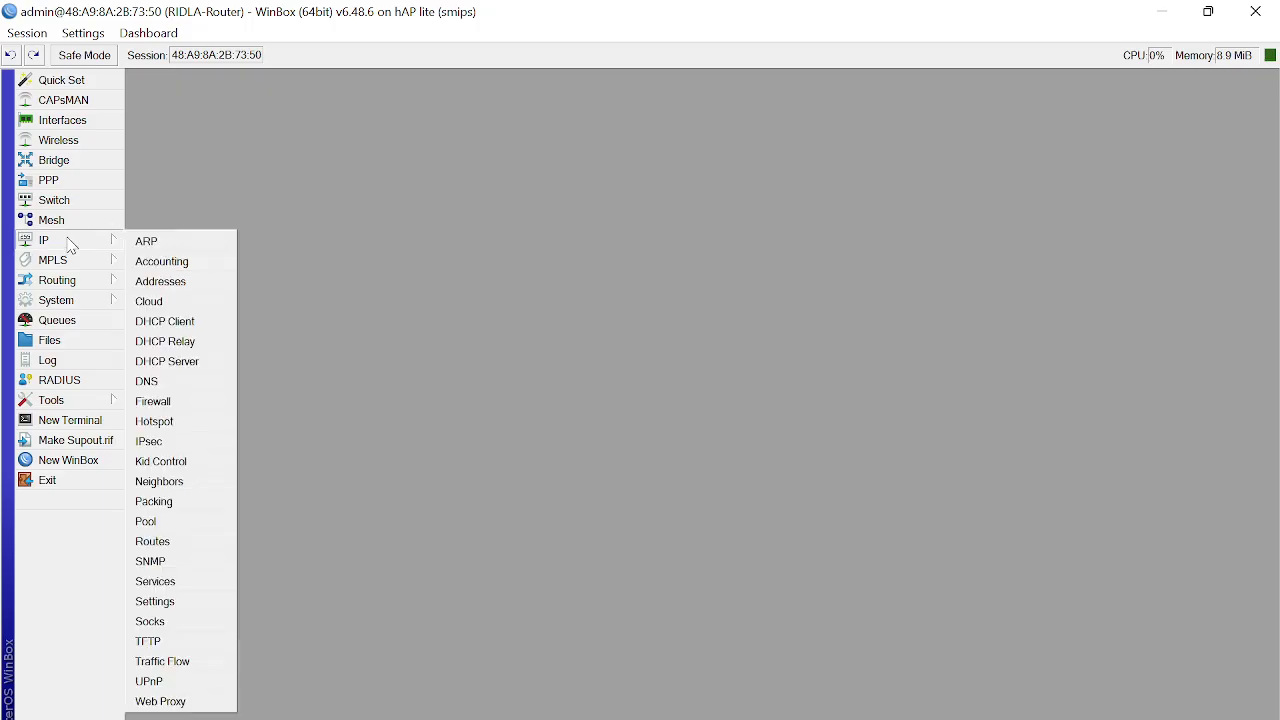
pyautogui.click(198, 291)
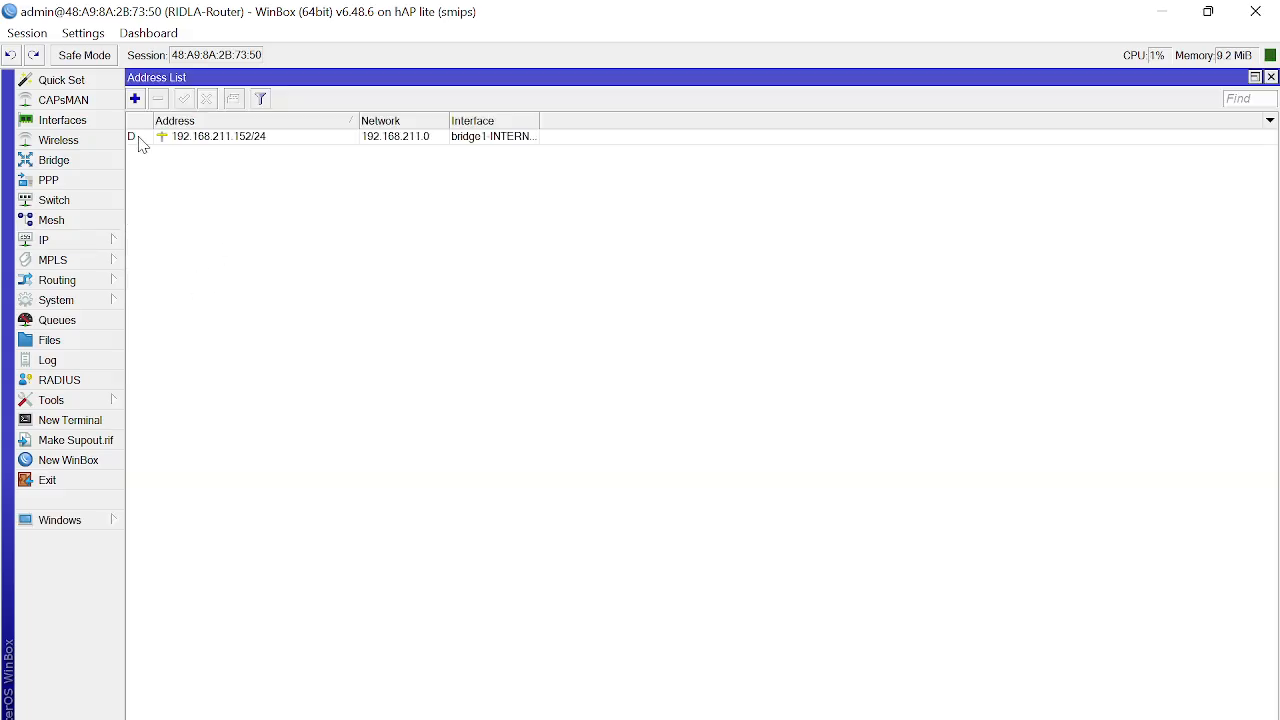
pyautogui.click(136, 100)
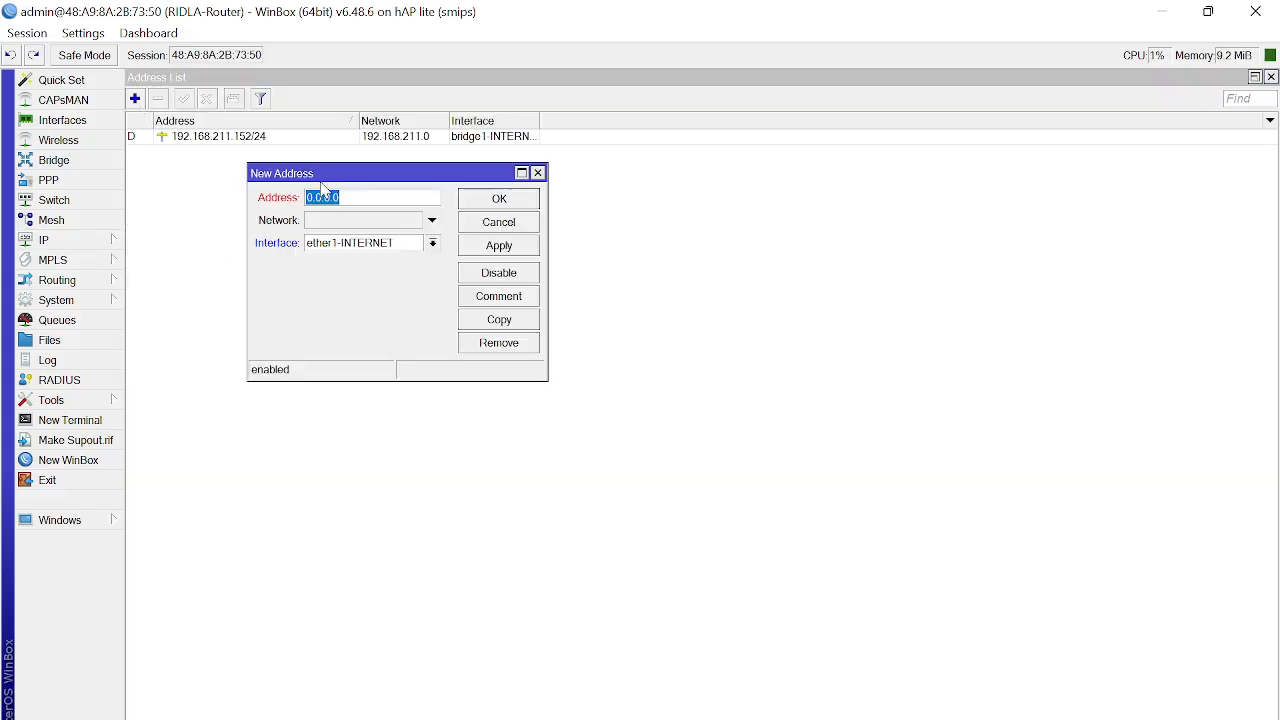
pyautogui.click(434, 244)
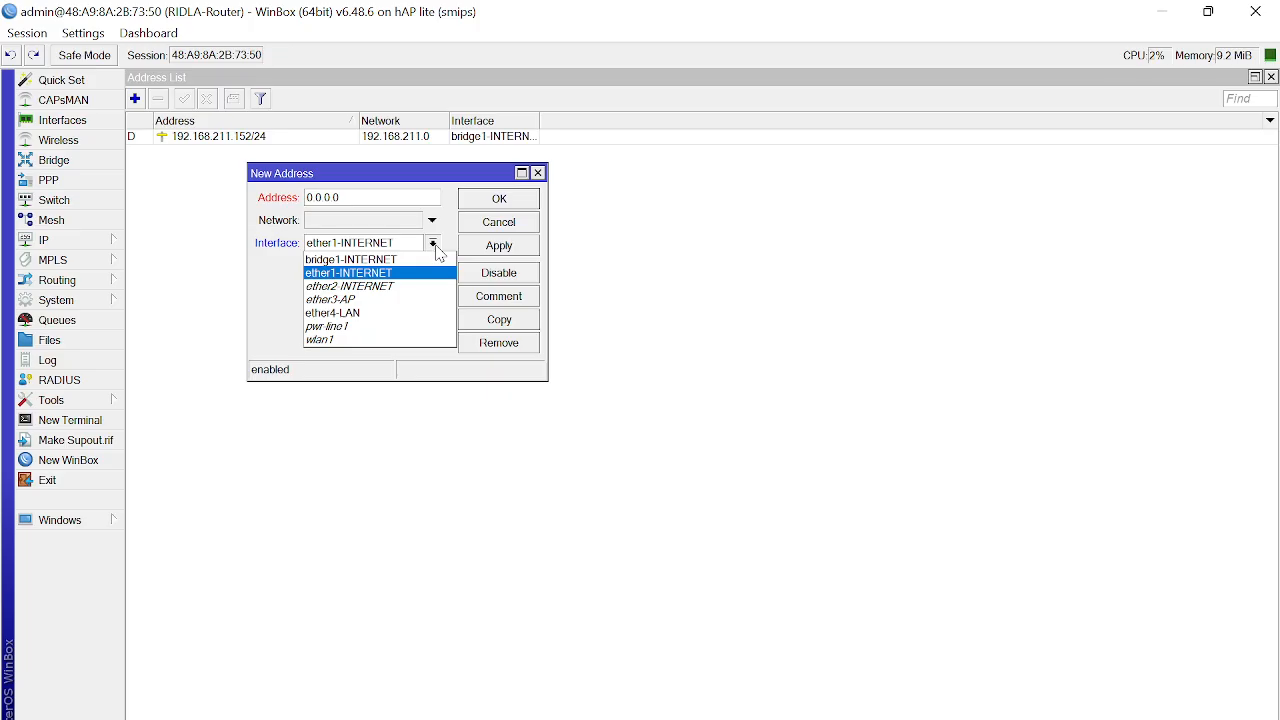
pyautogui.click(415, 314)
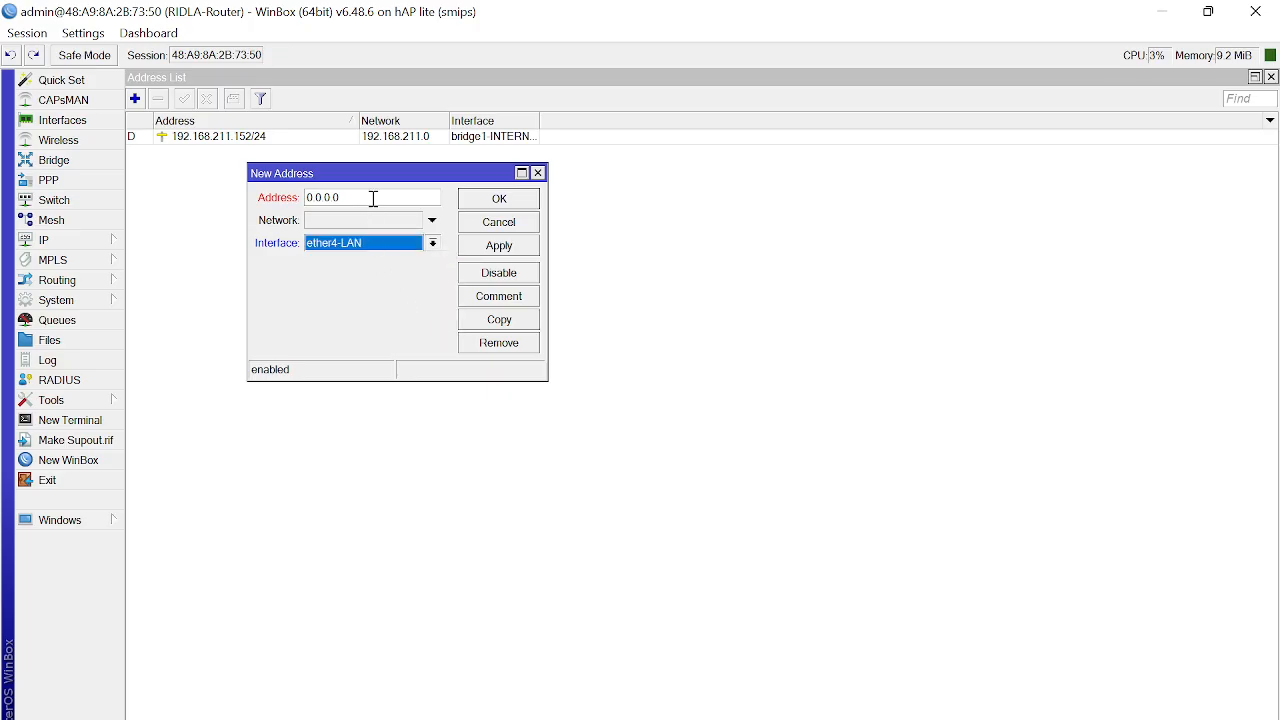
pyautogui.click(371, 198)
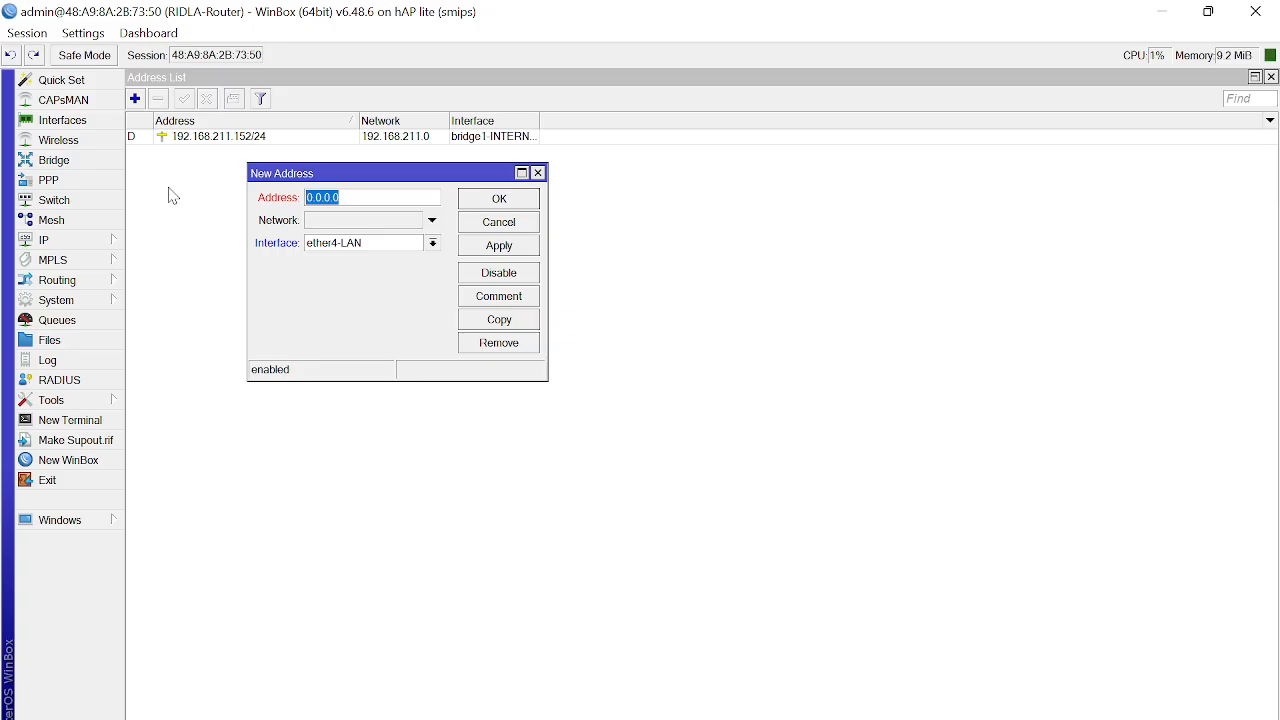
pyautogui.write('172.16..10.1/24')
pyautogui.click(524, 248)
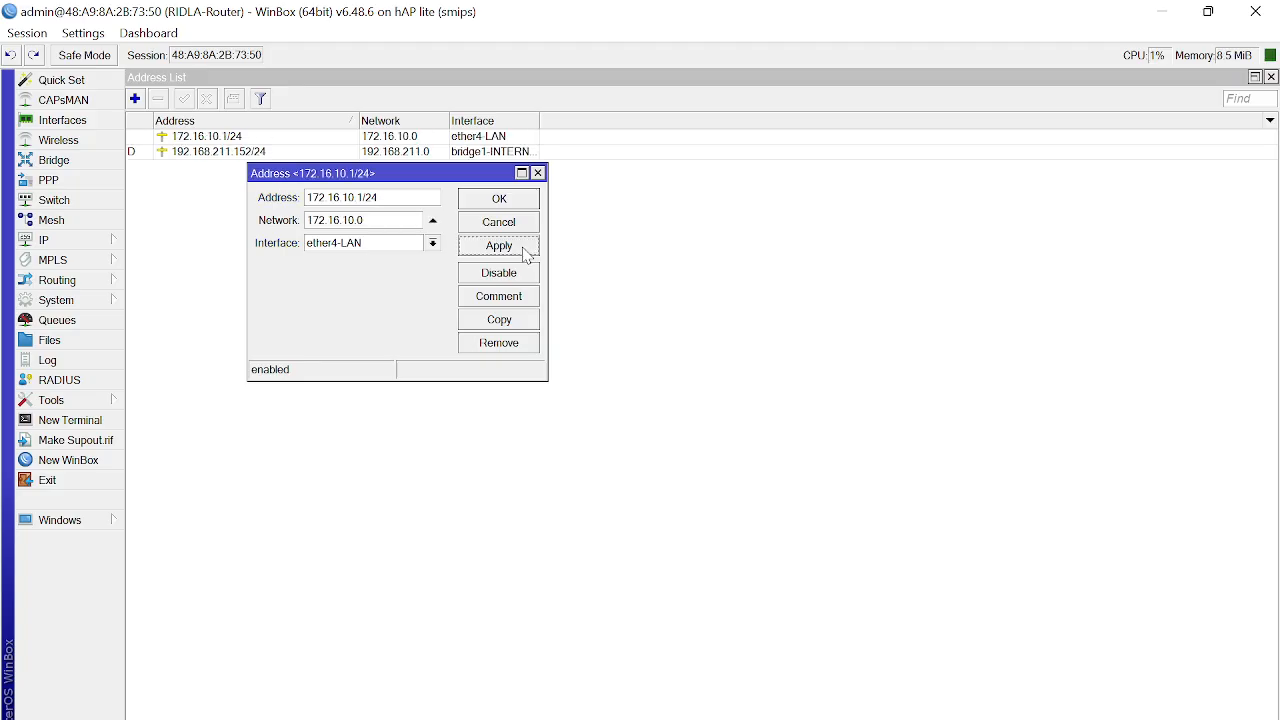
# Step: Copy the LAN address to ether3-AP, changing it to 10.10.10.1/24, and apply
pyautogui.click(499, 319)
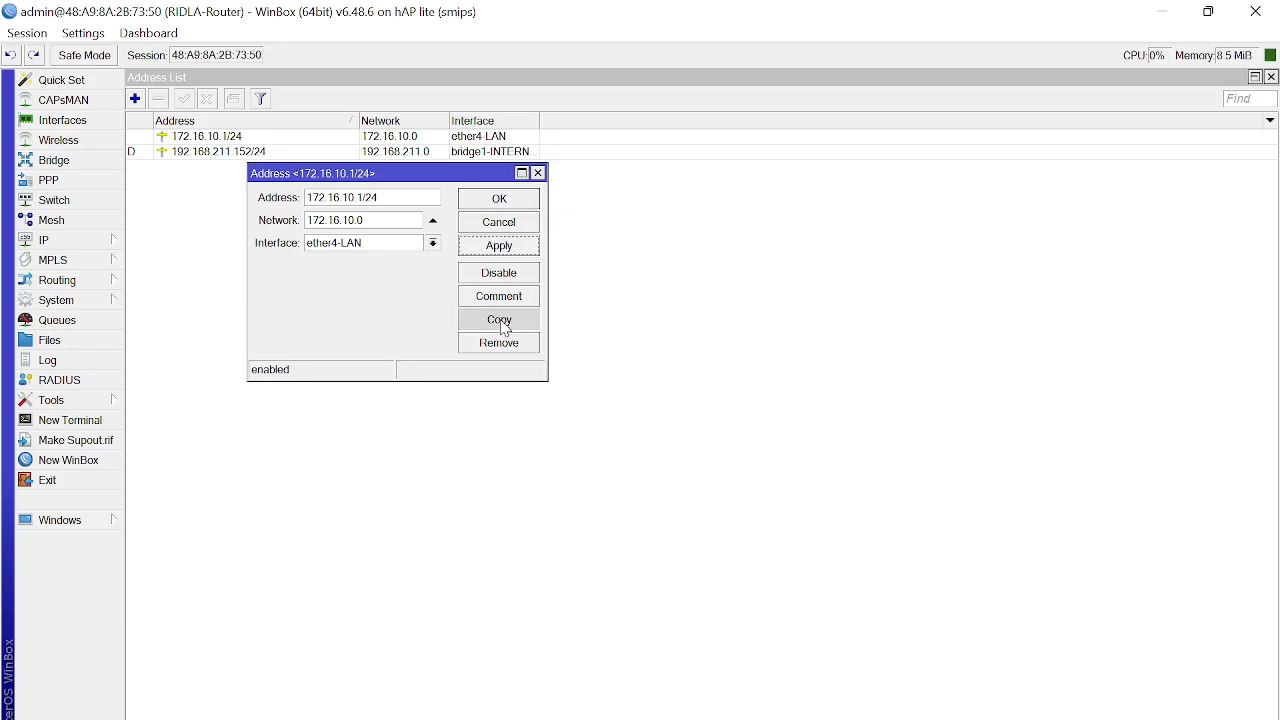
pyautogui.click(455, 265)
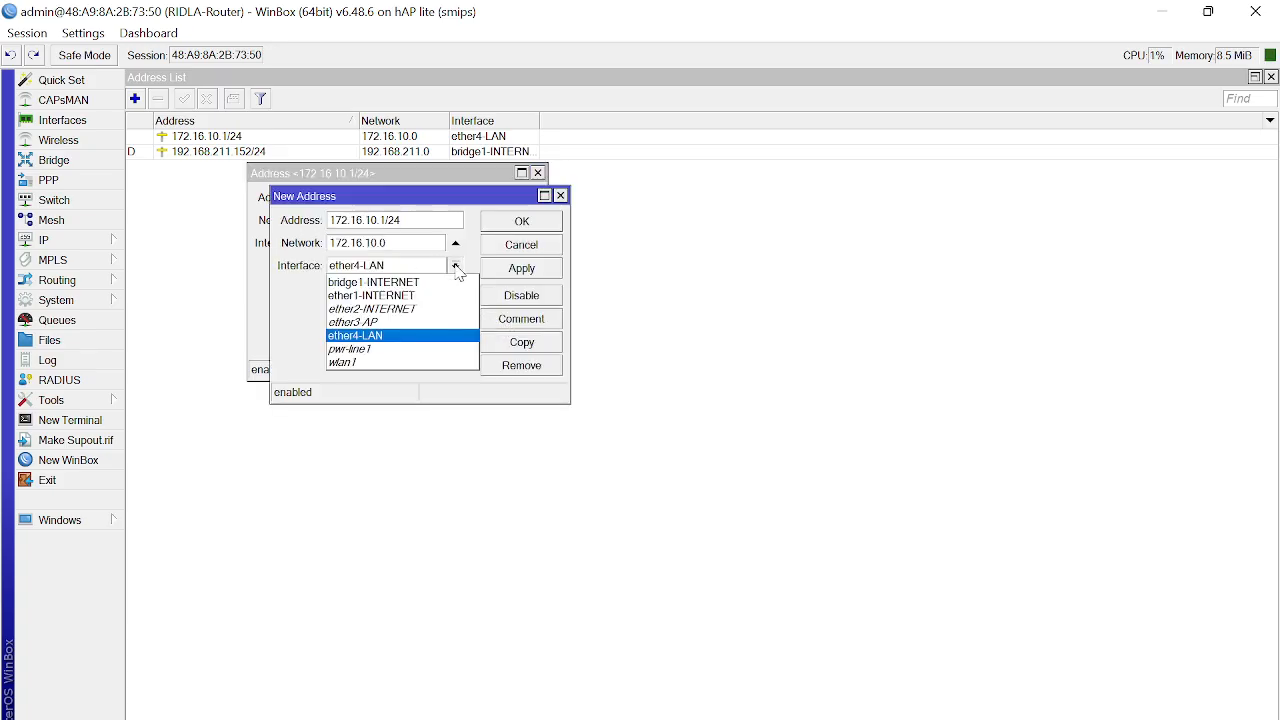
pyautogui.click(427, 322)
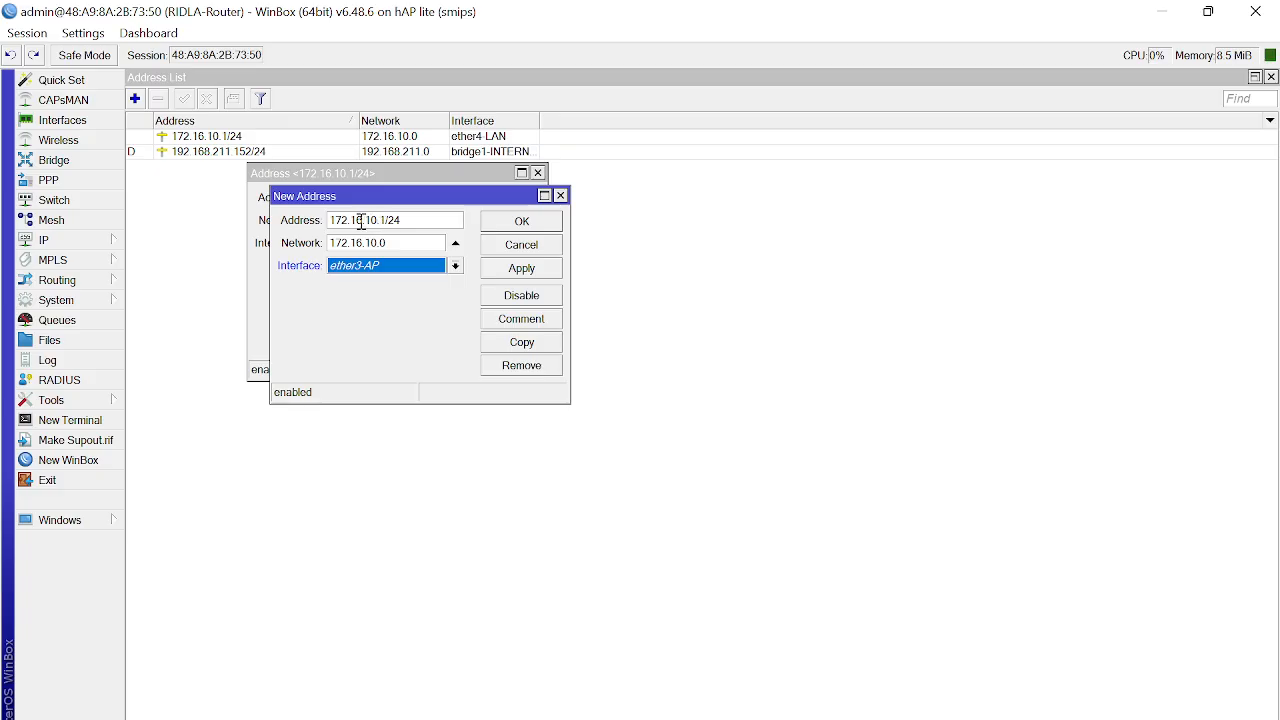
pyautogui.moveTo(363, 220); pyautogui.dragTo(159, 192)
pyautogui.write('10.10')
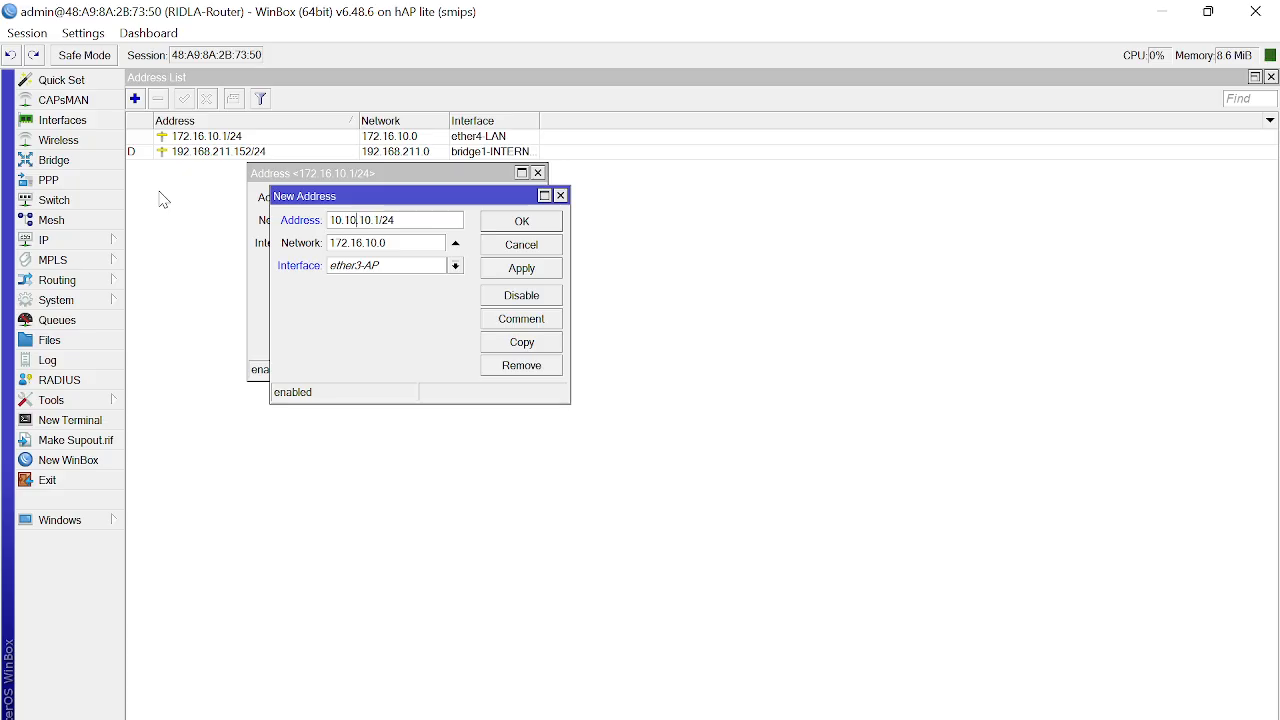
pyautogui.moveTo(432, 245); pyautogui.dragTo(170, 249)
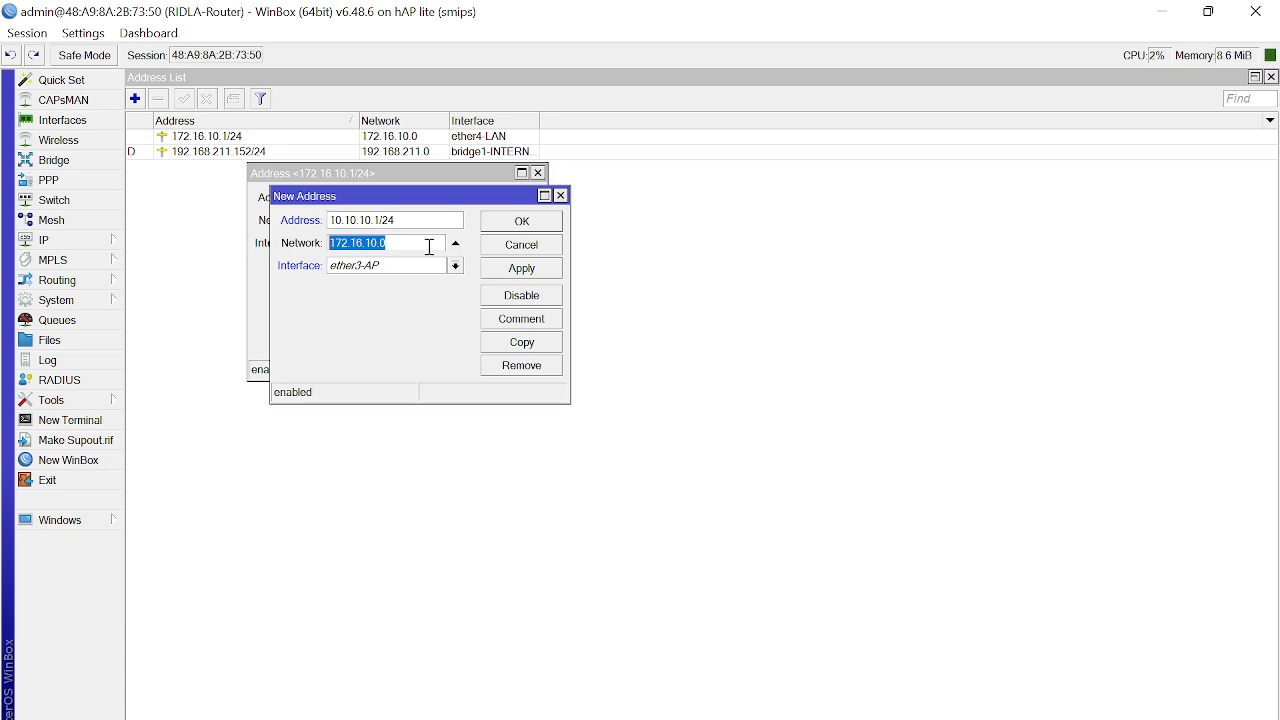
pyautogui.click(515, 276)
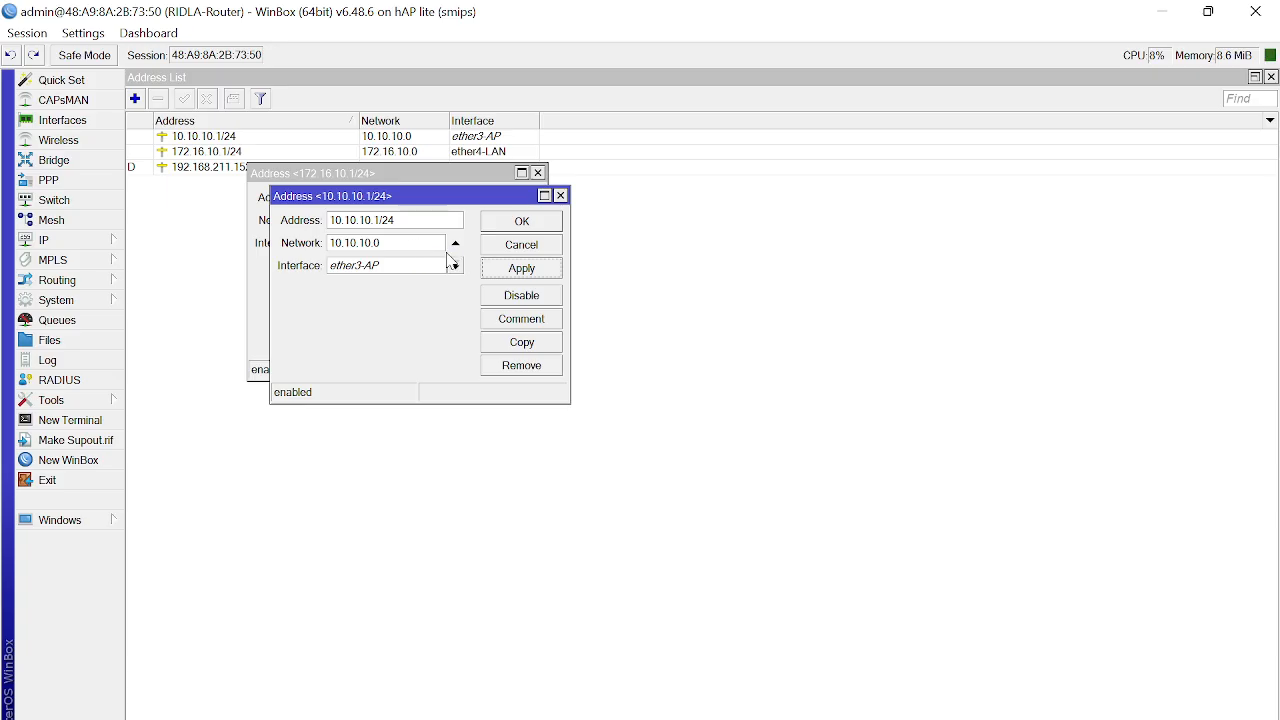
# Step: Check the 10.10.10.0 network, confirm both address dialogs, and close the Address List
pyautogui.doubleClick(394, 242)
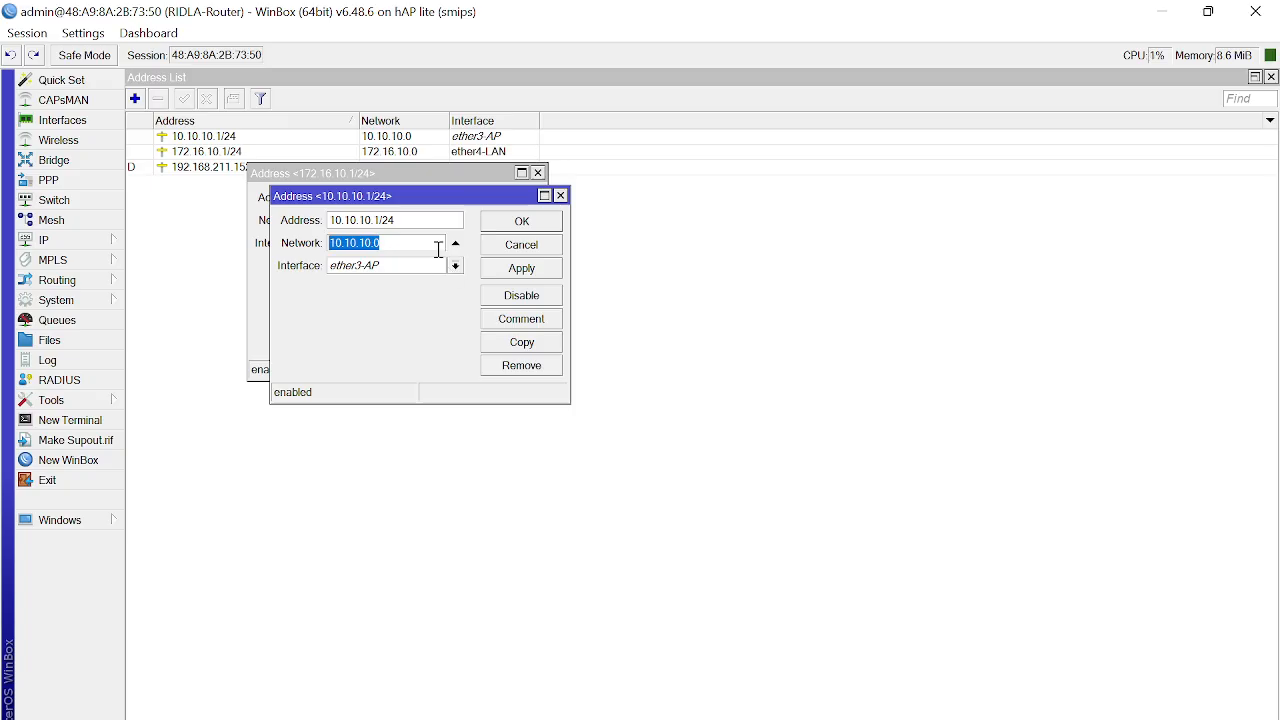
pyautogui.moveTo(438, 195); pyautogui.dragTo(392, 271)
pyautogui.click(449, 297)
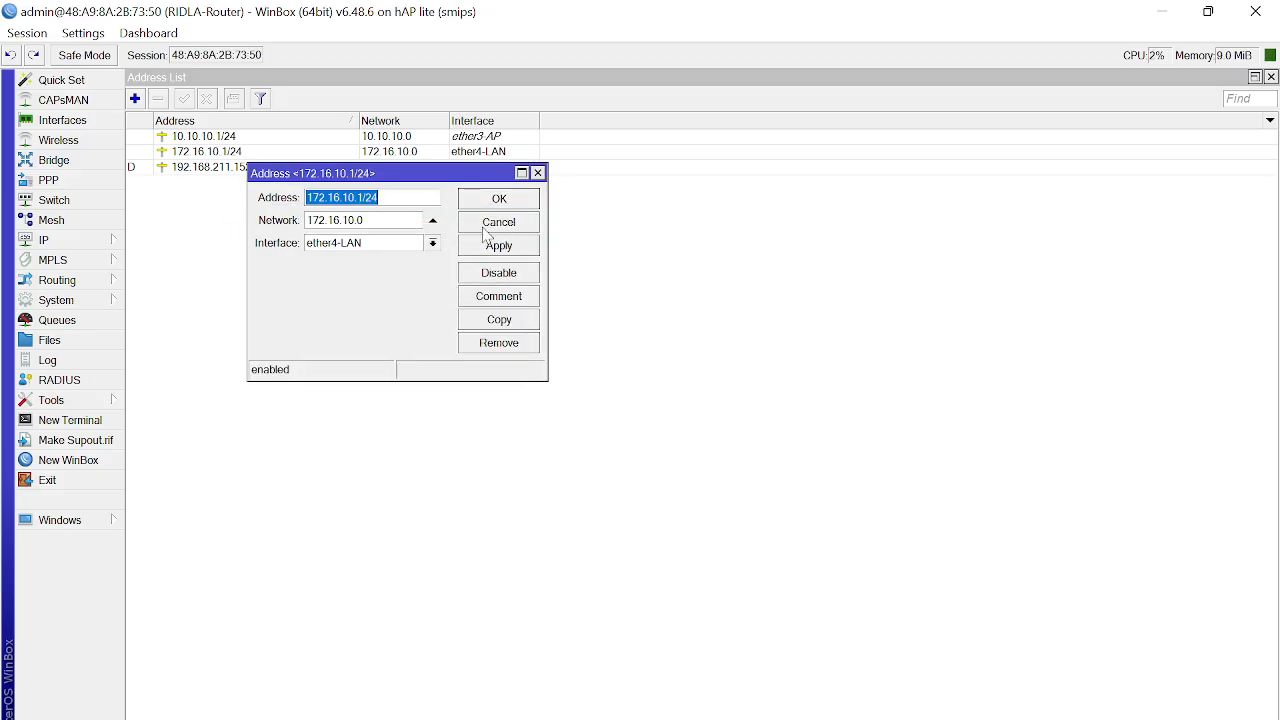
pyautogui.click(499, 200)
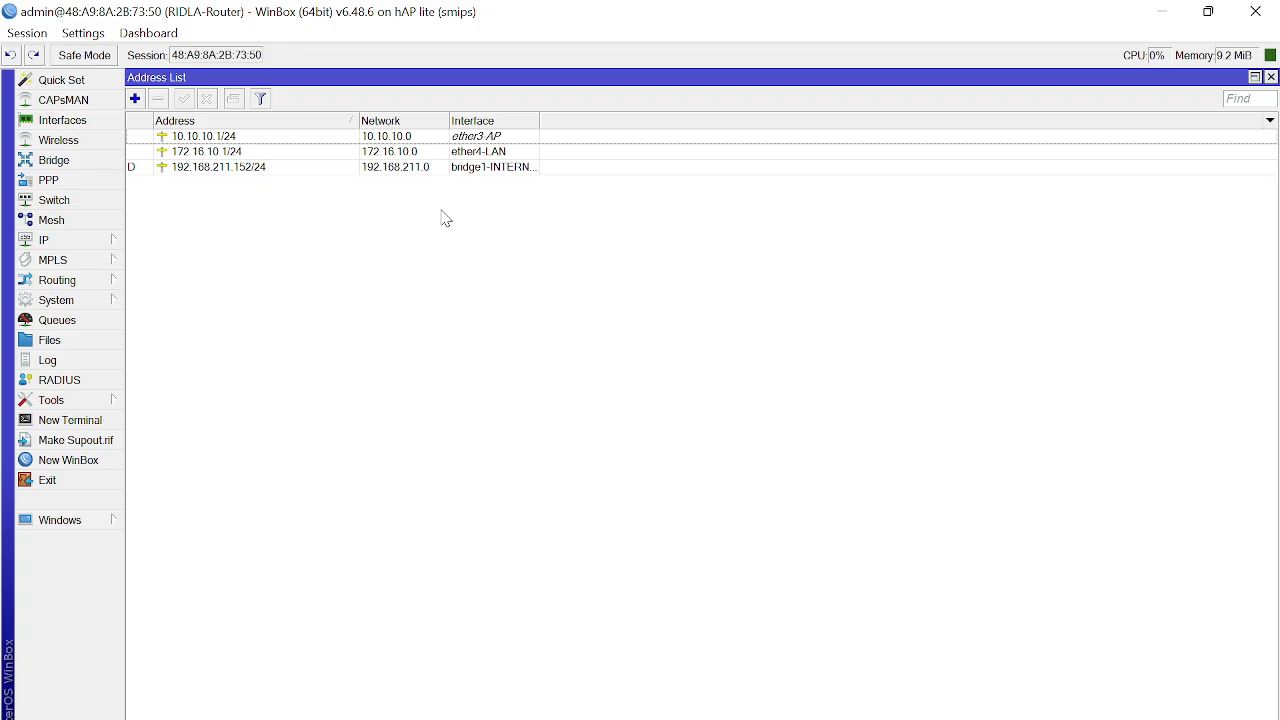
pyautogui.click(1271, 77)
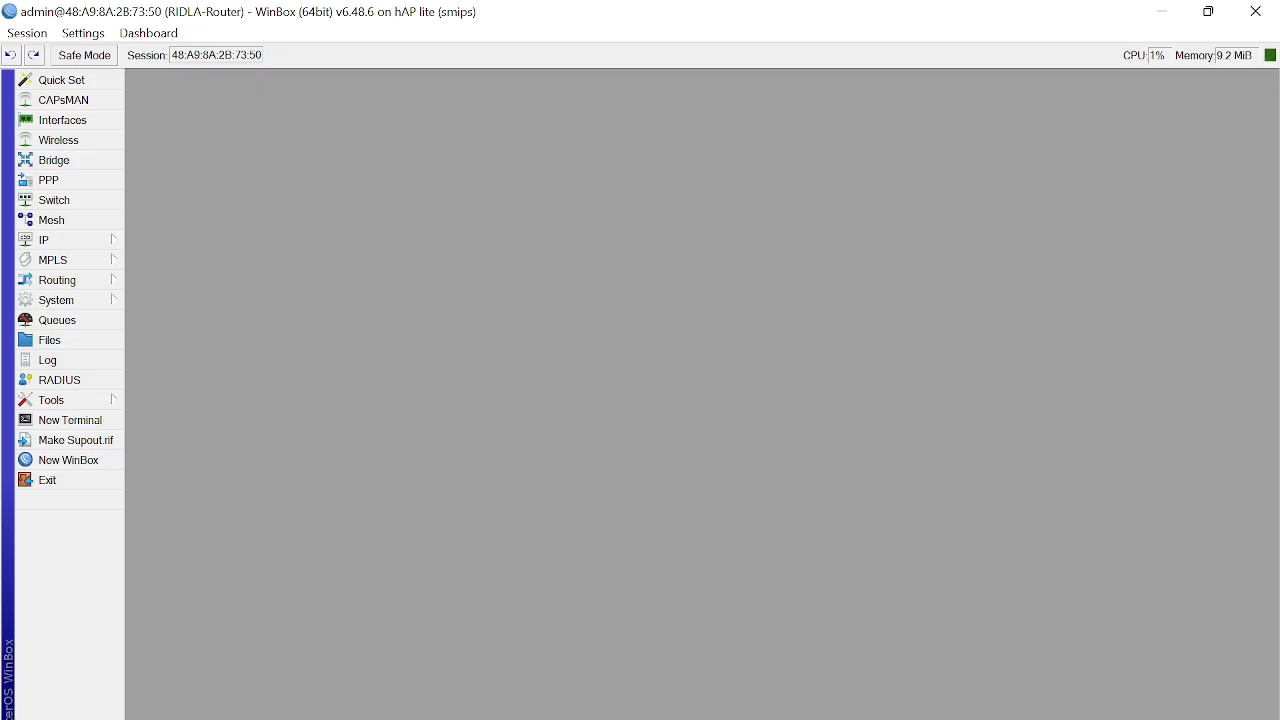
pyautogui.press('super+r')
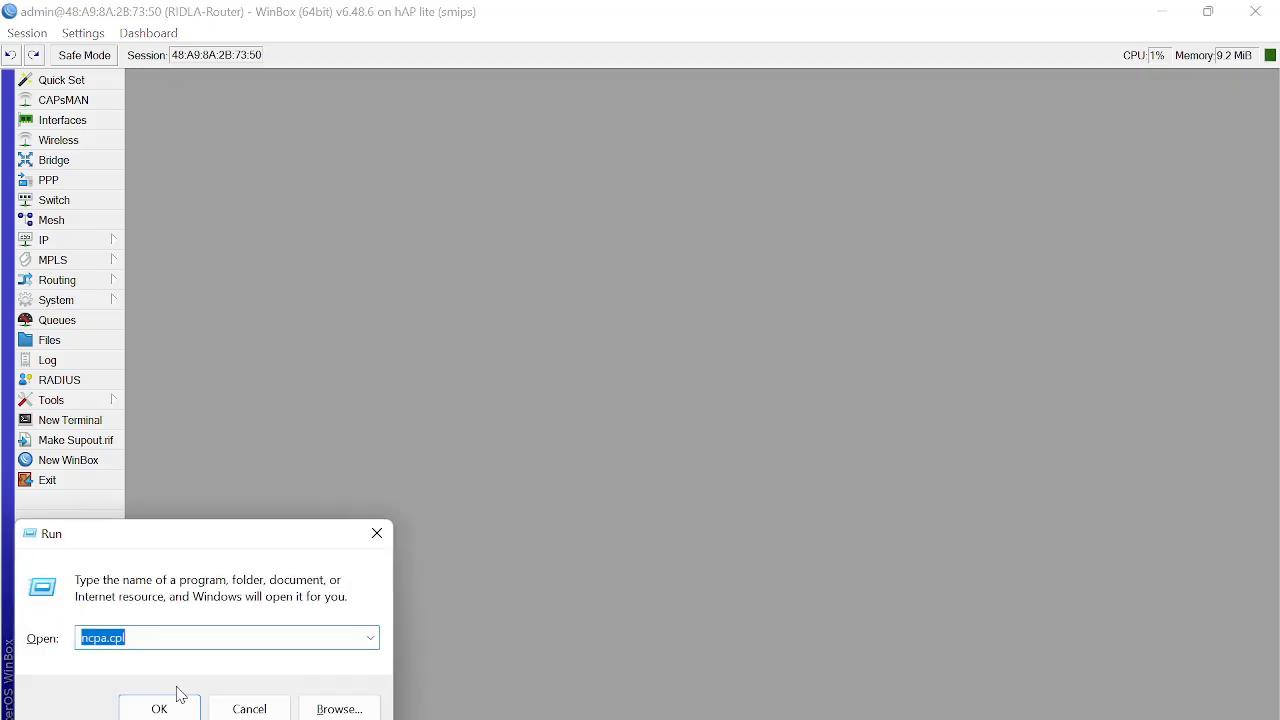
pyautogui.click(160, 707)
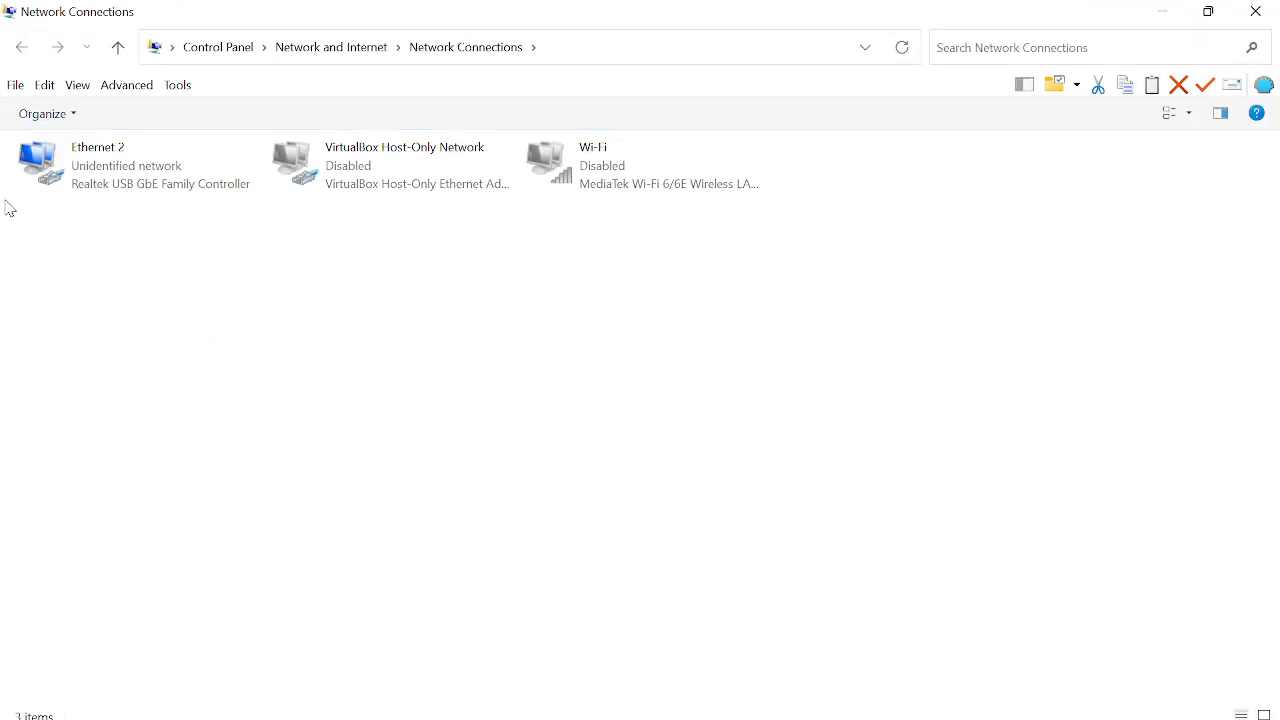
pyautogui.rightClick(150, 179)
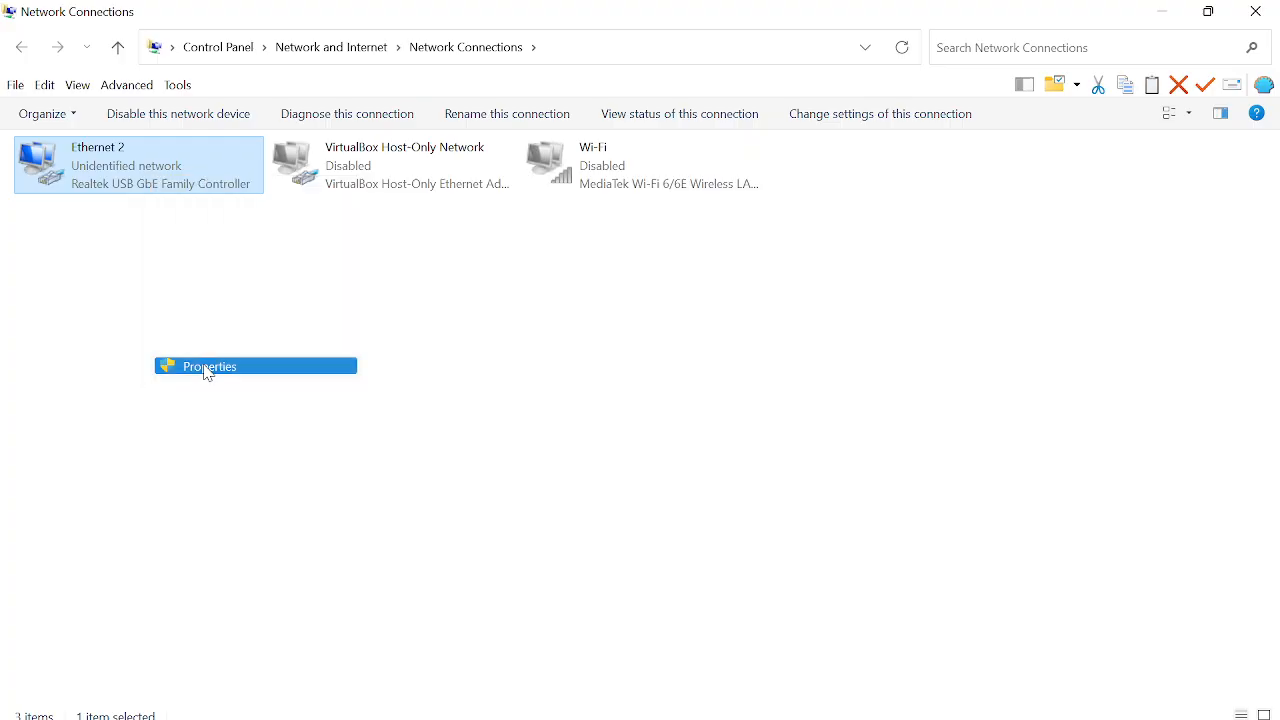
pyautogui.click(206, 367)
pyautogui.click(217, 335)
pyautogui.doubleClick(217, 335)
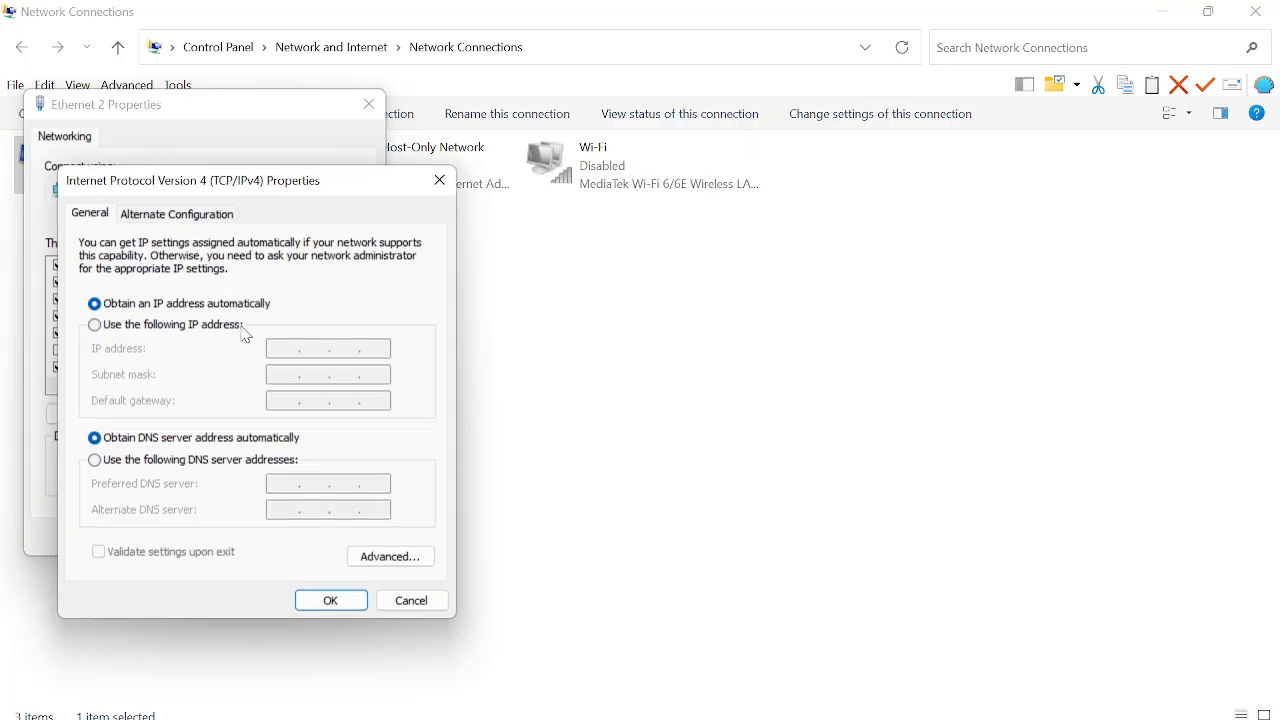
pyautogui.click(225, 327)
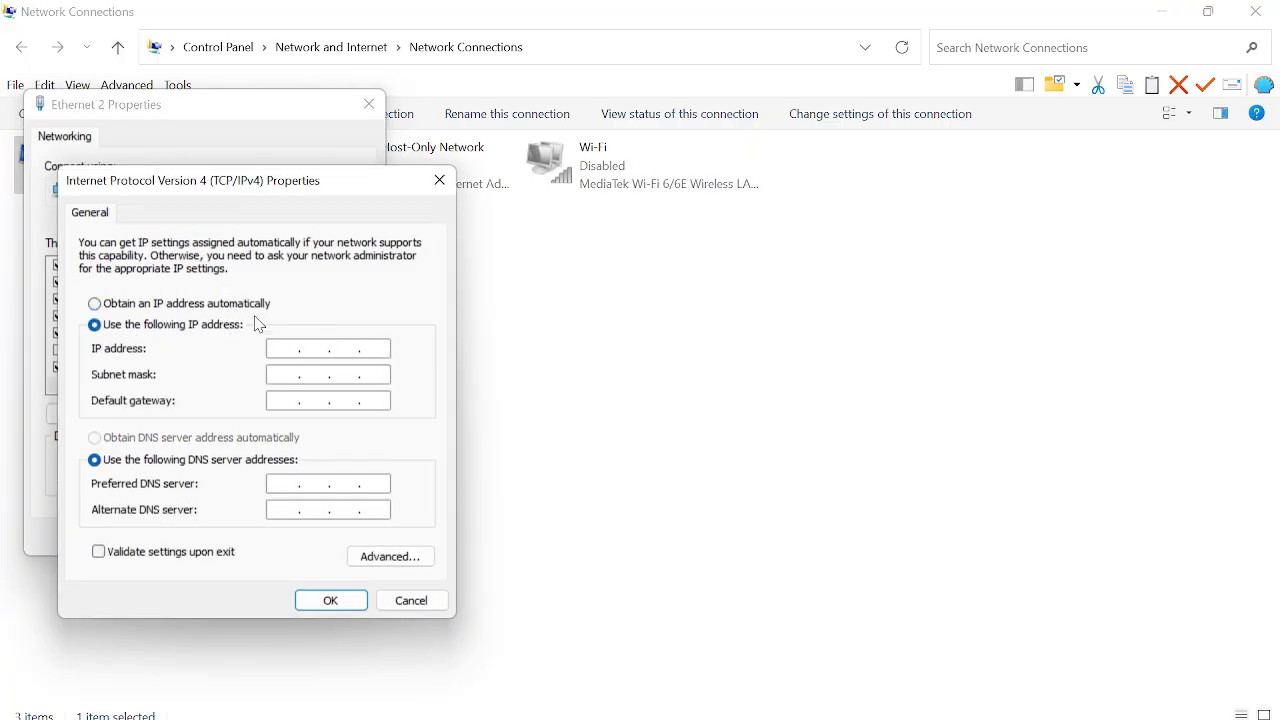
pyautogui.click(173, 304)
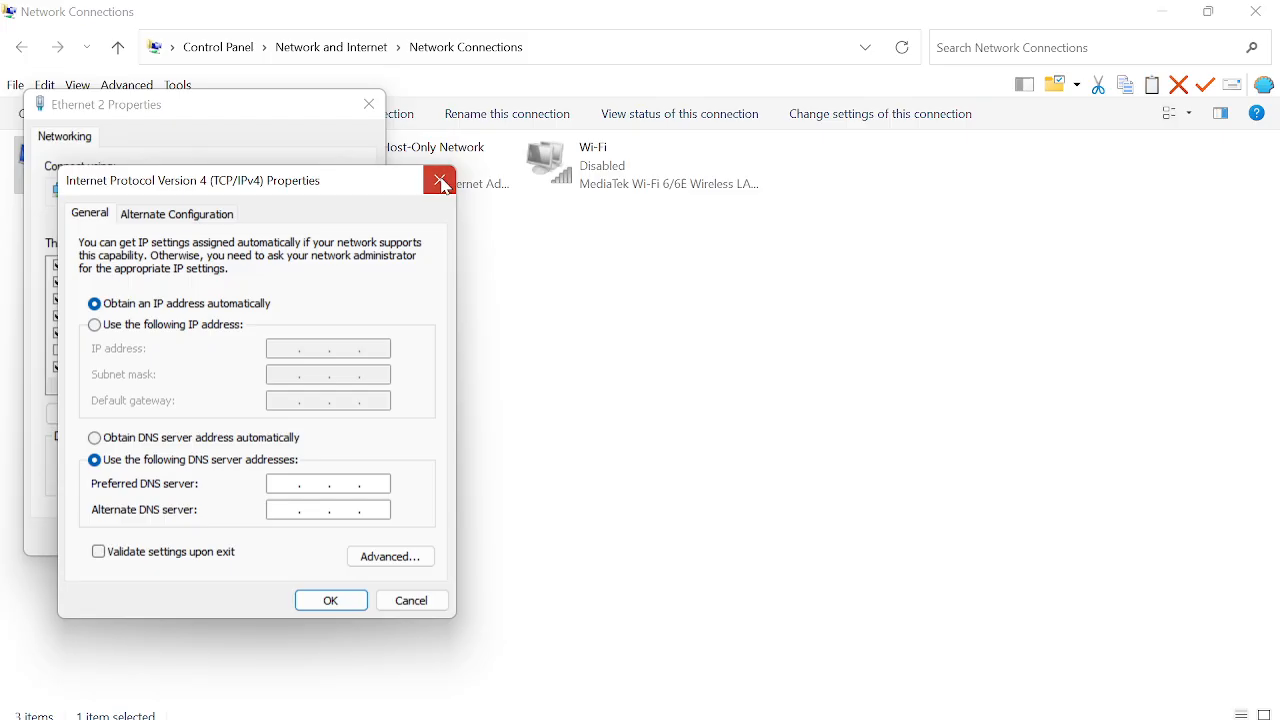
pyautogui.click(439, 180)
pyautogui.click(369, 104)
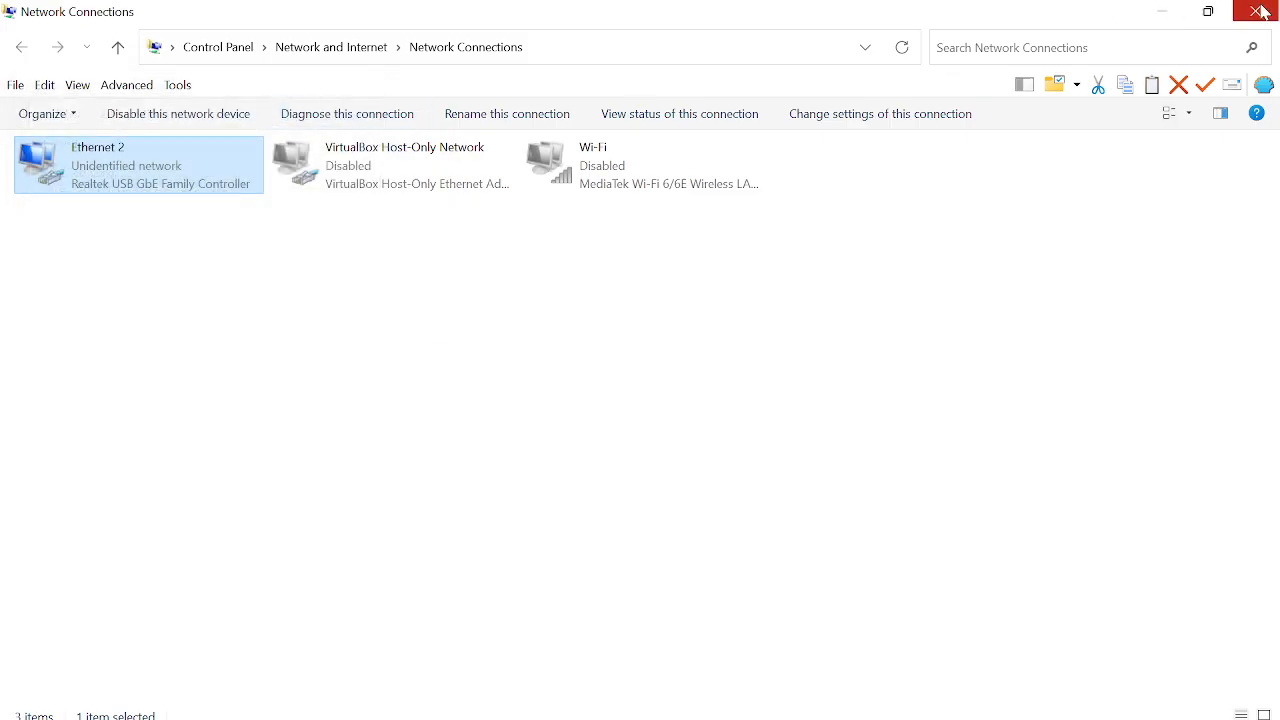
pyautogui.click(1256, 11)
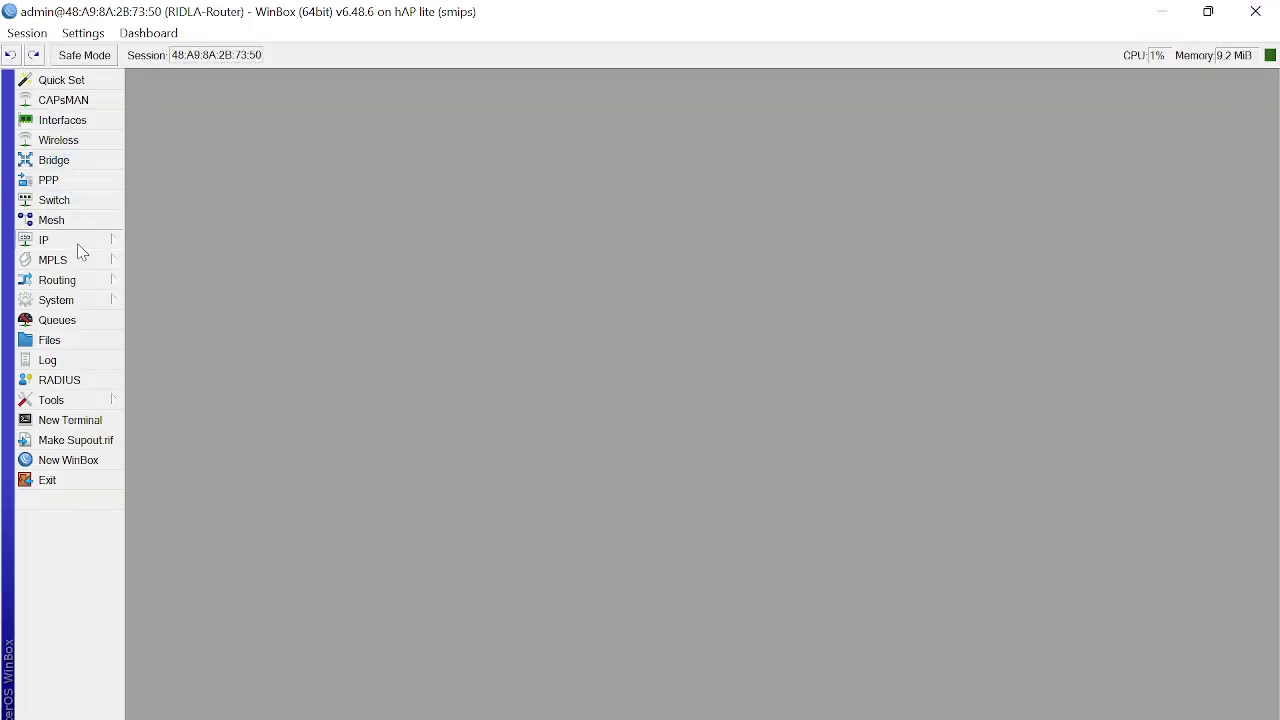
pyautogui.click(77, 245)
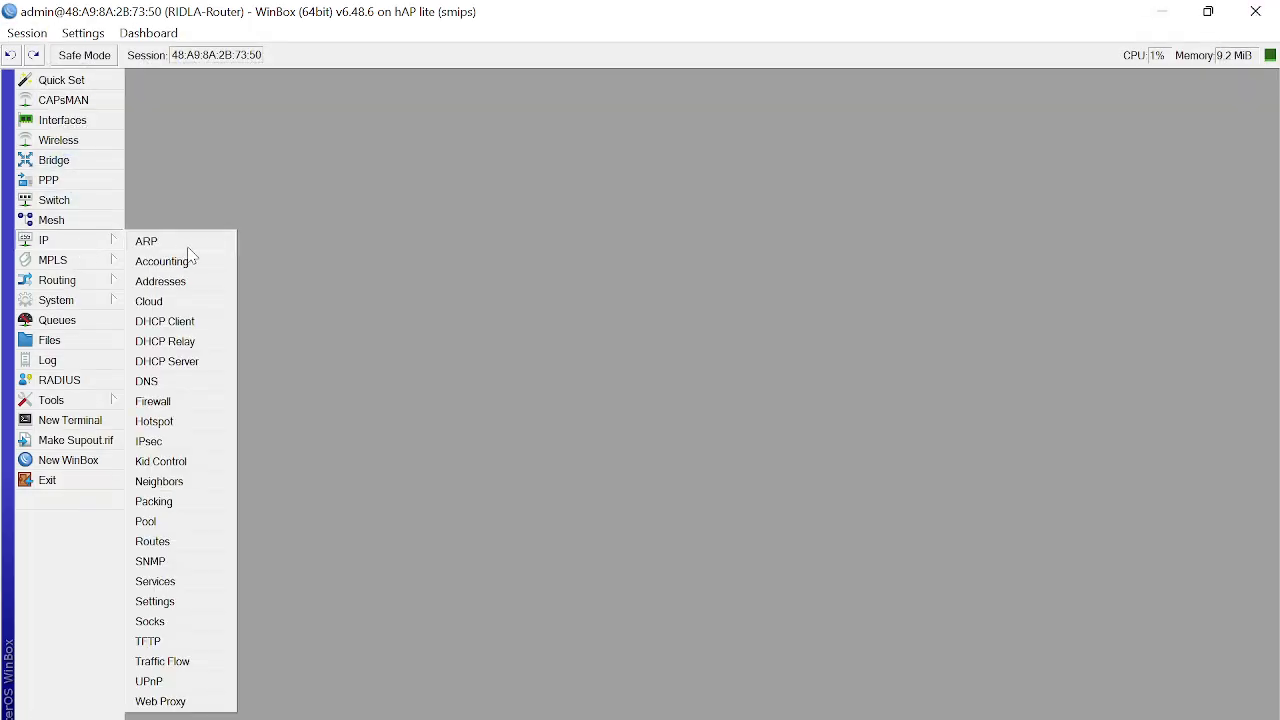
# Step: Start DHCP Setup on ether4-LAN, accepting address space 172.16.10.0/24 and gateway 172.16.10.1
pyautogui.click(220, 370)
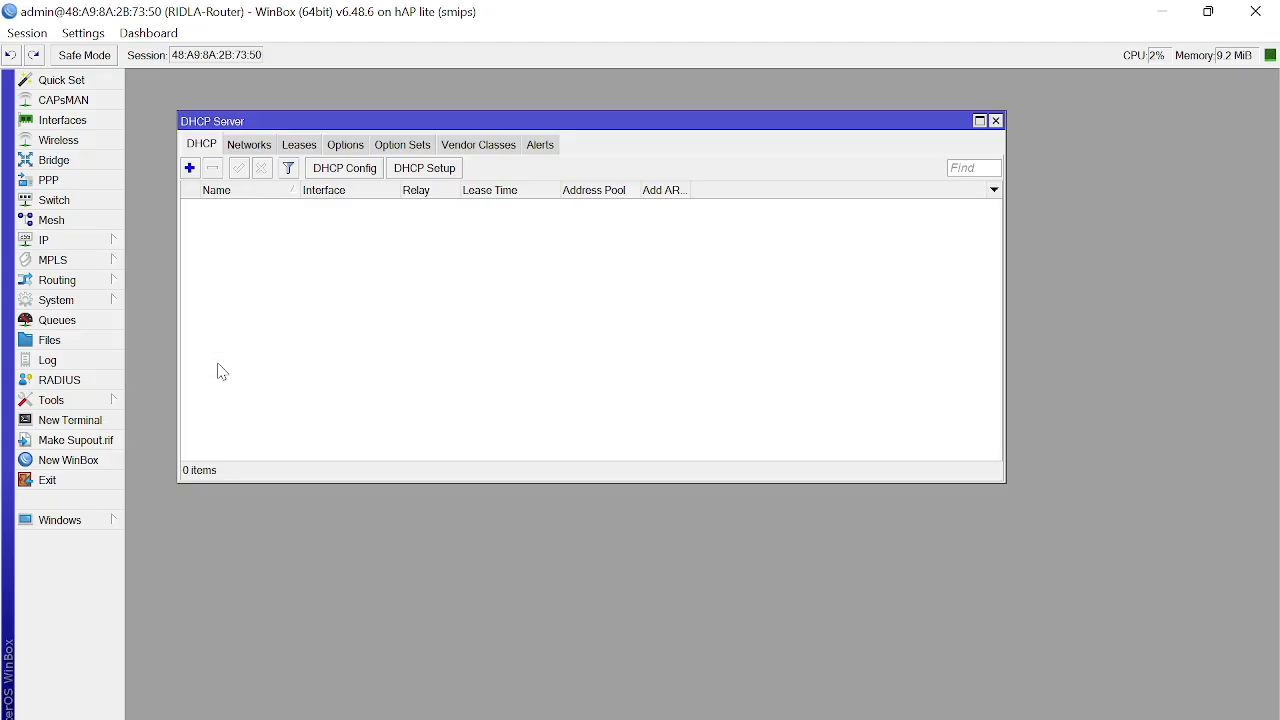
pyautogui.click(449, 170)
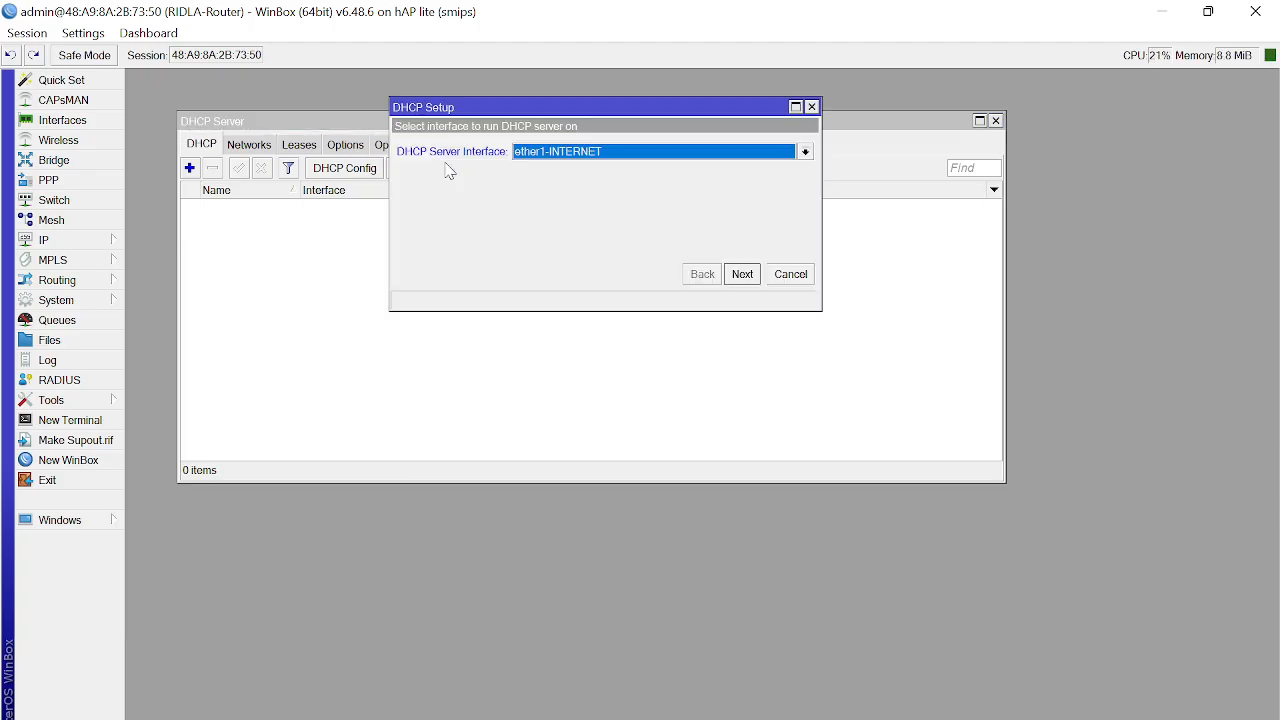
pyautogui.moveTo(453, 110); pyautogui.dragTo(192, 103)
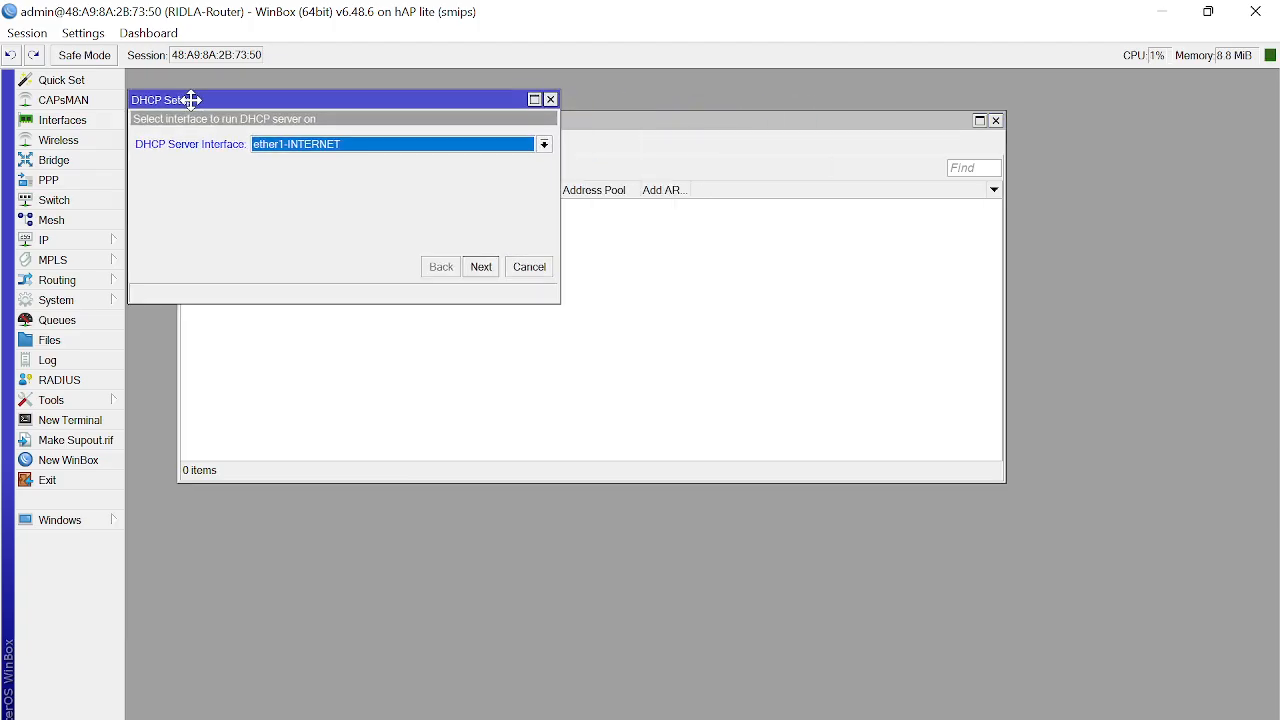
pyautogui.click(543, 145)
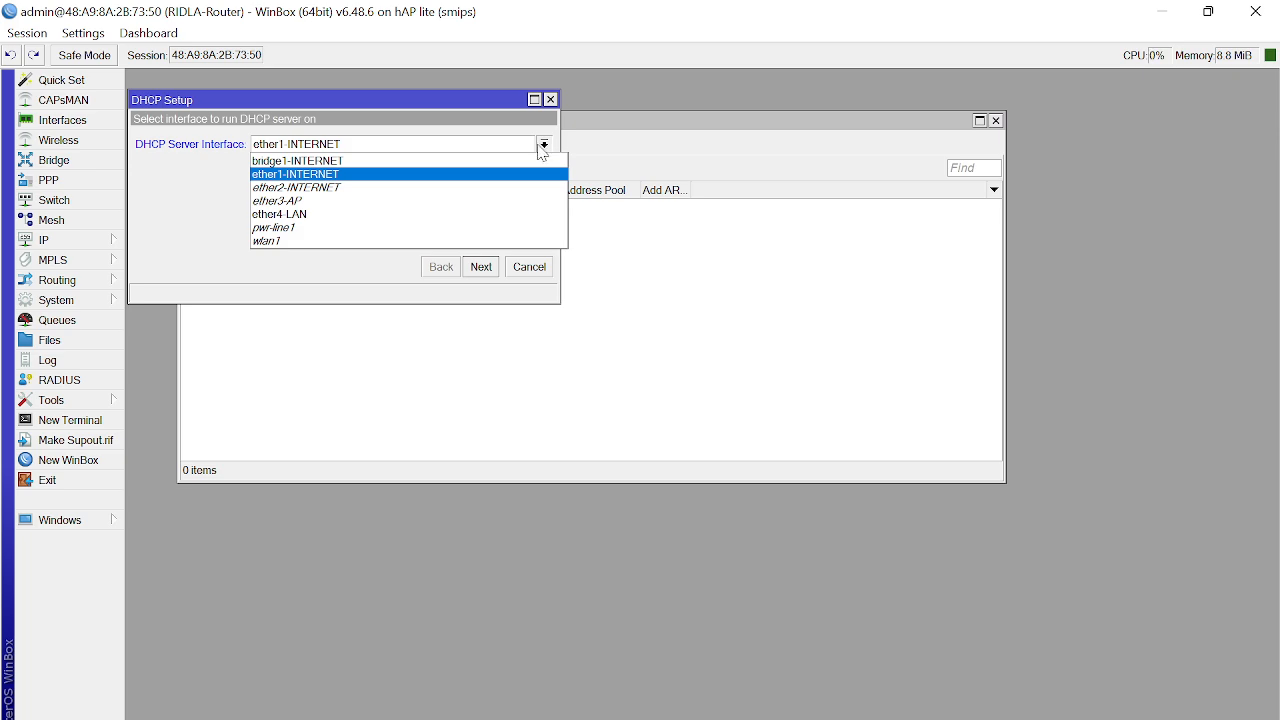
pyautogui.click(511, 214)
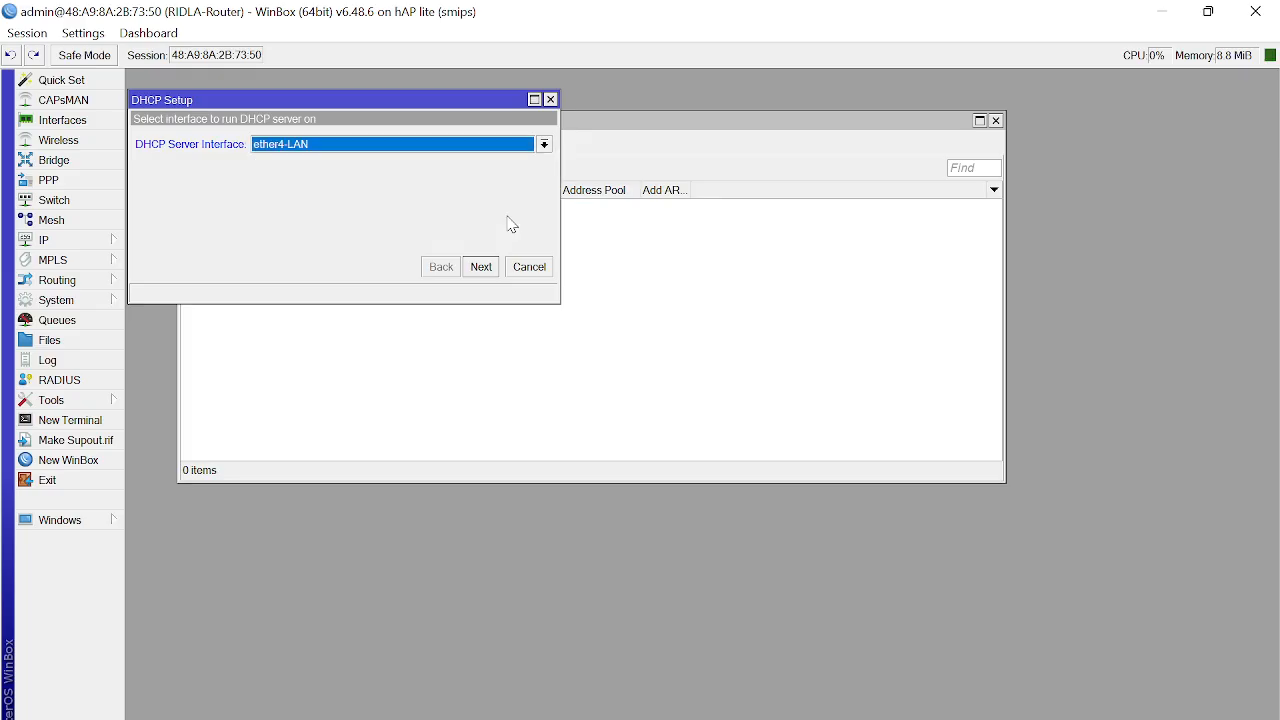
pyautogui.click(481, 267)
pyautogui.click(481, 267)
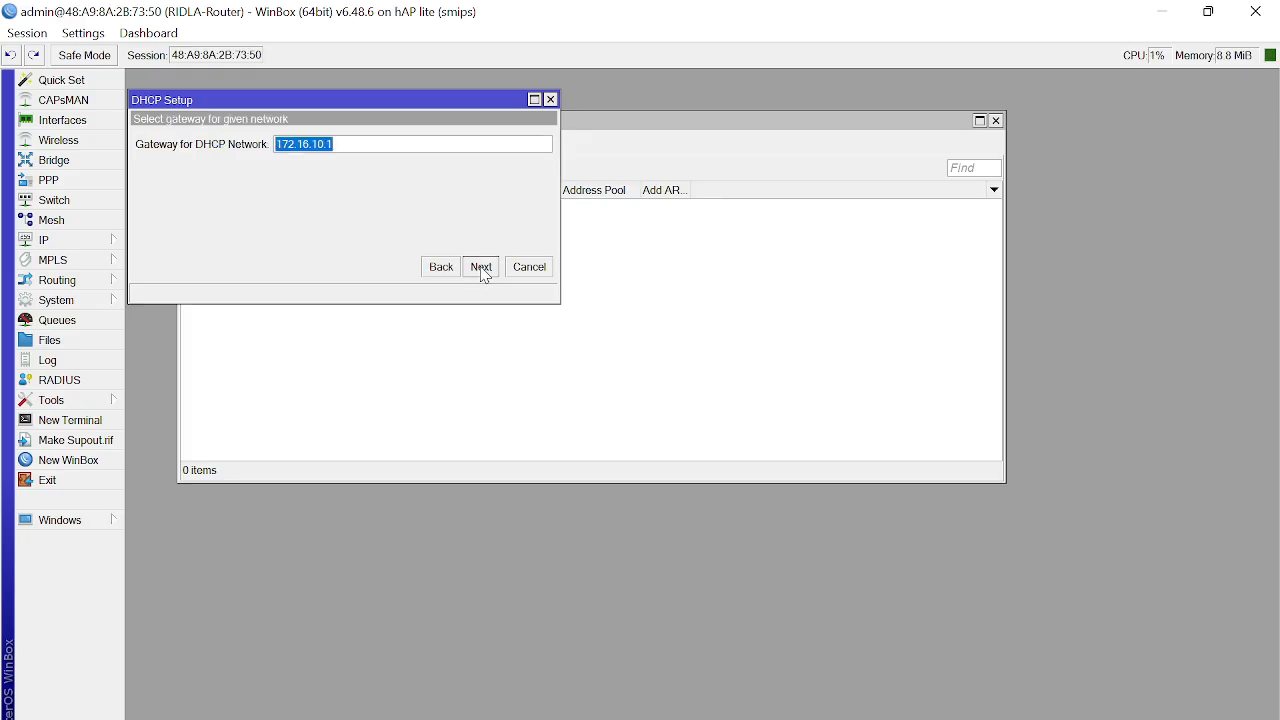
pyautogui.click(481, 267)
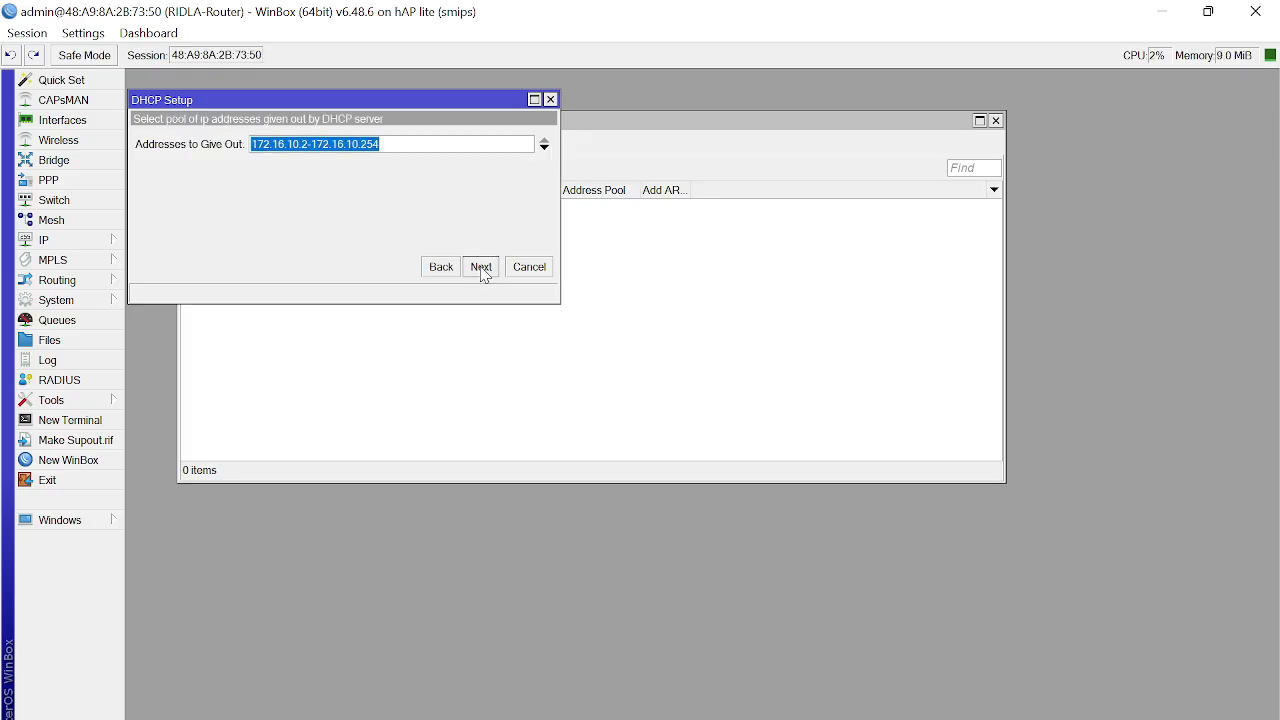
# Step: Change the address pool to 172.16.10.11-172.16.10.20
pyautogui.click(307, 145)
pyautogui.press('BackSpace')
pyautogui.write('11')
pyautogui.press('BackSpace')
pyautogui.press('BackSpace')
pyautogui.write('0')
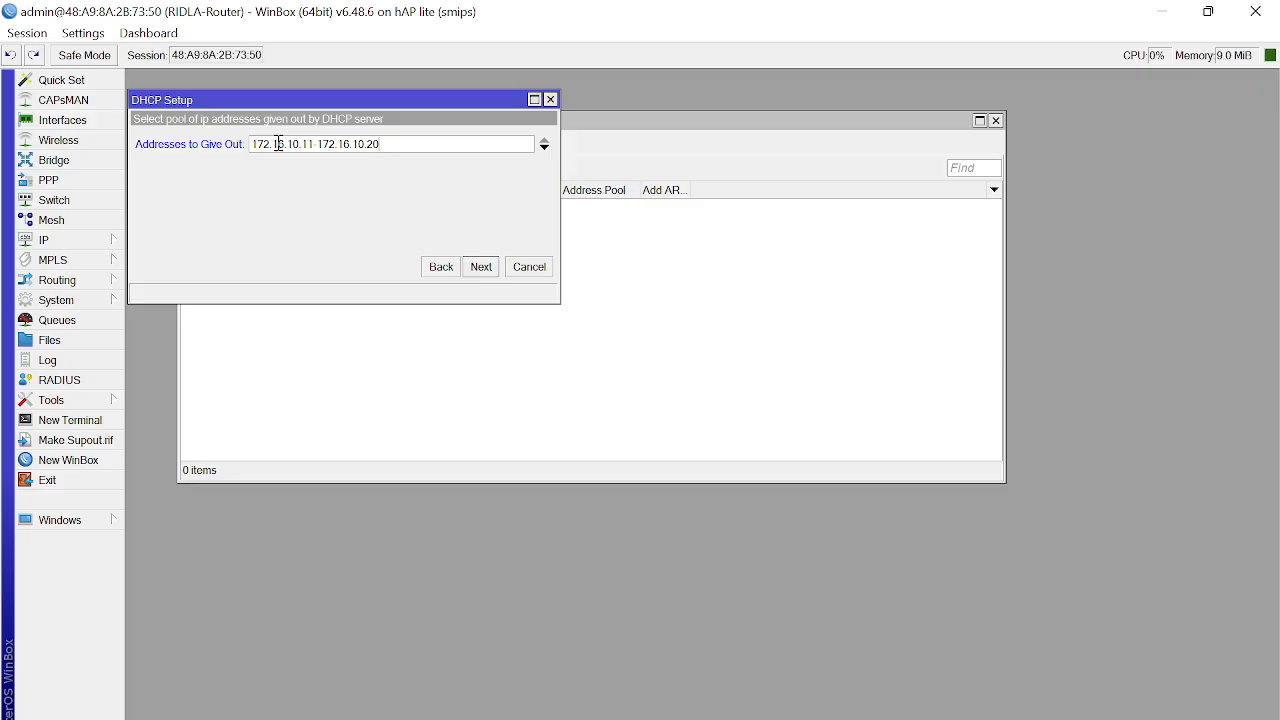
pyautogui.doubleClick(308, 145)
pyautogui.click(370, 146)
pyautogui.doubleClick(370, 146)
pyautogui.click(407, 146)
pyautogui.click(482, 268)
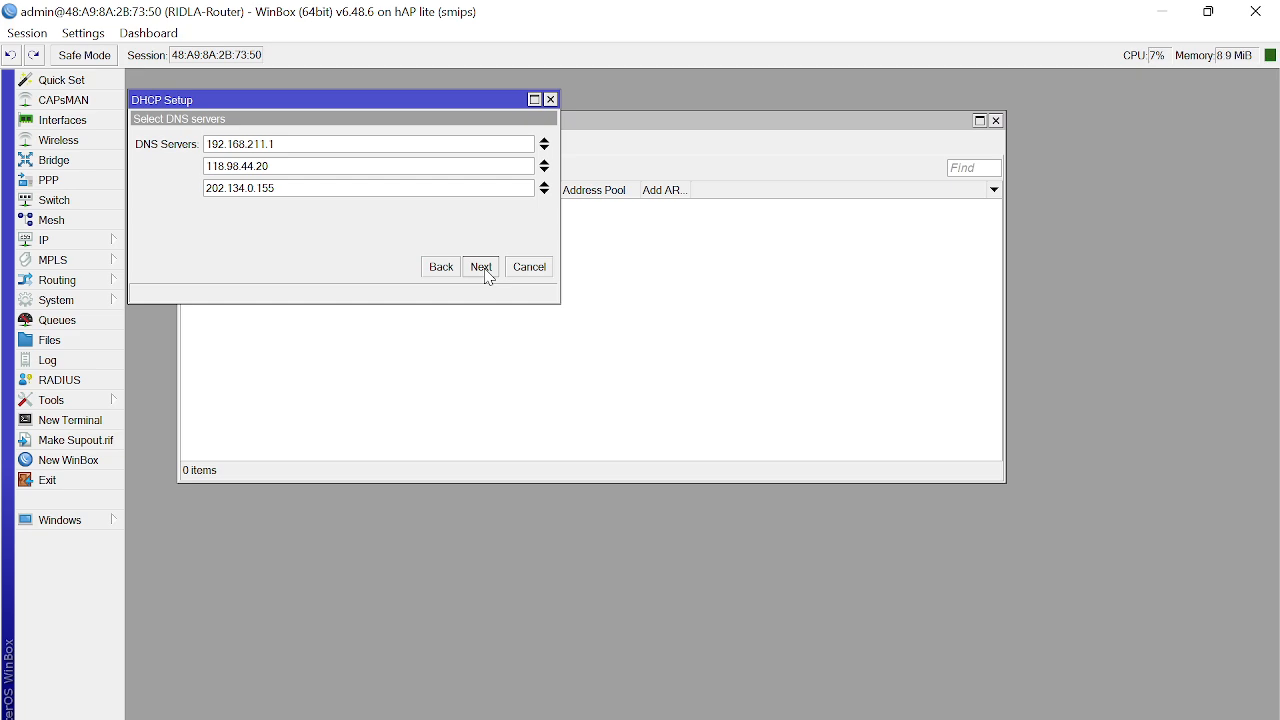
pyautogui.click(452, 270)
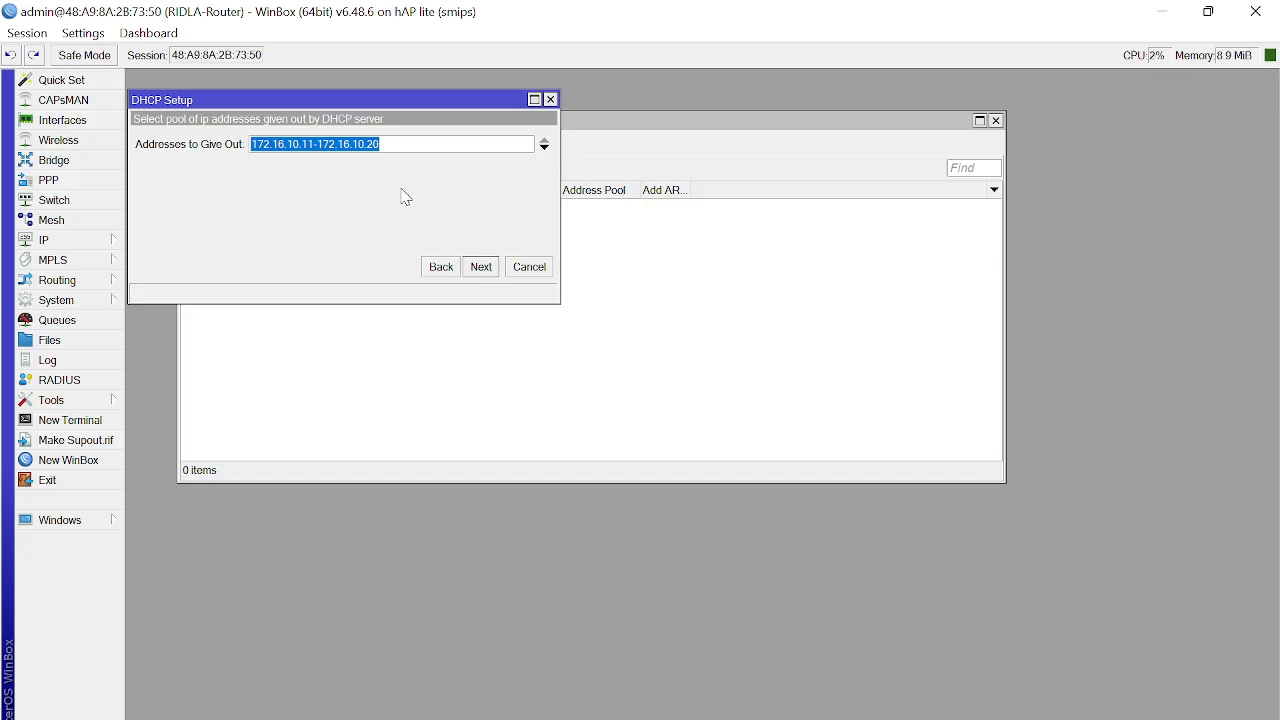
# Step: Accept the three DNS servers and 00:10:00 lease time, then dismiss the completion message
pyautogui.click(483, 268)
pyautogui.click(483, 268)
pyautogui.click(483, 268)
pyautogui.moveTo(652, 350); pyautogui.dragTo(311, 211)
pyautogui.click(372, 262)
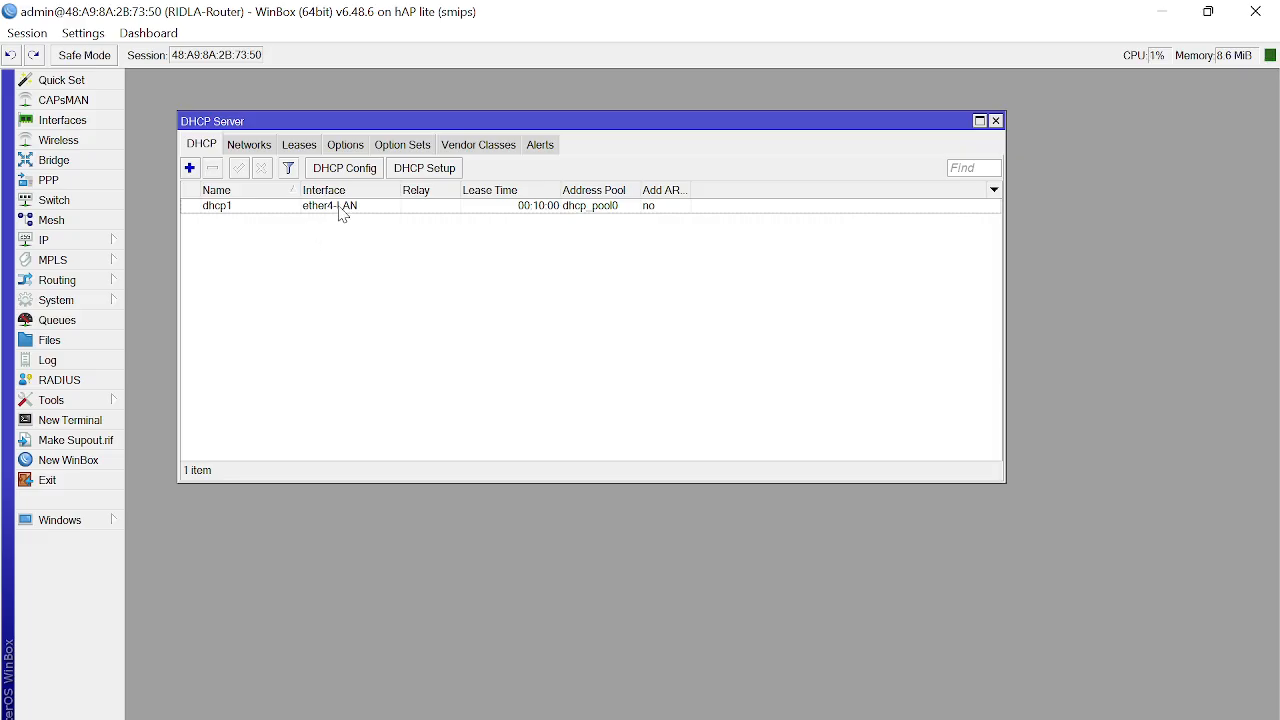
# Step: Run DHCP Setup again on ether3-AP, accepting the 10.10.10.0/24 address space and suggested gateway
pyautogui.click(427, 170)
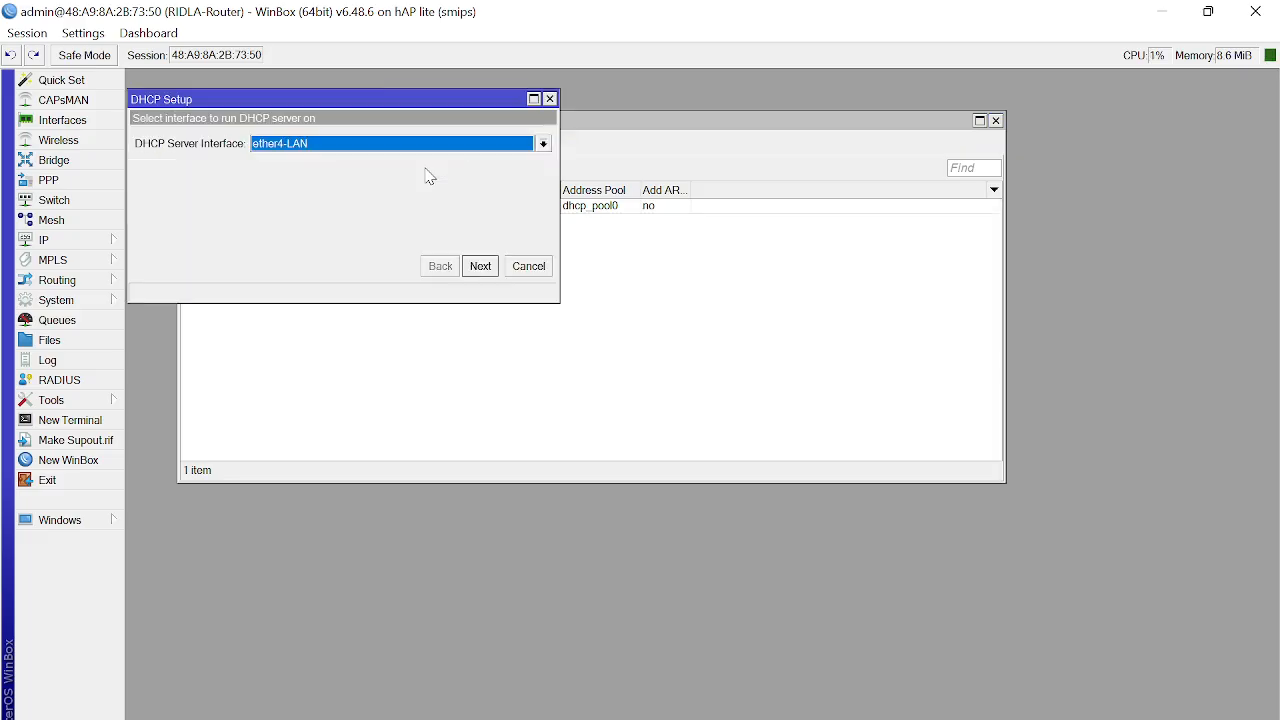
pyautogui.click(543, 144)
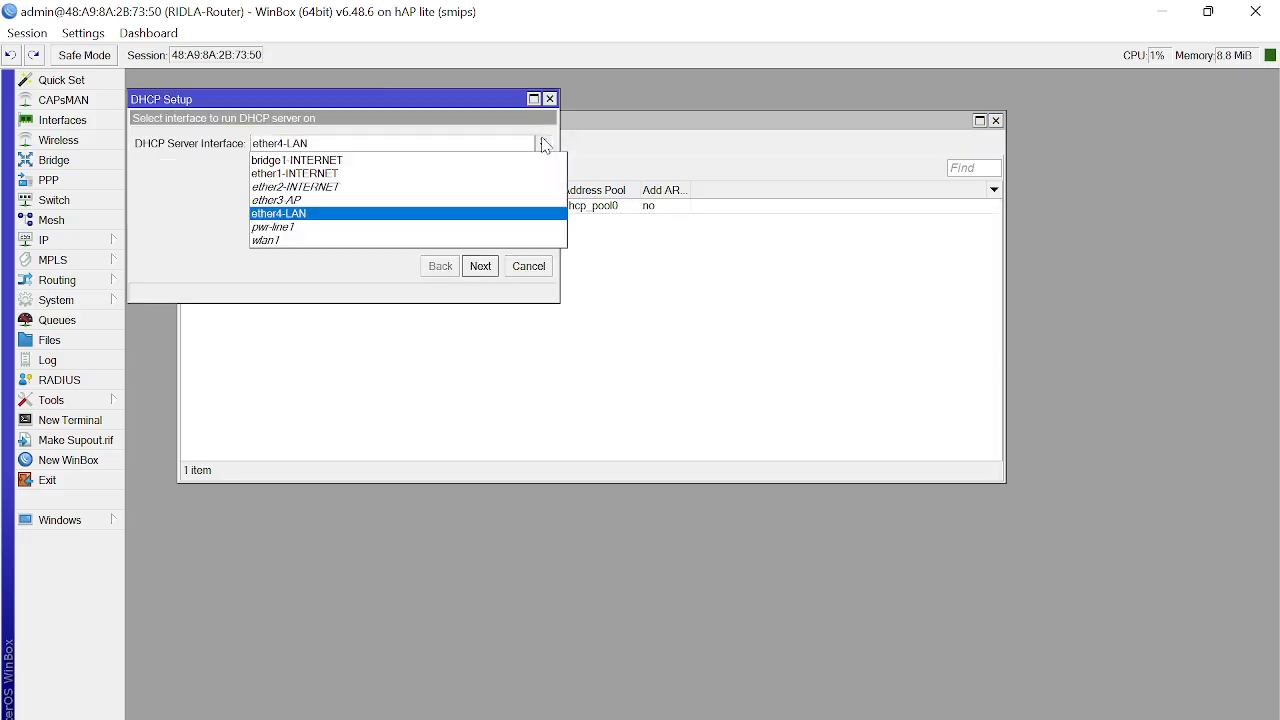
pyautogui.click(471, 201)
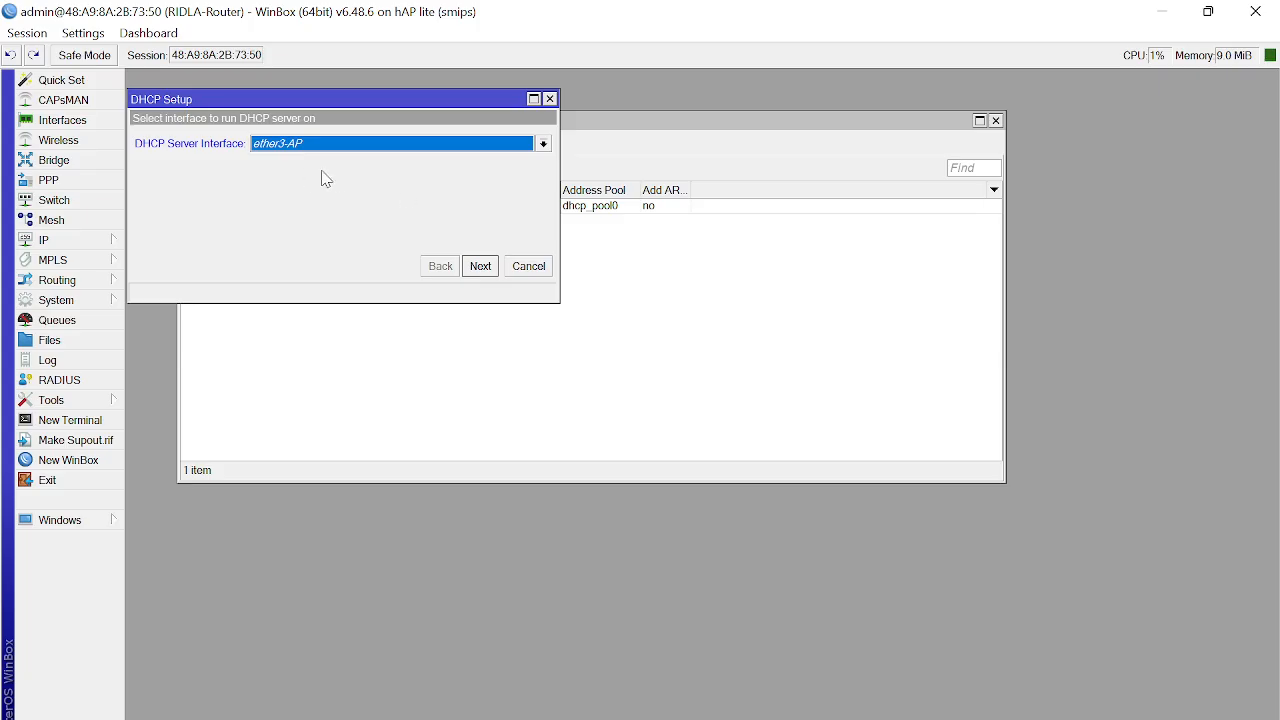
pyautogui.click(486, 272)
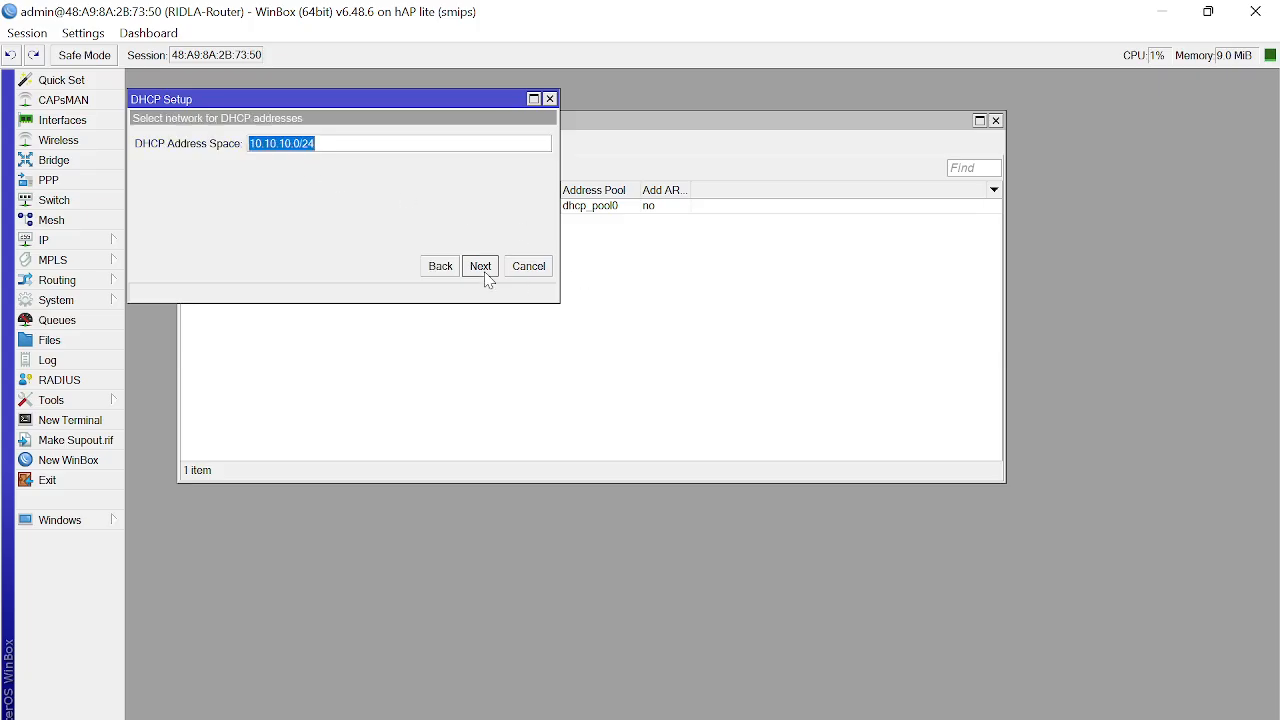
pyautogui.click(486, 272)
pyautogui.click(486, 272)
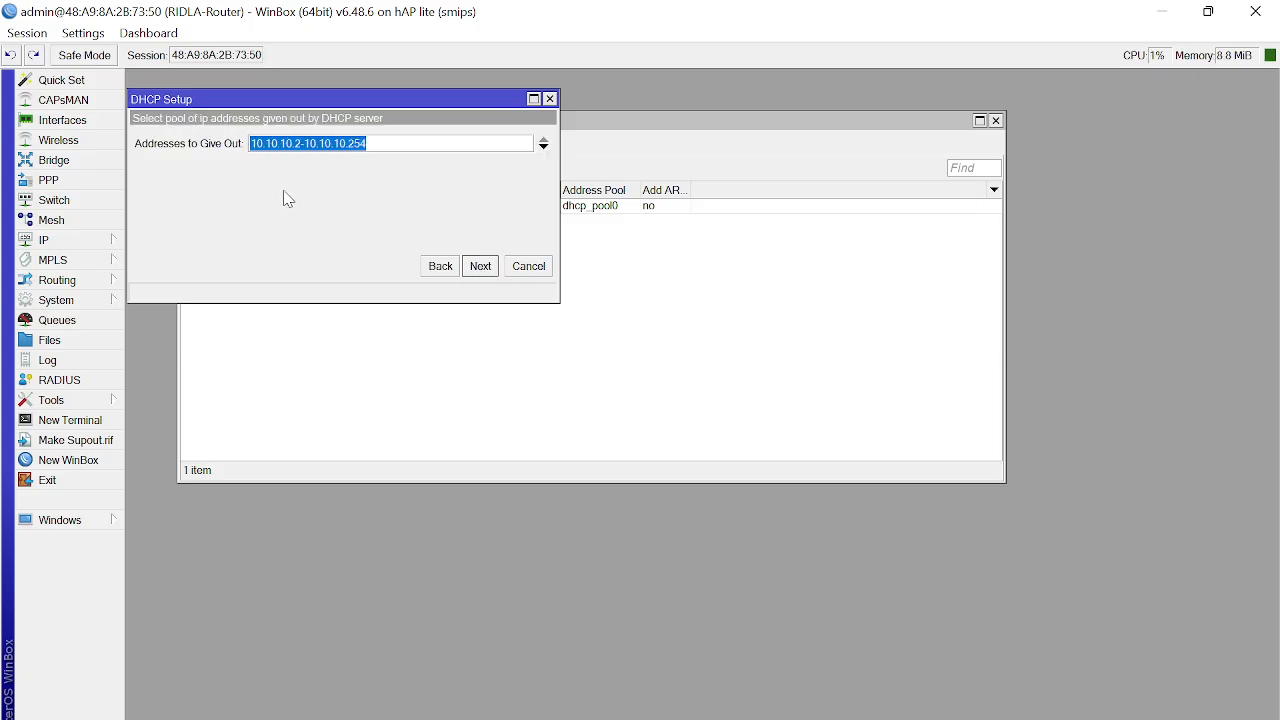
# Step: Set the address pool to 10.10.10.11-10.10.10.30
pyautogui.click(338, 147)
pyautogui.press('BackSpace')
pyautogui.write('11')
pyautogui.press('BackSpace')
pyautogui.press('BackSpace')
pyautogui.press('BackSpace')
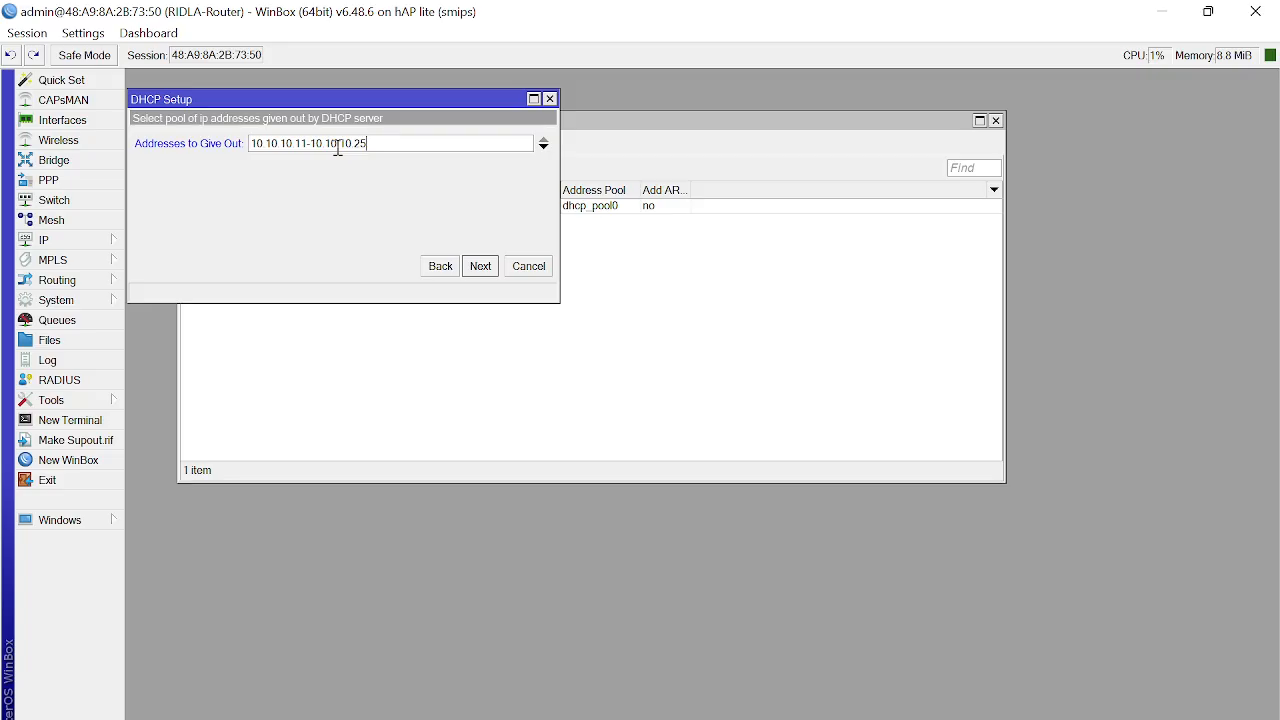
pyautogui.write('30')
pyautogui.click(487, 272)
# Step: Accept the suggested DNS servers and 00:10:00 lease, finish, and review dhcp1 and dhcp2
pyautogui.click(481, 266)
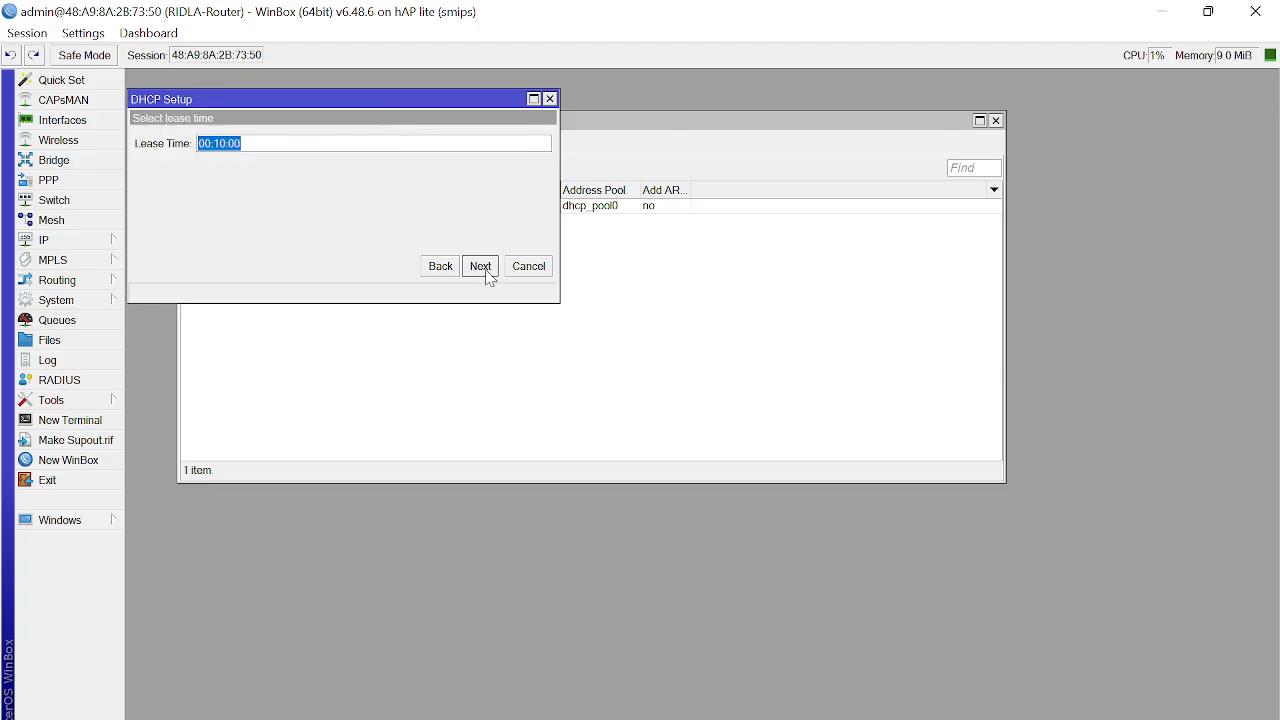
pyautogui.click(481, 266)
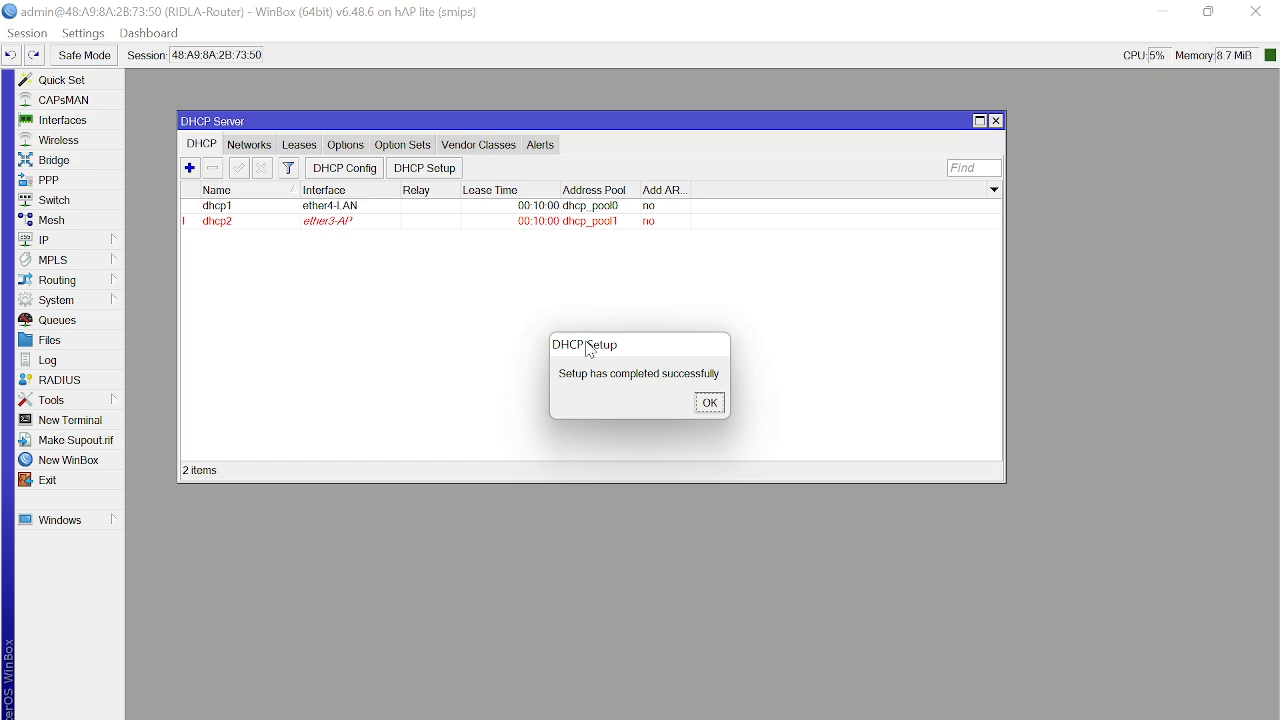
pyautogui.moveTo(587, 342); pyautogui.dragTo(318, 259)
pyautogui.click(430, 326)
pyautogui.click(242, 224)
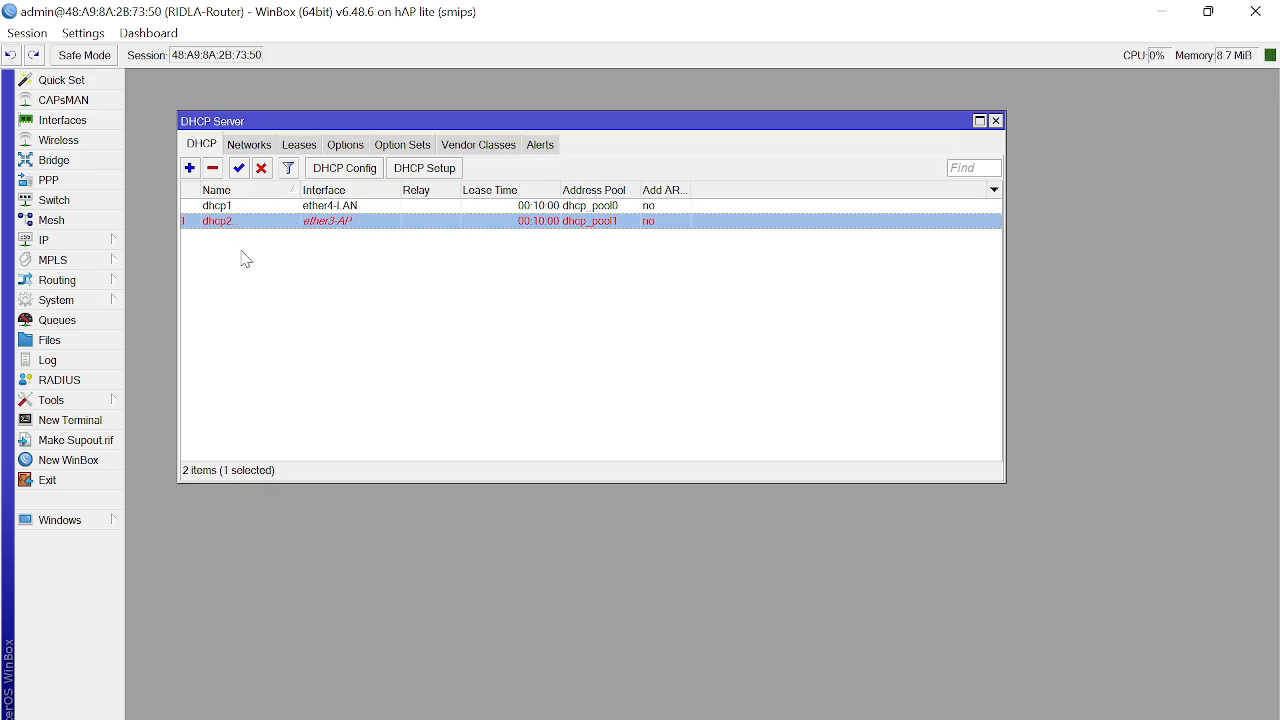
pyautogui.click(310, 214)
pyautogui.click(314, 222)
# Step: Close the DHCP Server list and review the router's three IP addresses, including 192.168.211.152/24
pyautogui.click(996, 121)
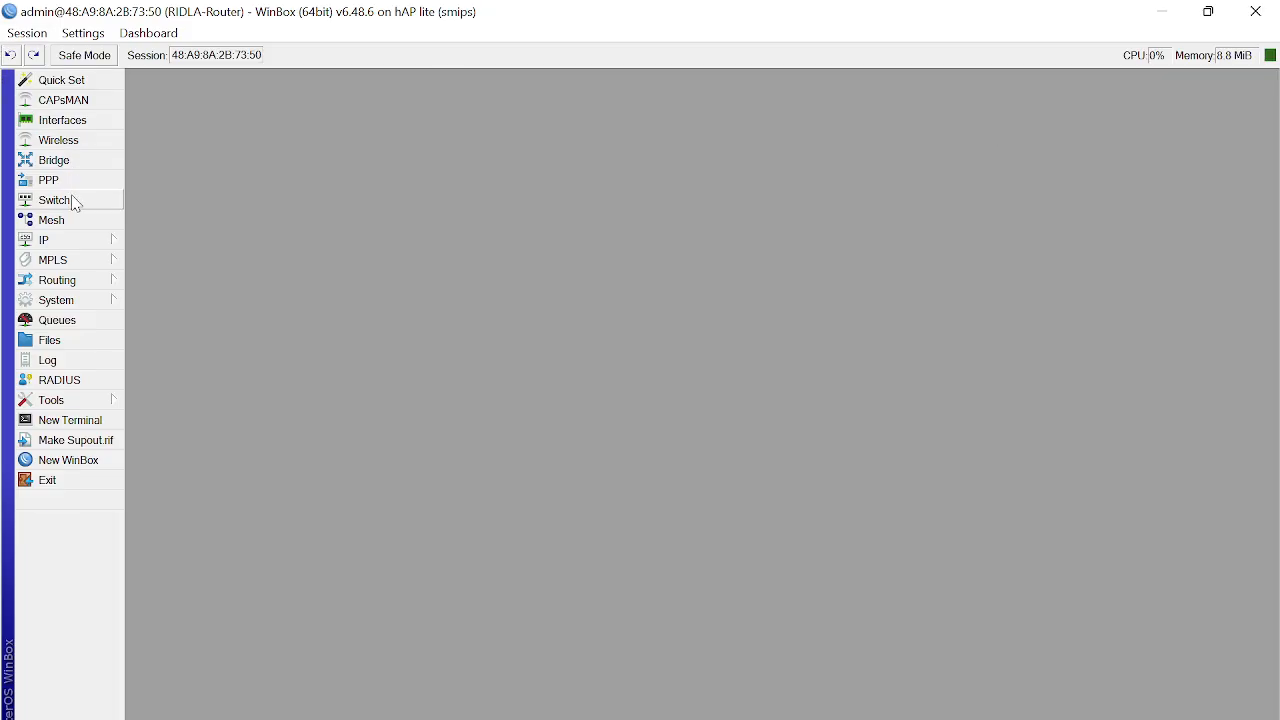
pyautogui.click(71, 240)
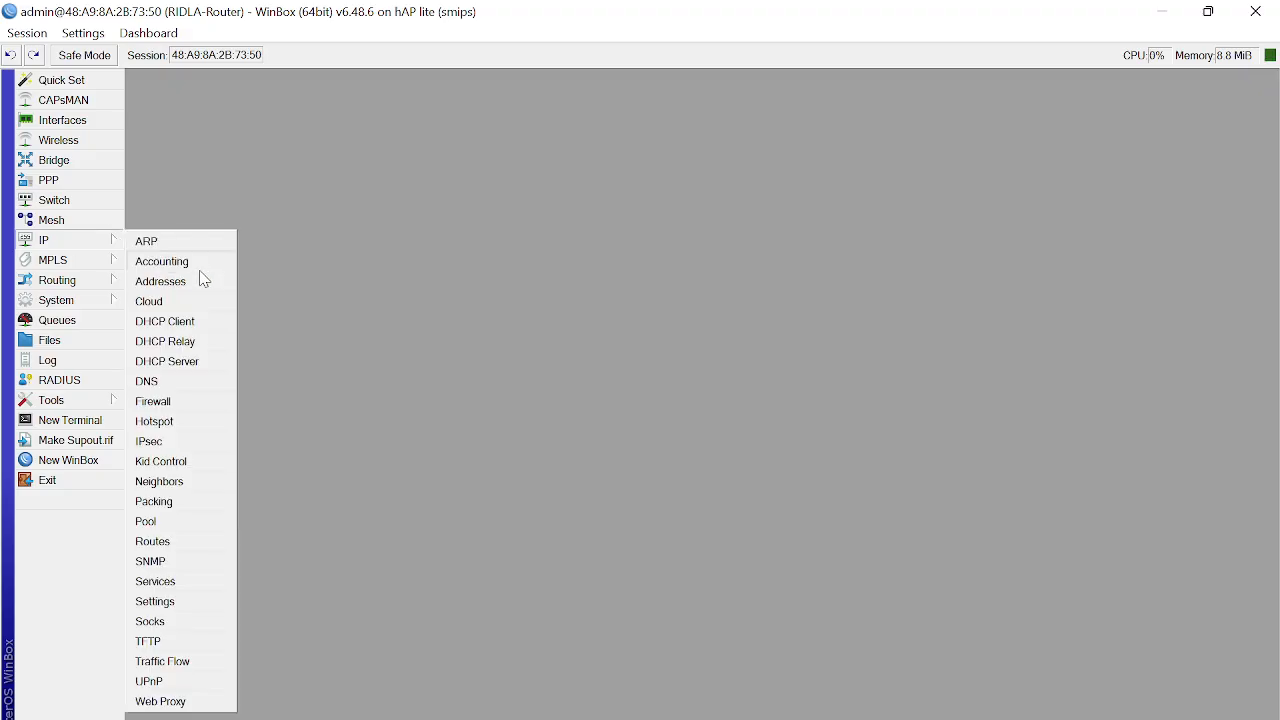
pyautogui.click(205, 280)
pyautogui.click(199, 169)
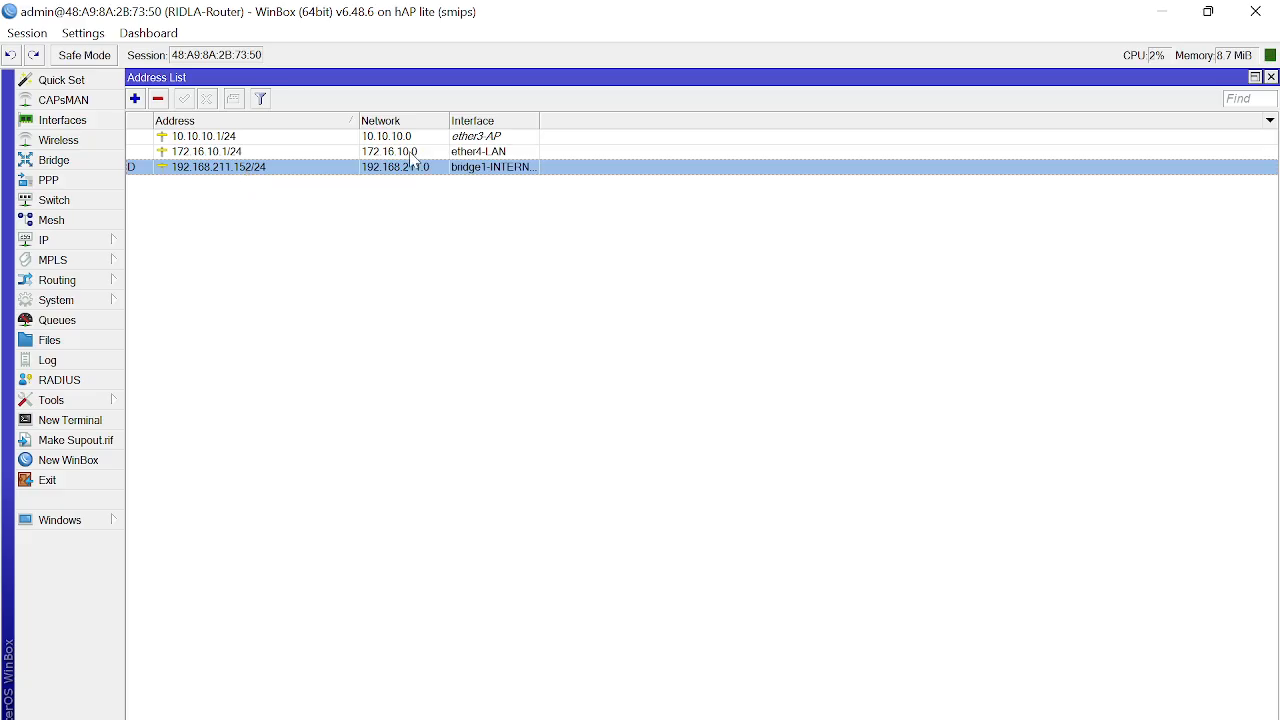
pyautogui.click(1271, 77)
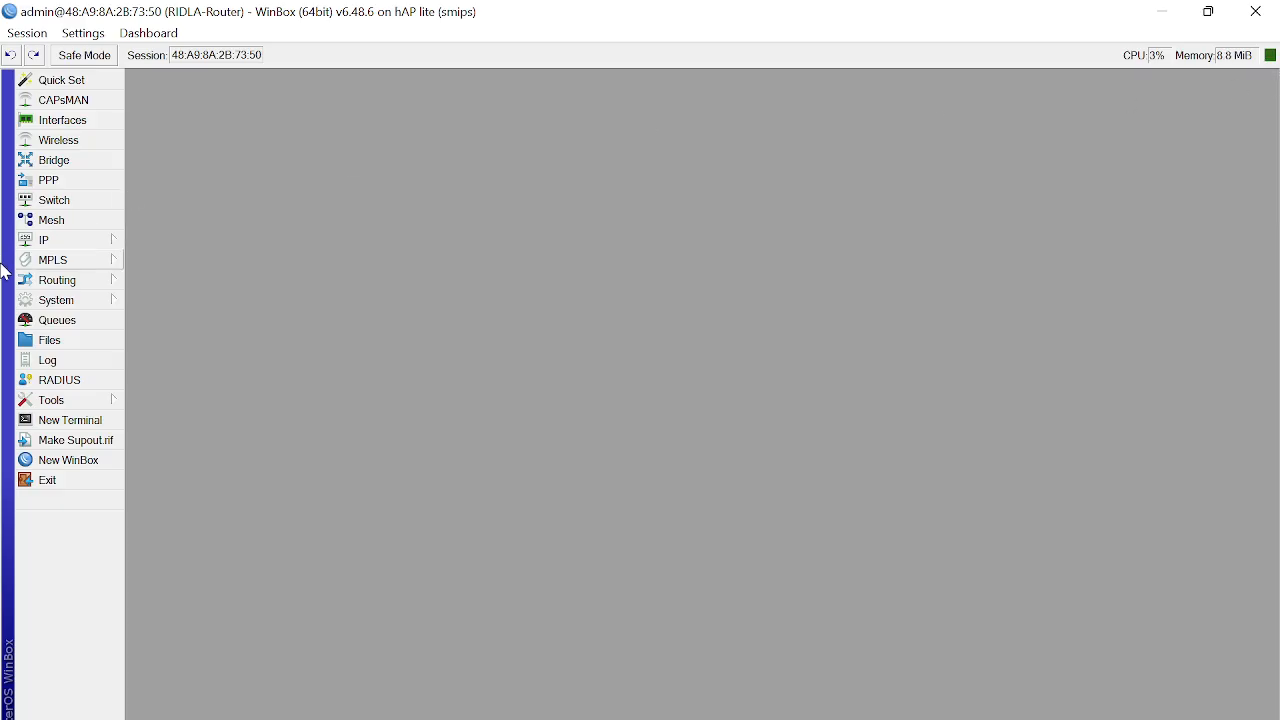
# Step: Add a new srcnat NAT rule matching traffic leaving through out-interface bridge1-INTERNET
pyautogui.click(97, 247)
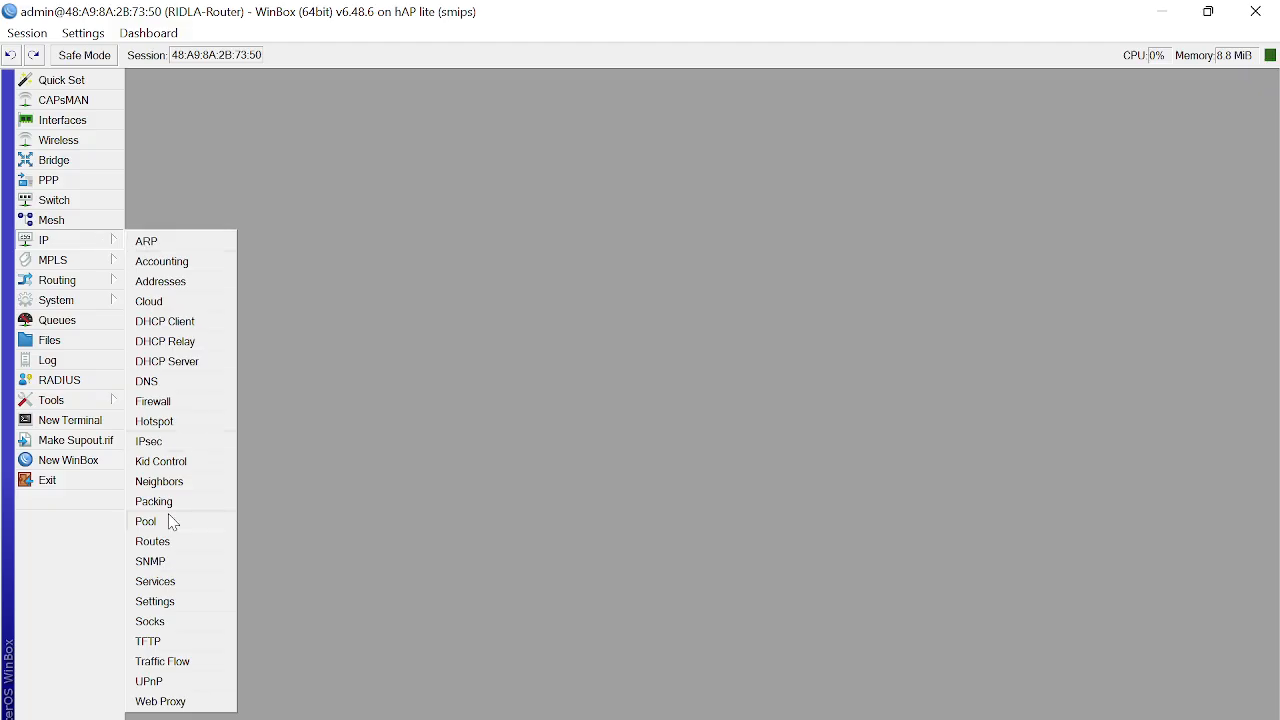
pyautogui.click(183, 408)
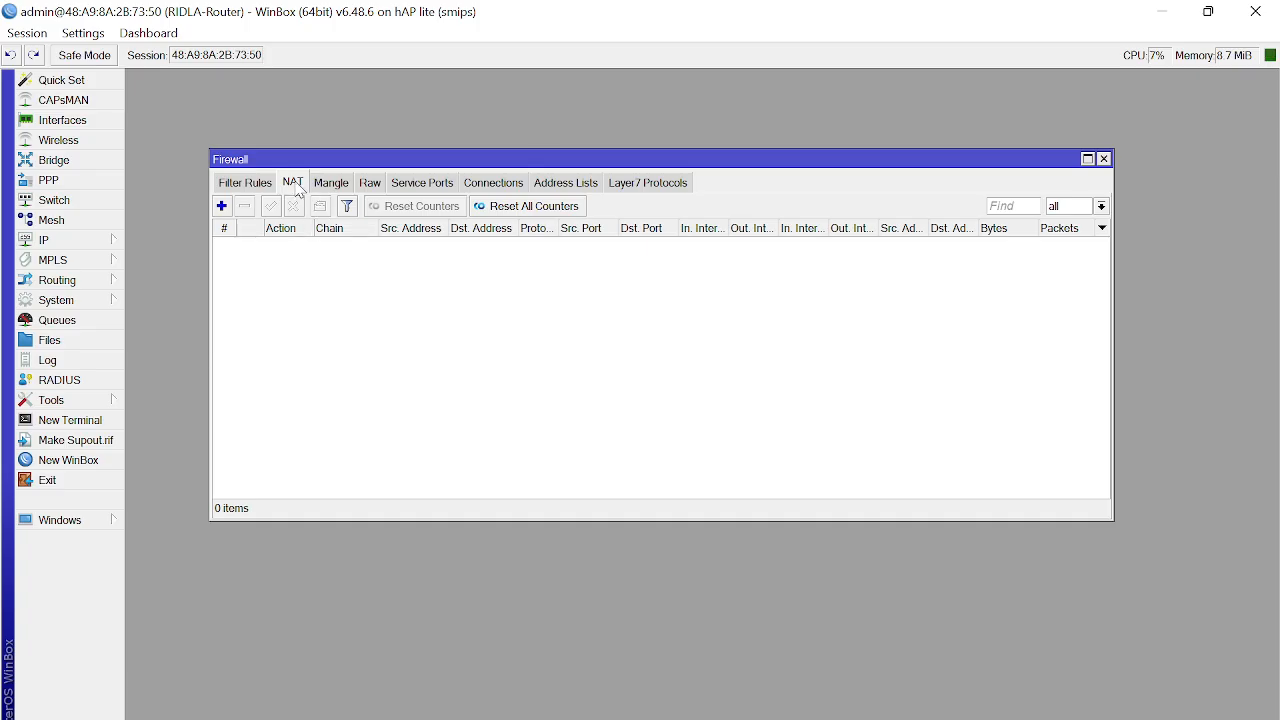
pyautogui.click(222, 206)
pyautogui.moveTo(647, 189); pyautogui.dragTo(386, 270)
pyautogui.click(279, 292)
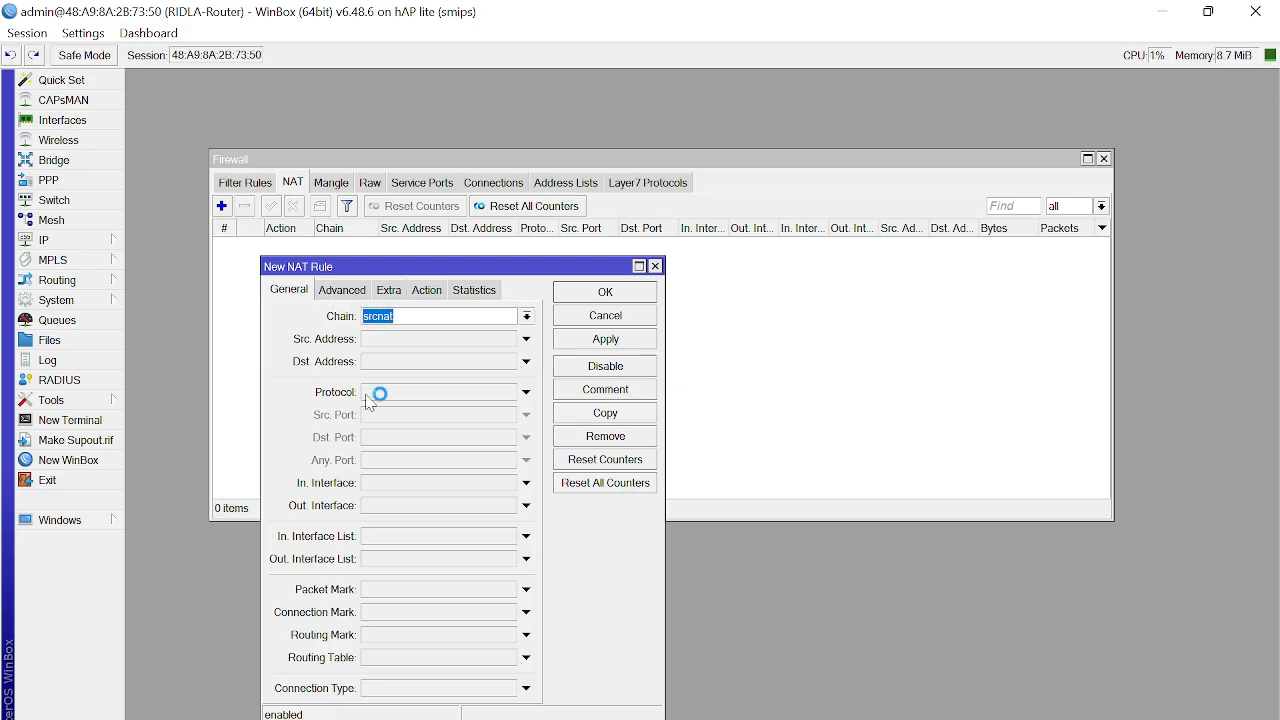
pyautogui.click(400, 508)
pyautogui.click(510, 506)
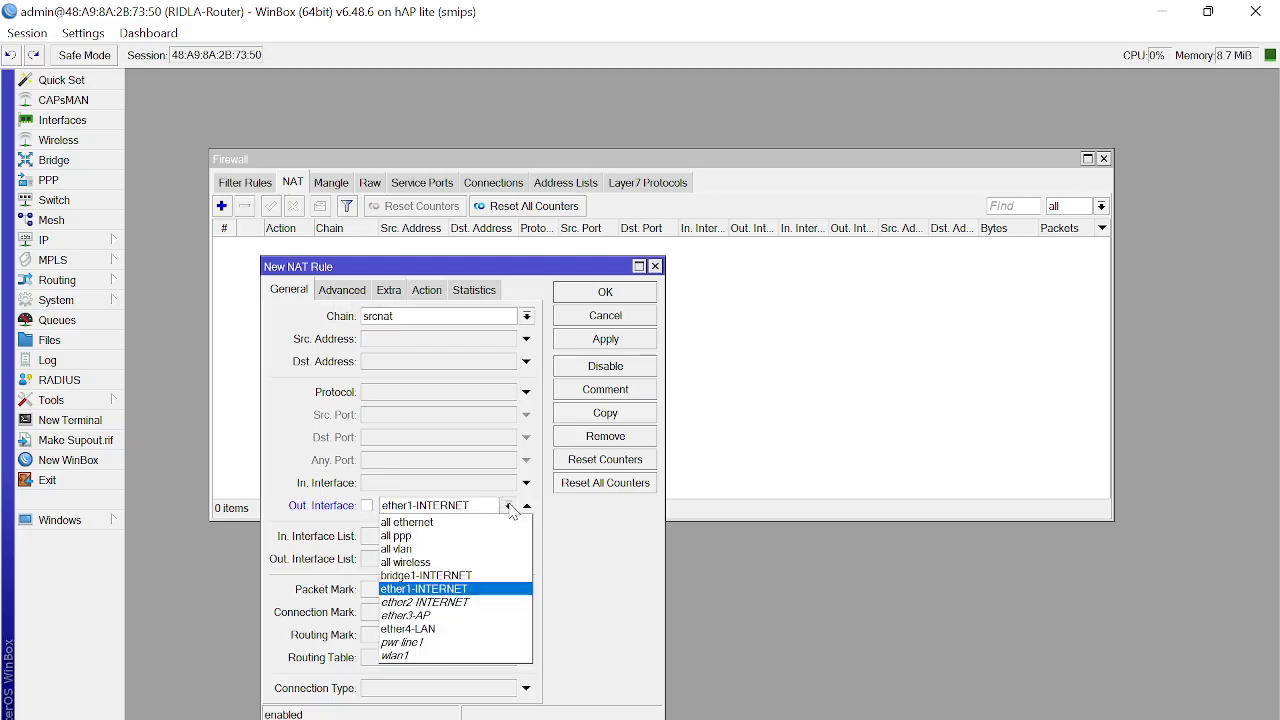
pyautogui.click(453, 577)
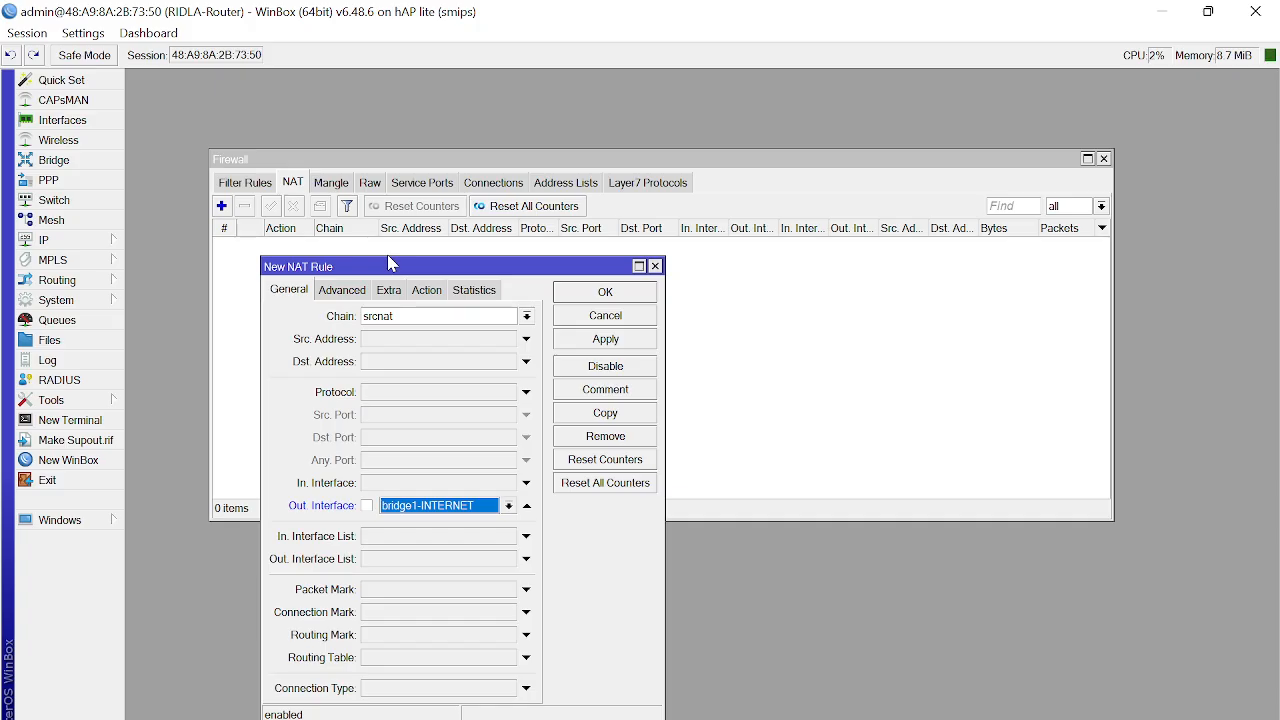
# Step: Set the NAT rule's action to masquerade and save it
pyautogui.click(437, 298)
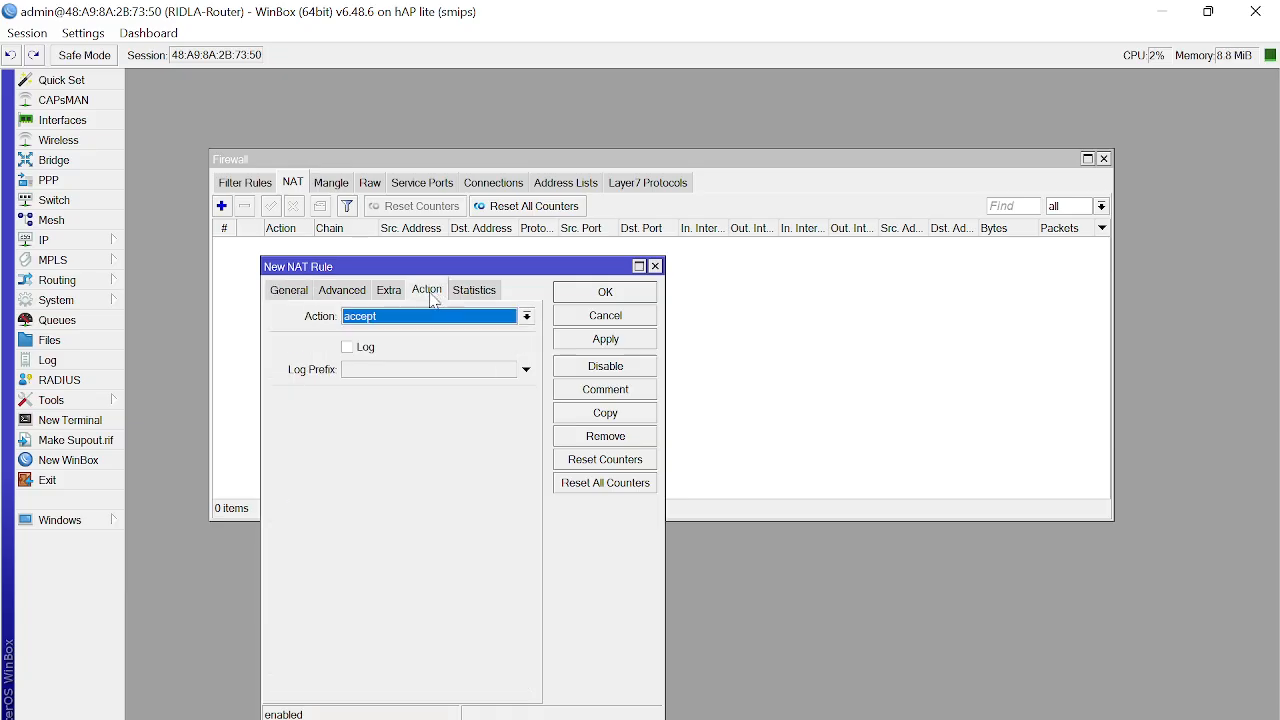
pyautogui.click(426, 317)
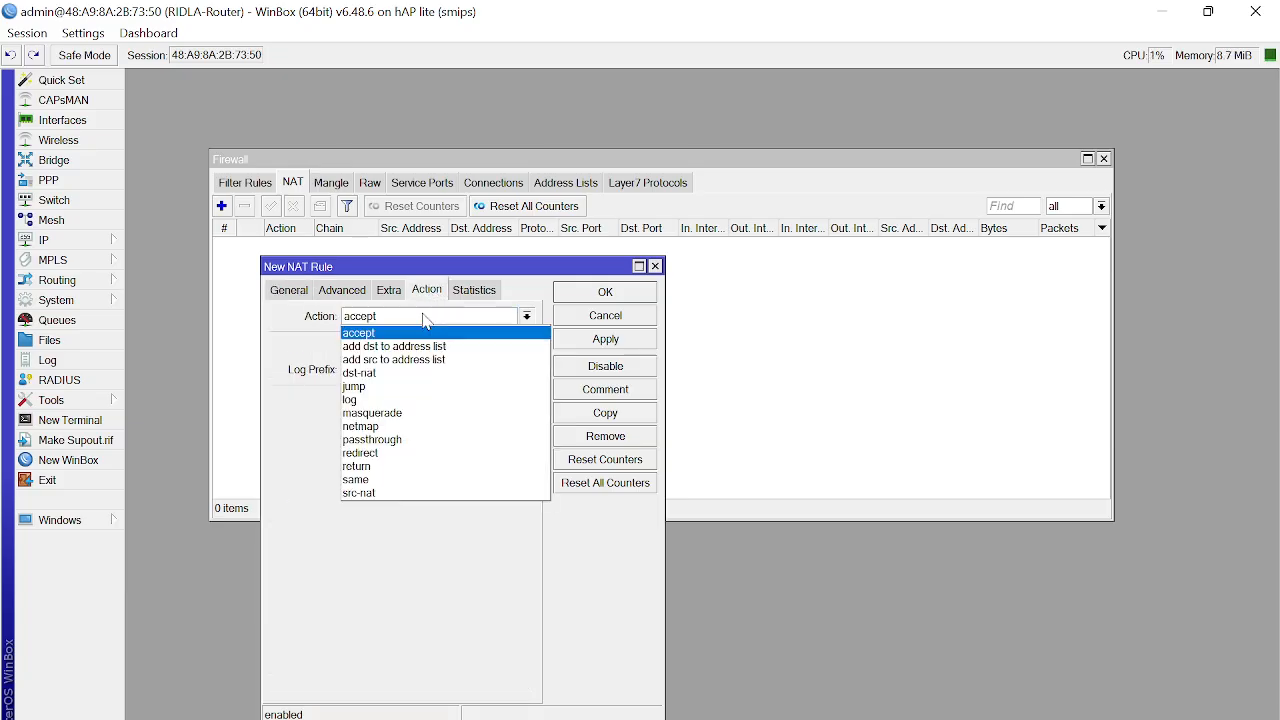
pyautogui.click(425, 413)
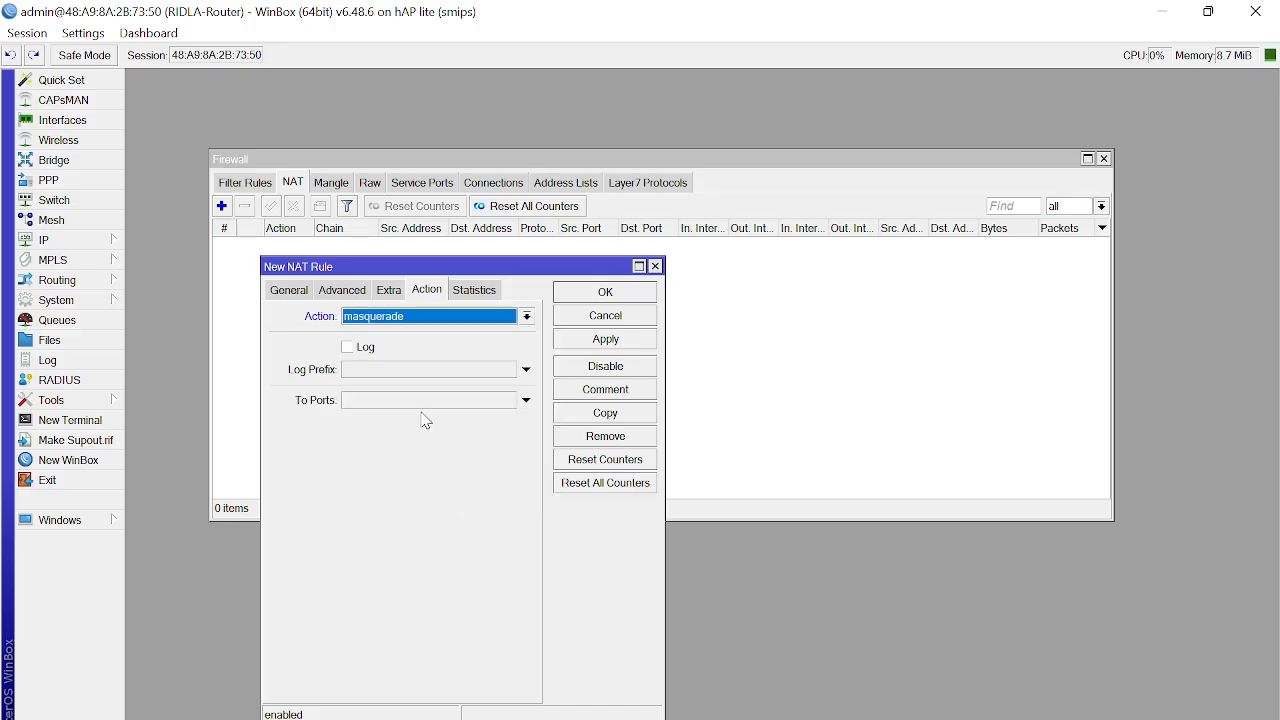
pyautogui.click(576, 294)
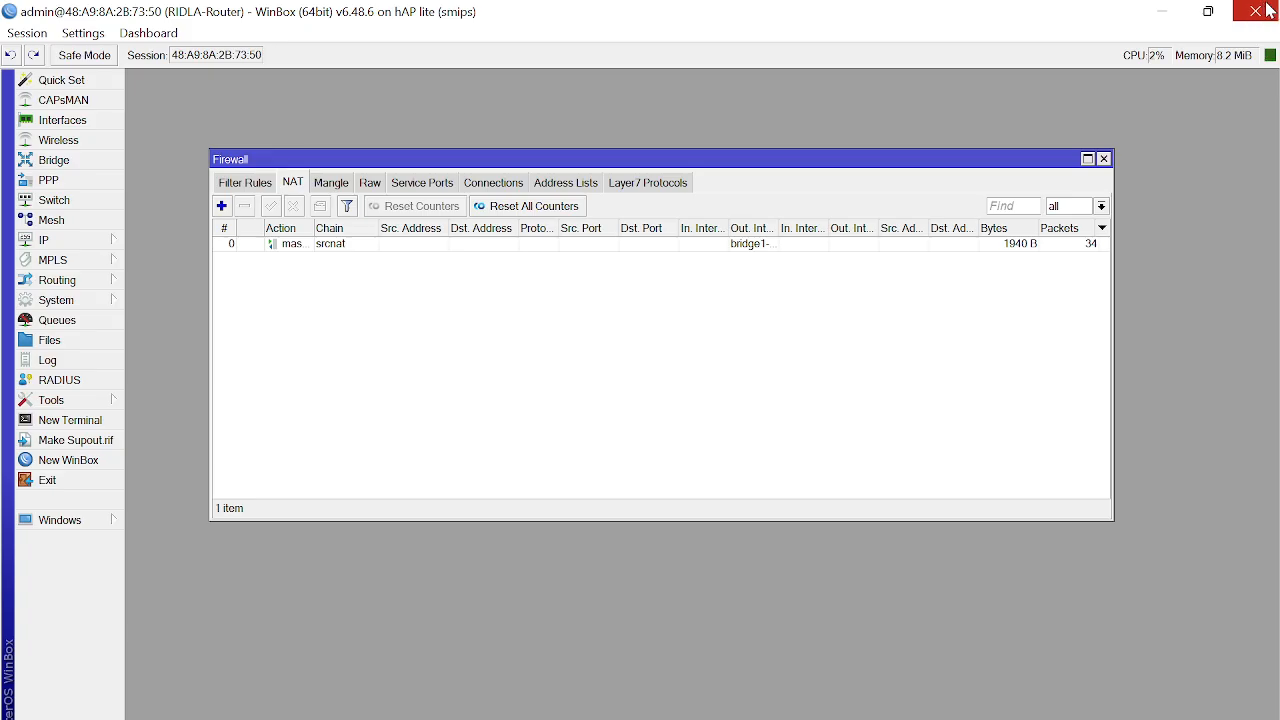
# Step: Close WinBox and open Windows Network Connections with ncpa.cpl
pyautogui.click(1267, 11)
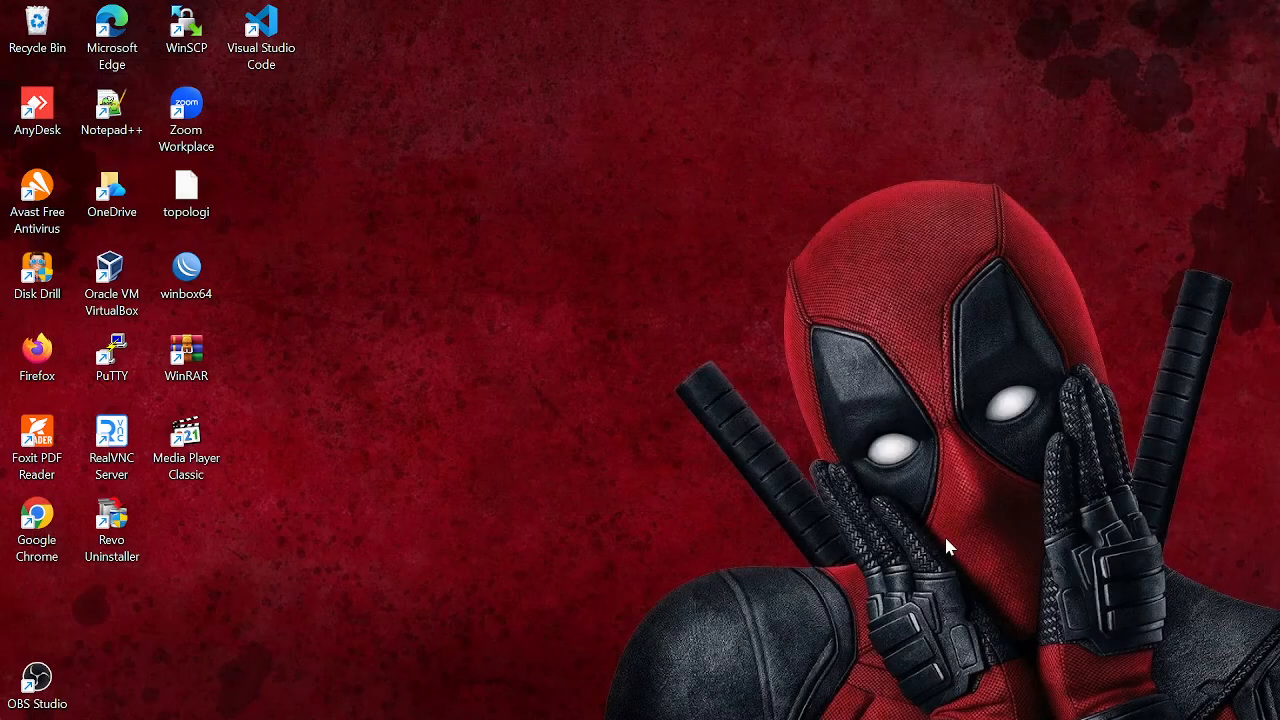
pyautogui.press('super+r')
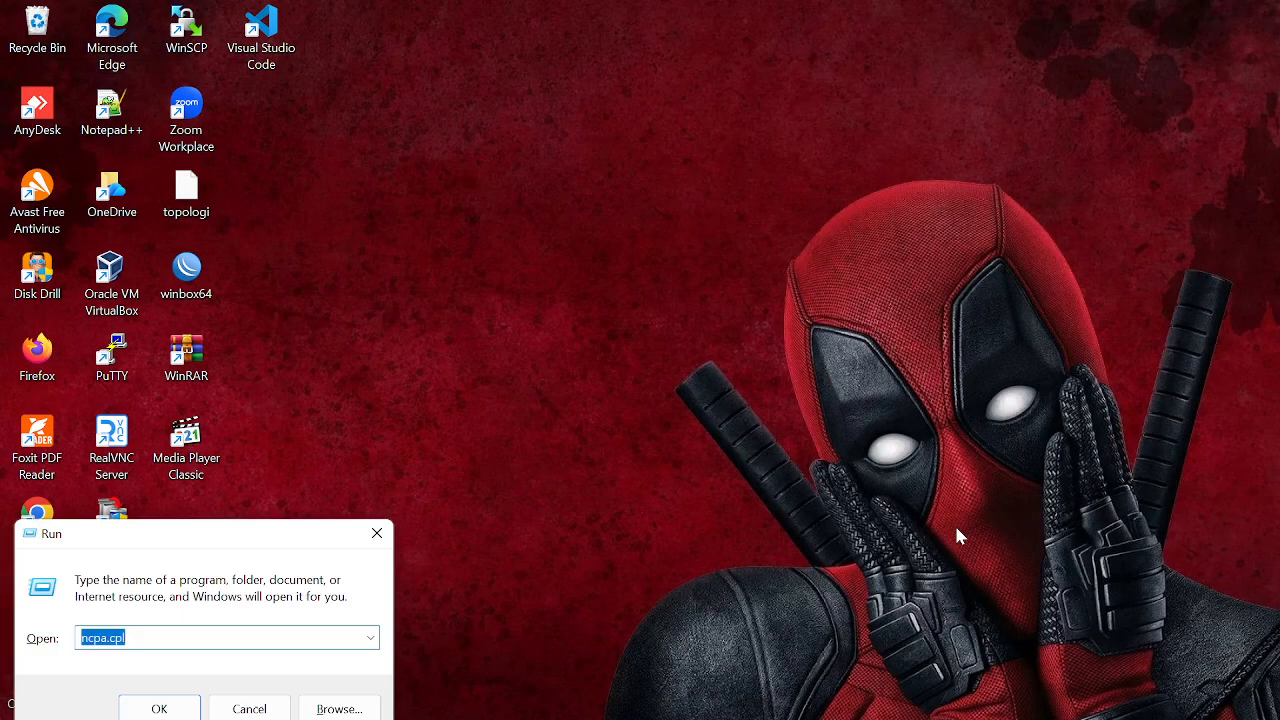
pyautogui.press('Return')
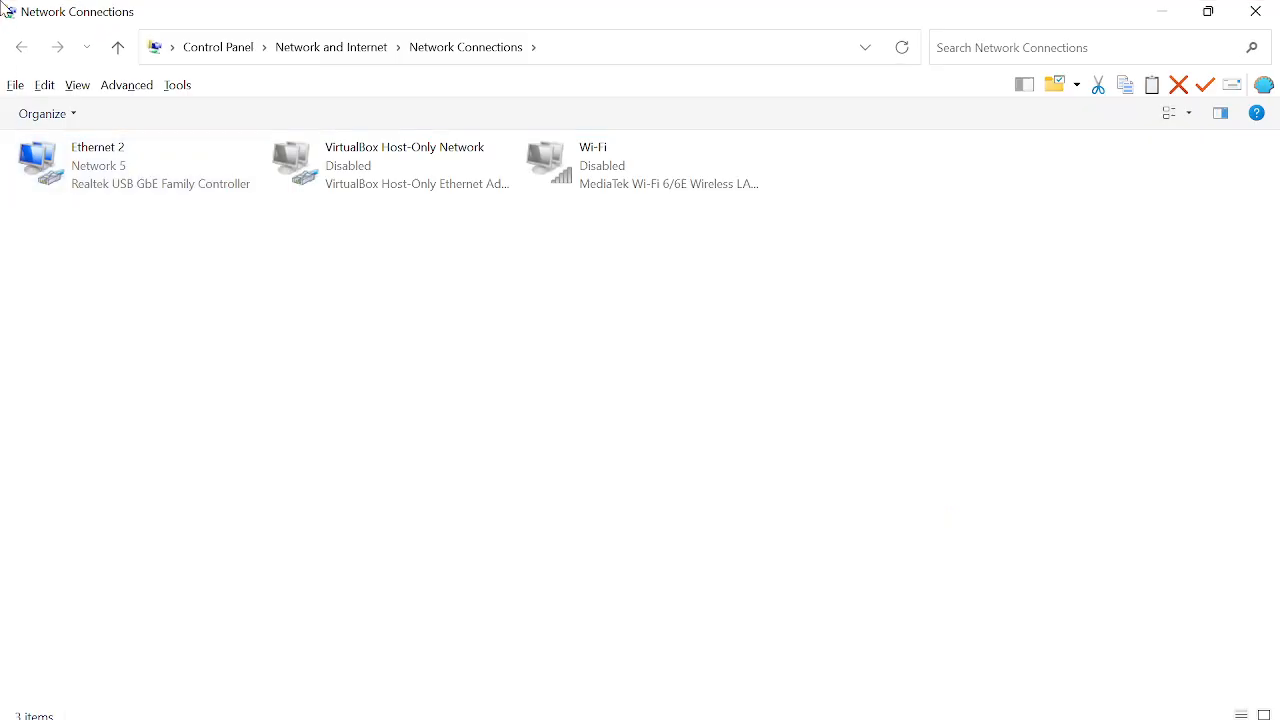
# Step: Confirm Ethernet 2 has IPv4 172.16.10.20 from gateway 172.16.10.1, then close the status dialogs
pyautogui.rightClick(141, 166)
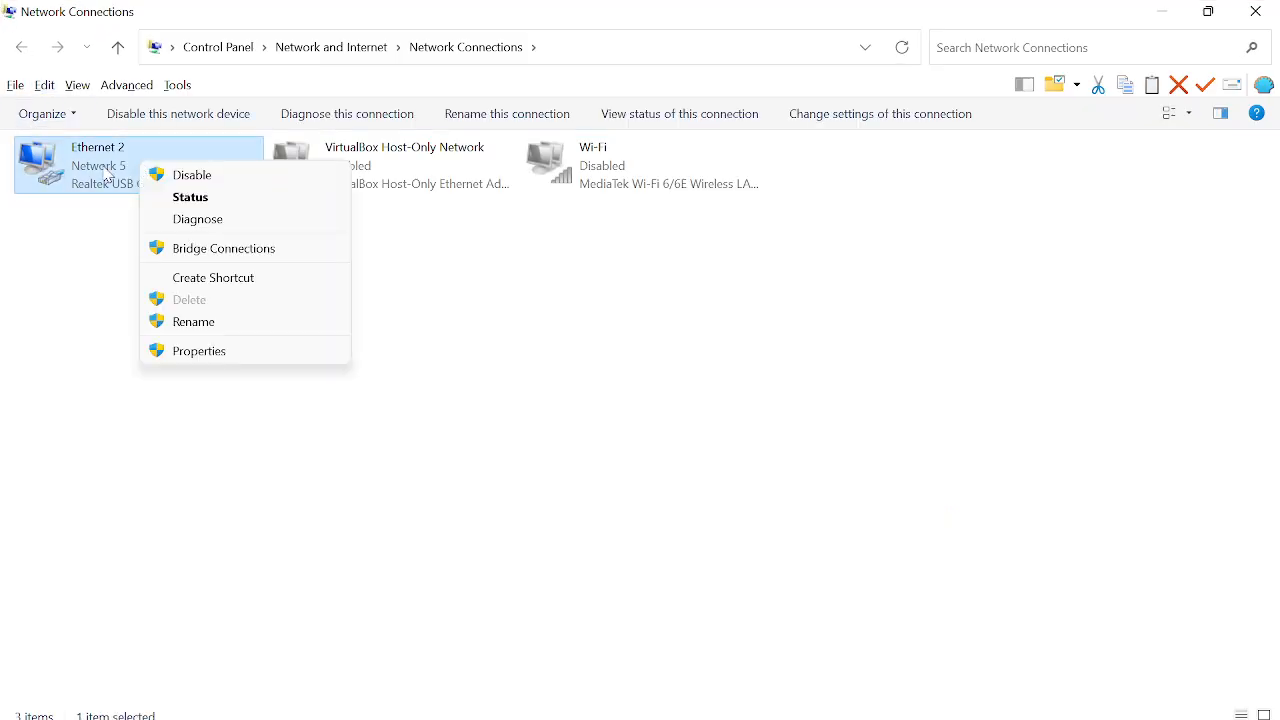
pyautogui.click(186, 198)
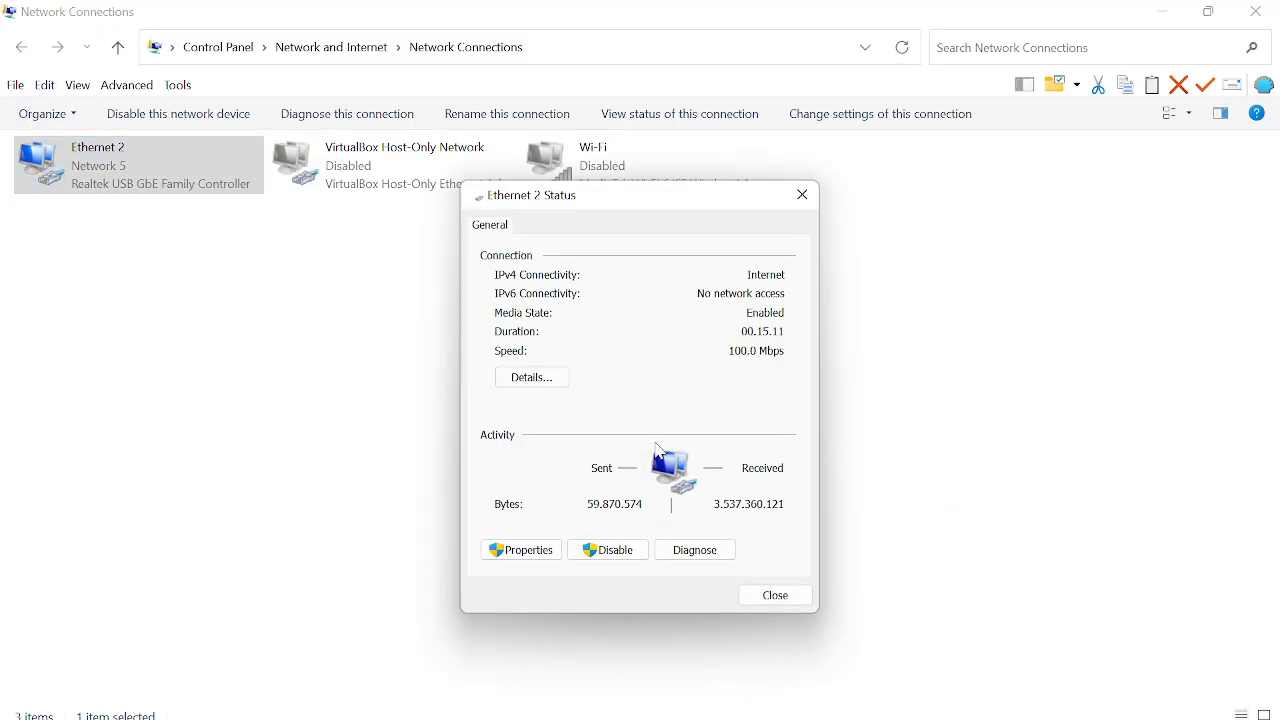
pyautogui.click(551, 390)
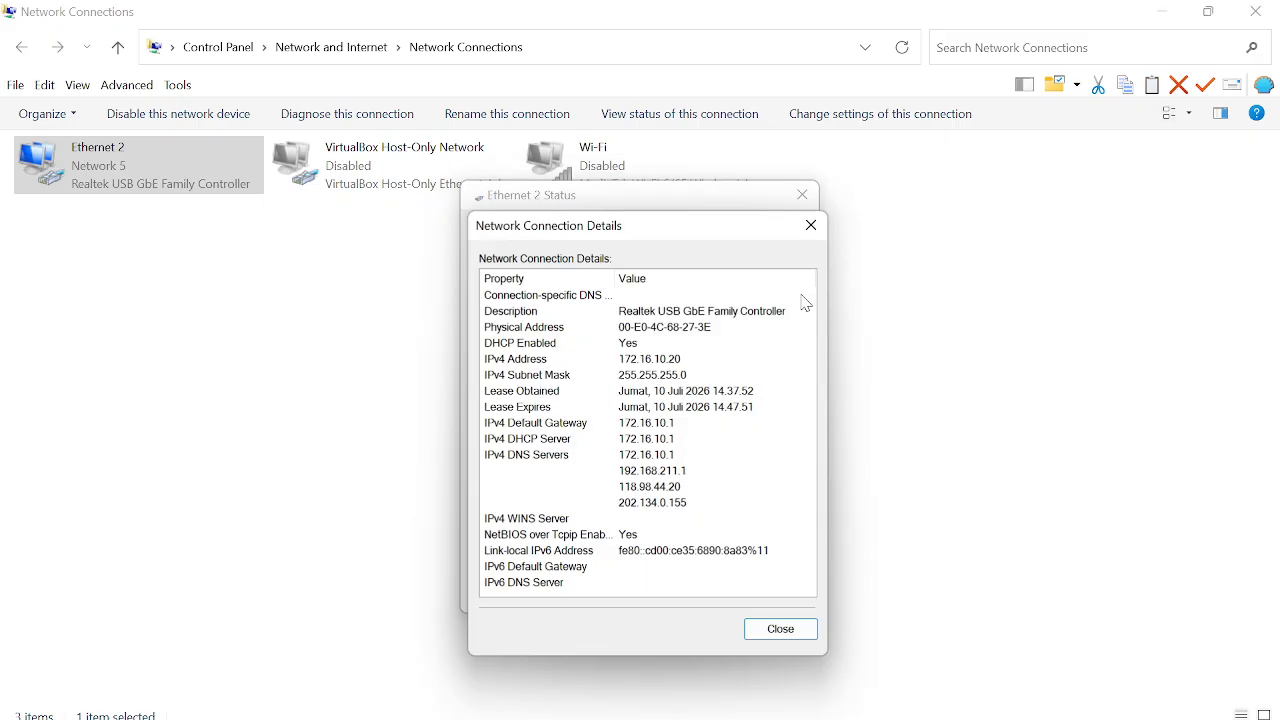
pyautogui.click(657, 366)
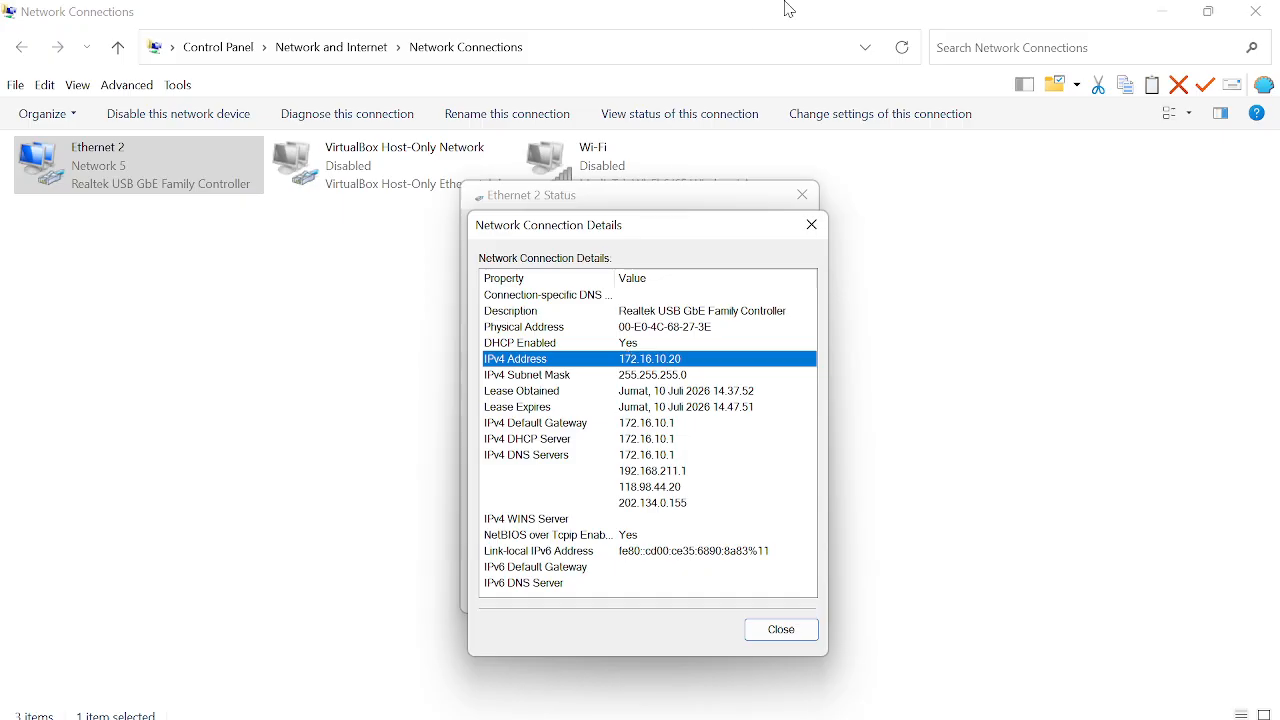
pyautogui.click(812, 224)
pyautogui.click(802, 194)
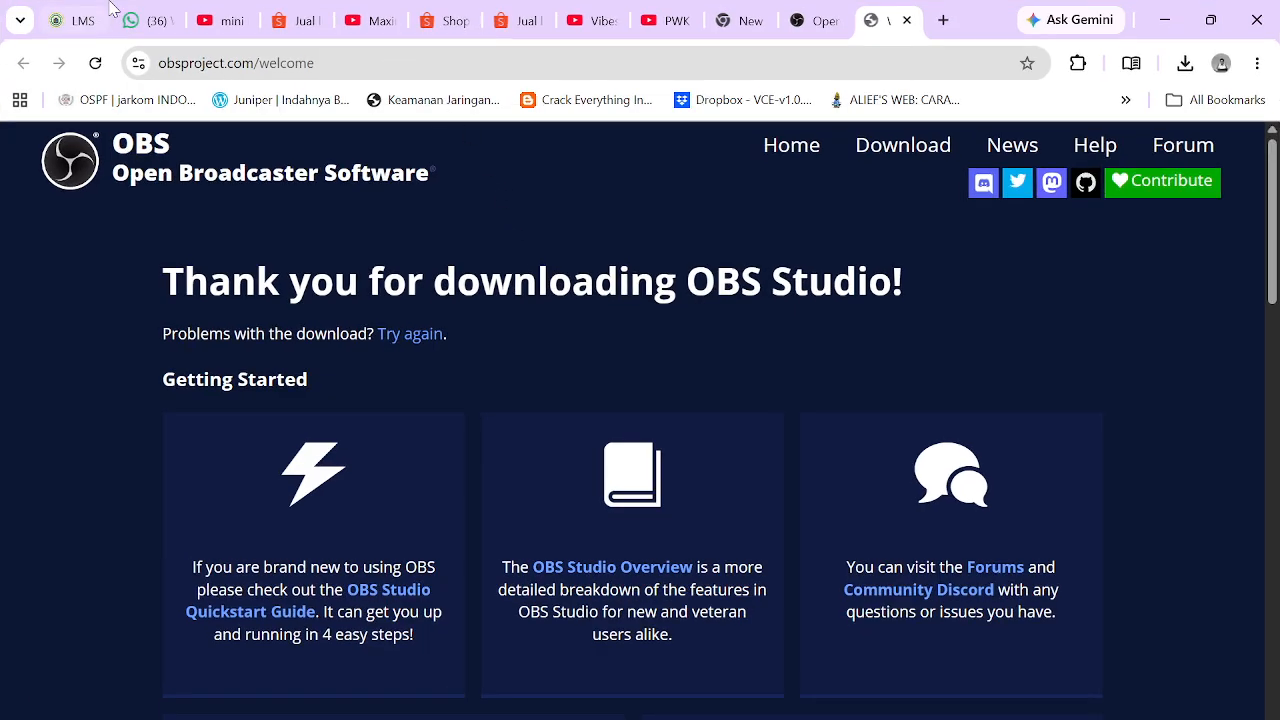
# Step: Load detik.com in Chrome to verify internet access, then close Chrome and Network Connections
pyautogui.click(340, 64)
pyautogui.write('de')
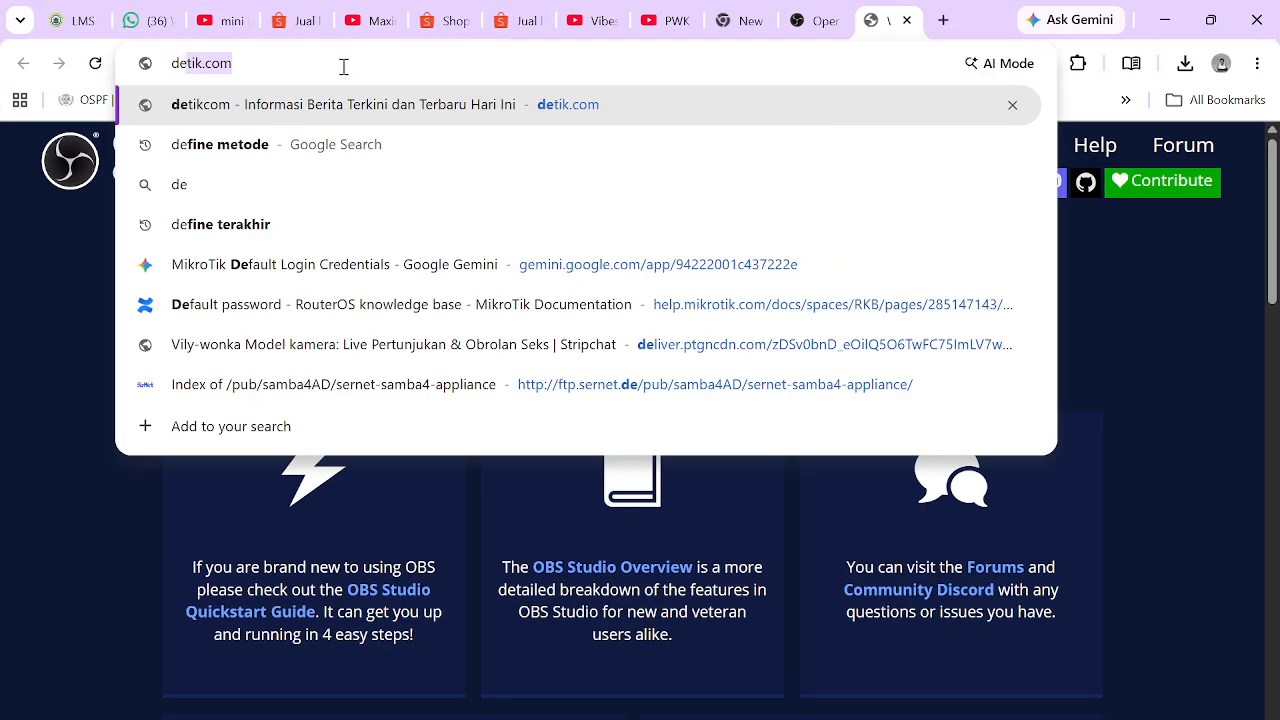
pyautogui.press('Return')
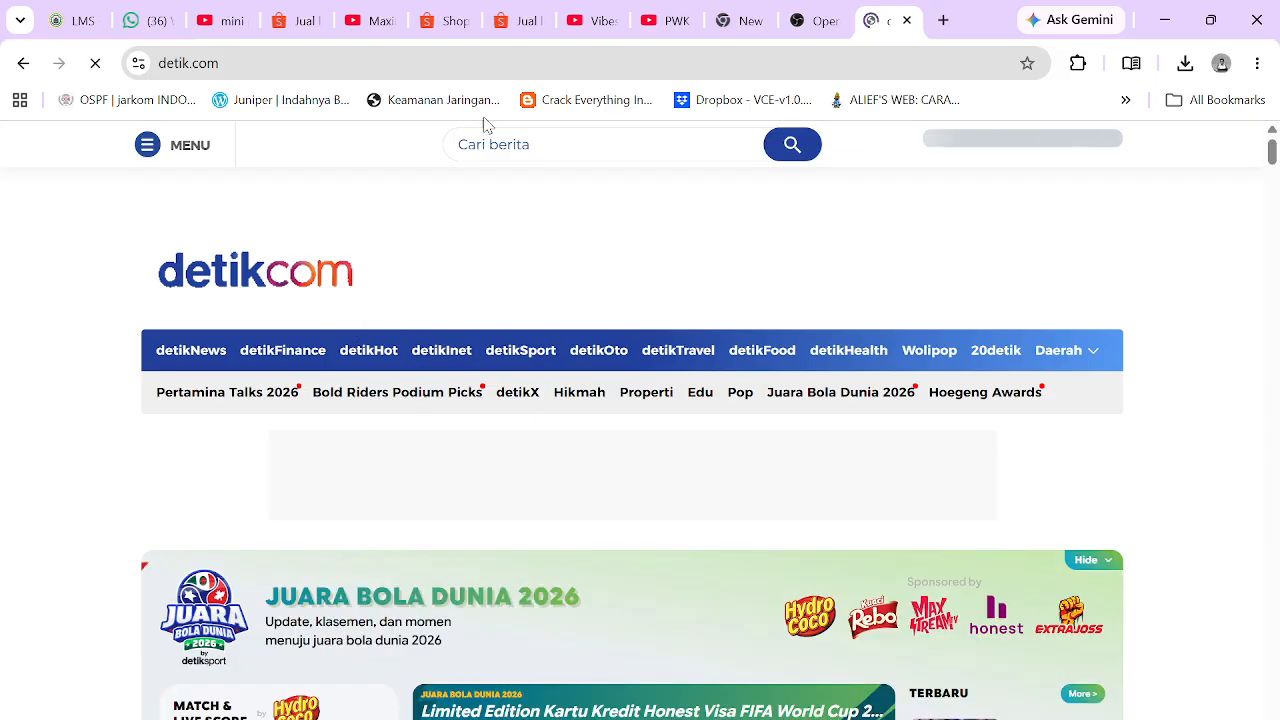
pyautogui.click(1264, 26)
pyautogui.click(1262, 20)
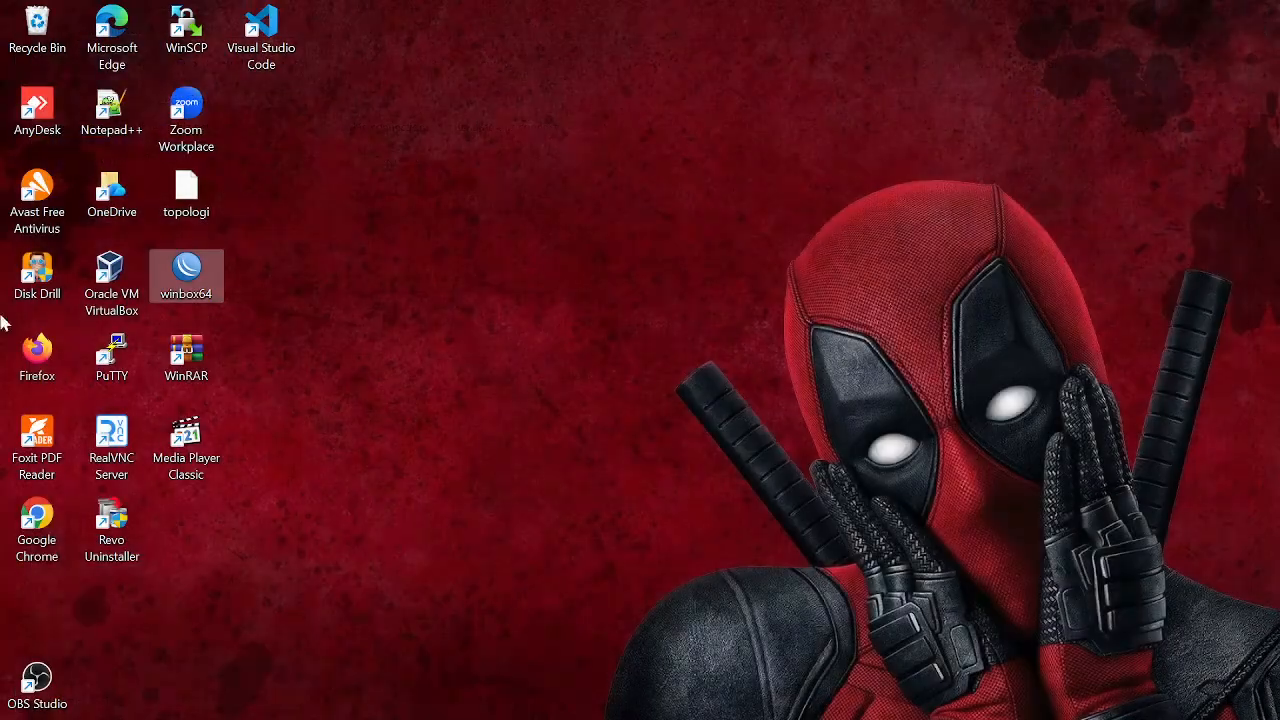
# Step: Relaunch WinBox, log in to RIDLA-Router with the router password, and close the Firewall window
pyautogui.doubleClick(185, 278)
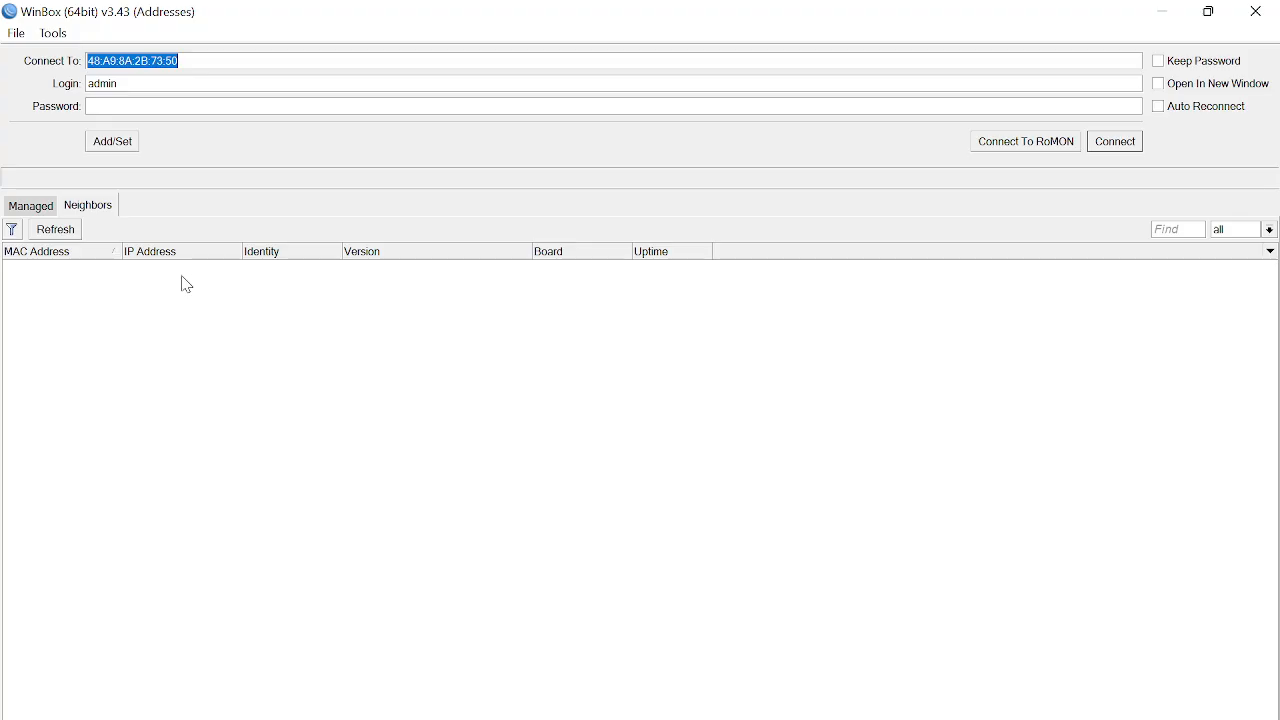
pyautogui.click(148, 111)
pyautogui.write('admin')
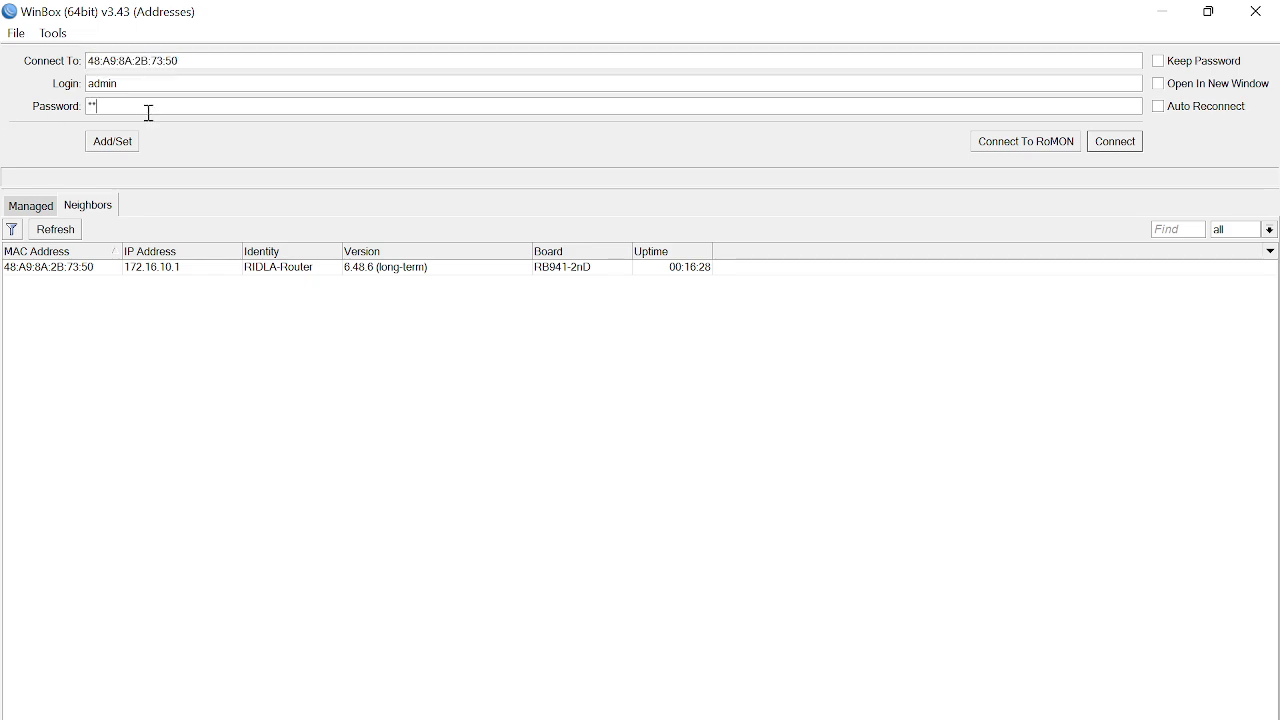
pyautogui.press('Return')
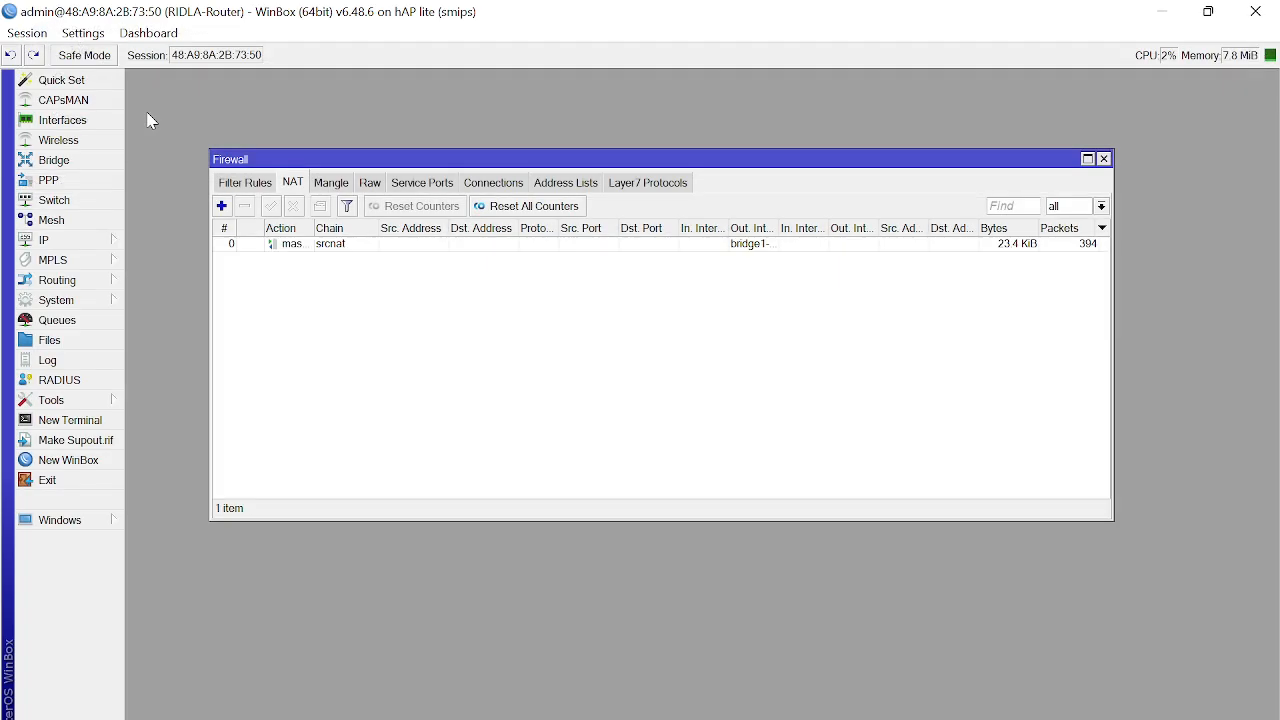
pyautogui.click(1103, 159)
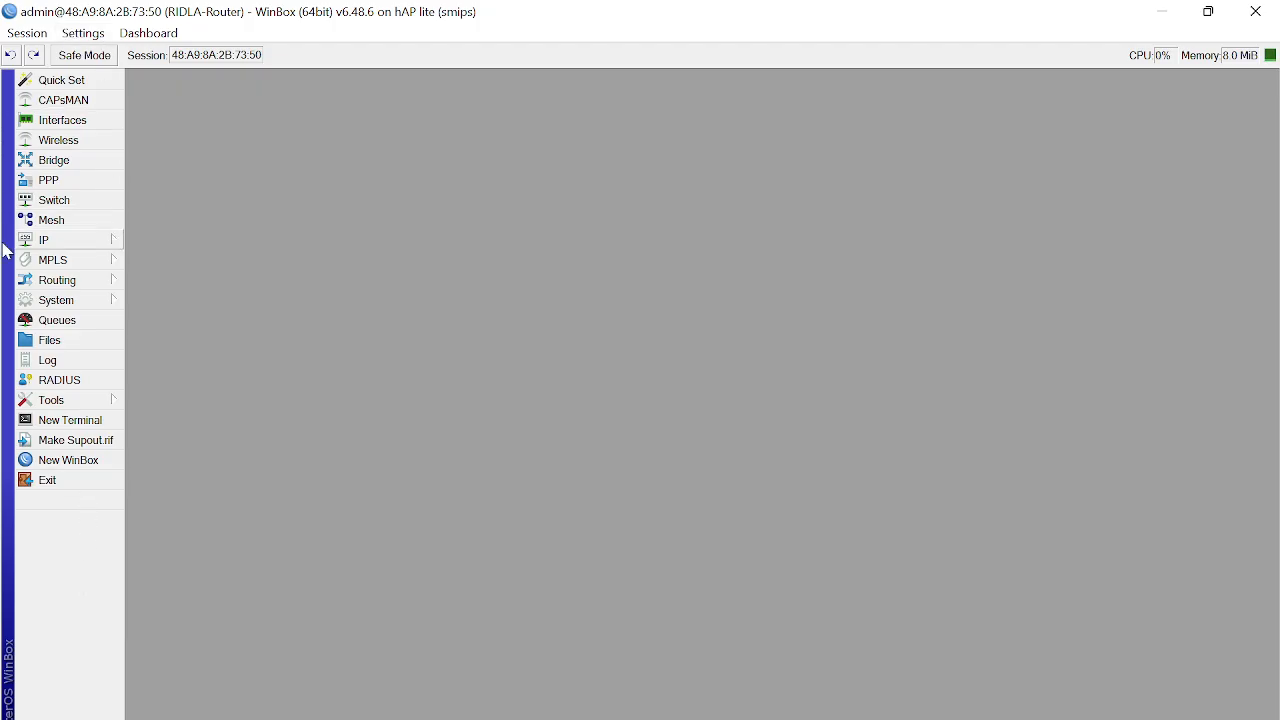
# Step: From the File List, create an unencrypted backup named backup1-10-07-26-MTU_uhamka
pyautogui.click(40, 341)
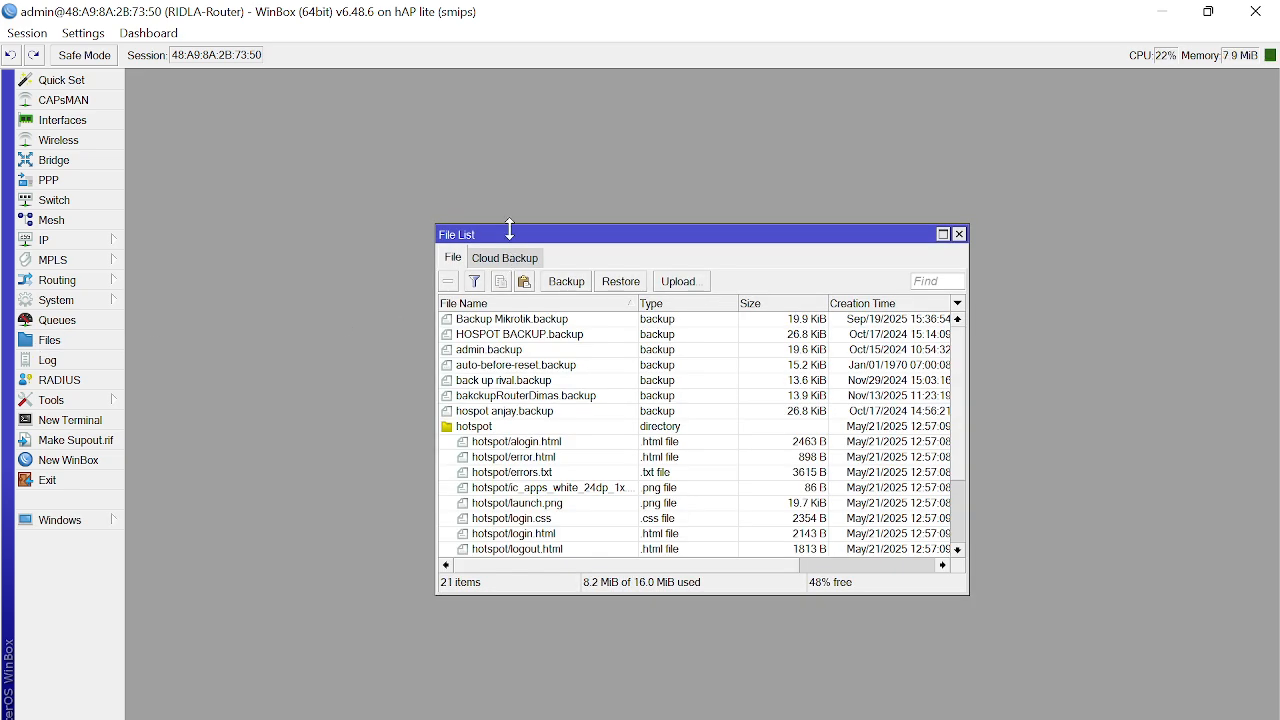
pyautogui.moveTo(500, 234); pyautogui.dragTo(190, 121)
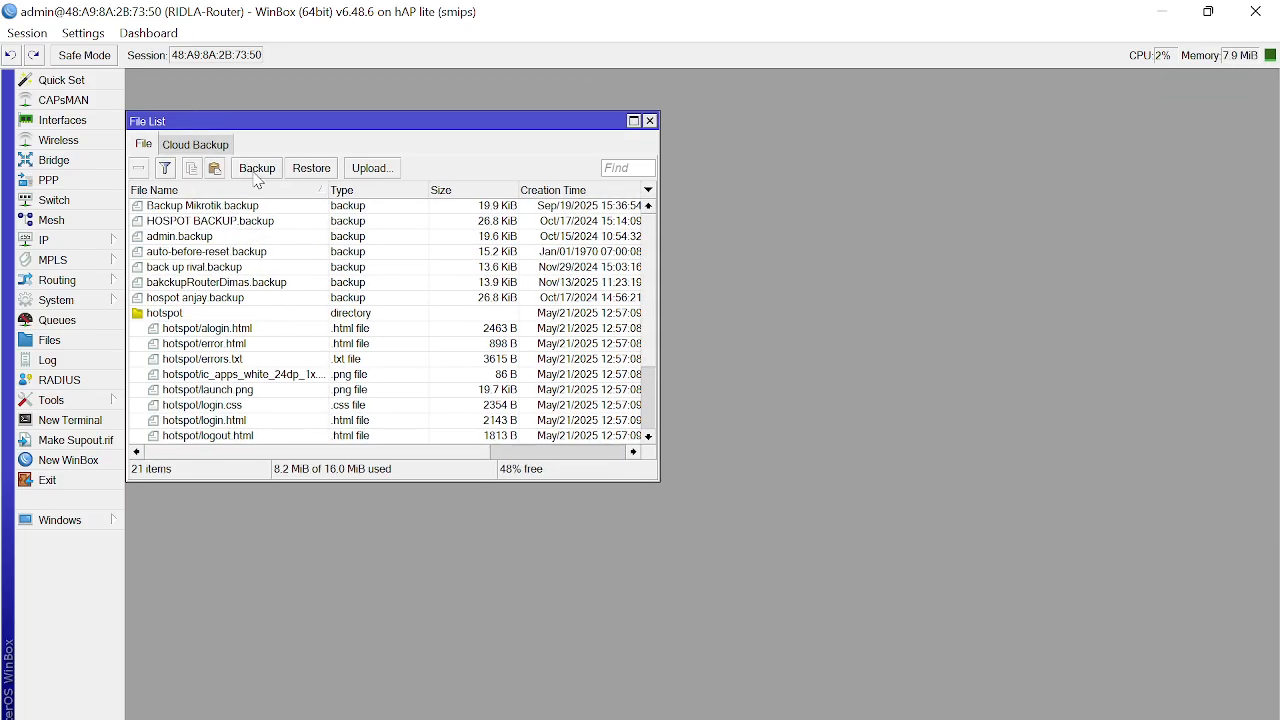
pyautogui.click(257, 170)
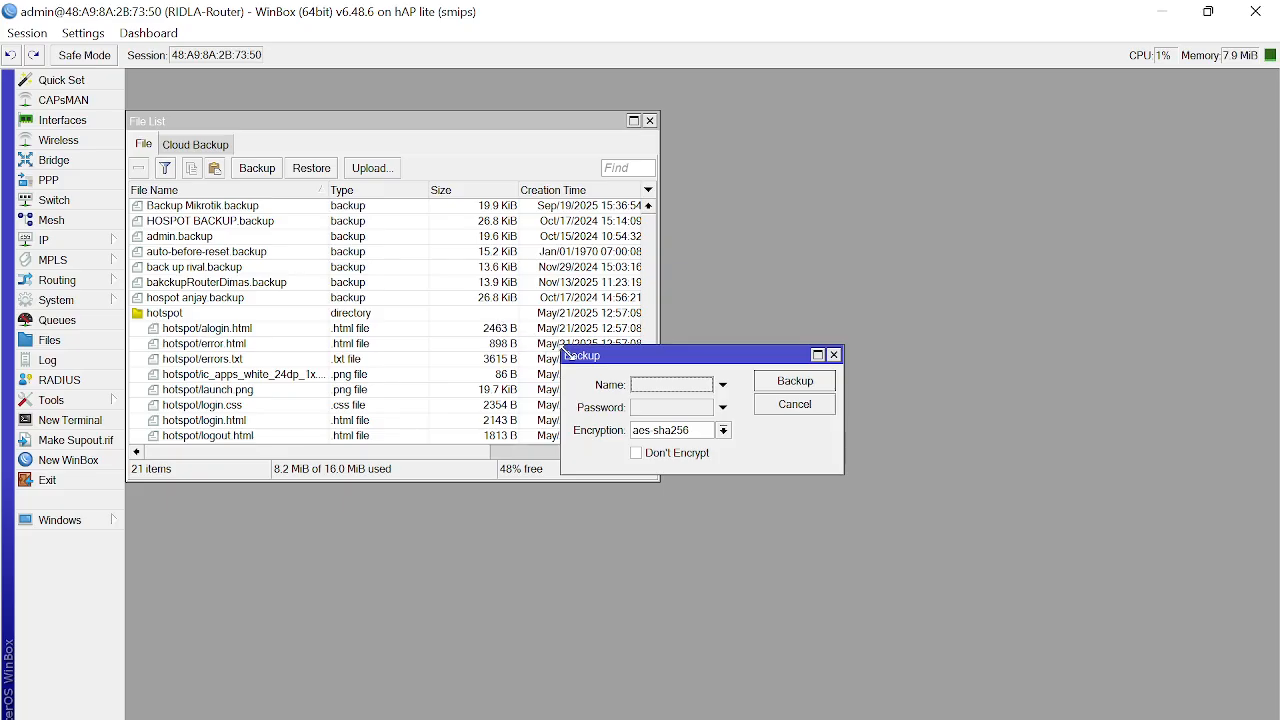
pyautogui.moveTo(577, 364); pyautogui.dragTo(191, 207)
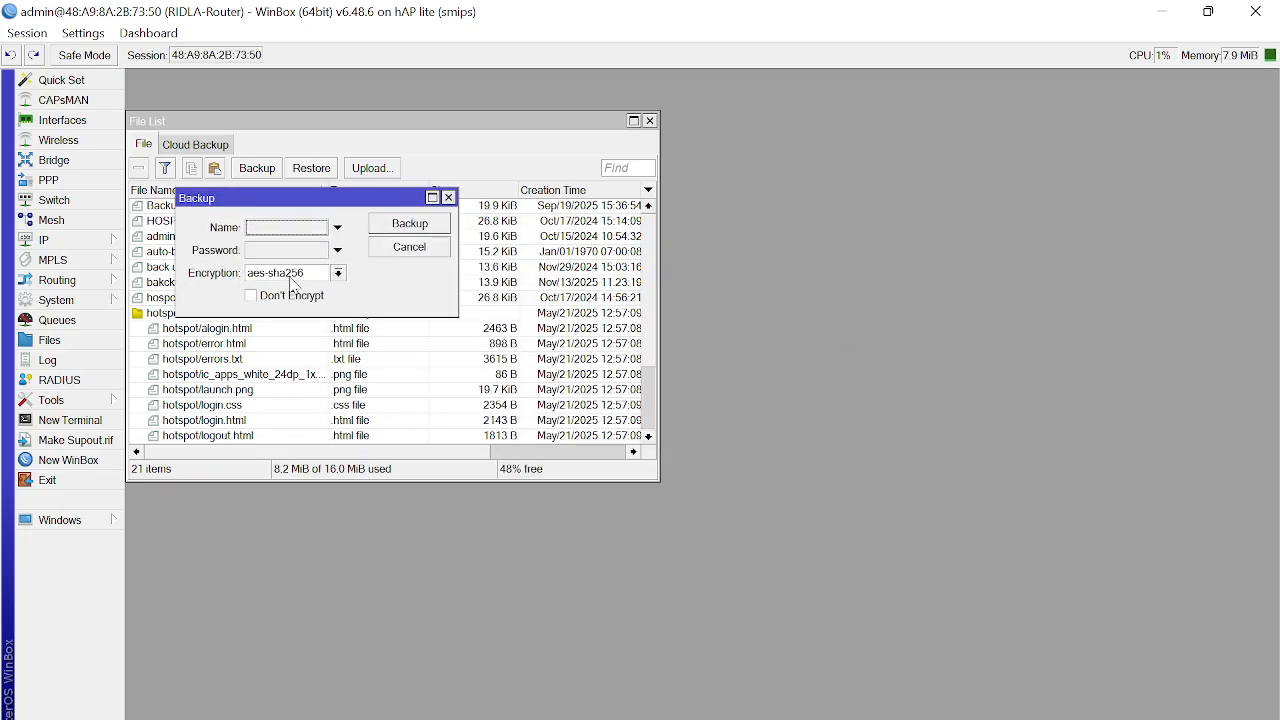
pyautogui.click(310, 299)
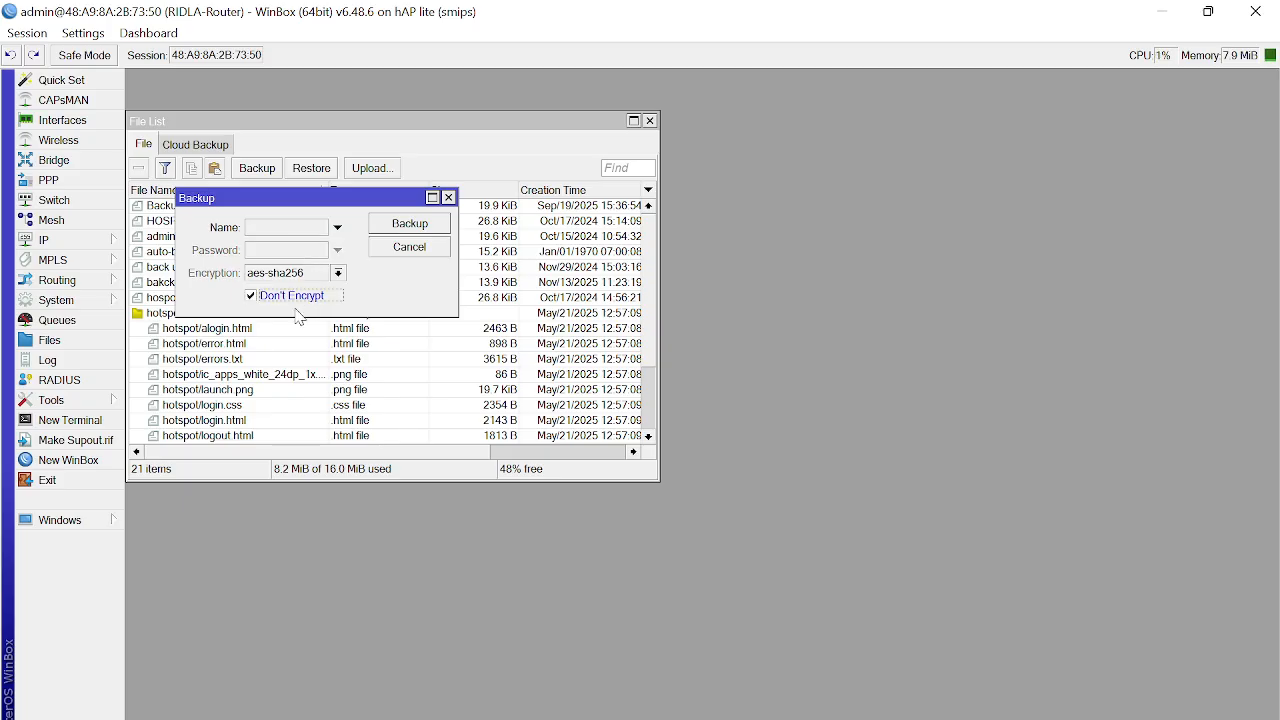
pyautogui.click(268, 236)
pyautogui.write('backup1')
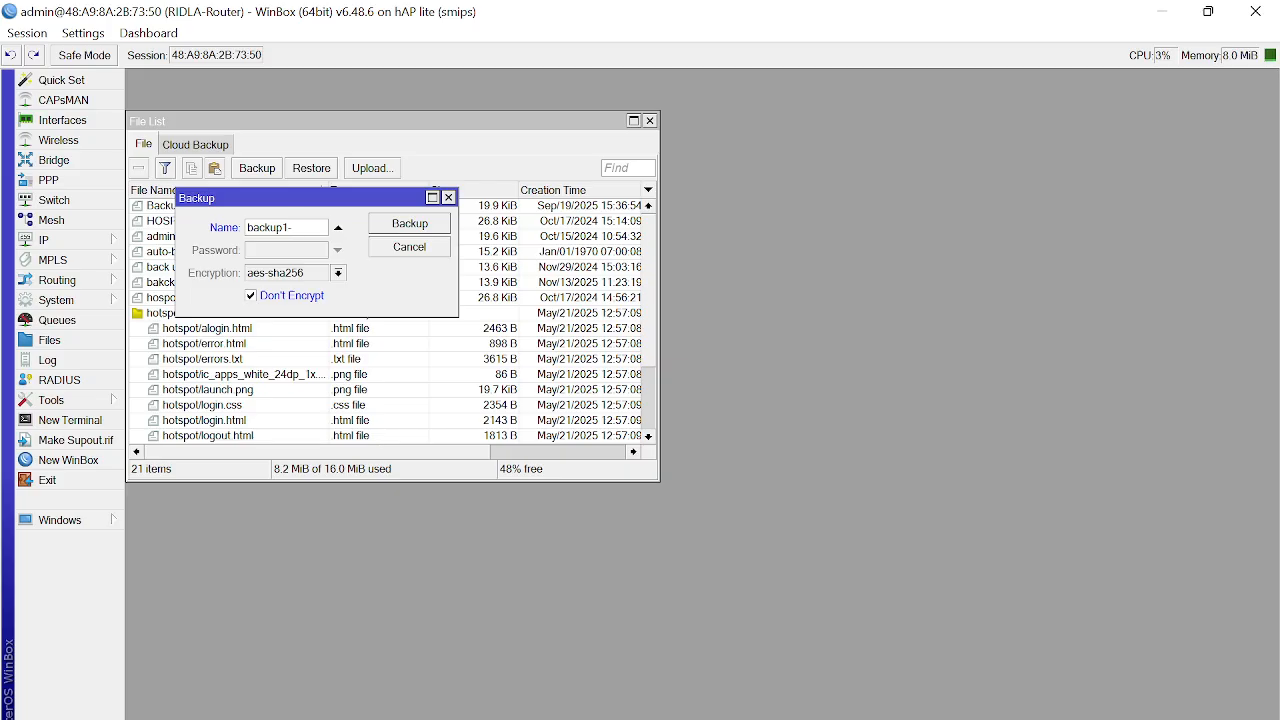
pyautogui.write('-')
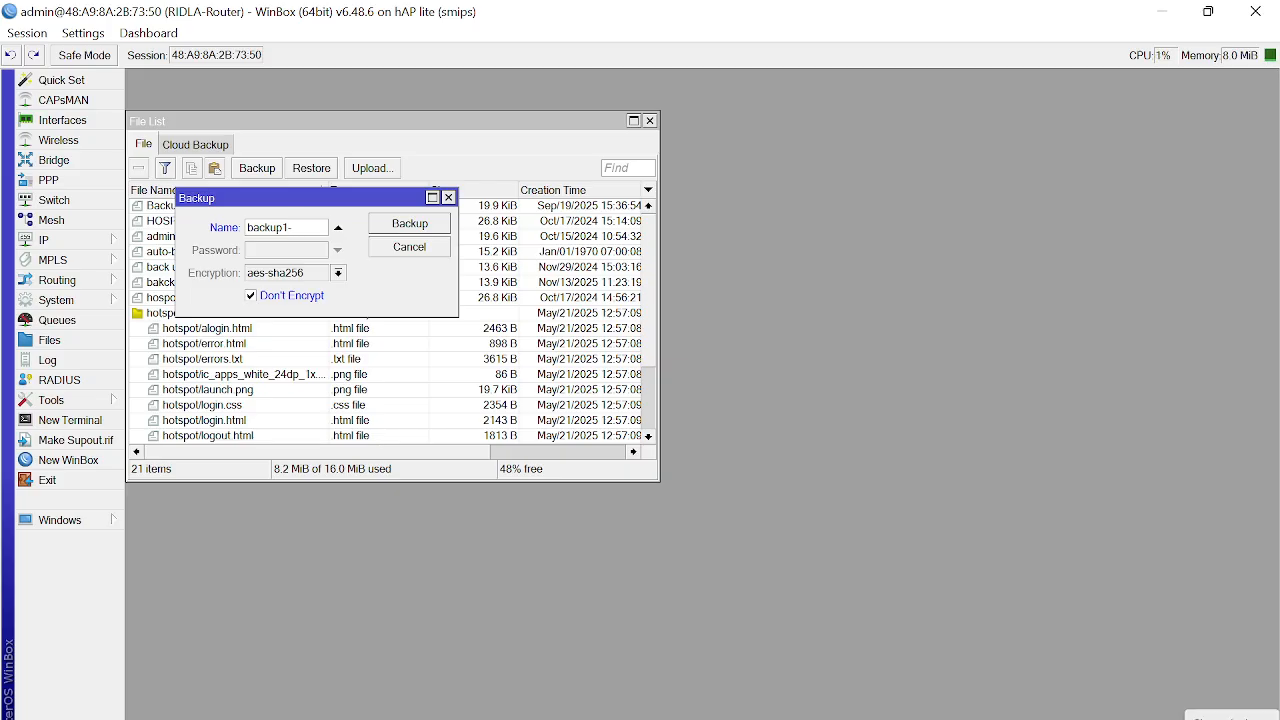
pyautogui.write('10')
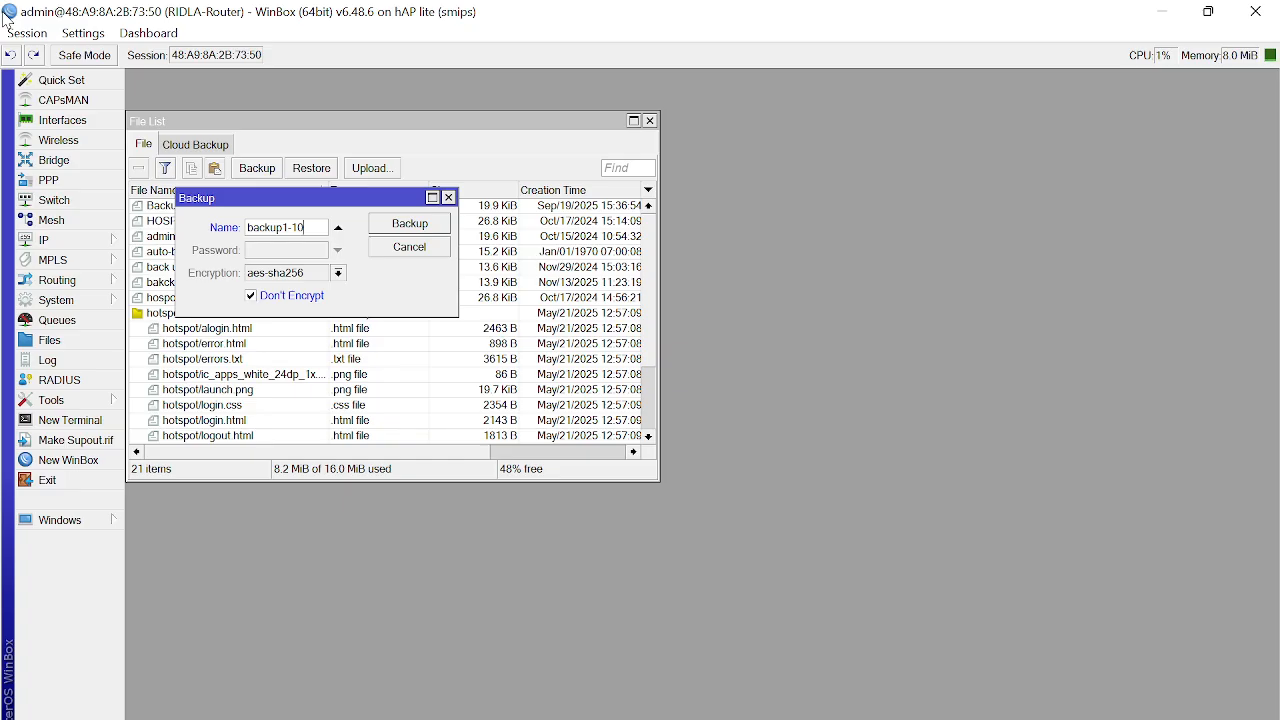
pyautogui.write('-07-26-uhamka')
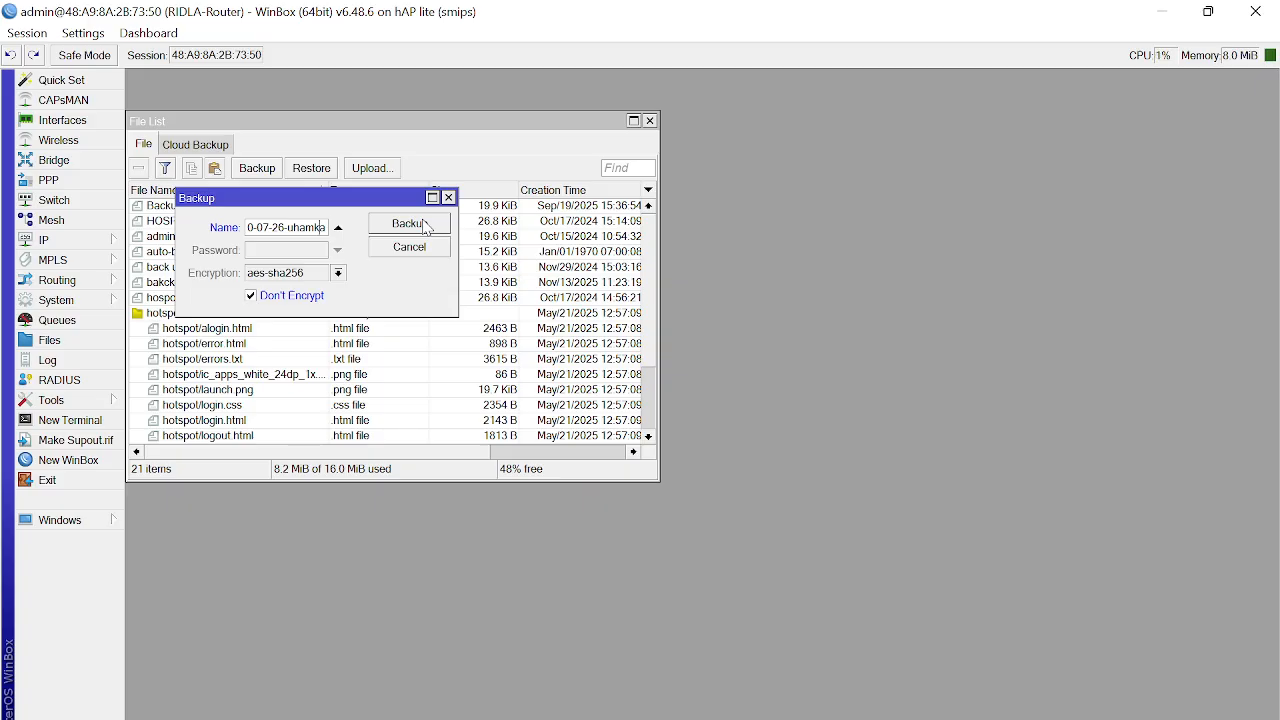
pyautogui.write('MTU_')
pyautogui.click(400, 230)
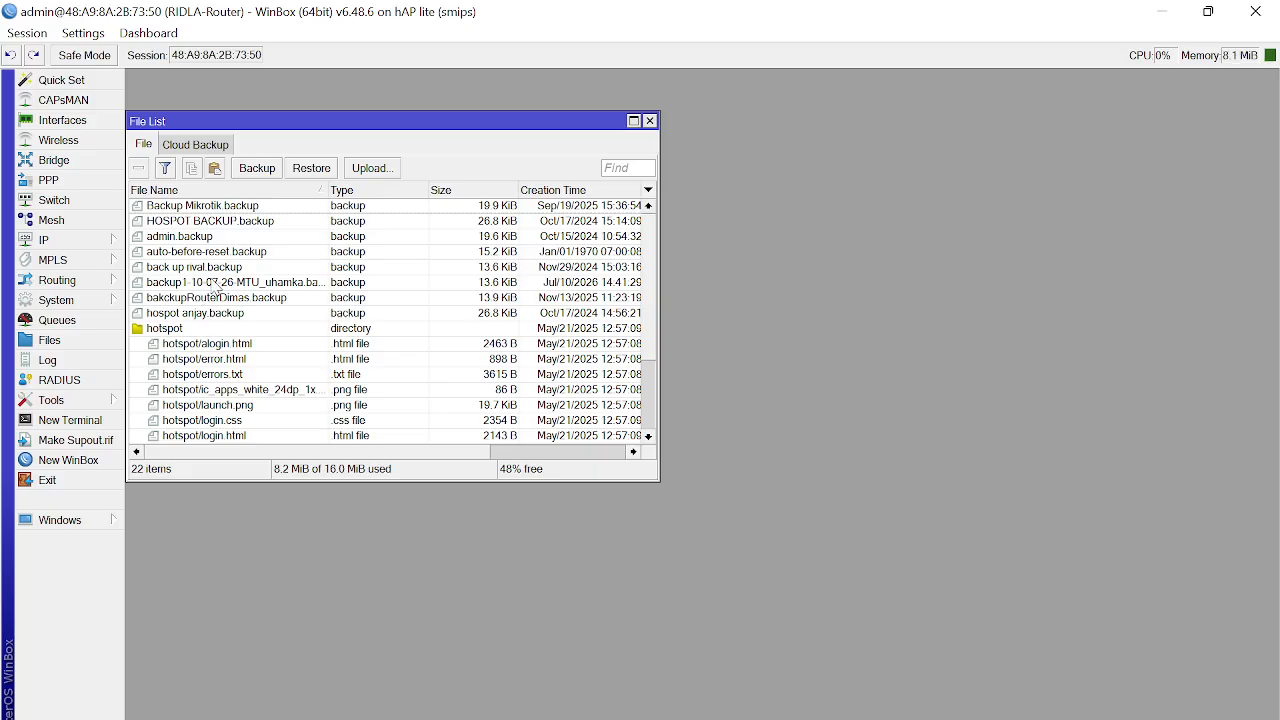
# Step: Drag the backup1-10-07-26-MTU_uhamka.backup file from WinBox's File List onto the desktop
pyautogui.scroll(-2, 214, 282)
pyautogui.scroll(3, 218, 282)
pyautogui.click(200, 283)
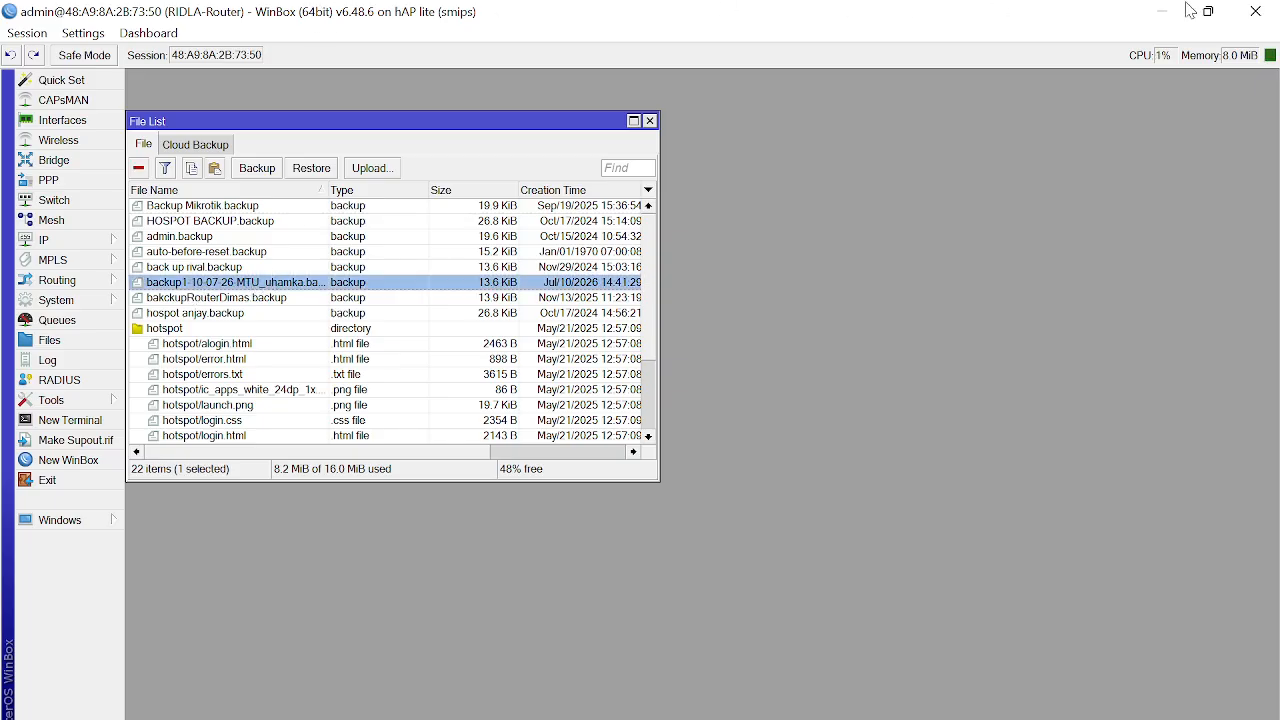
pyautogui.moveTo(1099, 9); pyautogui.dragTo(1055, 16)
pyautogui.moveTo(1175, 292); pyautogui.dragTo(300, 135)
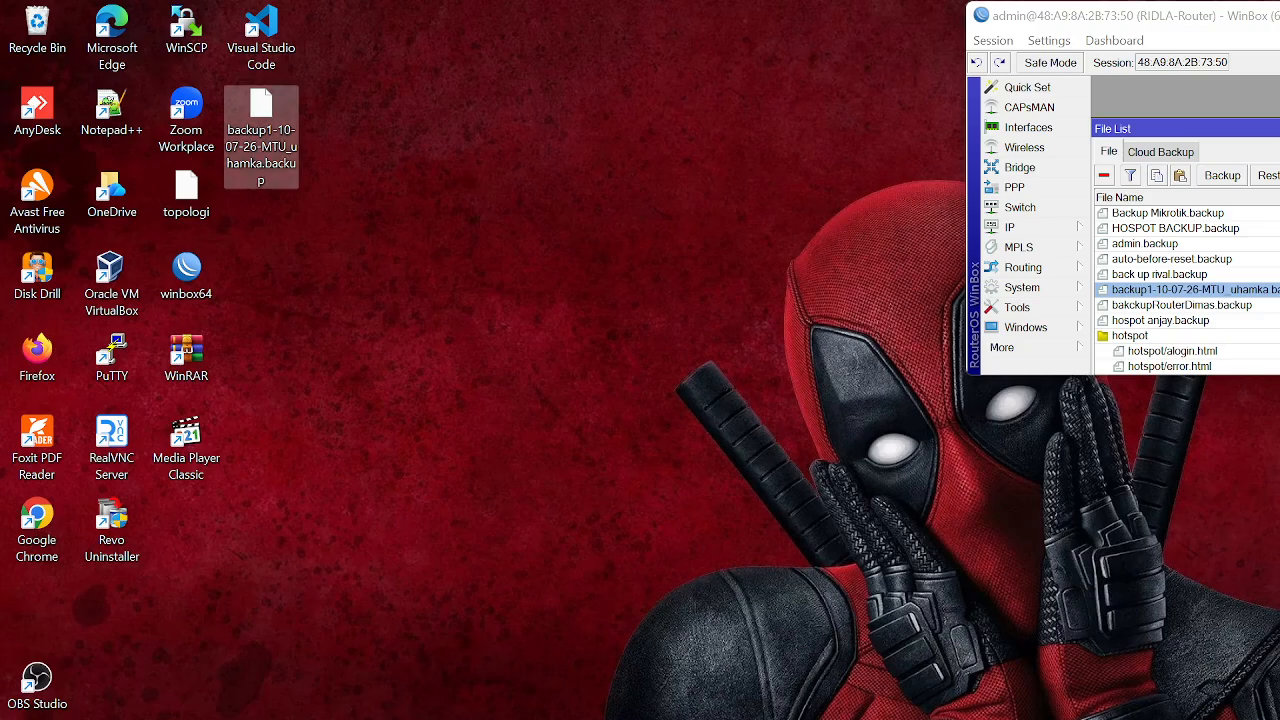
# Step: Open a maximized File Explorer window on the Data (D:) drive
pyautogui.click(2, 263)
pyautogui.click(2, 263)
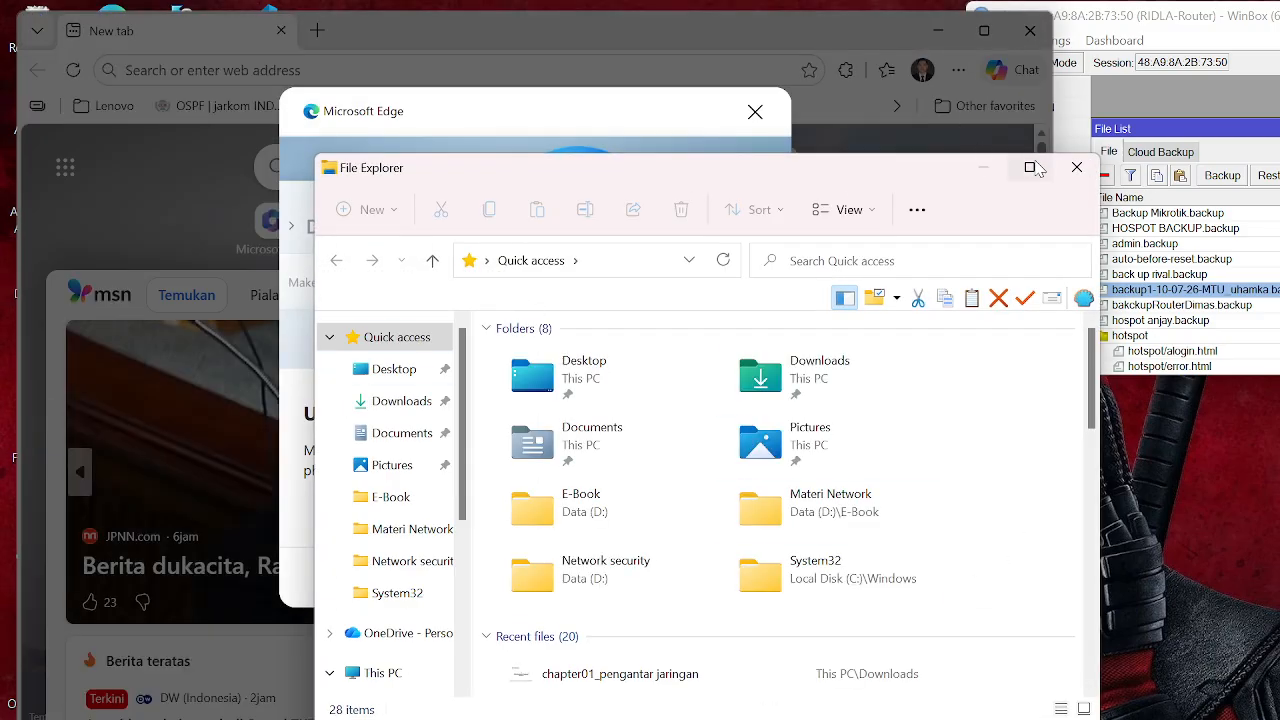
pyautogui.click(1032, 167)
pyautogui.scroll(-2, 88, 620)
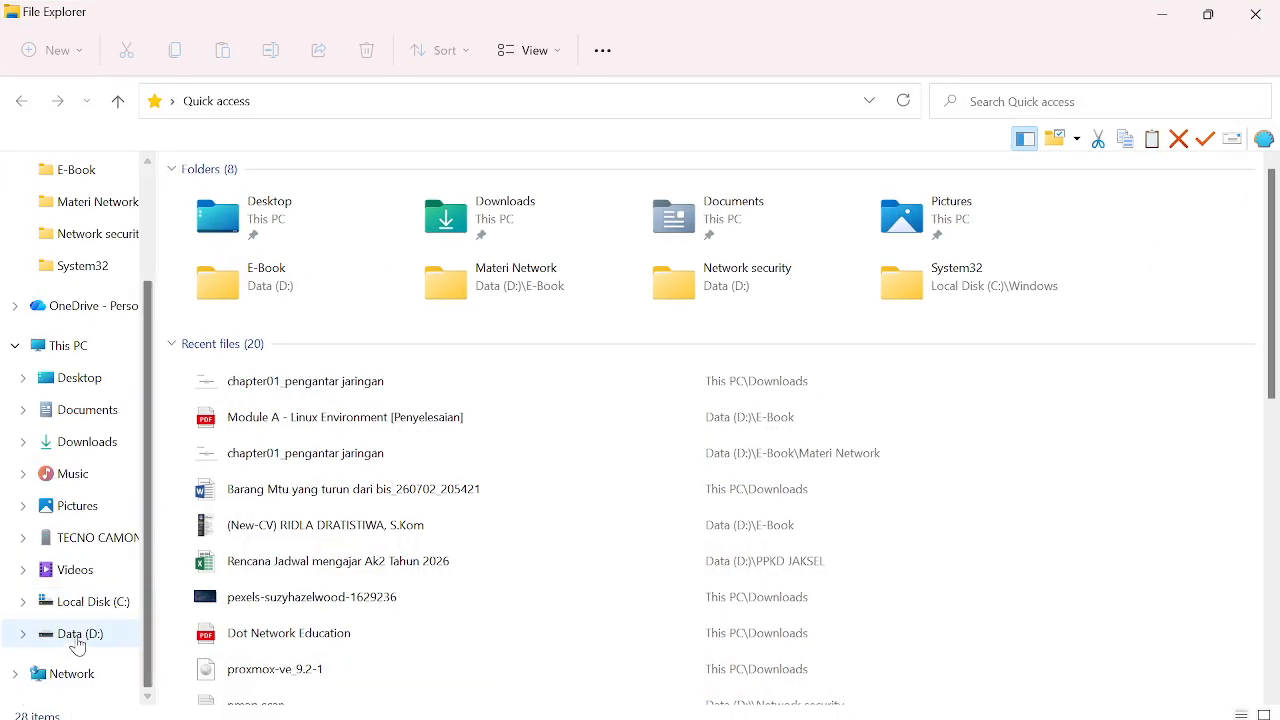
pyautogui.click(85, 640)
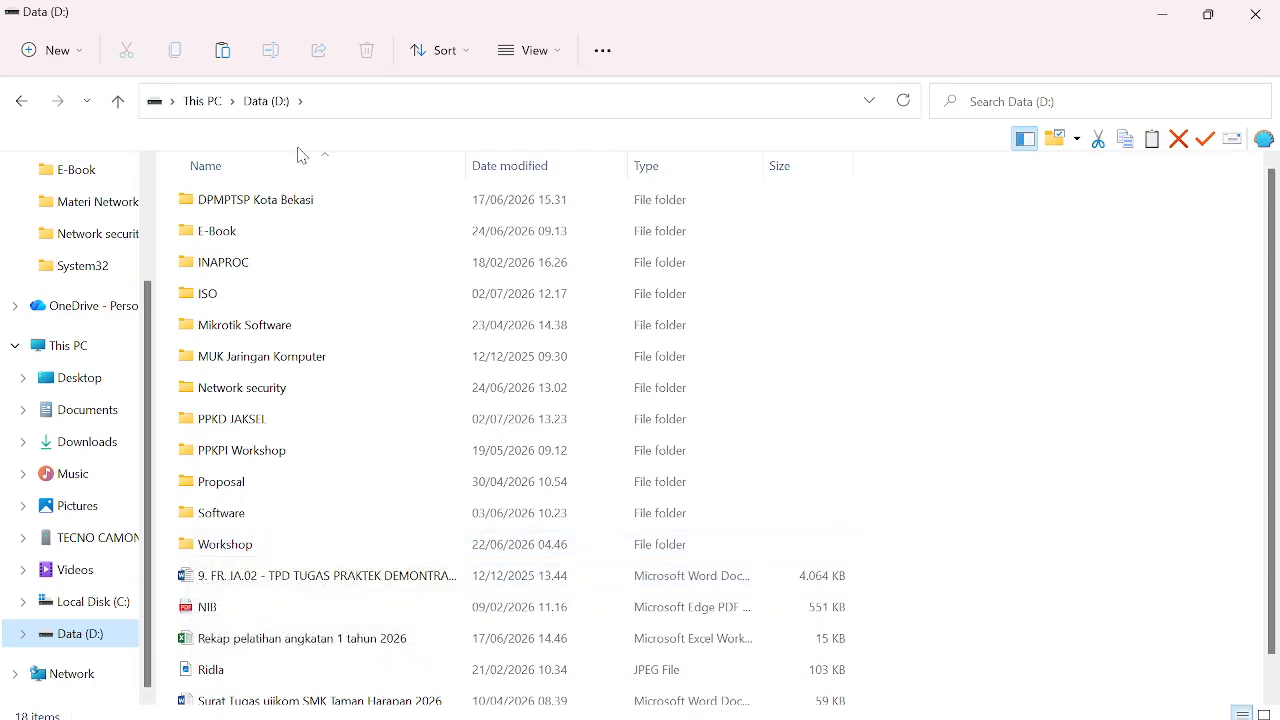
# Step: Create a new folder on D: named MTU_UHAMKA
pyautogui.rightClick(787, 289)
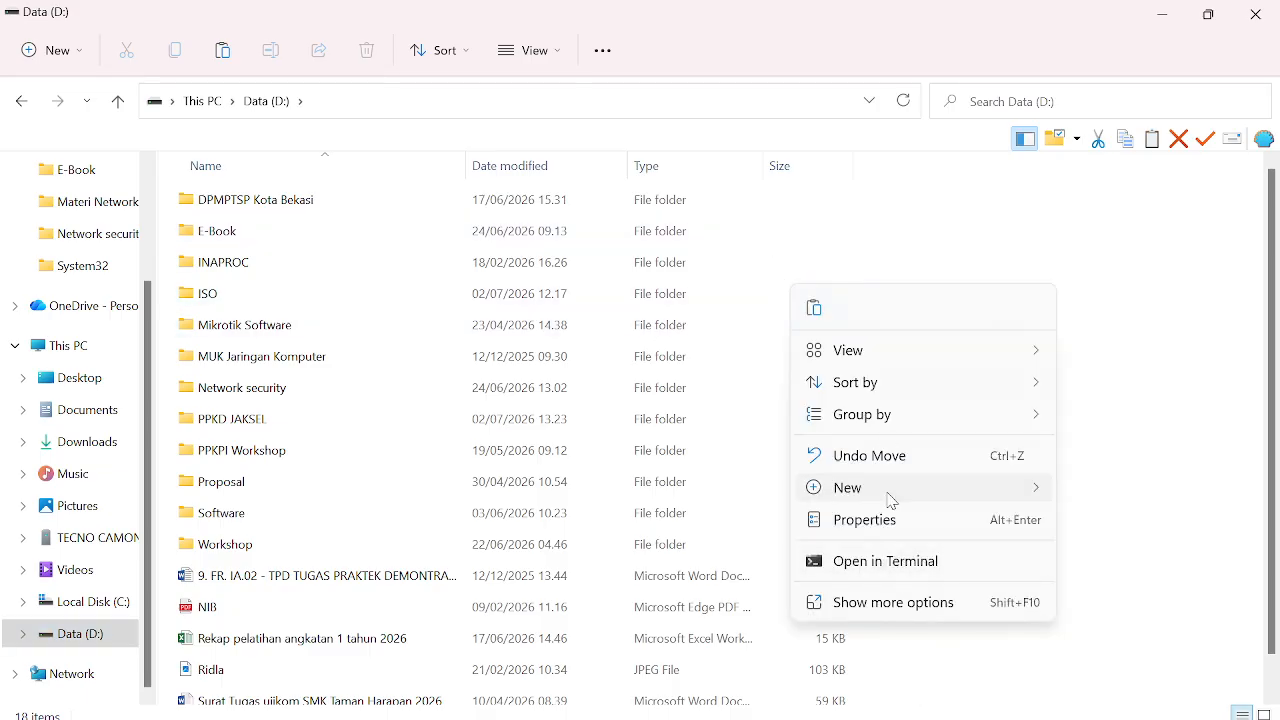
pyautogui.moveTo(889, 494)
pyautogui.click(832, 236)
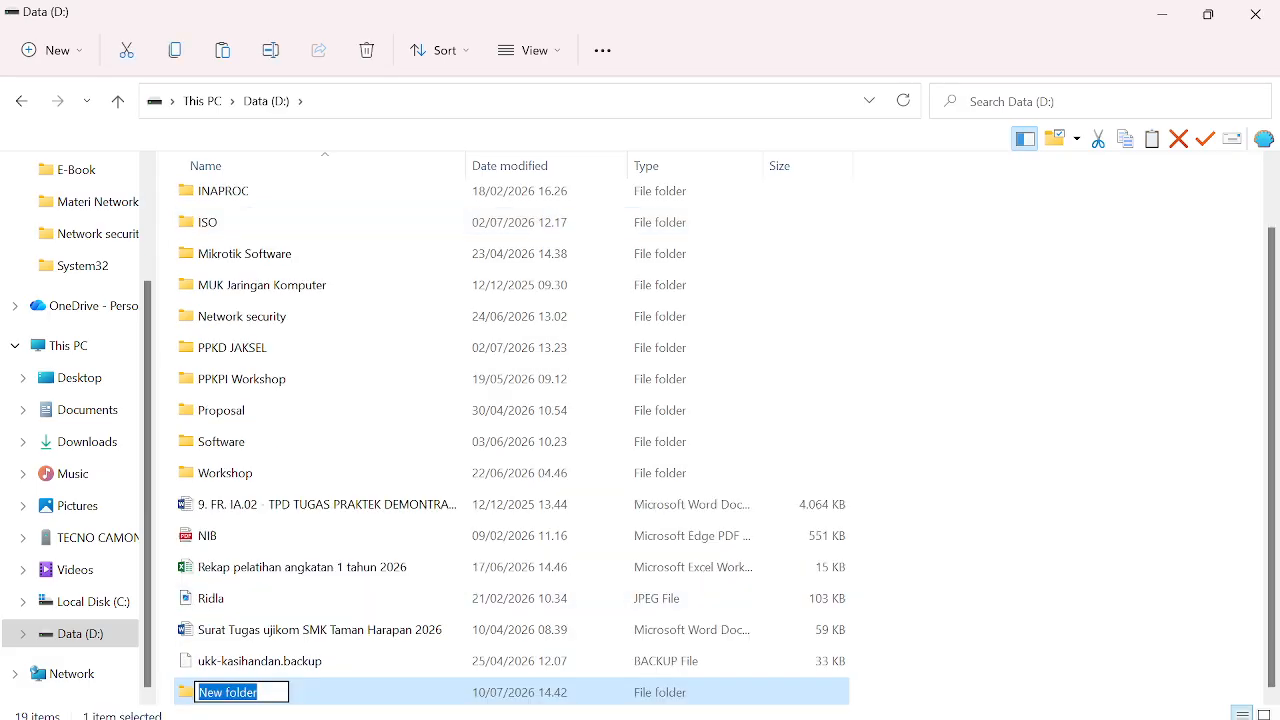
pyautogui.press('BackSpace')
pyautogui.write('MTU')
pyautogui.press('Return')
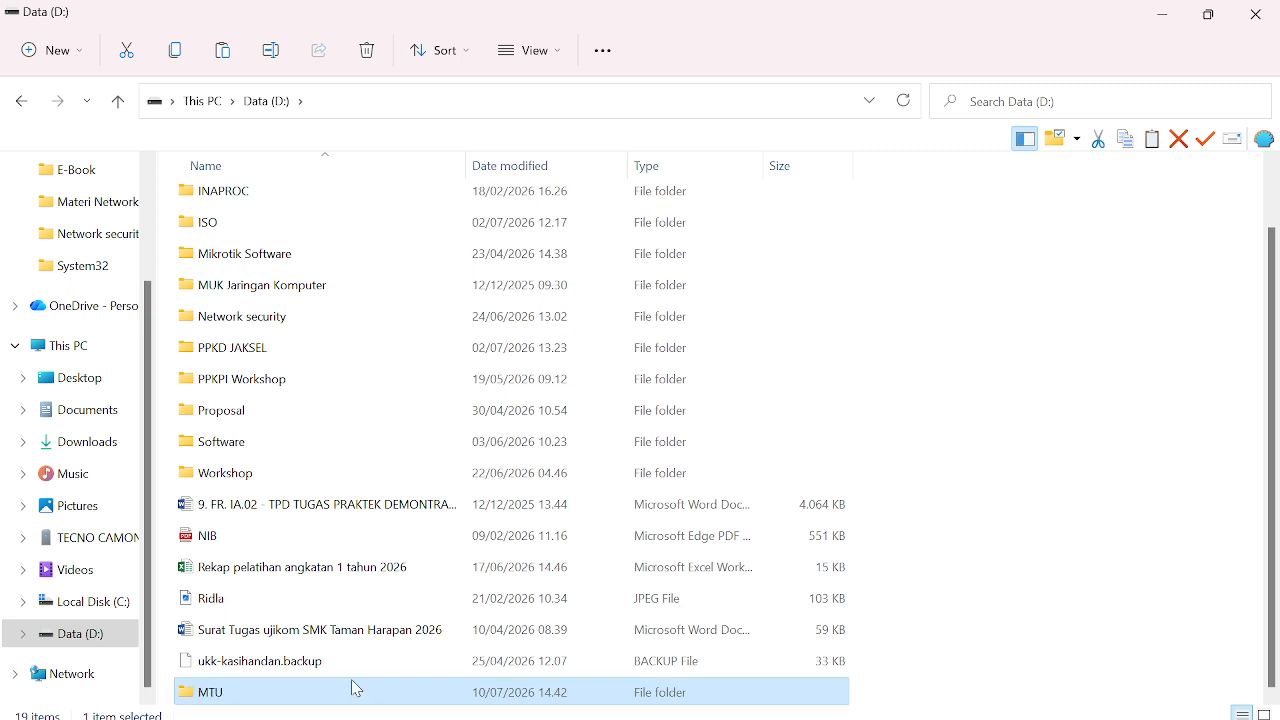
pyautogui.press('F2')
pyautogui.press('BackSpace')
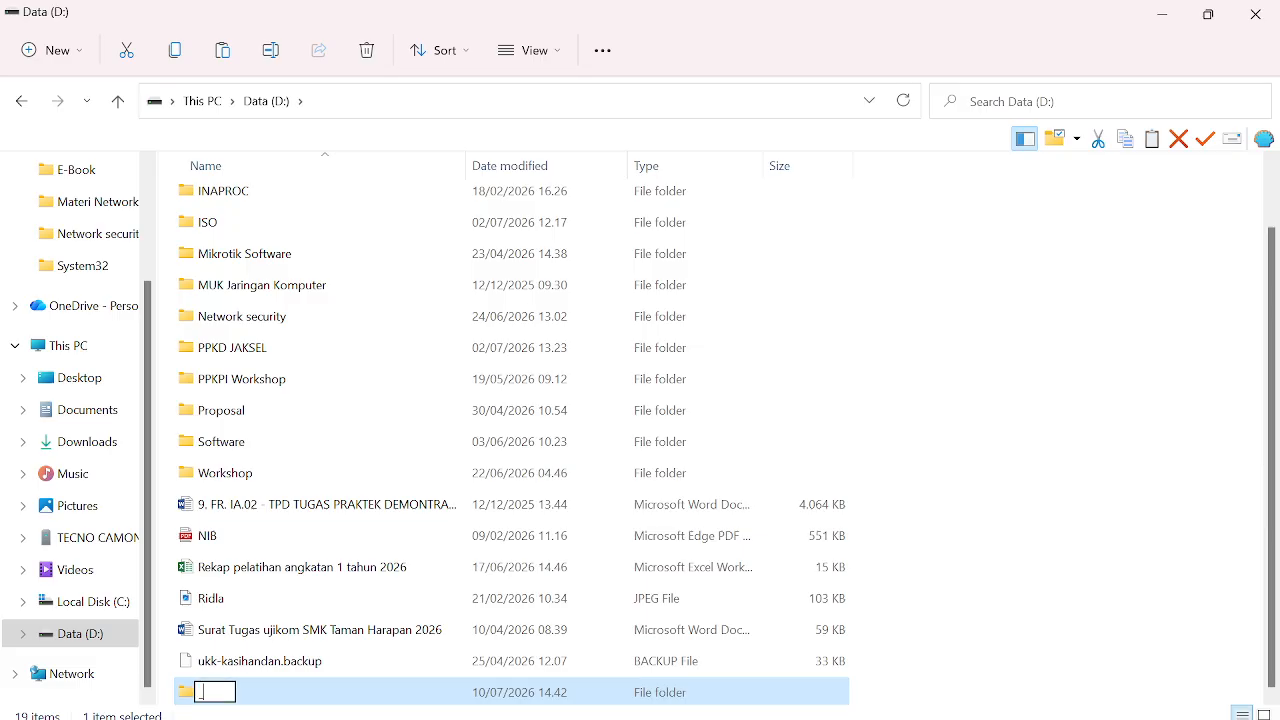
pyautogui.write('mtu')
pyautogui.press('BackSpace')
pyautogui.press('BackSpace')
pyautogui.press('BackSpace')
pyautogui.write('mtu')
pyautogui.press('BackSpace')
pyautogui.press('BackSpace')
pyautogui.press('BackSpace')
pyautogui.write('MTU_UHAMKA')
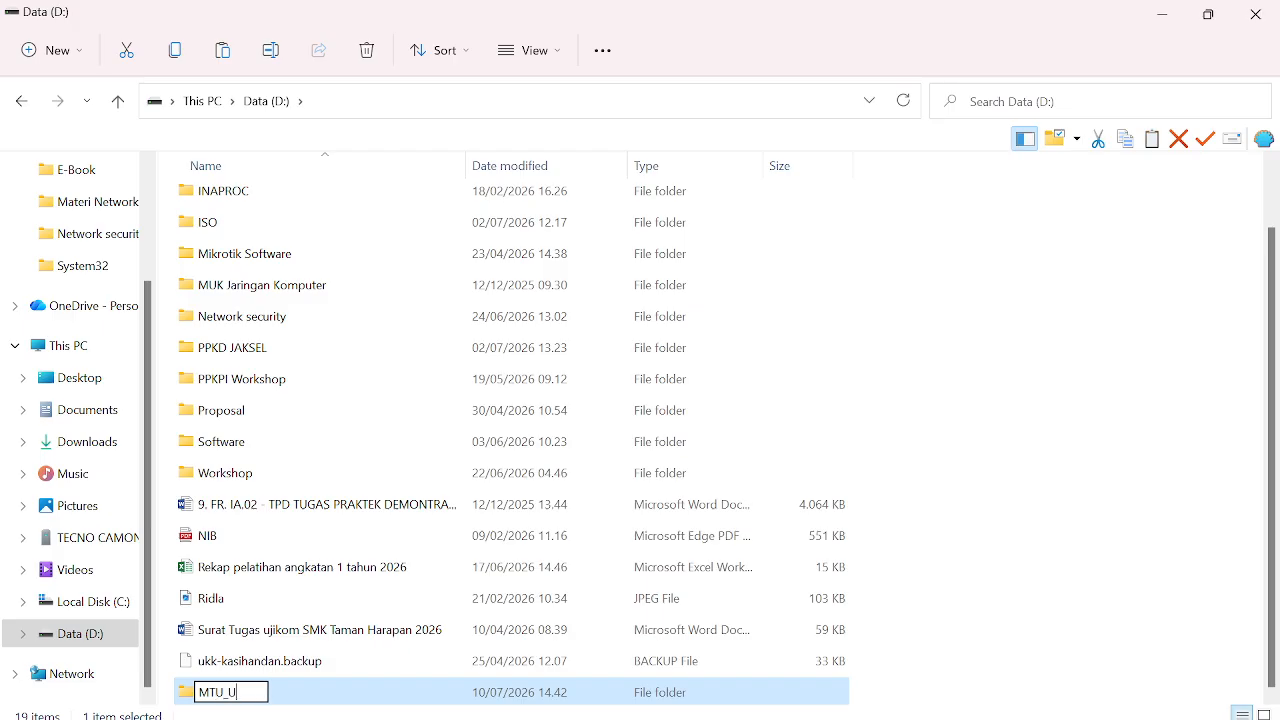
pyautogui.press('Return')
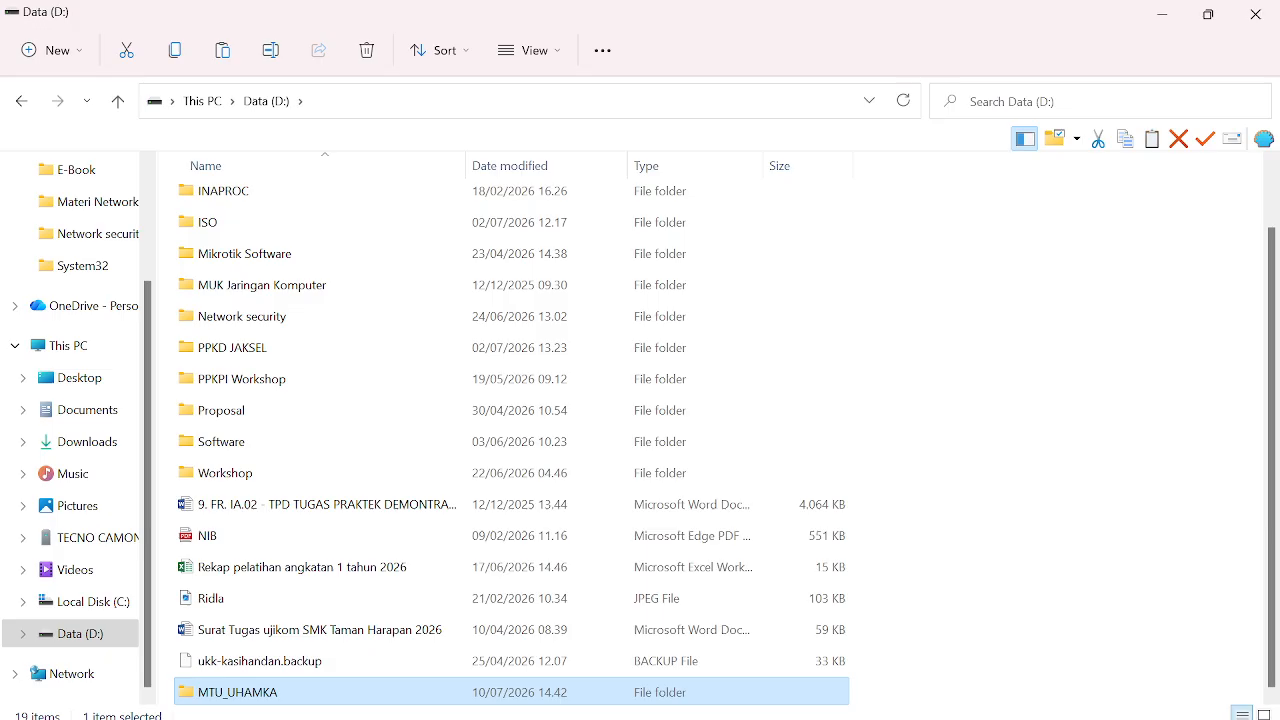
# Step: Paste the backup file into MTU_UHAMKA, then close File Explorer and the browser prompt
pyautogui.press('Return')
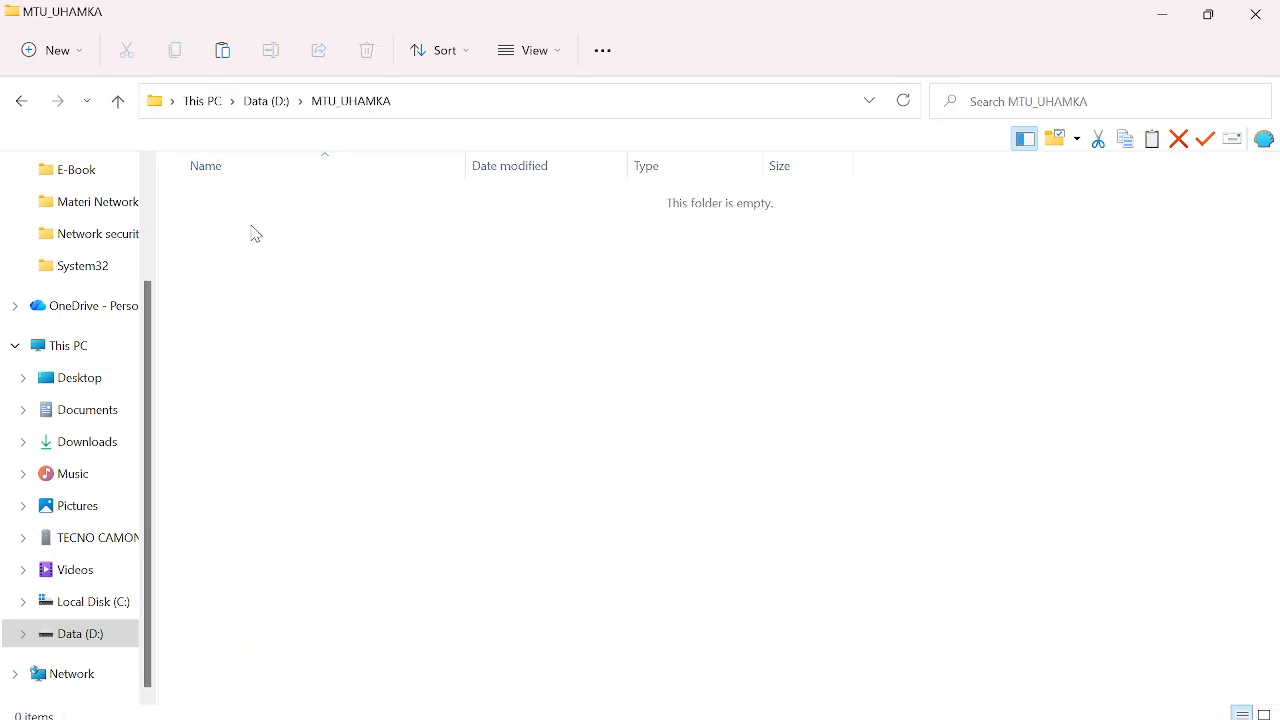
pyautogui.hotkey('ctrl', 'v')
pyautogui.click(254, 232)
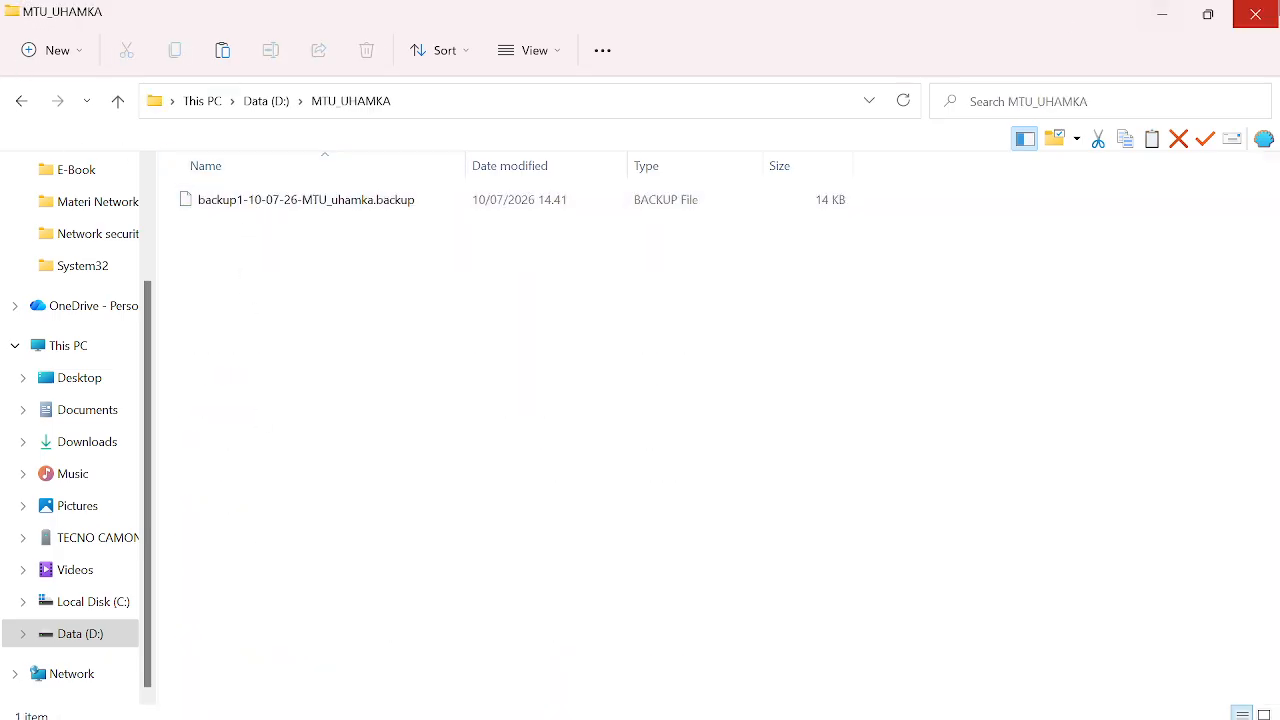
pyautogui.click(1255, 14)
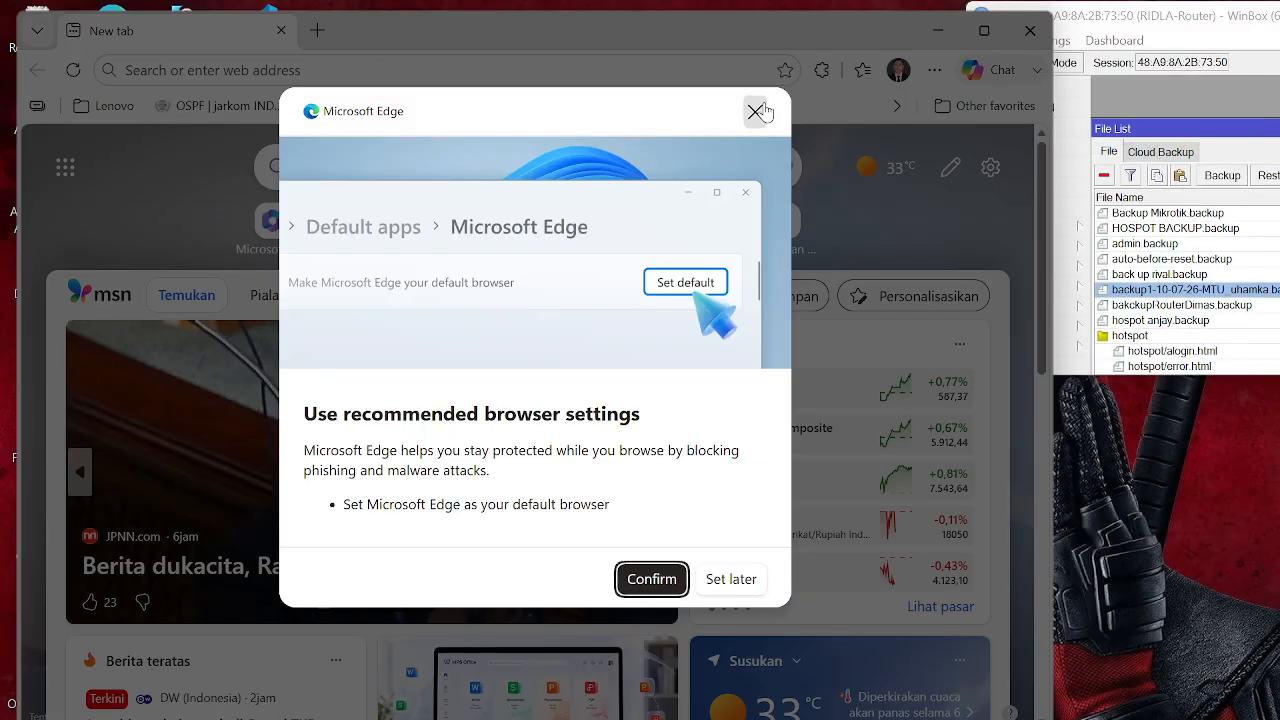
pyautogui.click(755, 111)
# Step: Close Edge, maximize WinBox, close the File List, and briefly open then close the System menu
pyautogui.click(1030, 30)
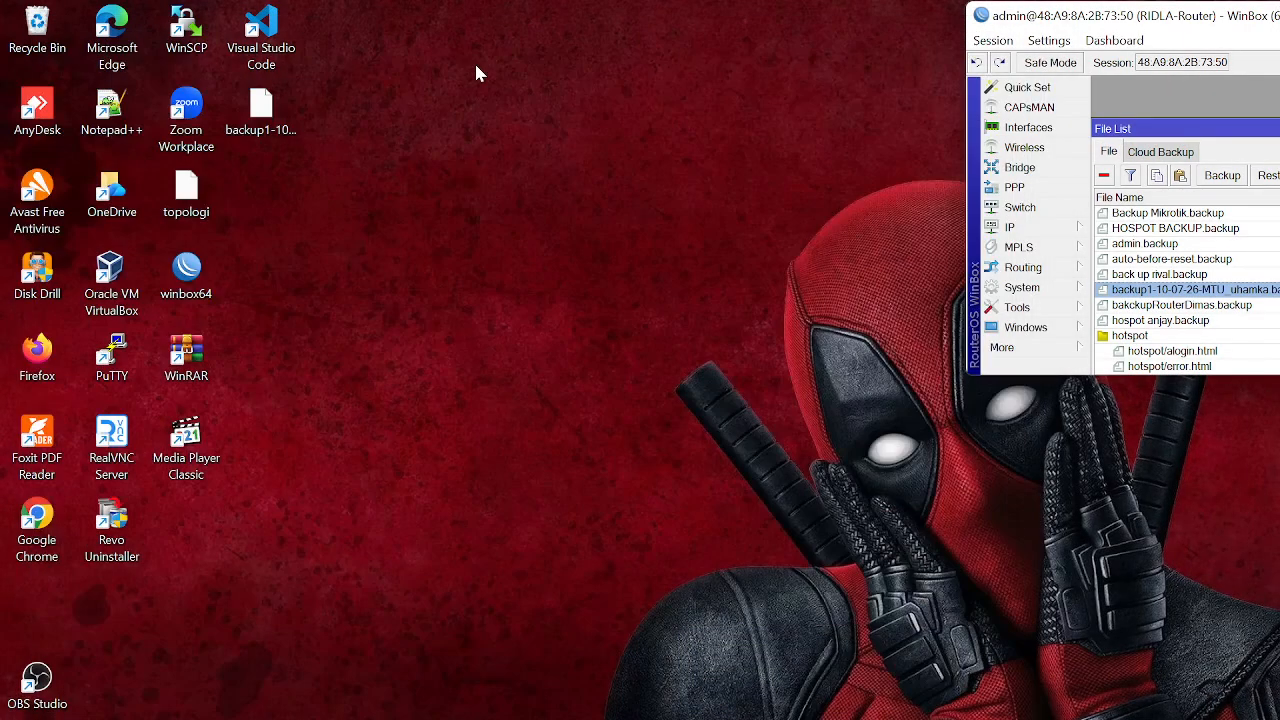
pyautogui.moveTo(1226, 22); pyautogui.dragTo(653, 2)
pyautogui.click(650, 121)
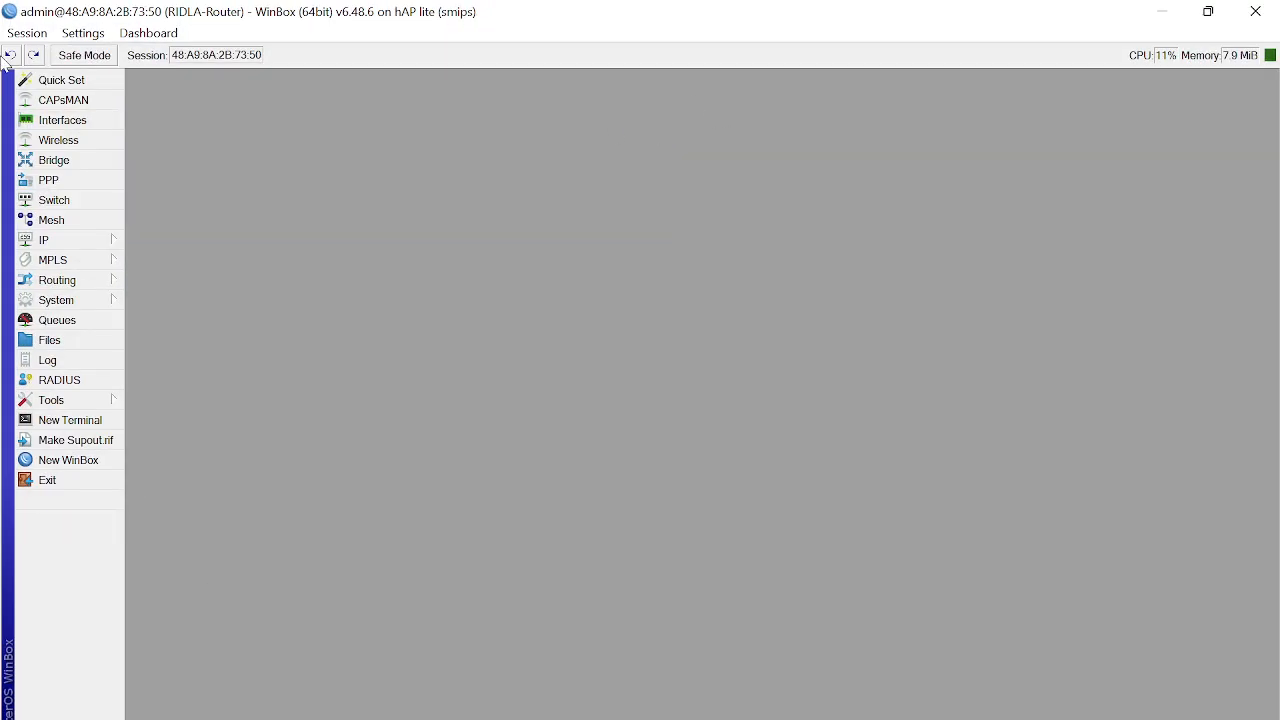
pyautogui.click(62, 305)
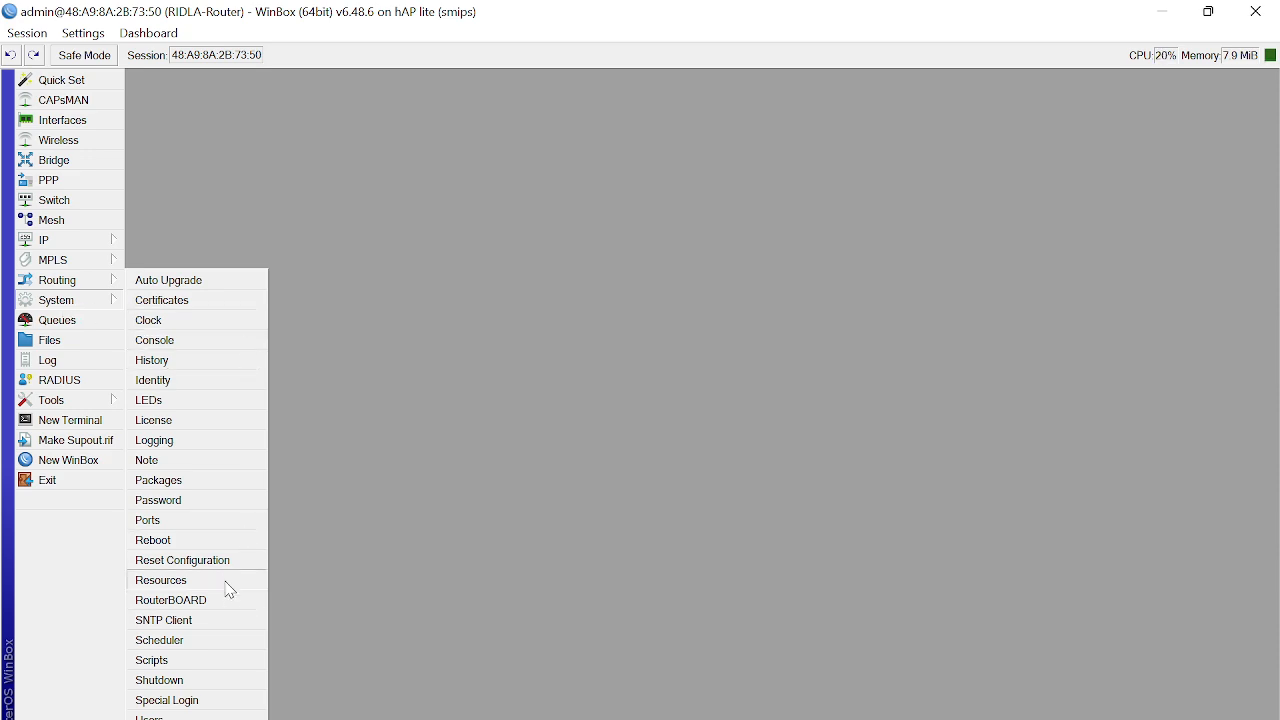
pyautogui.click(436, 281)
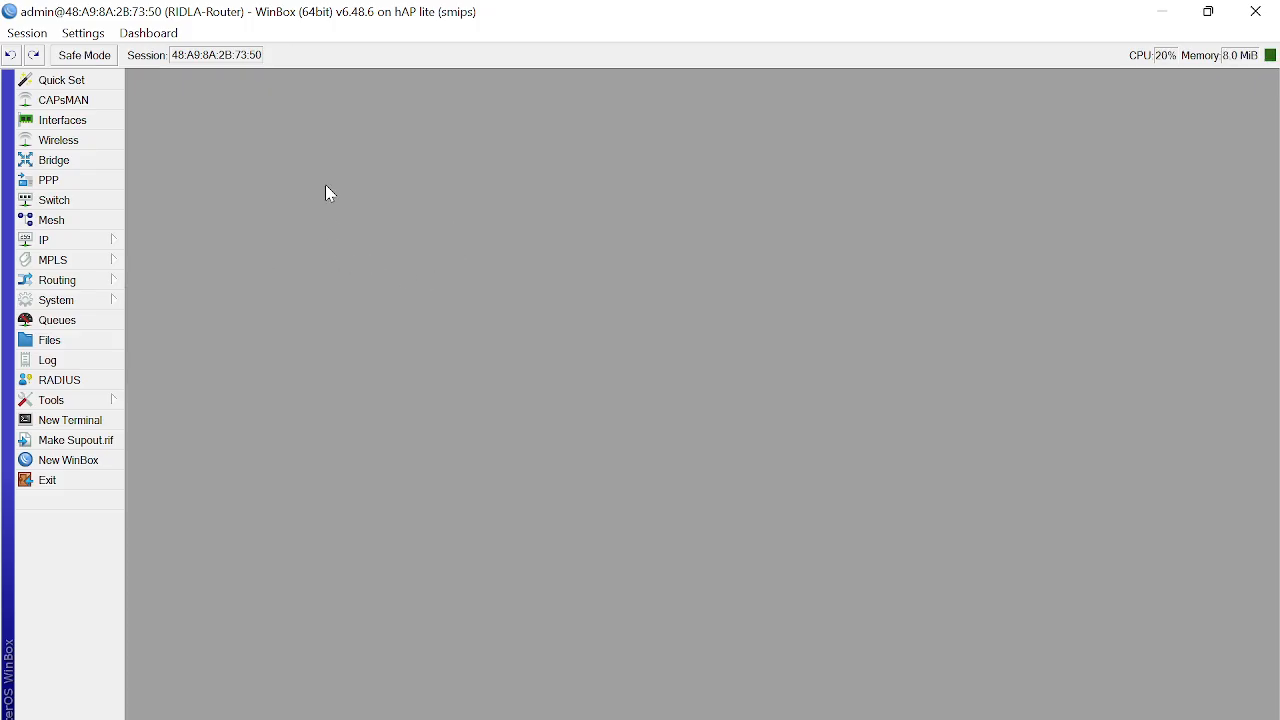
pyautogui.moveTo(337, 11); pyautogui.dragTo(538, 3)
# Step: Reopen the File List, select the MTU_uhamka backup, and try dragging it to the desktop
pyautogui.click(80, 340)
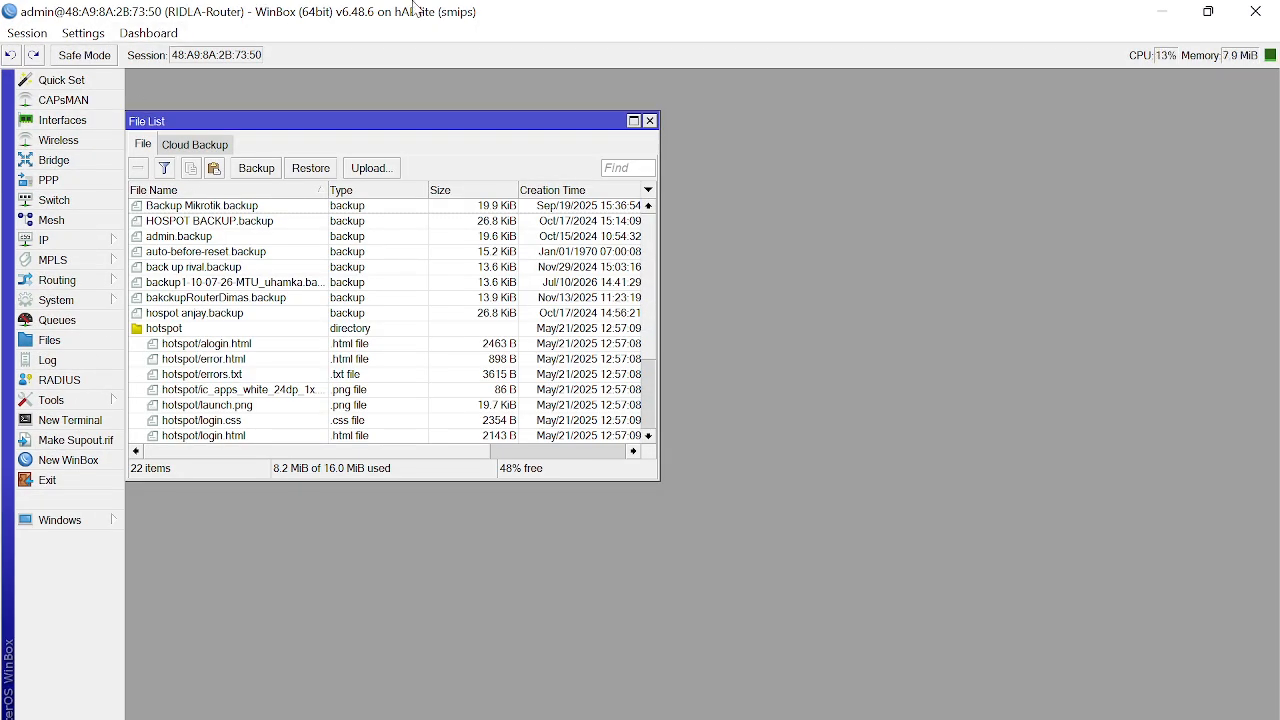
pyautogui.moveTo(365, 16); pyautogui.dragTo(636, 2)
pyautogui.moveTo(287, 8); pyautogui.dragTo(463, 14)
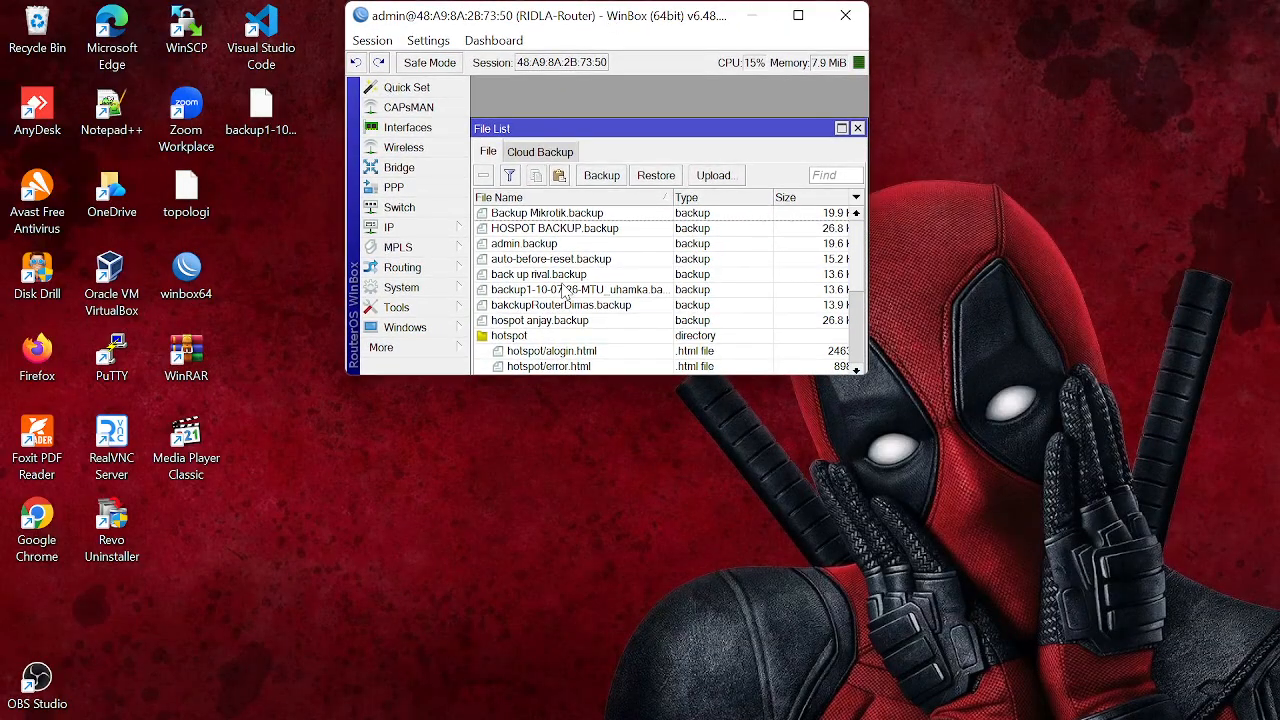
pyautogui.click(513, 292)
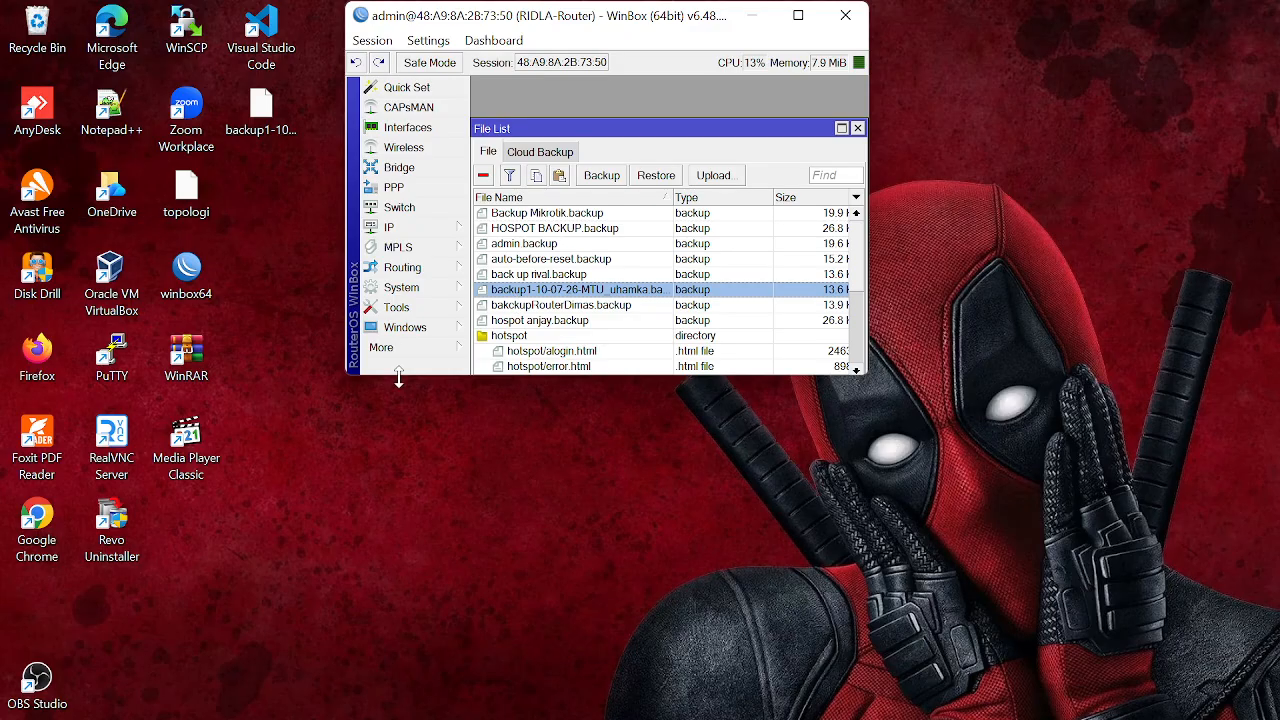
pyautogui.moveTo(510, 290)
pyautogui.mouseDown()
pyautogui.moveTo(215, 276)
pyautogui.moveTo(524, 299)
pyautogui.mouseUp()
# Step: Start downloading the backup, cancel the folder dialog, close the File List, and open System
pyautogui.rightClick(574, 290)
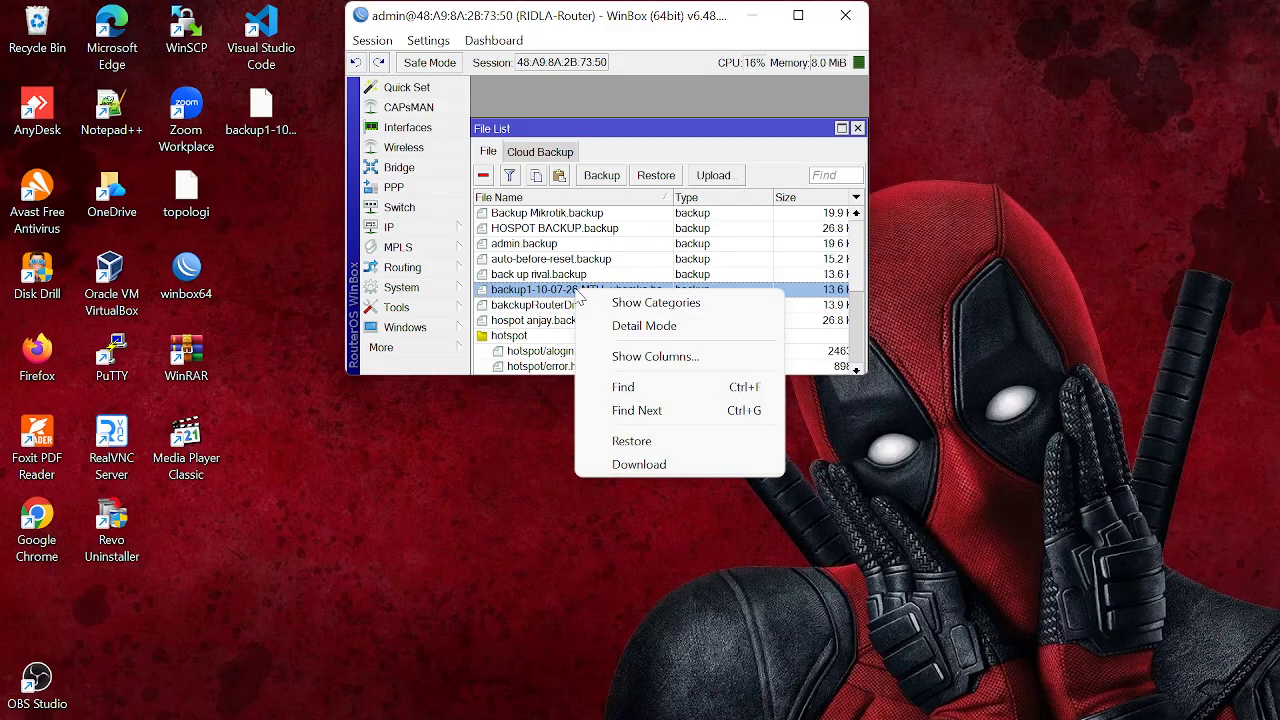
pyautogui.click(636, 466)
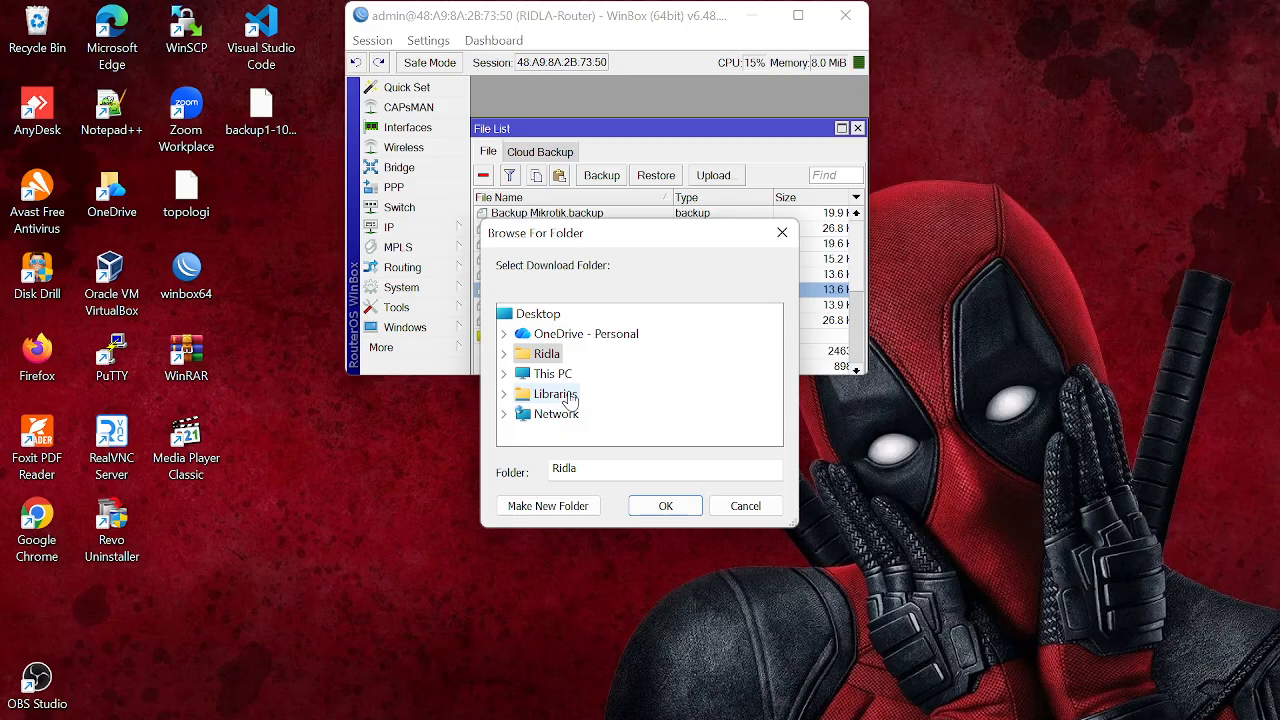
pyautogui.click(504, 374)
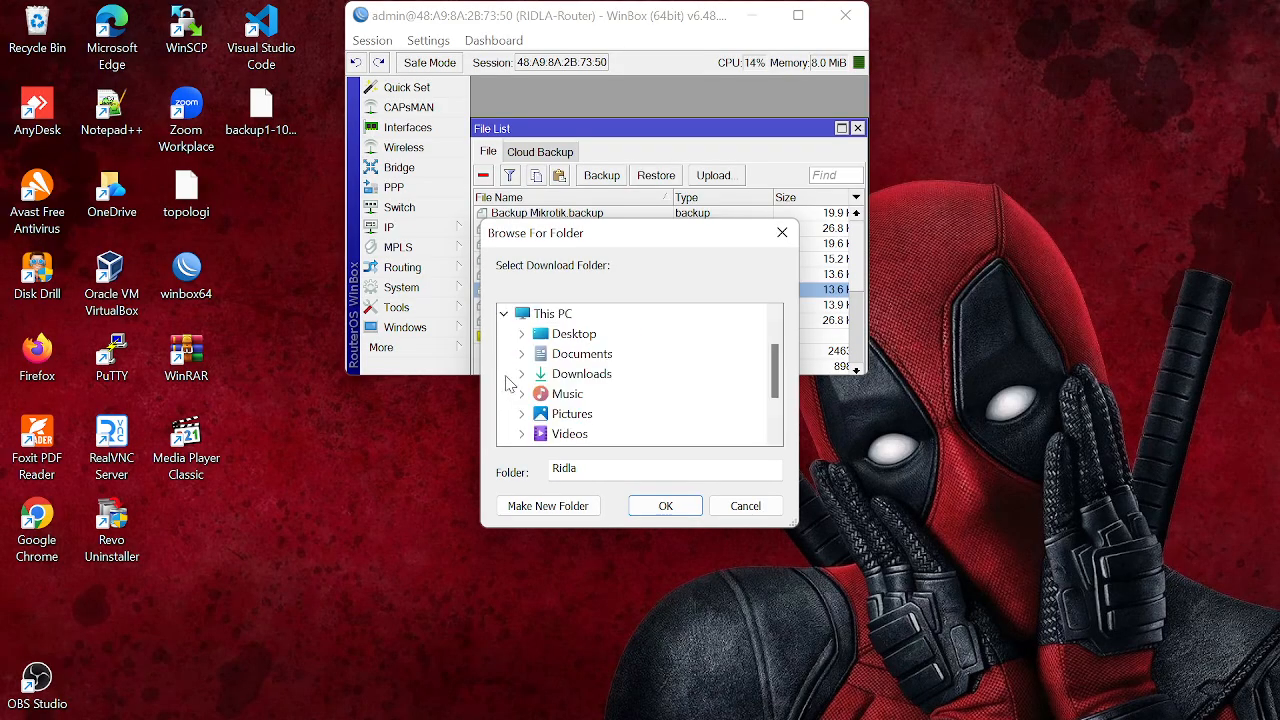
pyautogui.click(504, 316)
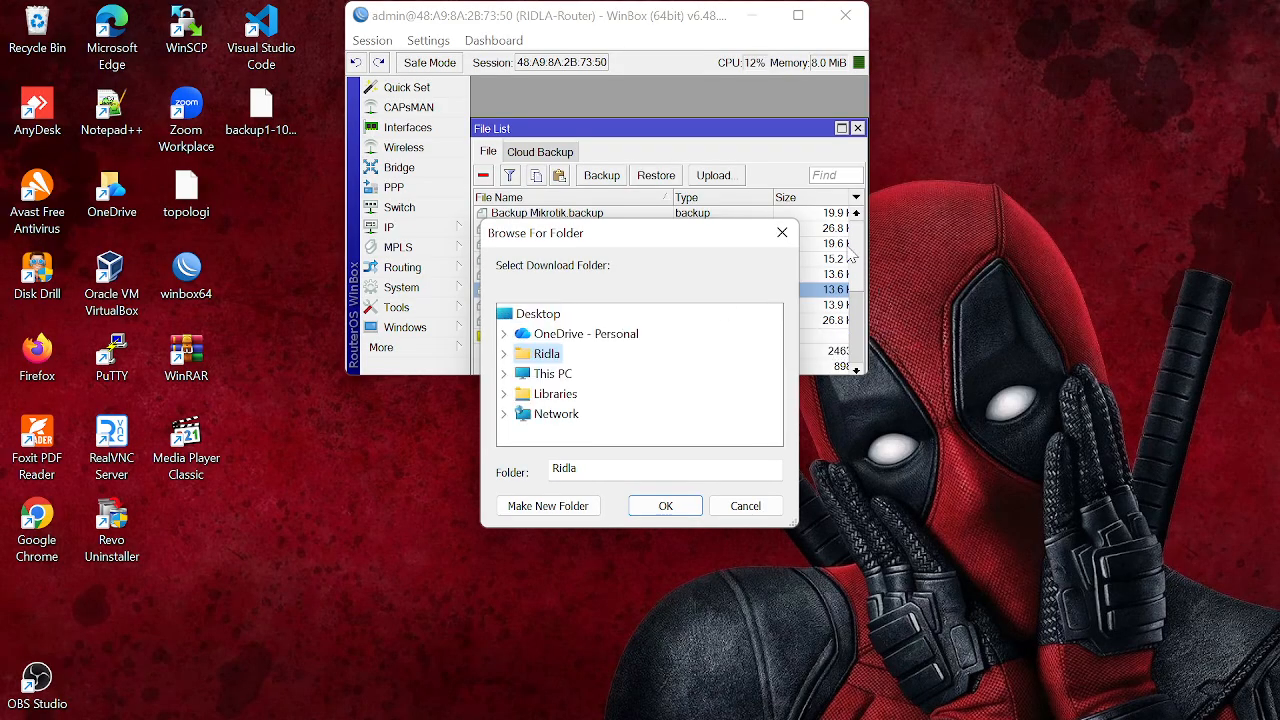
pyautogui.click(782, 232)
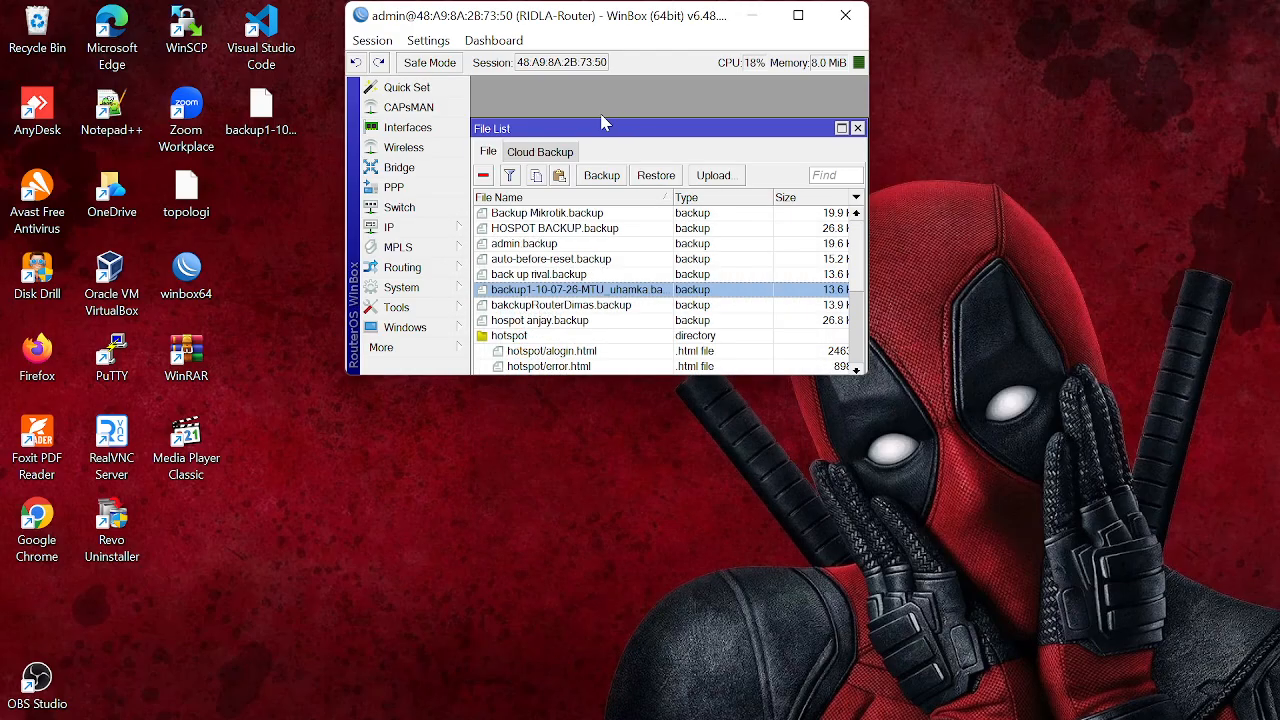
pyautogui.click(798, 15)
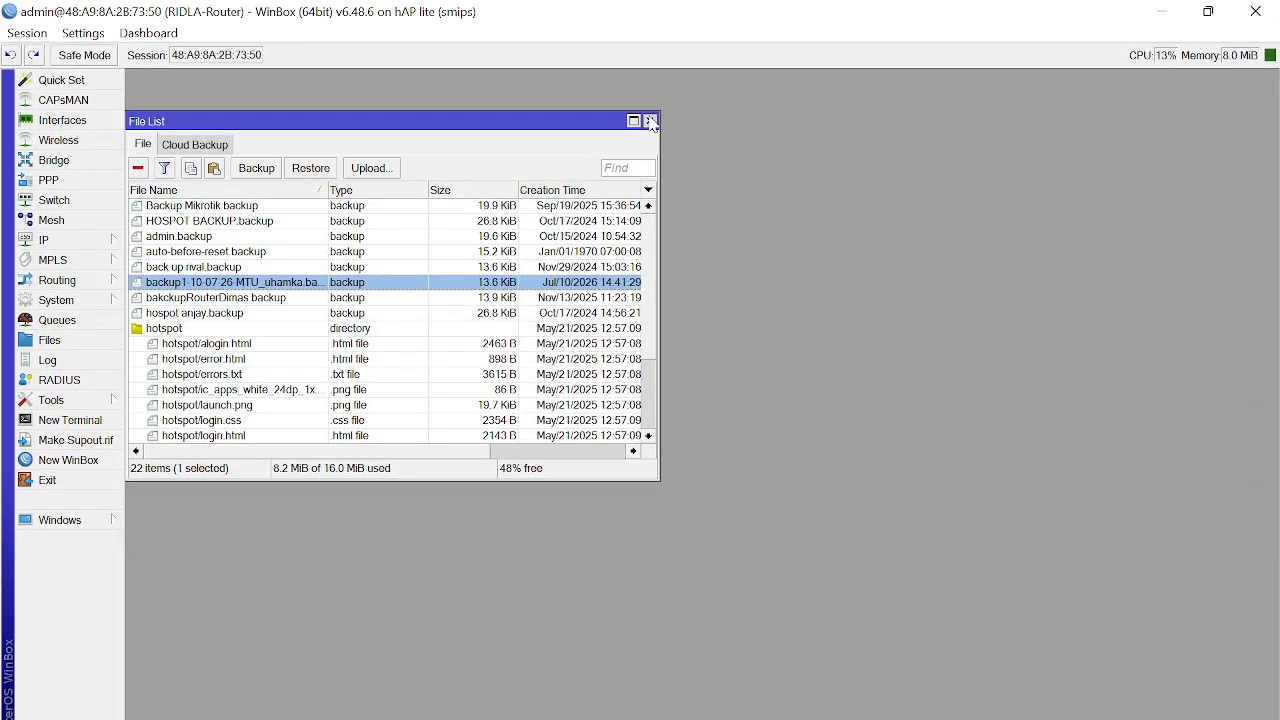
pyautogui.click(651, 121)
pyautogui.click(68, 304)
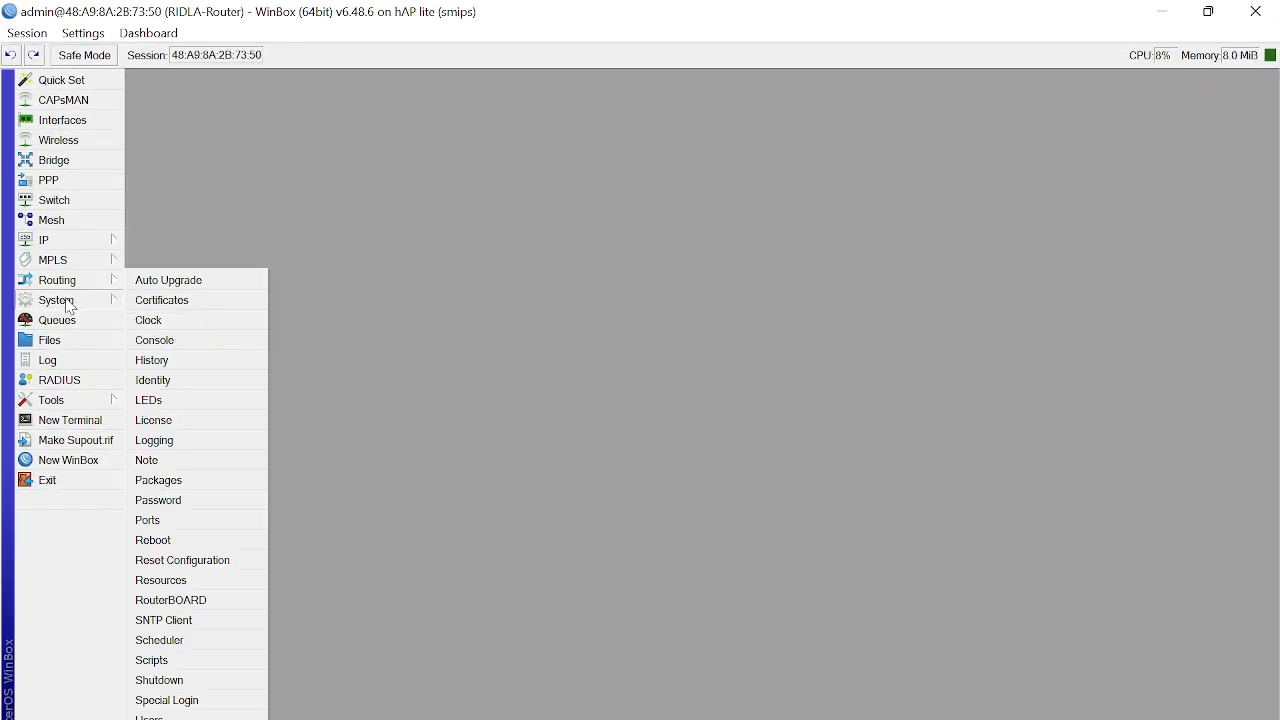
# Step: Reset the router configuration with No Default Configuration and Do Not Backup ticked, confirming the reboot
pyautogui.click(204, 564)
pyautogui.click(272, 162)
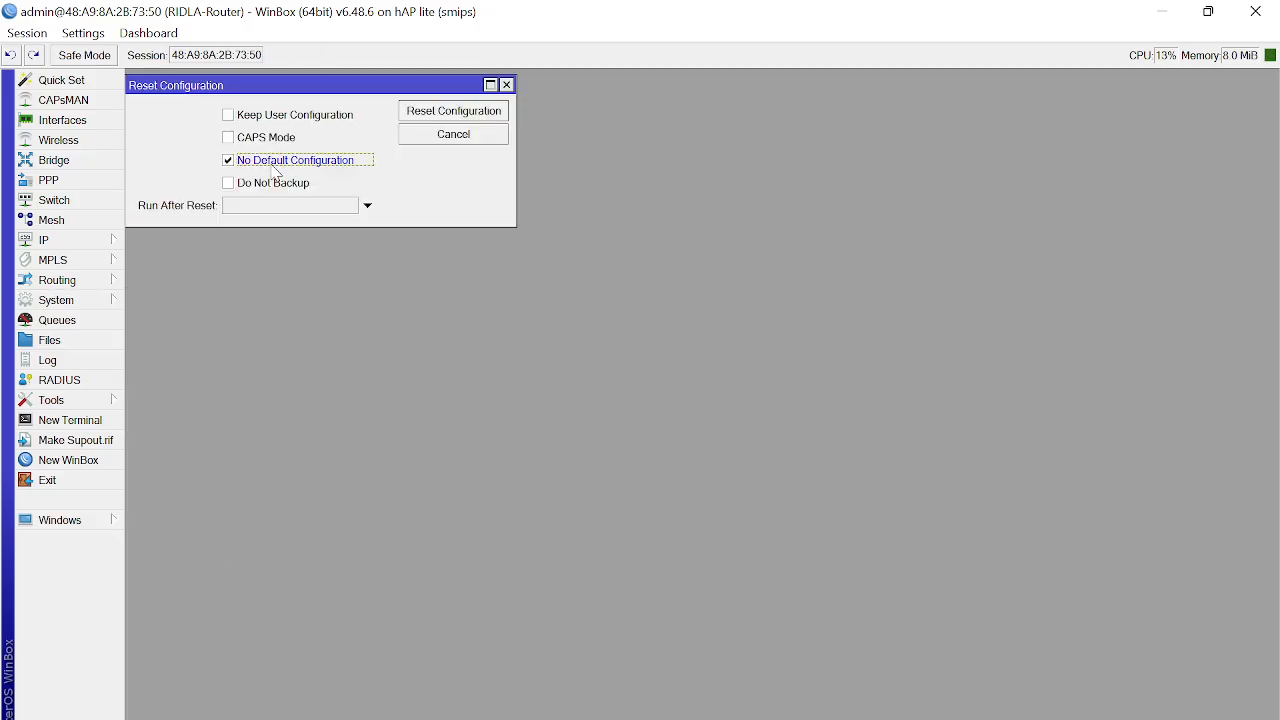
pyautogui.click(274, 186)
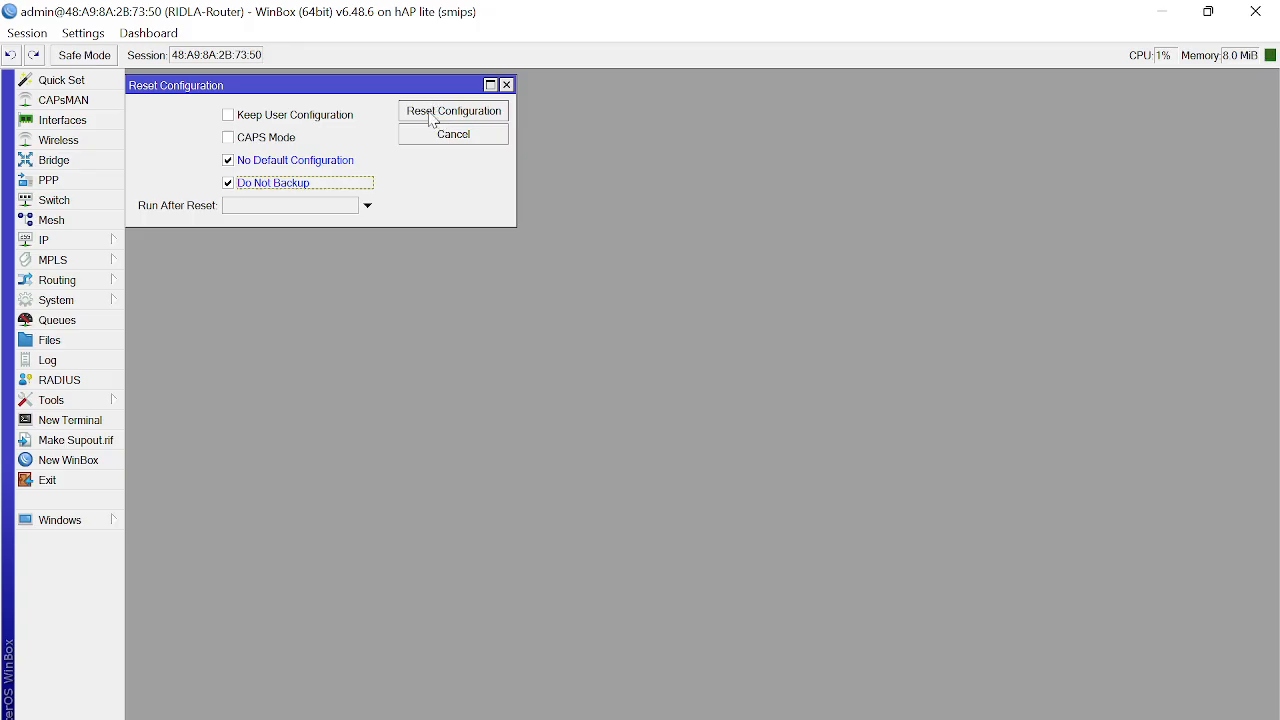
pyautogui.click(443, 116)
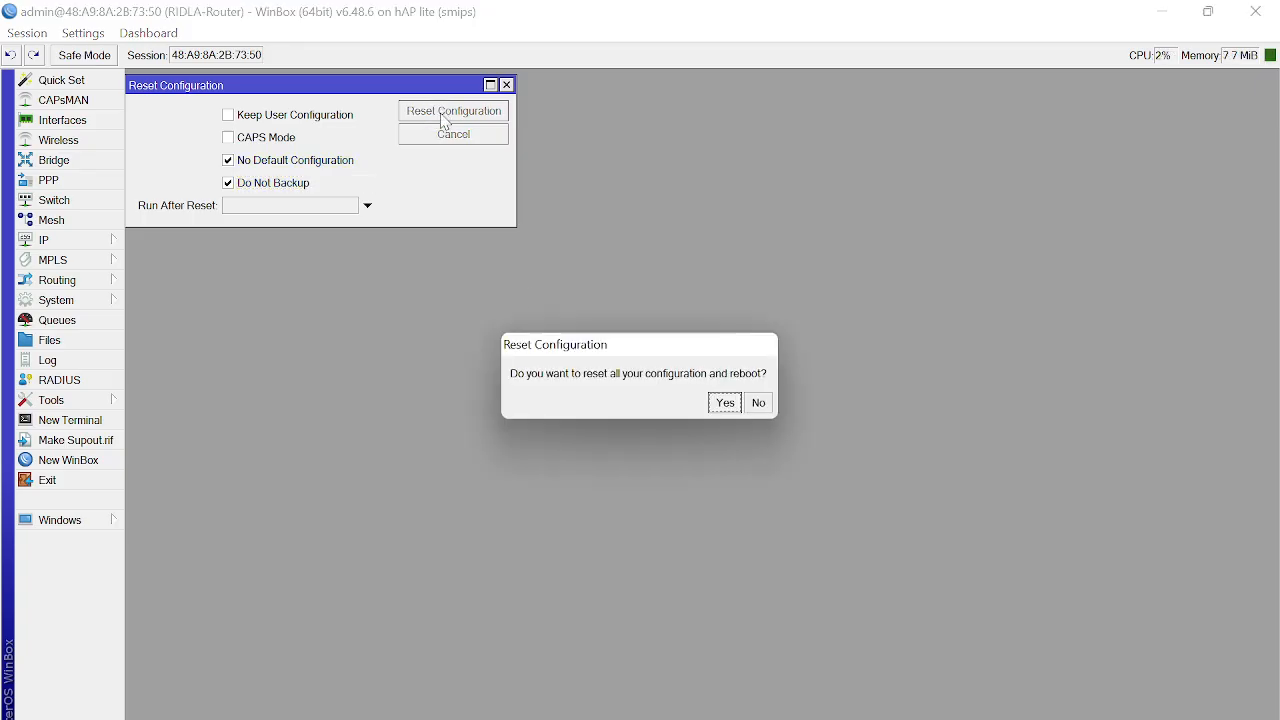
pyautogui.click(726, 402)
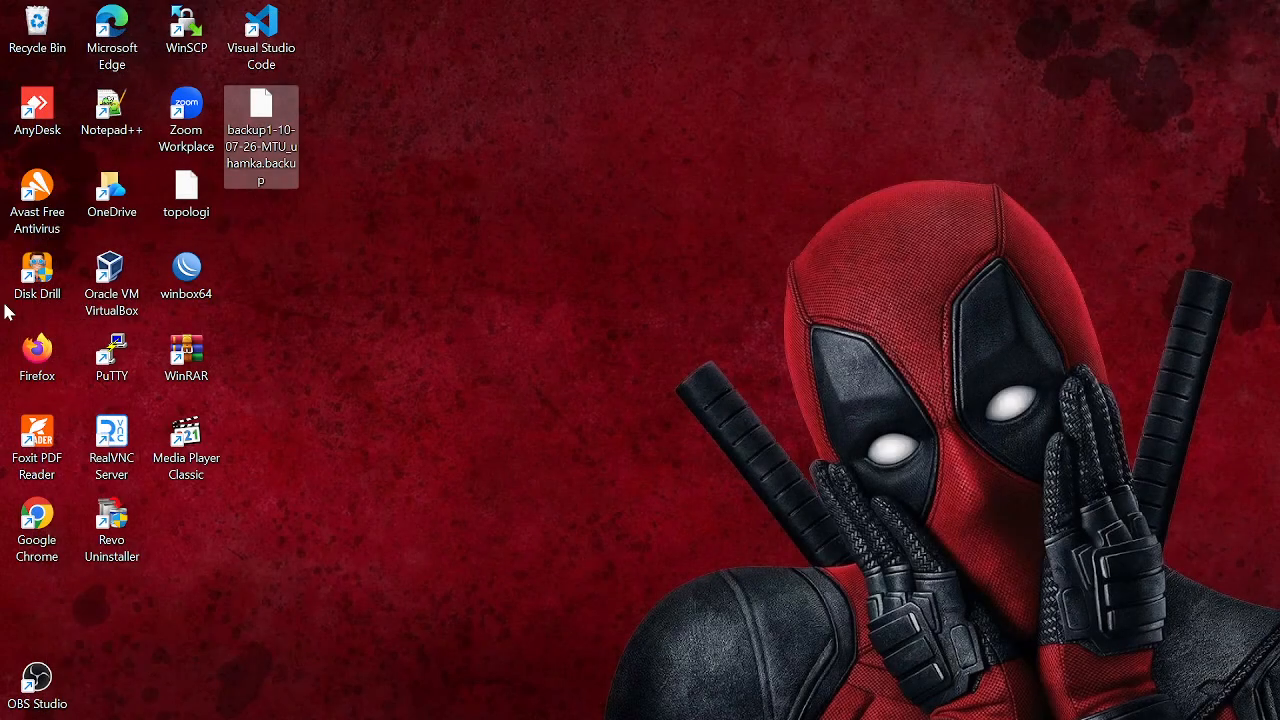
pyautogui.press('super+plus')
pyautogui.click(133, 155)
pyautogui.click(399, 116)
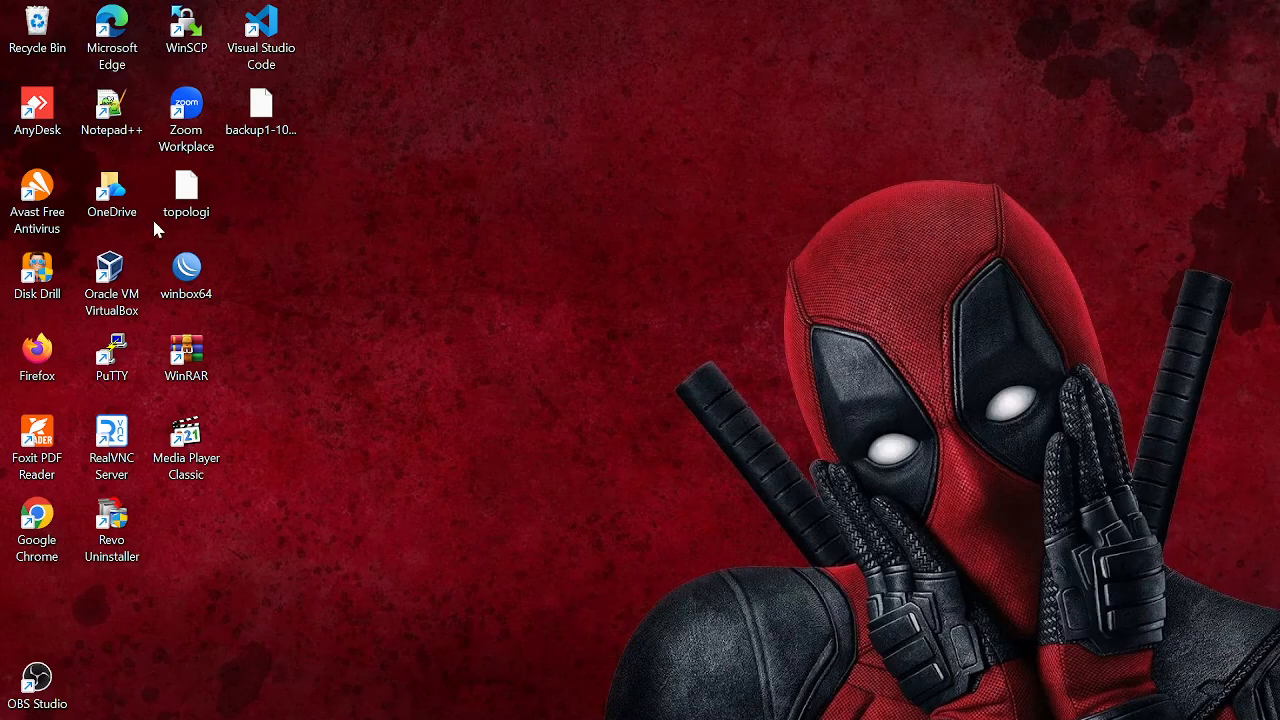
# Step: Relaunch WinBox, refresh the neighbours and connect to the reset router
pyautogui.doubleClick(192, 272)
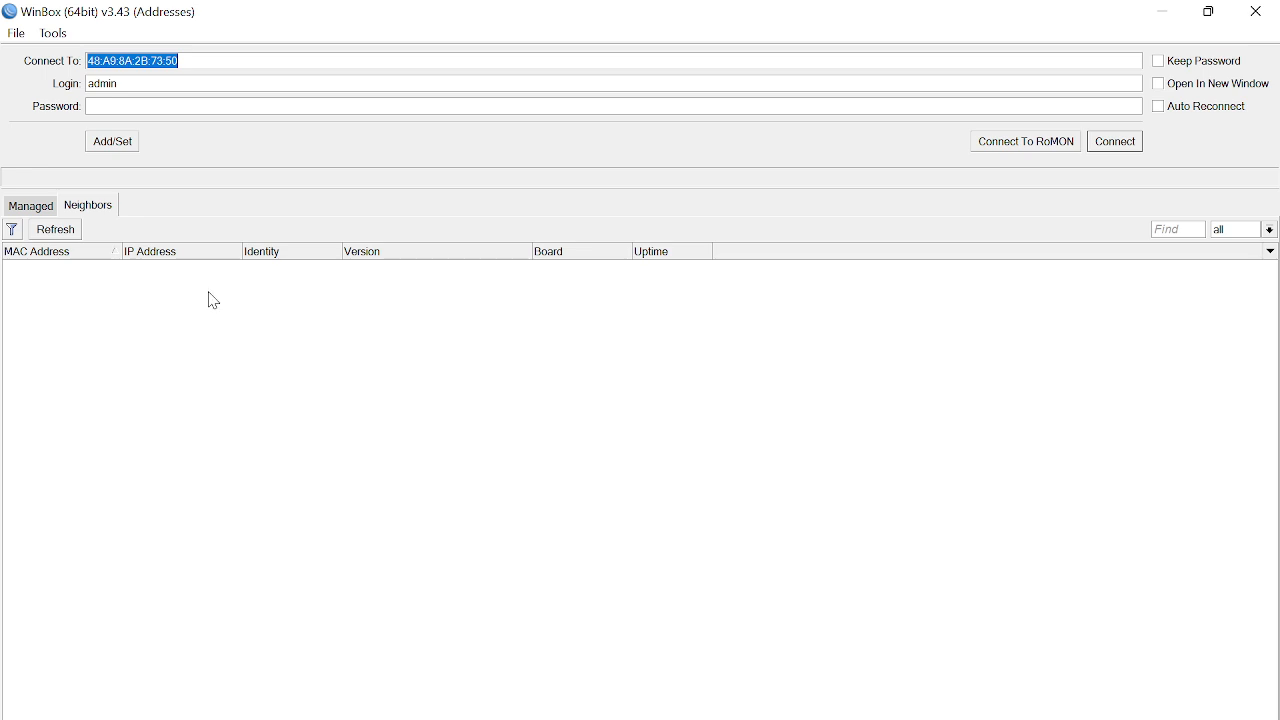
pyautogui.click(32, 206)
pyautogui.click(70, 206)
pyautogui.click(63, 236)
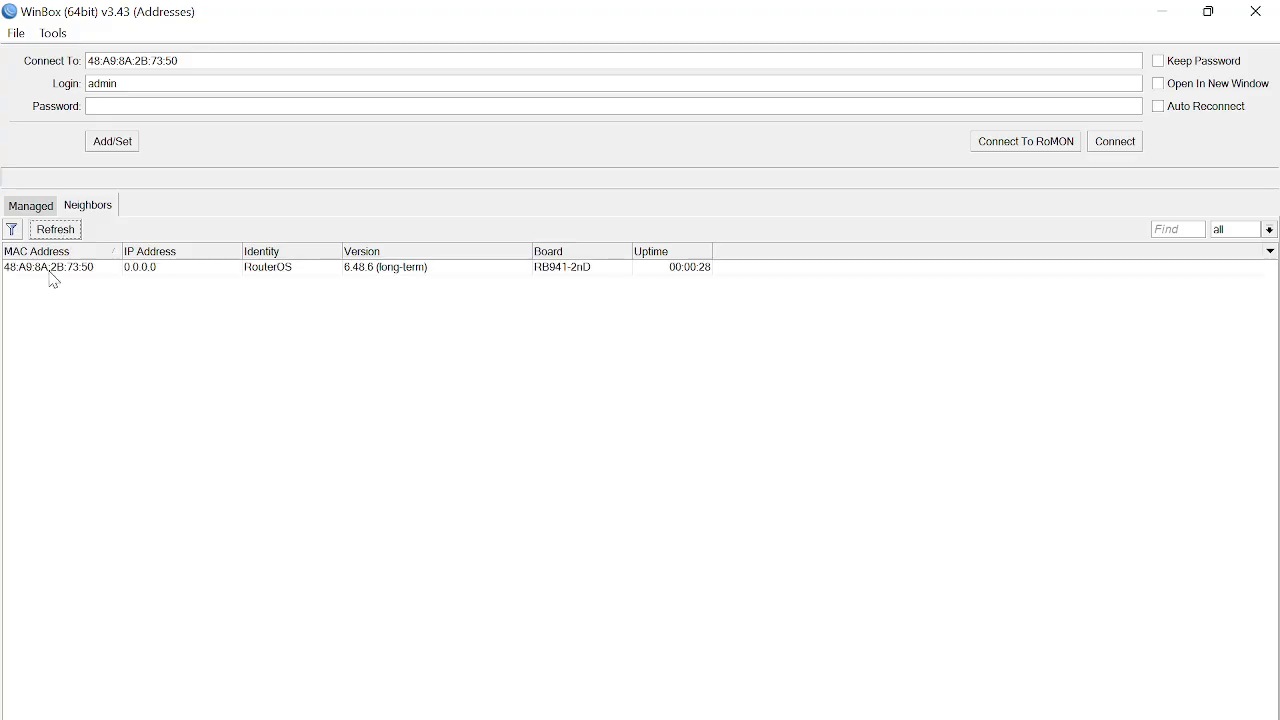
pyautogui.click(52, 271)
pyautogui.click(1131, 146)
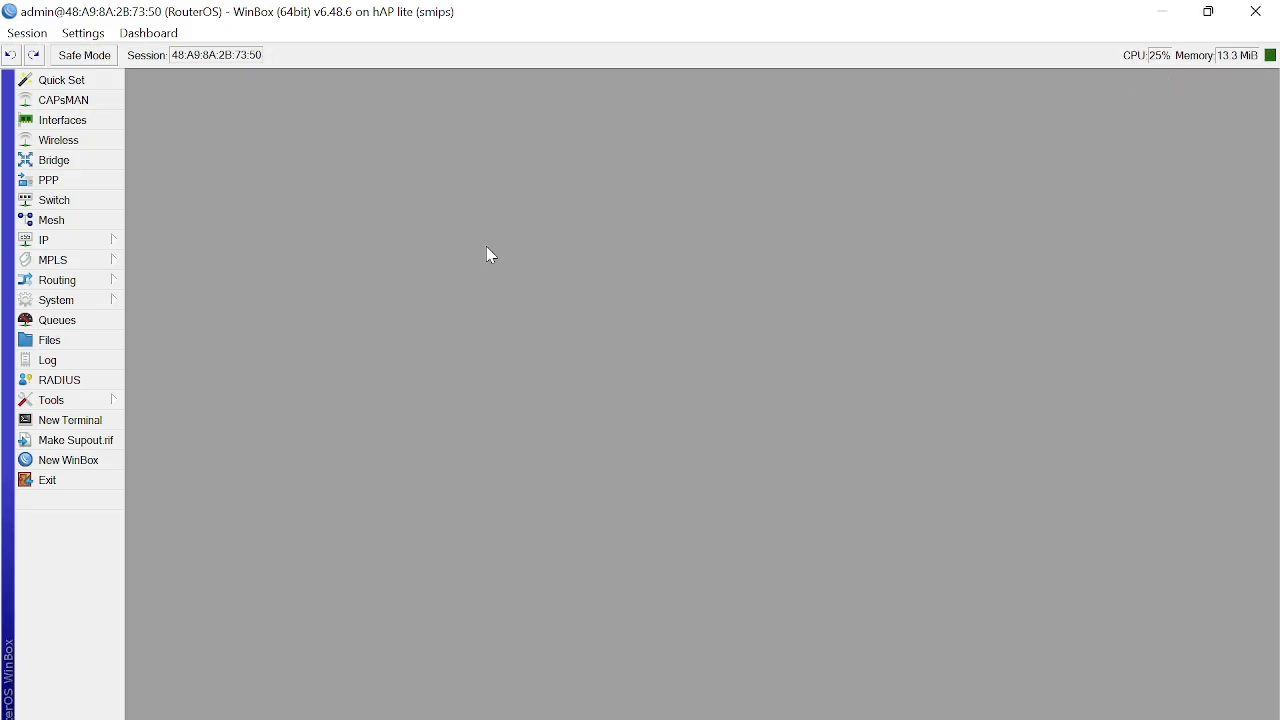
# Step: Open the router's File List, where the backup1-10-07-26 MTU_uhamka backup is still stored
pyautogui.click(819, 710)
pyautogui.click(262, 160)
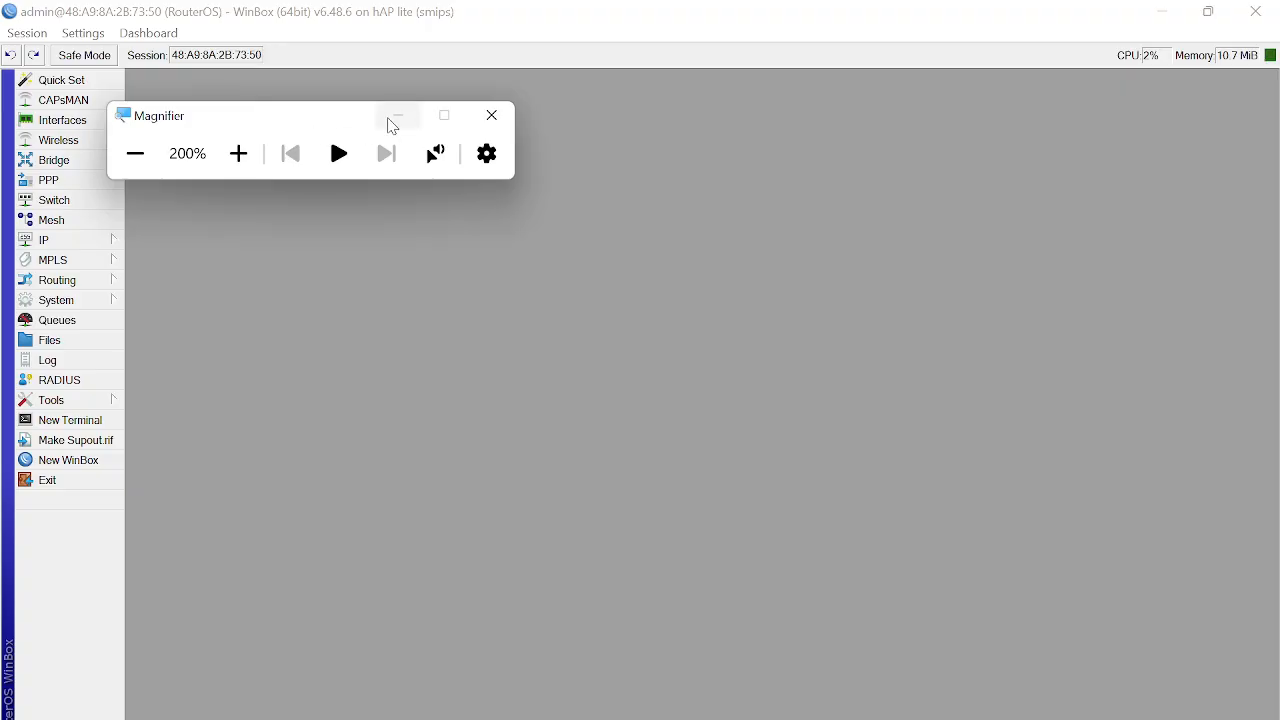
pyautogui.click(395, 117)
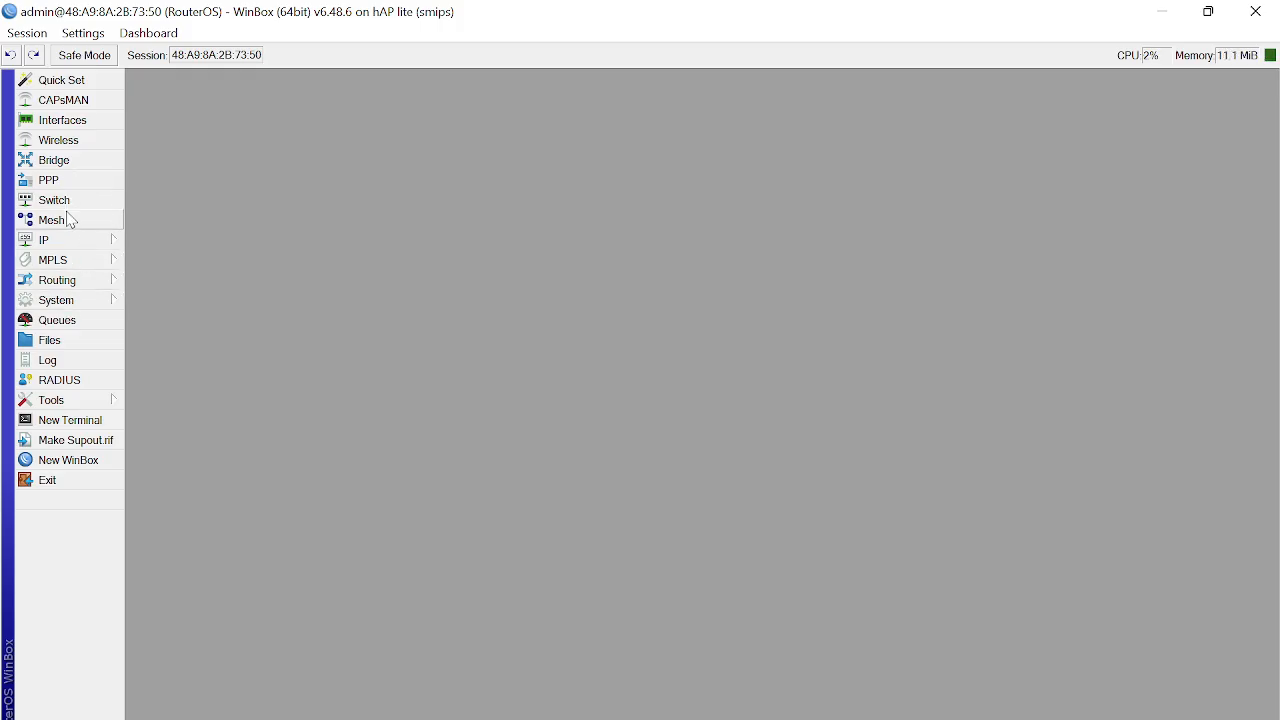
pyautogui.click(68, 342)
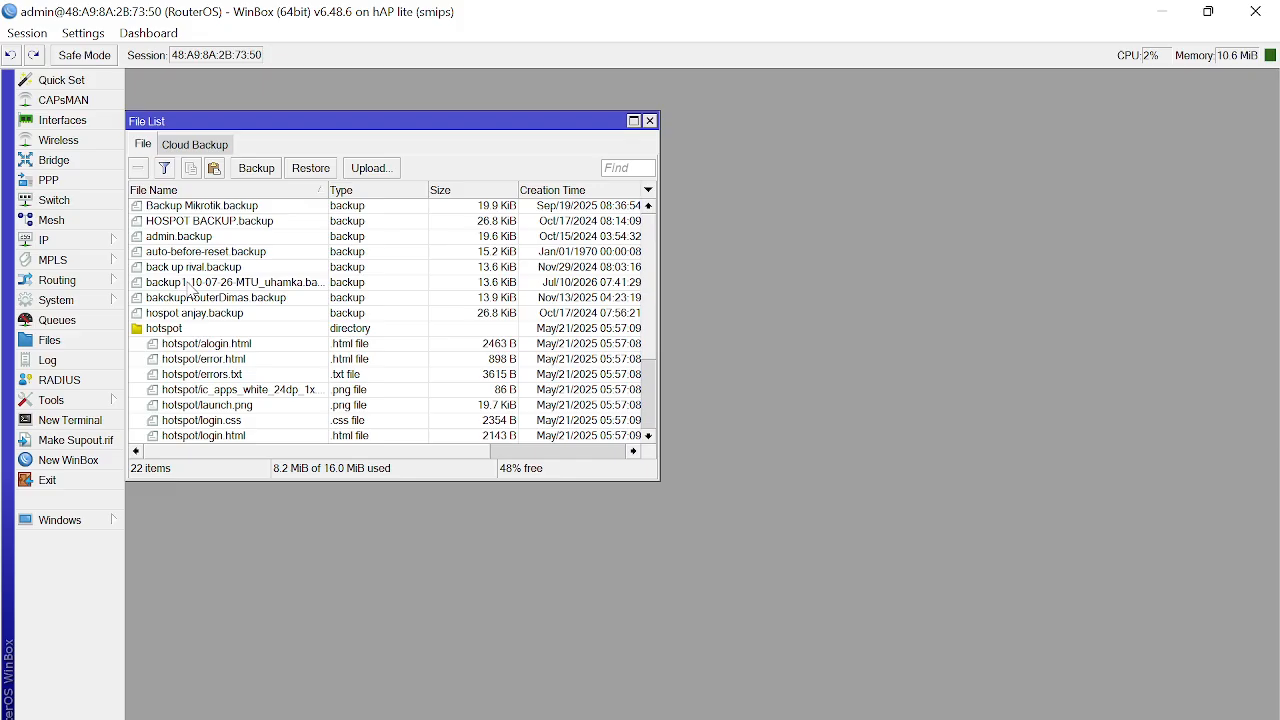
# Step: Restore backup1-10-07-26-MTU_uhamka.backup from the File List and confirm the reboot
pyautogui.click(187, 284)
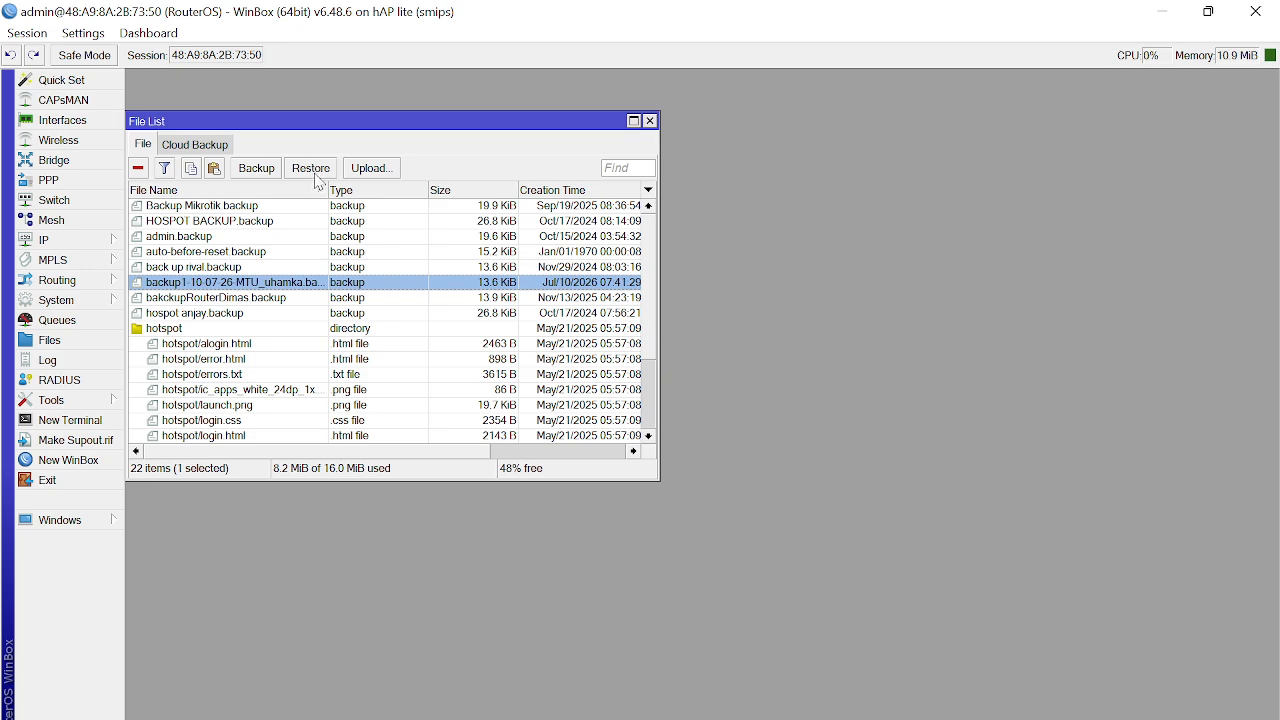
pyautogui.click(318, 180)
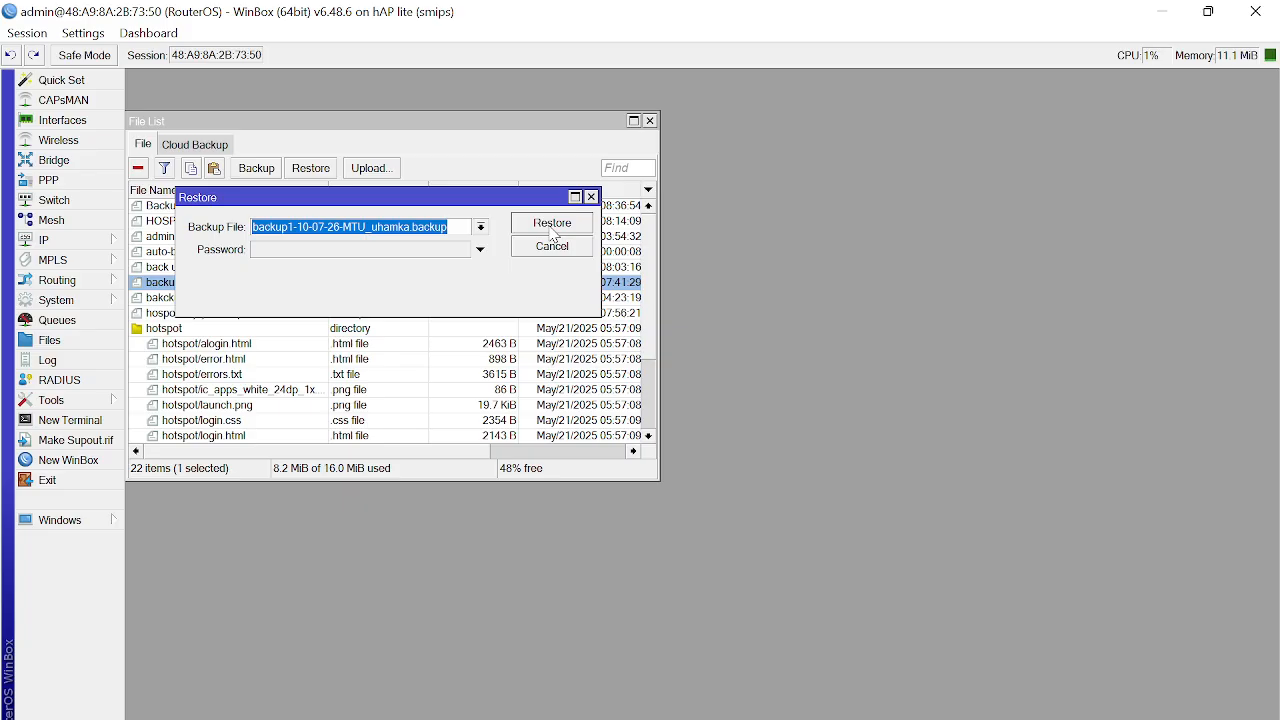
pyautogui.click(553, 228)
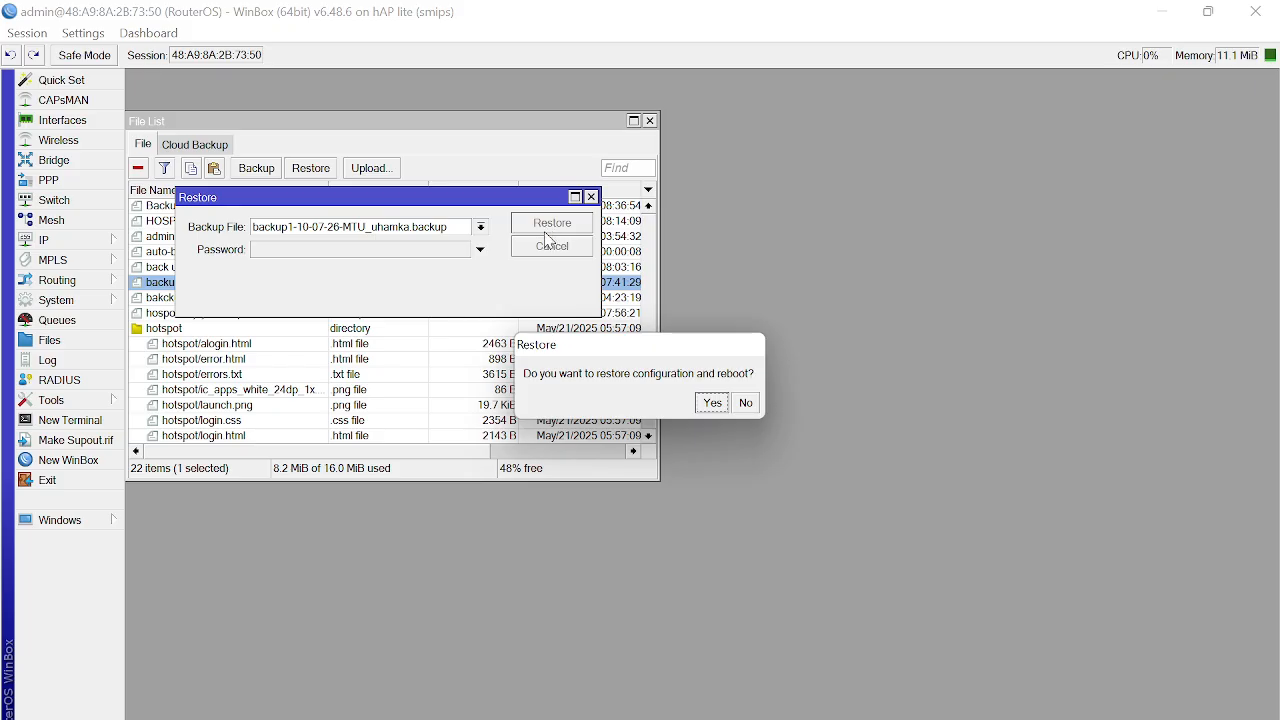
pyautogui.click(712, 402)
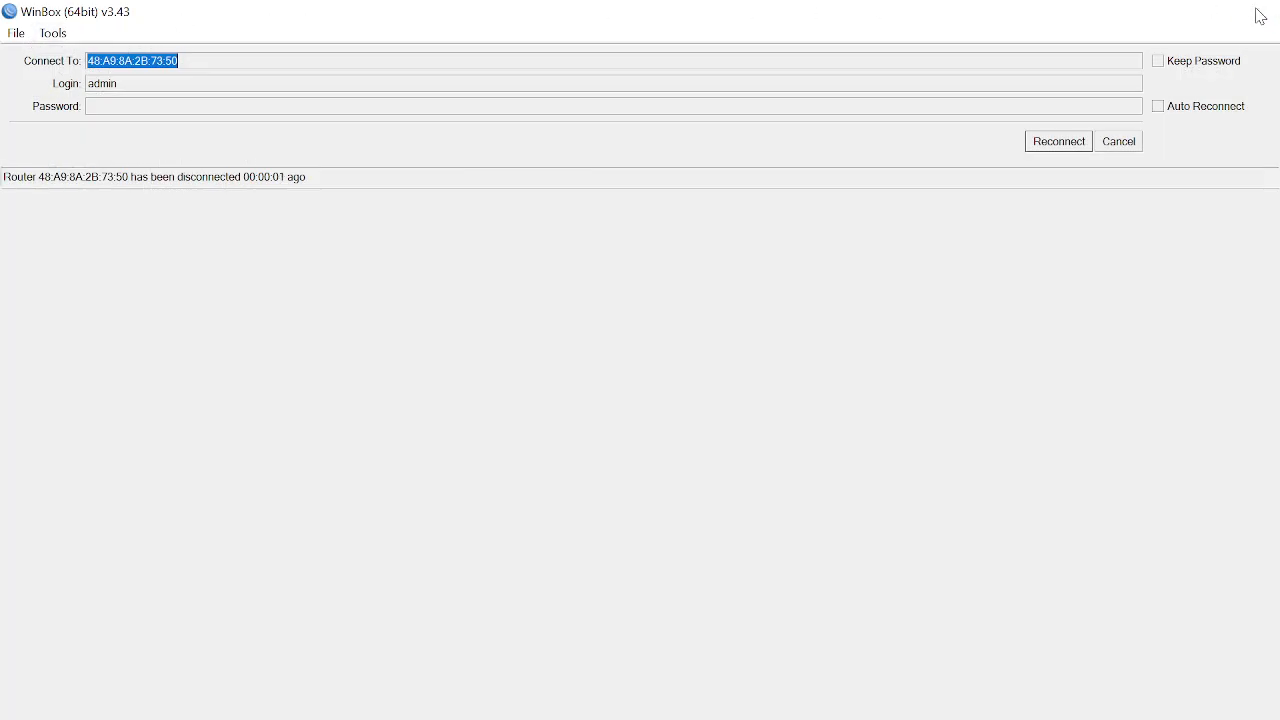
# Step: Close the disconnected WinBox window and launch winbox64 again from the desktop
pyautogui.click(1257, 12)
pyautogui.doubleClick(175, 278)
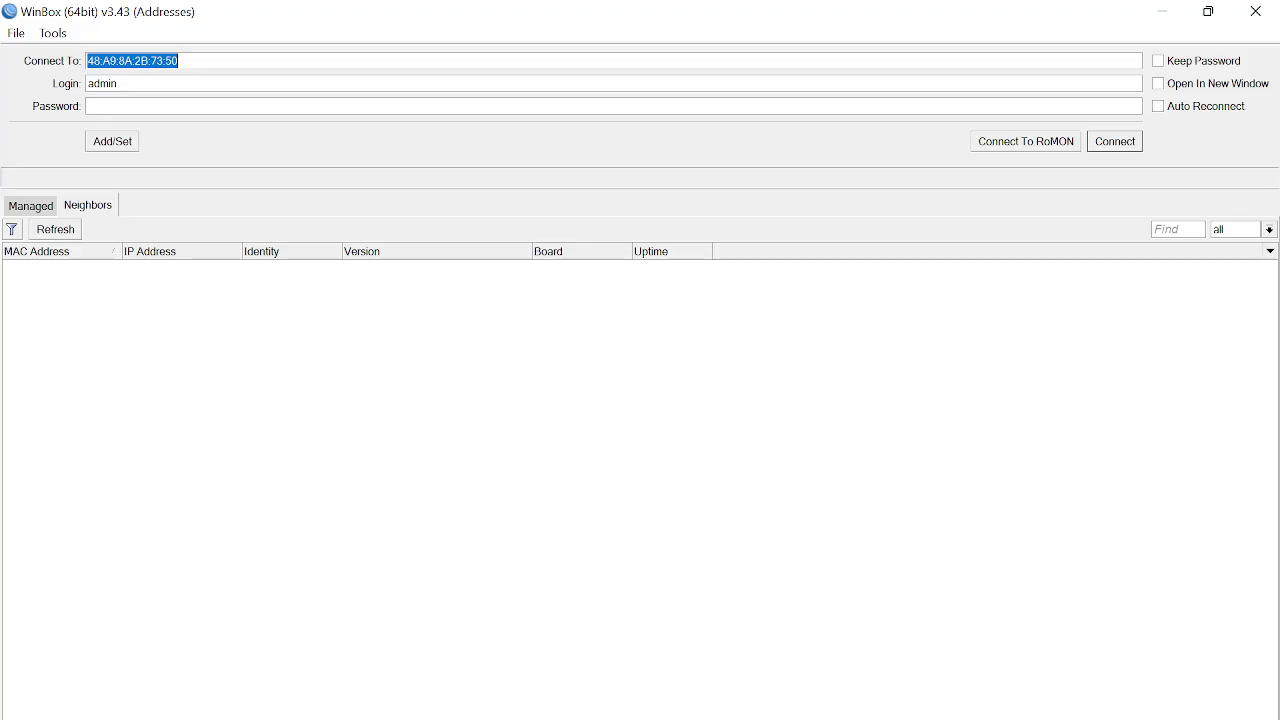
pyautogui.press('super+plus')
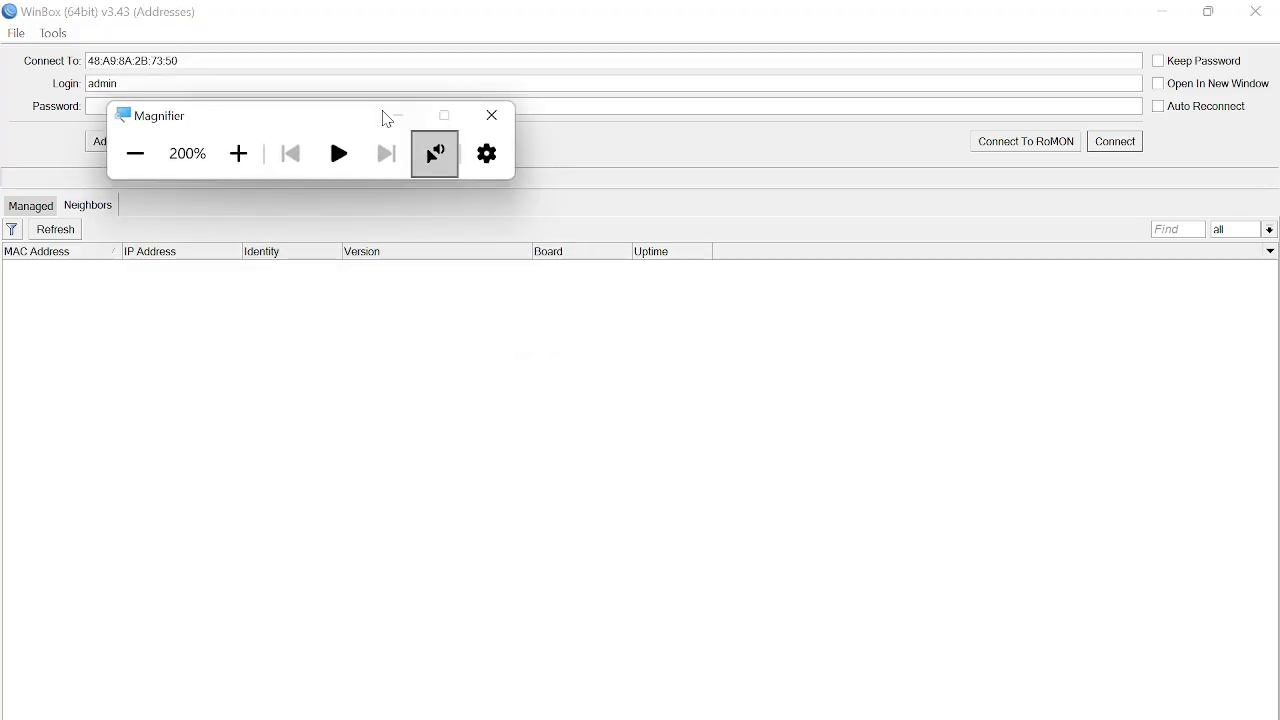
pyautogui.press('super+minus')
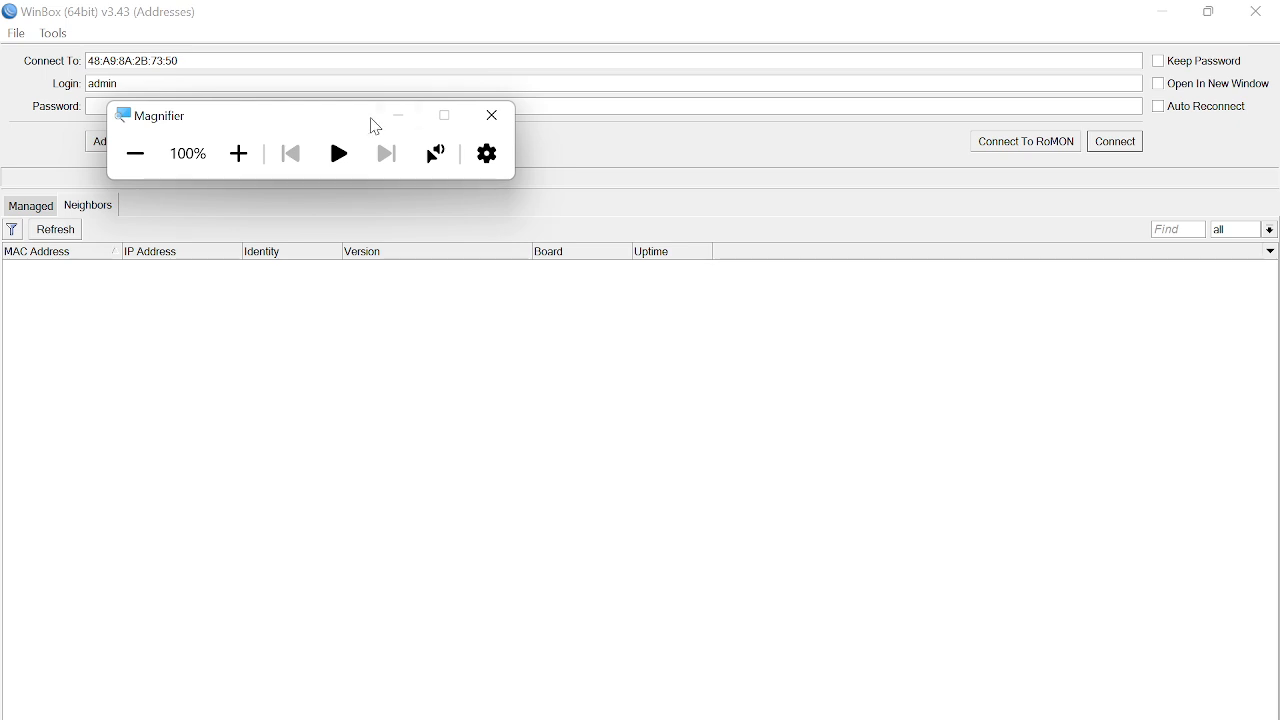
pyautogui.click(395, 120)
# Step: Refresh the Neighbors list until the rebooted router appears as RIDLA-Router at 172.16.10.1
pyautogui.click(35, 208)
pyautogui.click(86, 206)
pyautogui.click(70, 232)
pyautogui.click(70, 237)
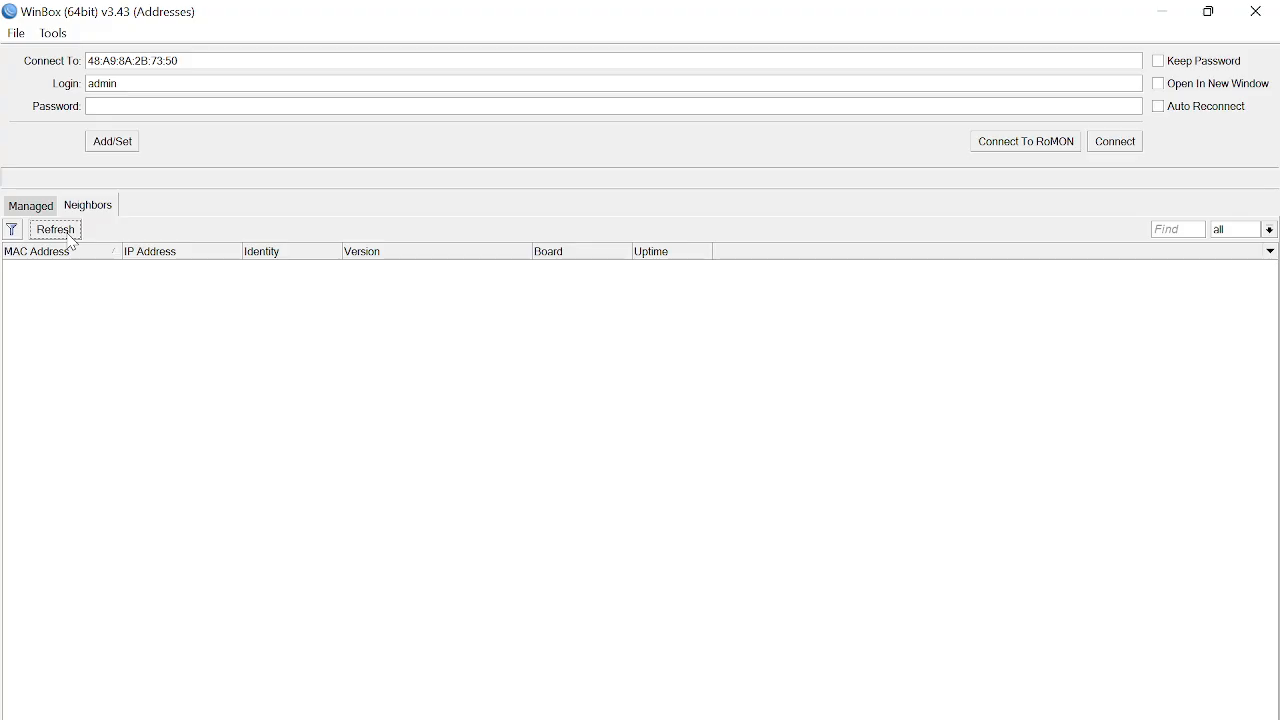
pyautogui.click(30, 208)
pyautogui.click(84, 208)
pyautogui.click(65, 239)
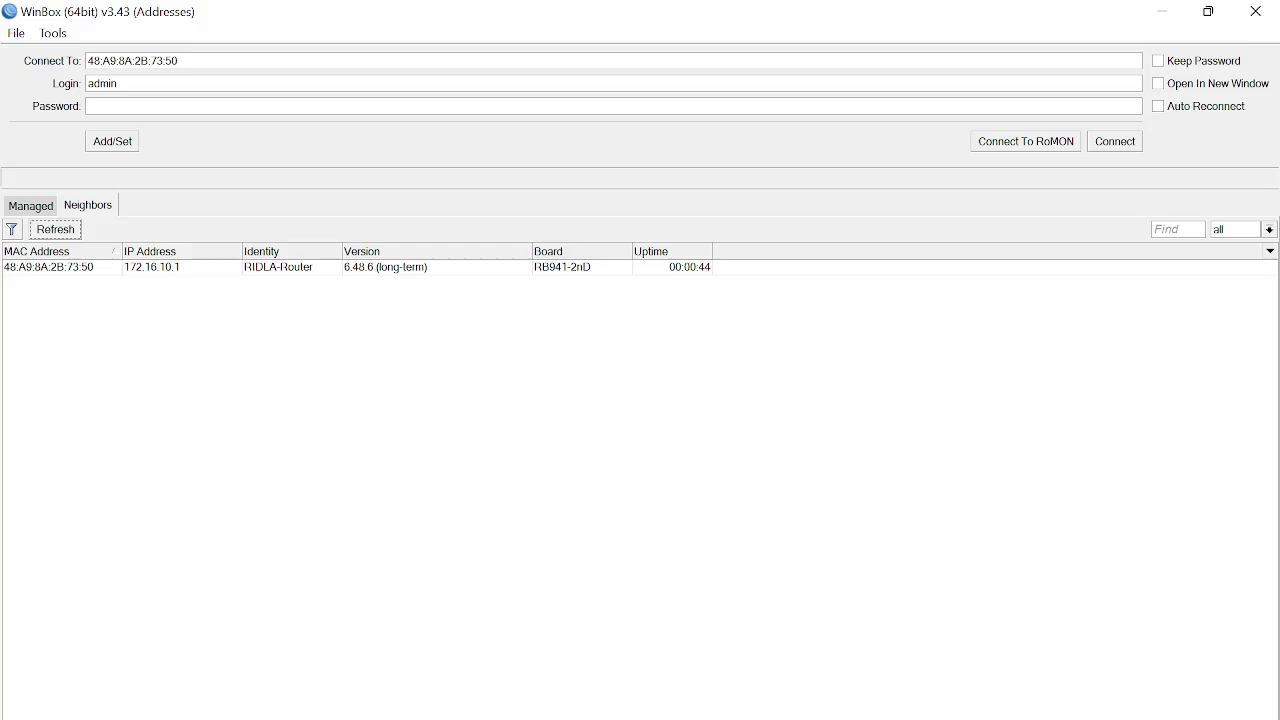
# Step: Select RIDLA-Router among the neighbours and try logging in as admin with a password
pyautogui.press('super+plus')
pyautogui.click(241, 156)
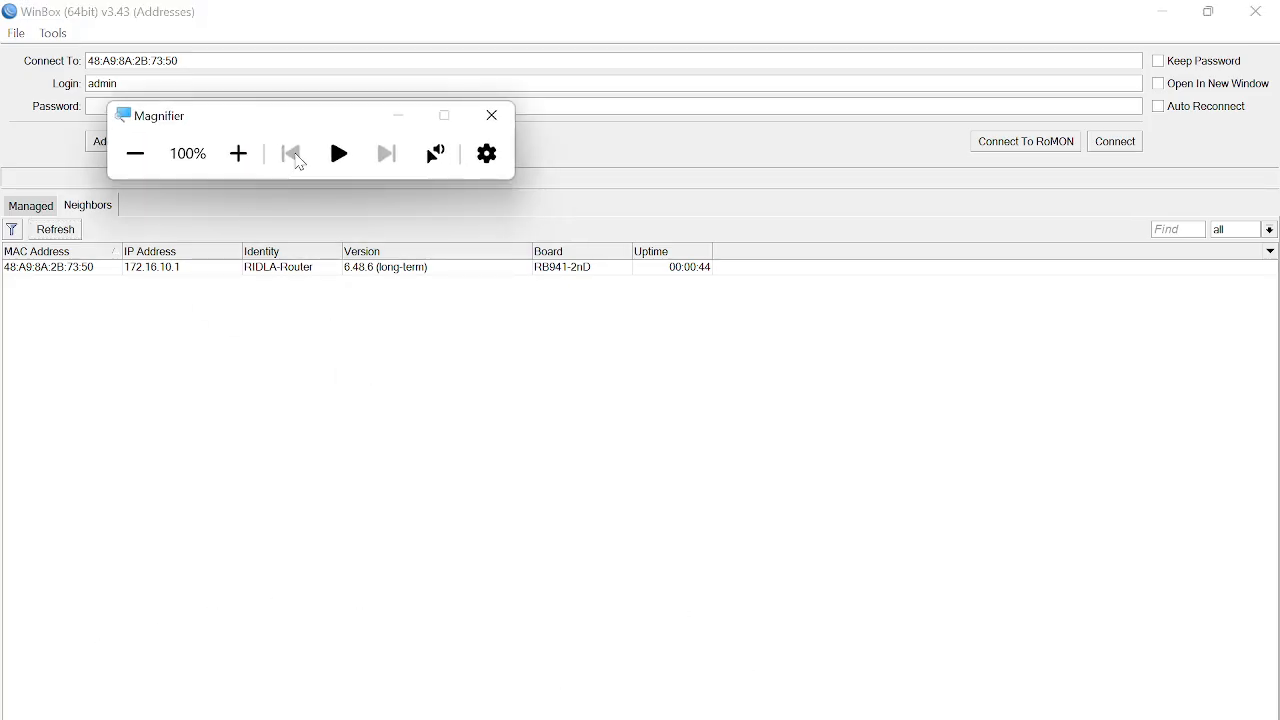
pyautogui.click(396, 119)
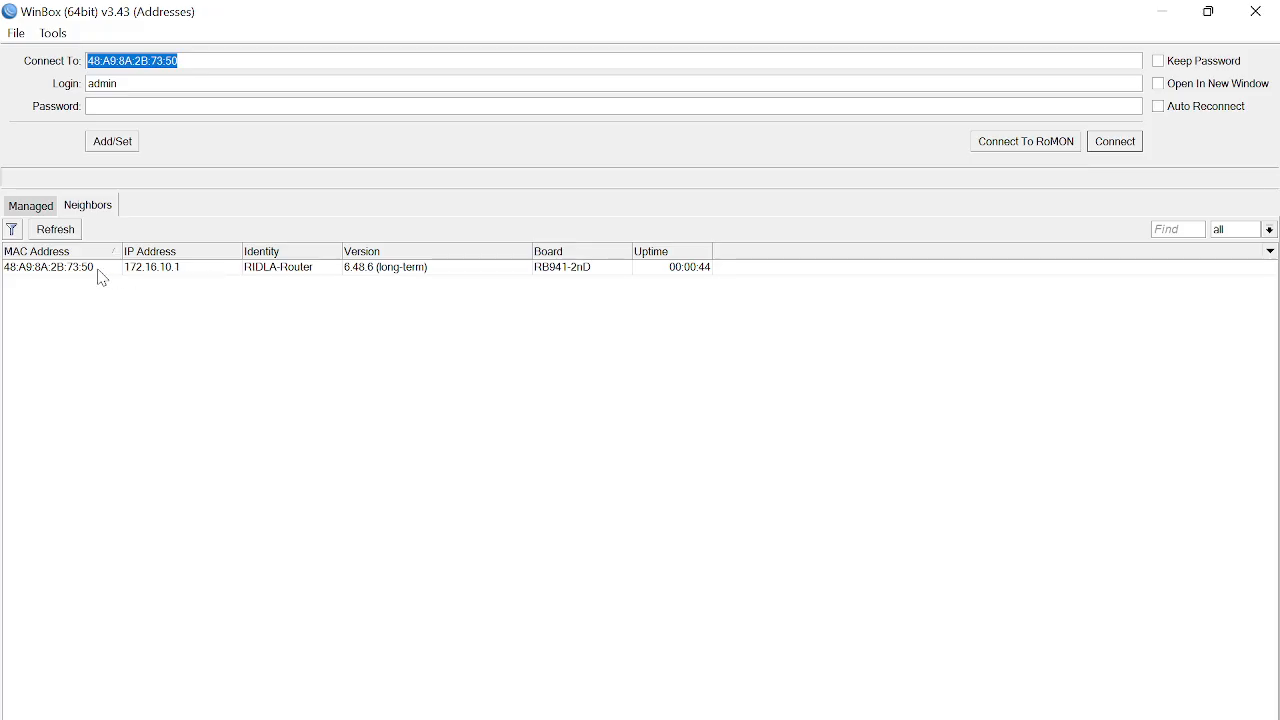
pyautogui.click(41, 276)
pyautogui.click(48, 274)
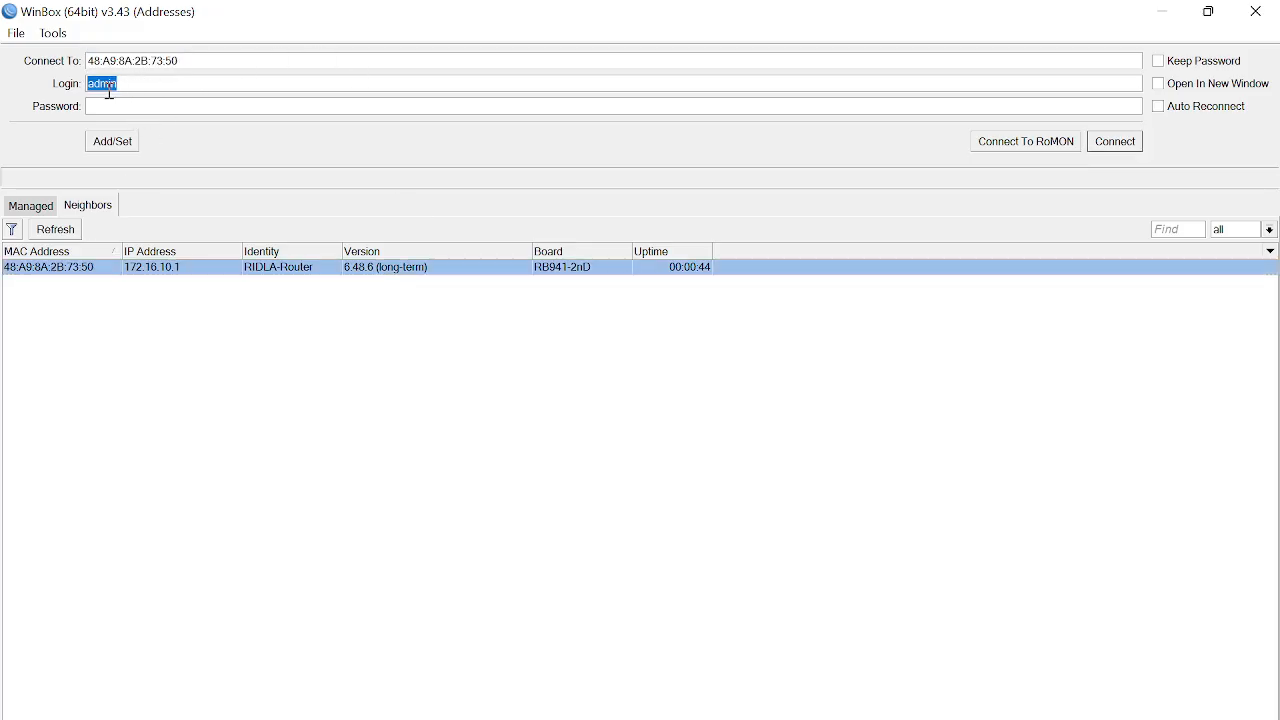
pyautogui.click(1120, 143)
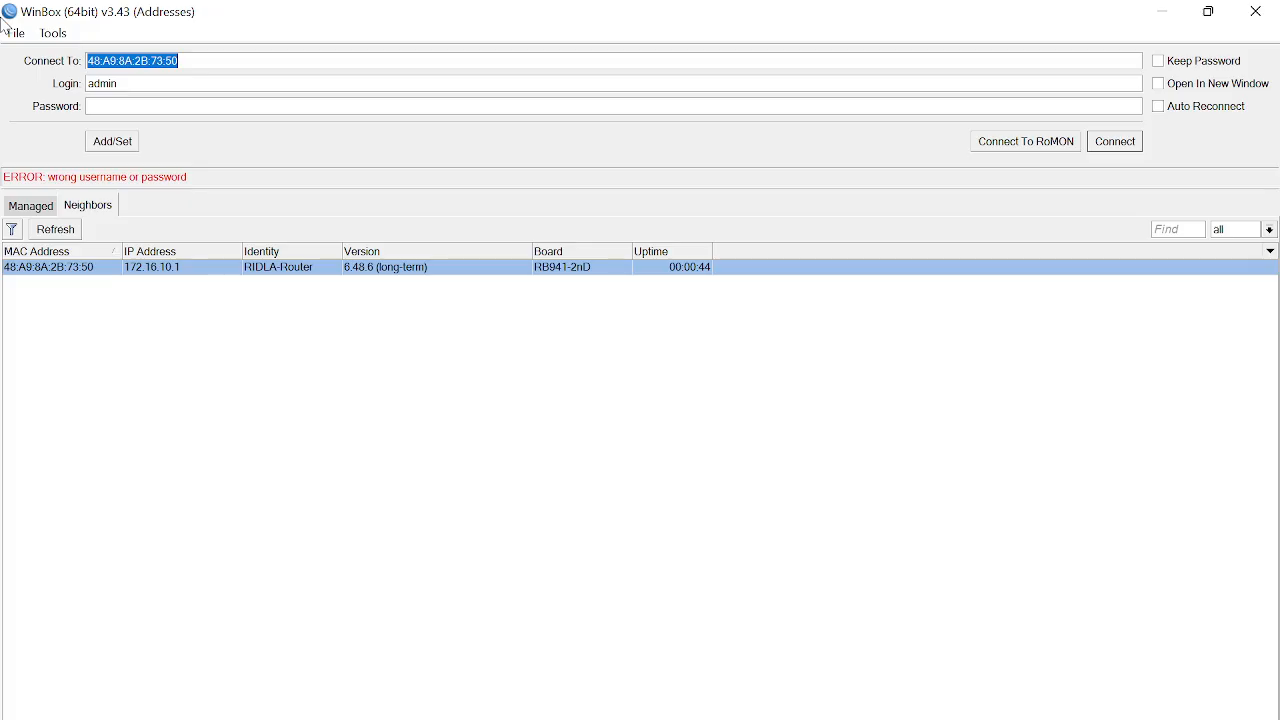
pyautogui.click(169, 102)
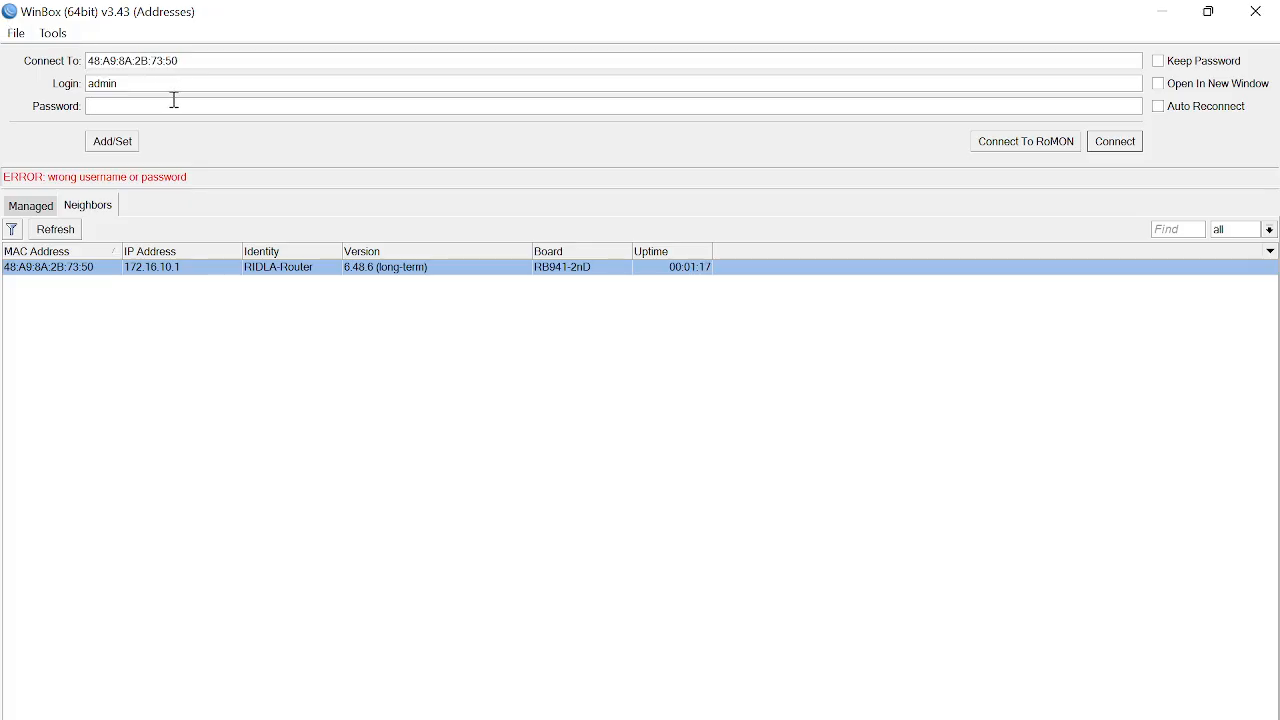
pyautogui.write('*****')
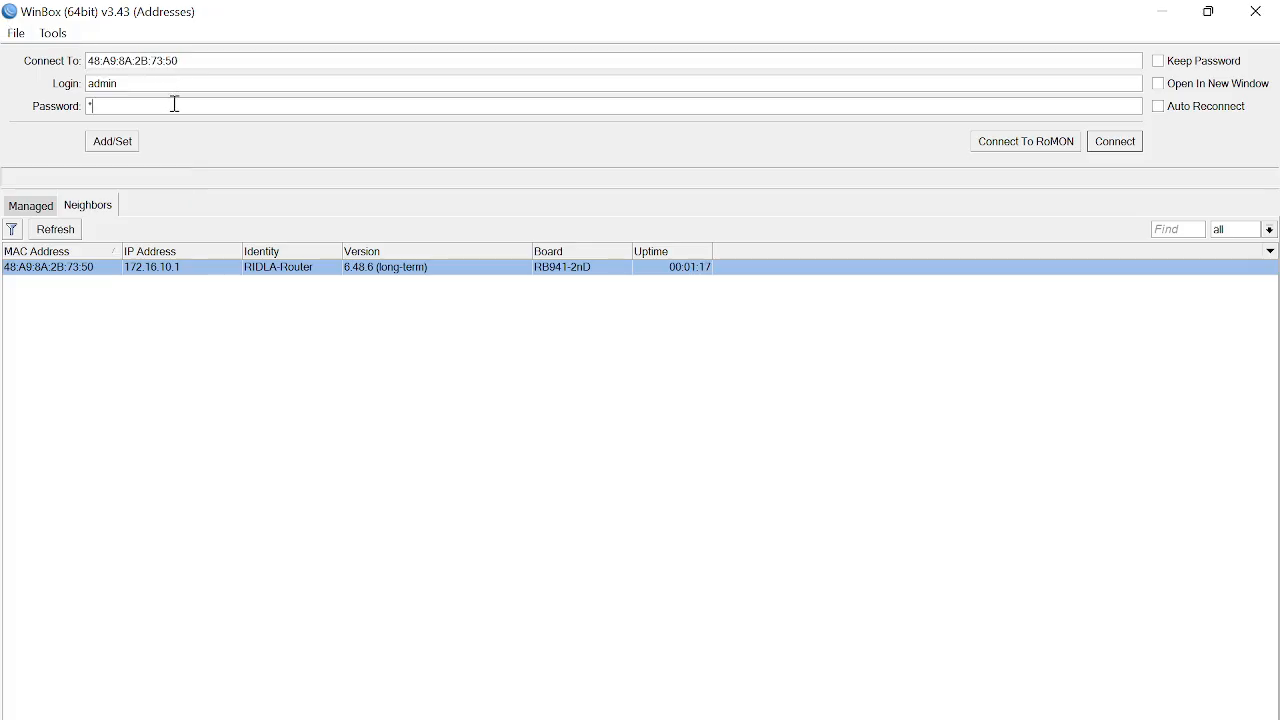
pyautogui.press('Return')
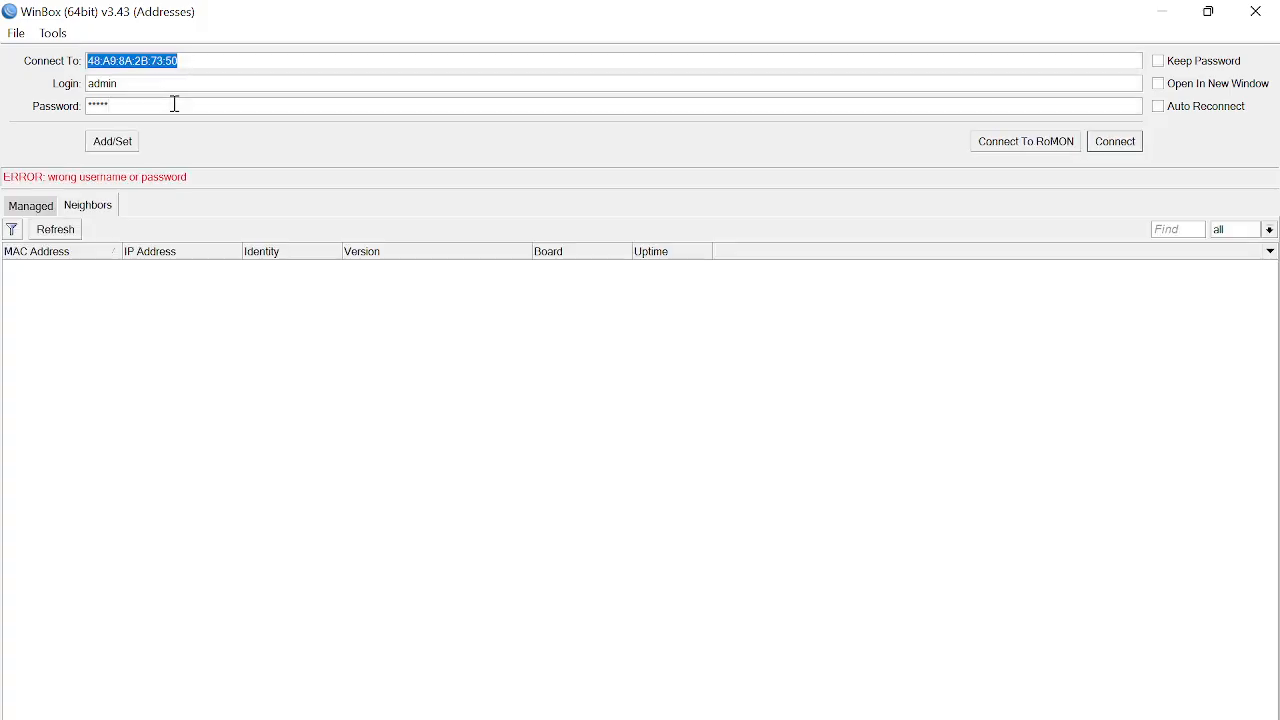
# Step: Retry the RIDLA-Router login with a different admin password, getting connected
pyautogui.click(89, 272)
pyautogui.press('Tab')
pyautogui.write('*****')
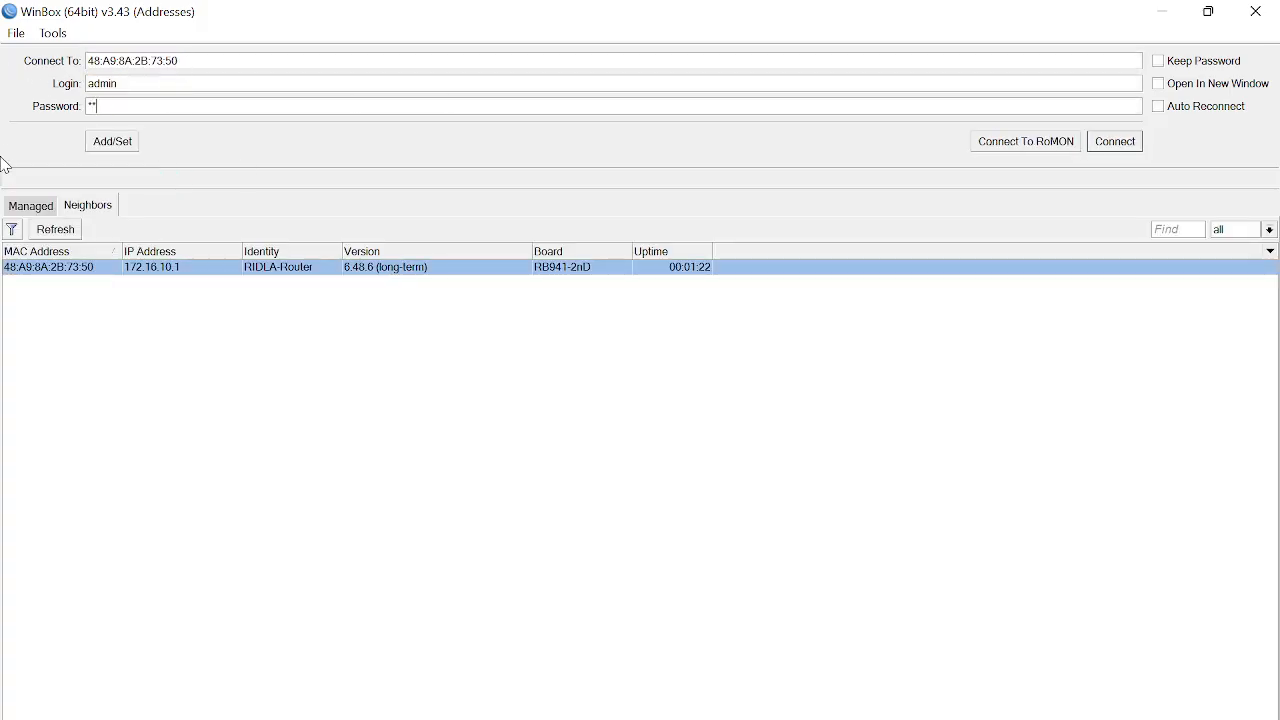
pyautogui.press('Return')
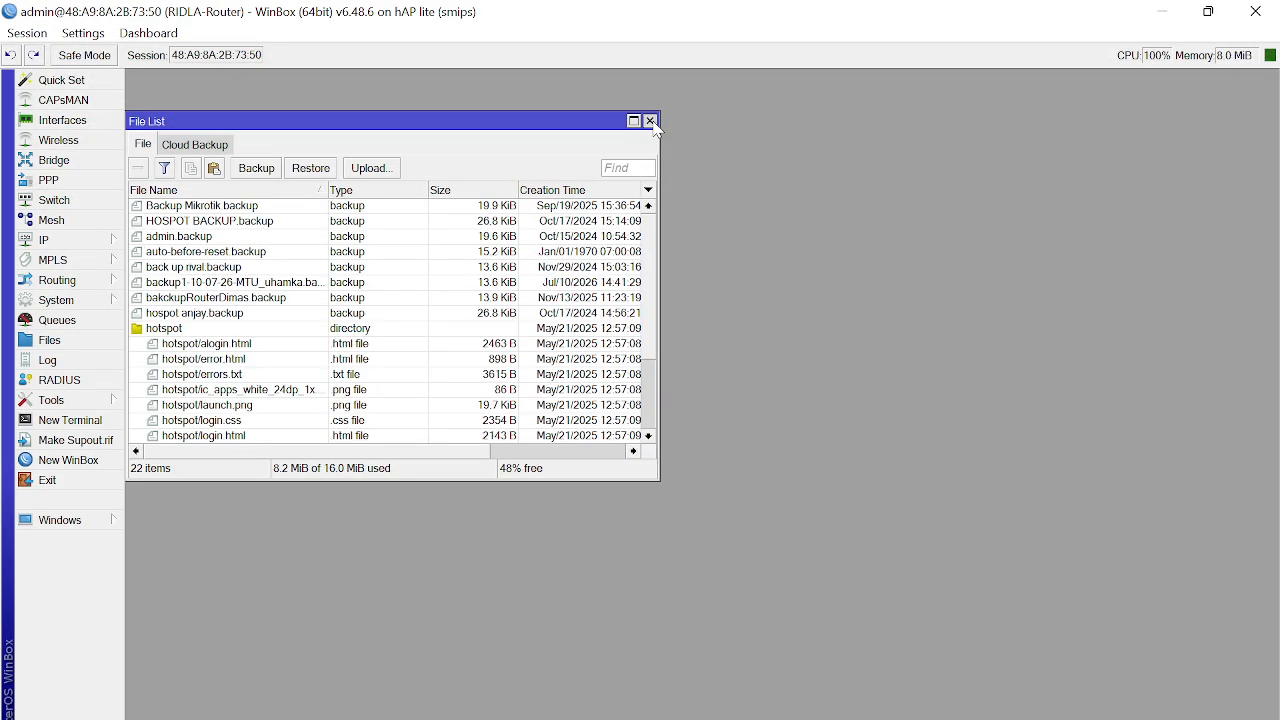
# Step: Close the File List and view IP Addresses: 10.10.10.1/24, 172.16.10.1/24, 192.168.211.152/24
pyautogui.click(650, 120)
pyautogui.click(97, 243)
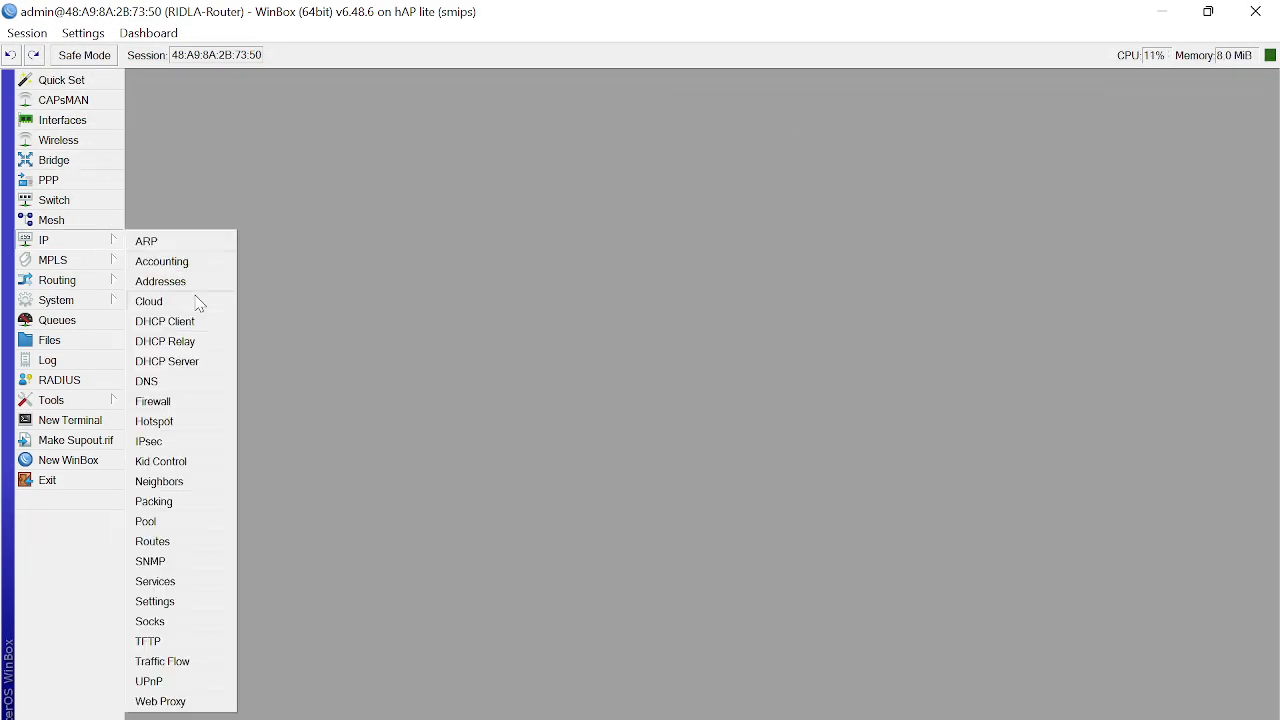
pyautogui.click(200, 283)
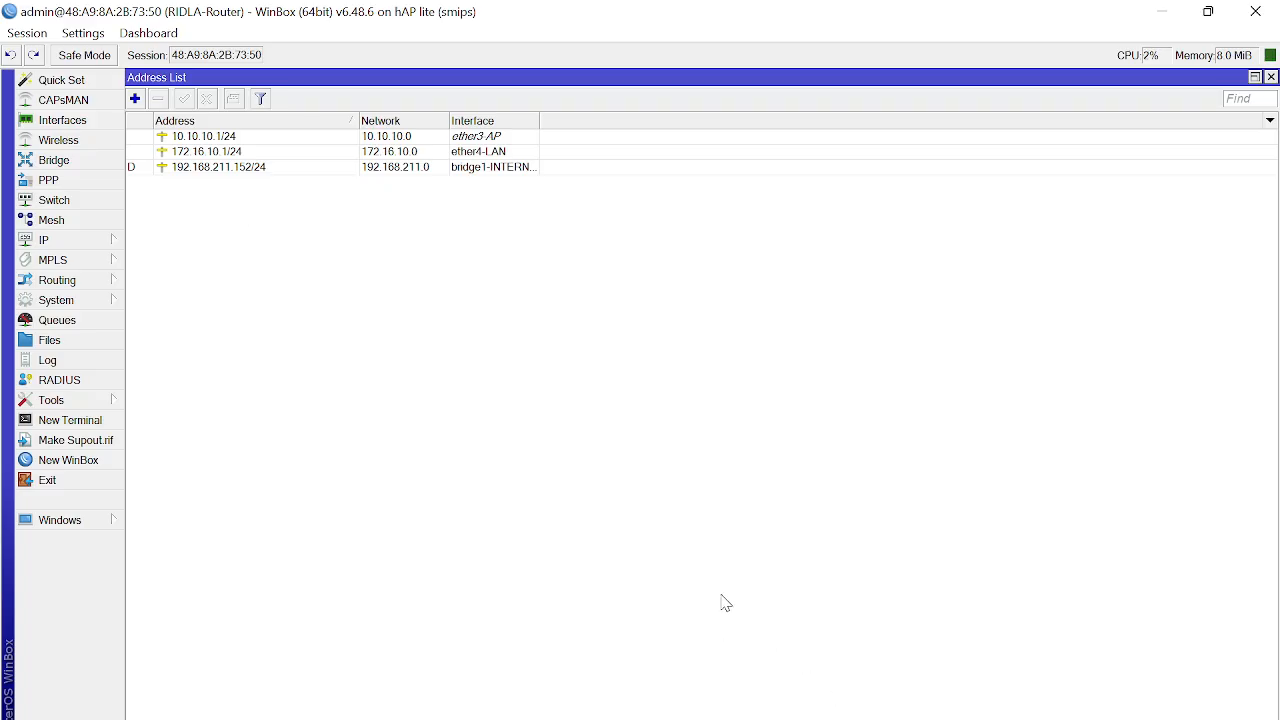
pyautogui.click(900, 718)
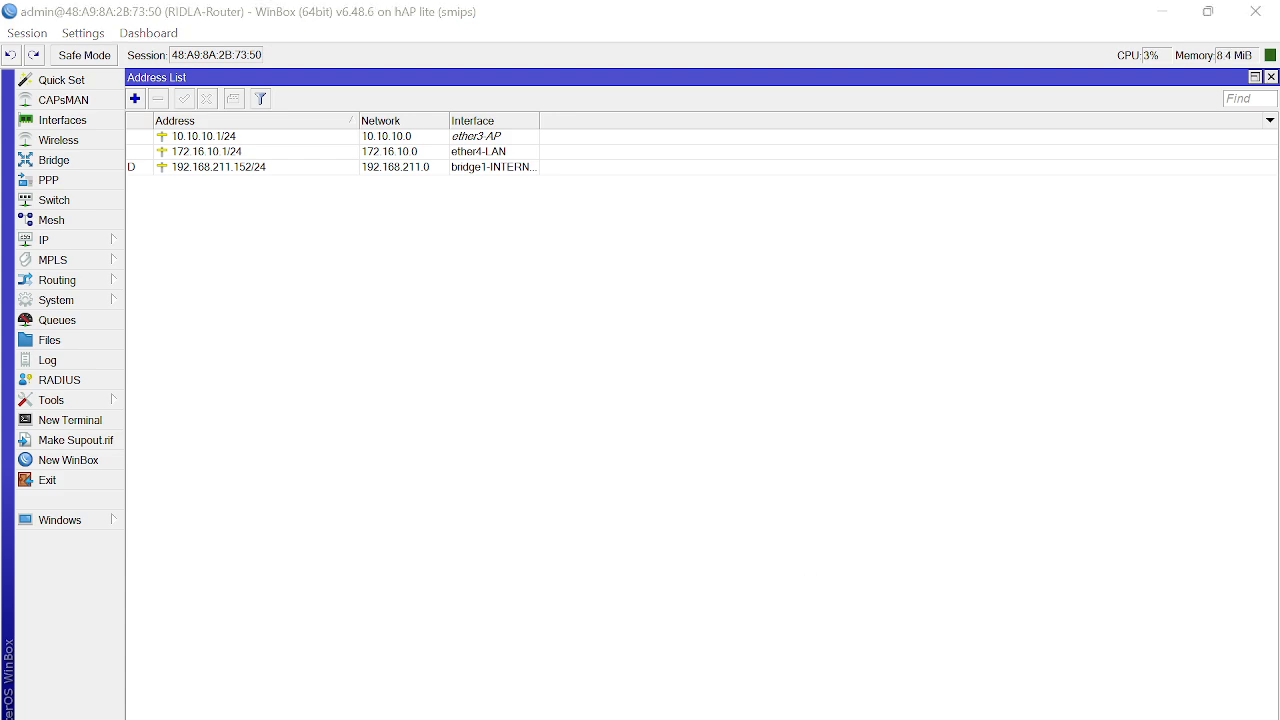